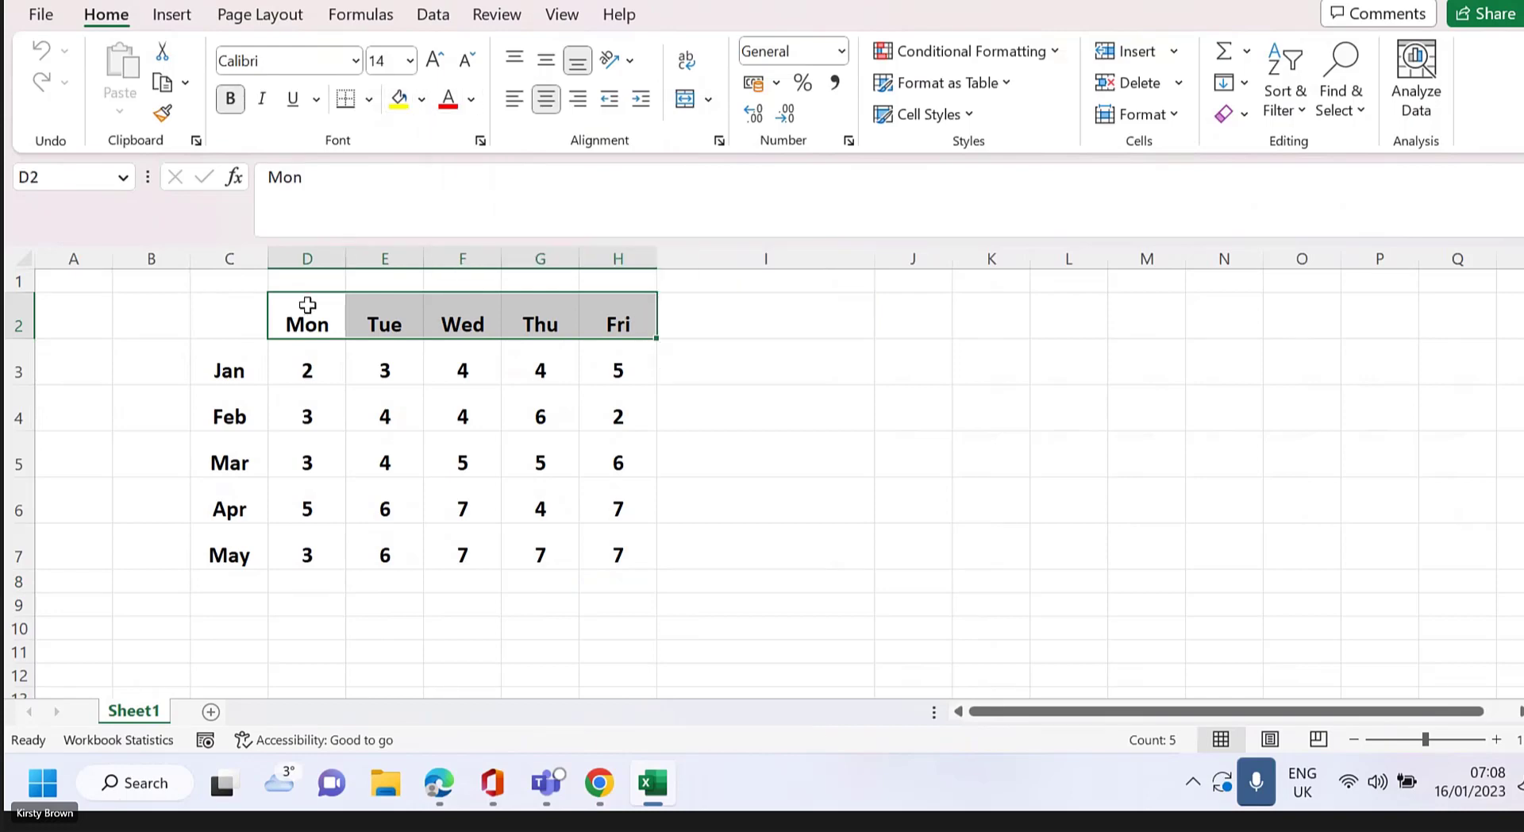
Extend the selection with the Jan–May labels and cells E5, G4, H6 and F7
{"action": "left_click_drag", "start_coordinate": [239, 370], "coordinate": [235, 562]}
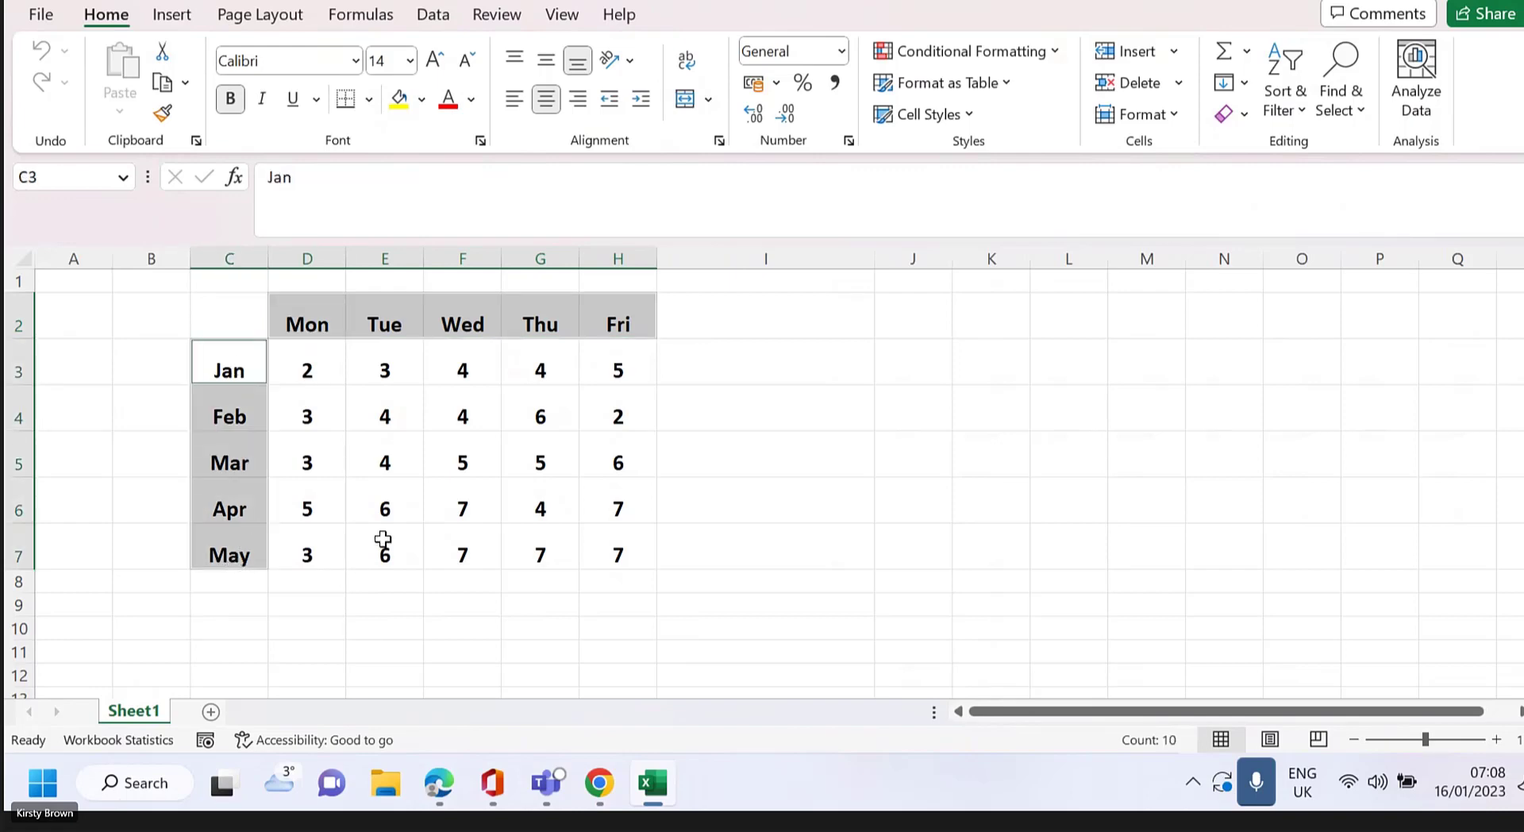
{"action": "left_click", "coordinate": [409, 467]}
{"action": "left_click", "coordinate": [566, 415], "text": "ctrl"}
{"action": "left_click", "coordinate": [617, 496], "text": "ctrl"}
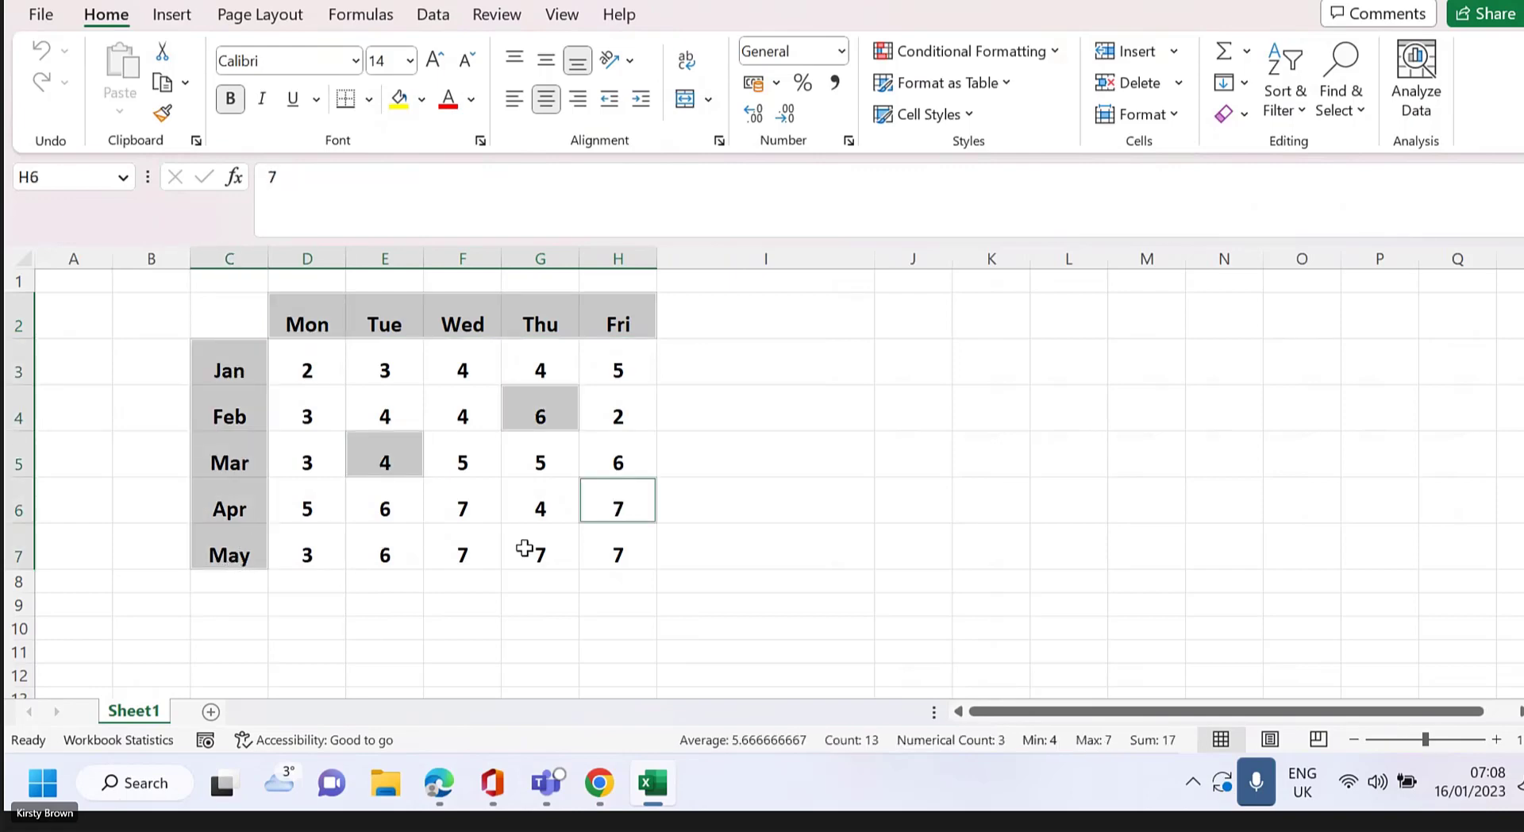
{"action": "left_click", "coordinate": [465, 558], "text": "ctrl"}
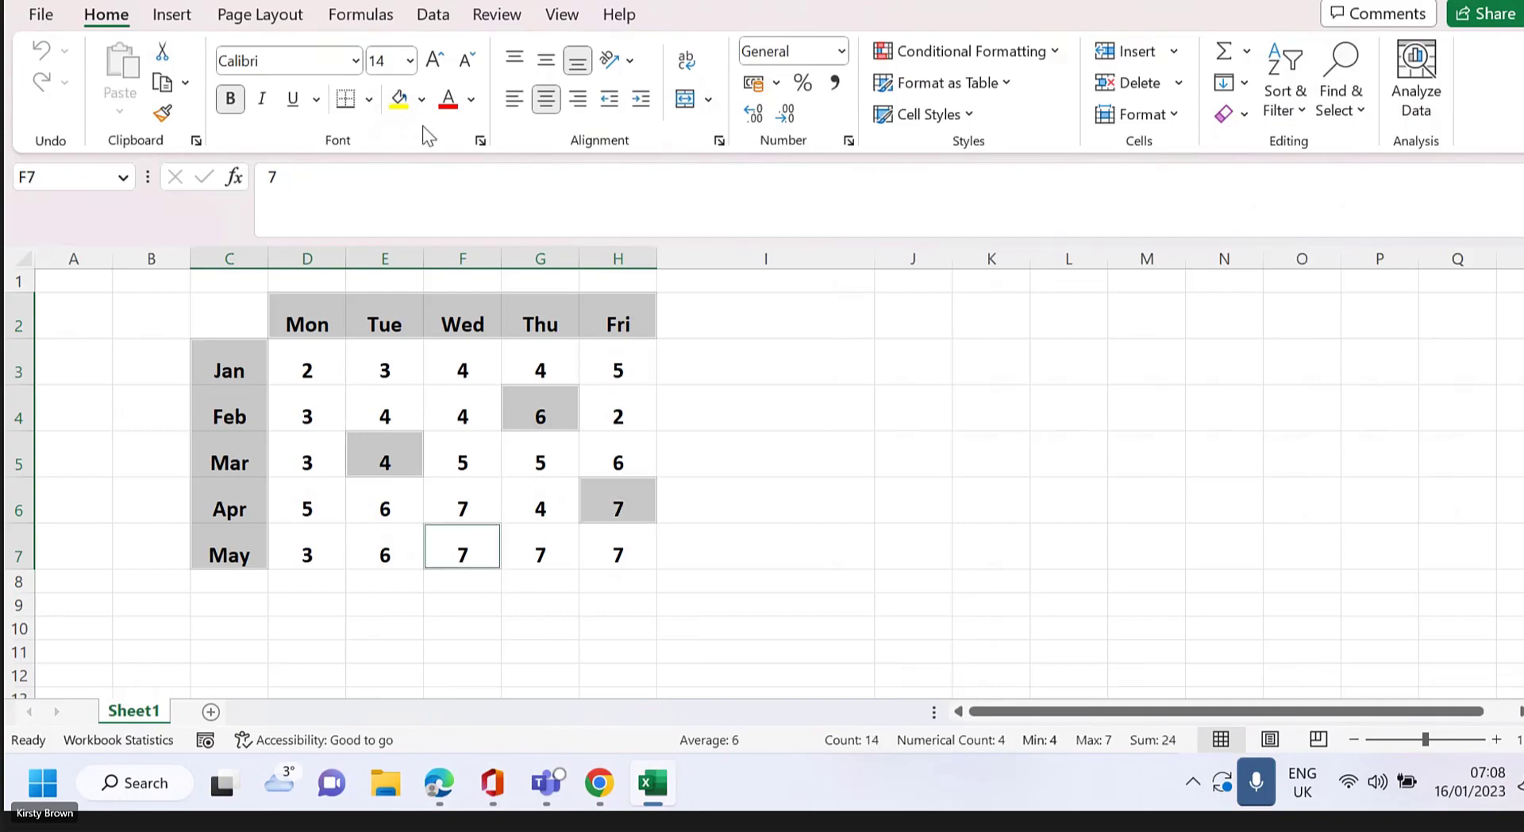
Give the selected cells a blue fill with white font colour
{"action": "left_click", "coordinate": [420, 101]}
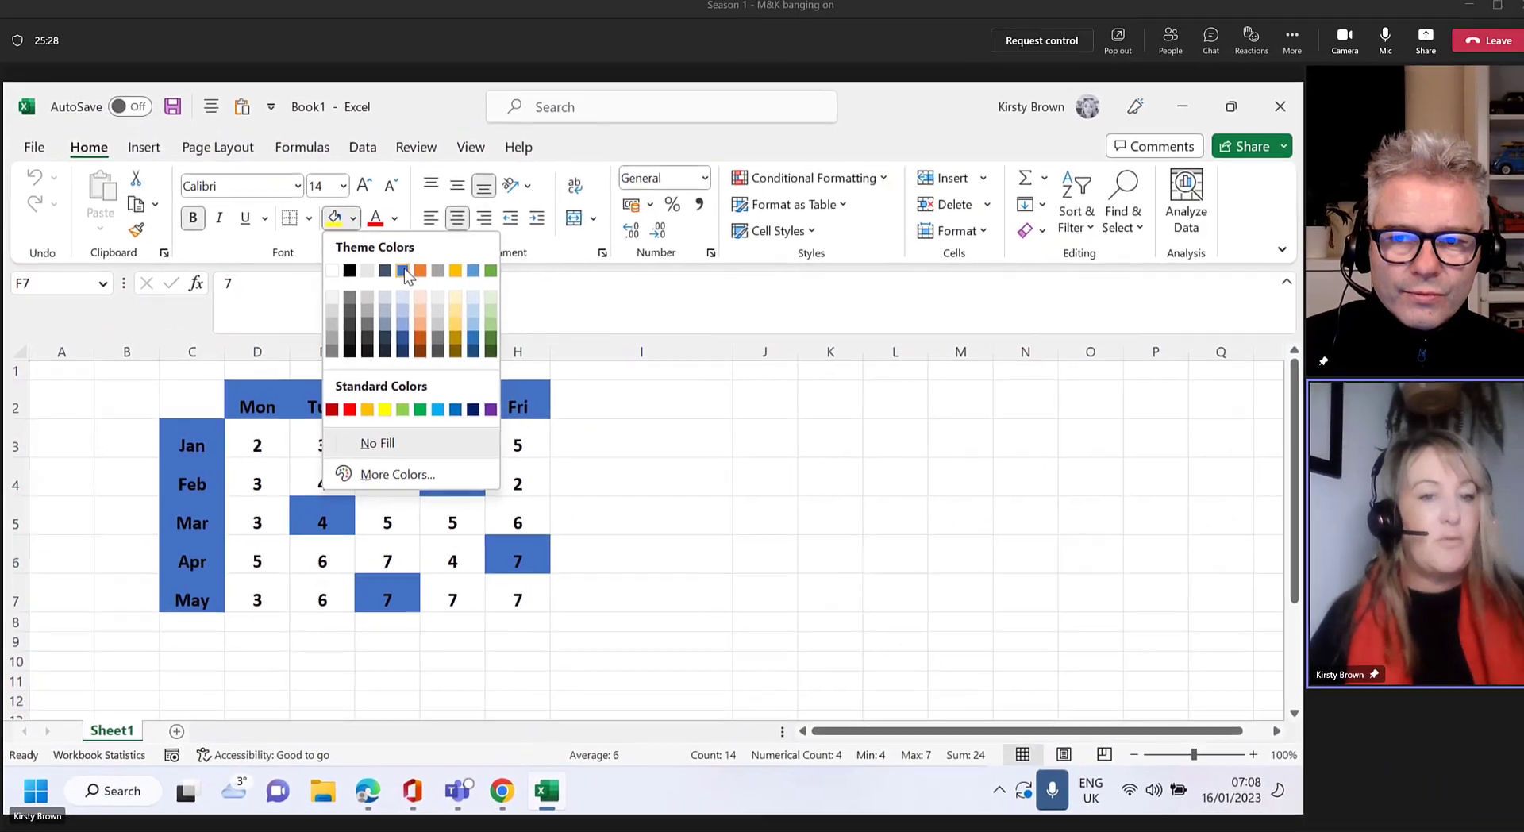
{"action": "left_click", "coordinate": [398, 277]}
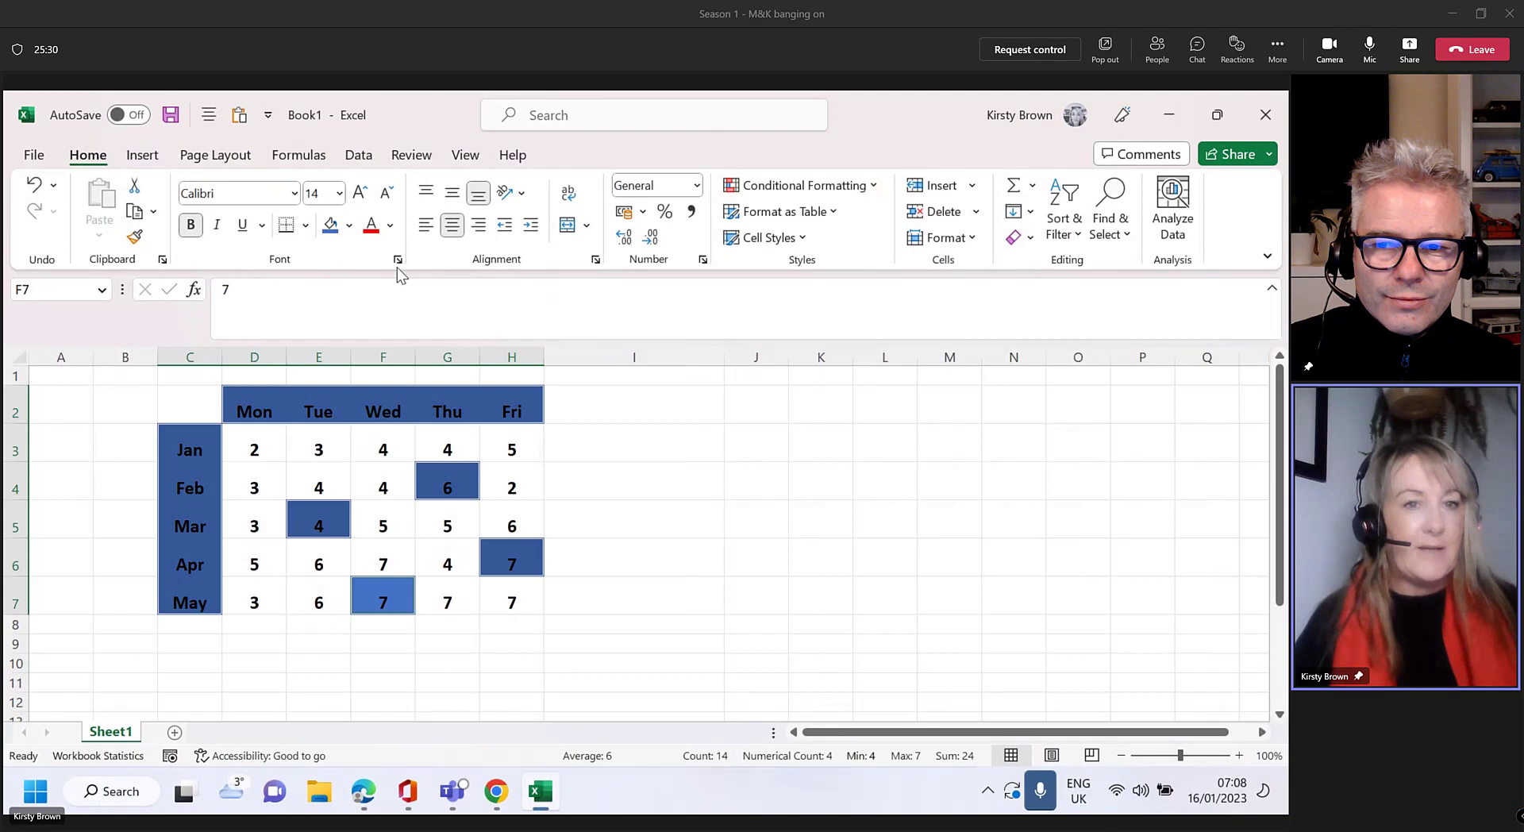
{"action": "left_click", "coordinate": [389, 225]}
{"action": "left_click", "coordinate": [369, 307]}
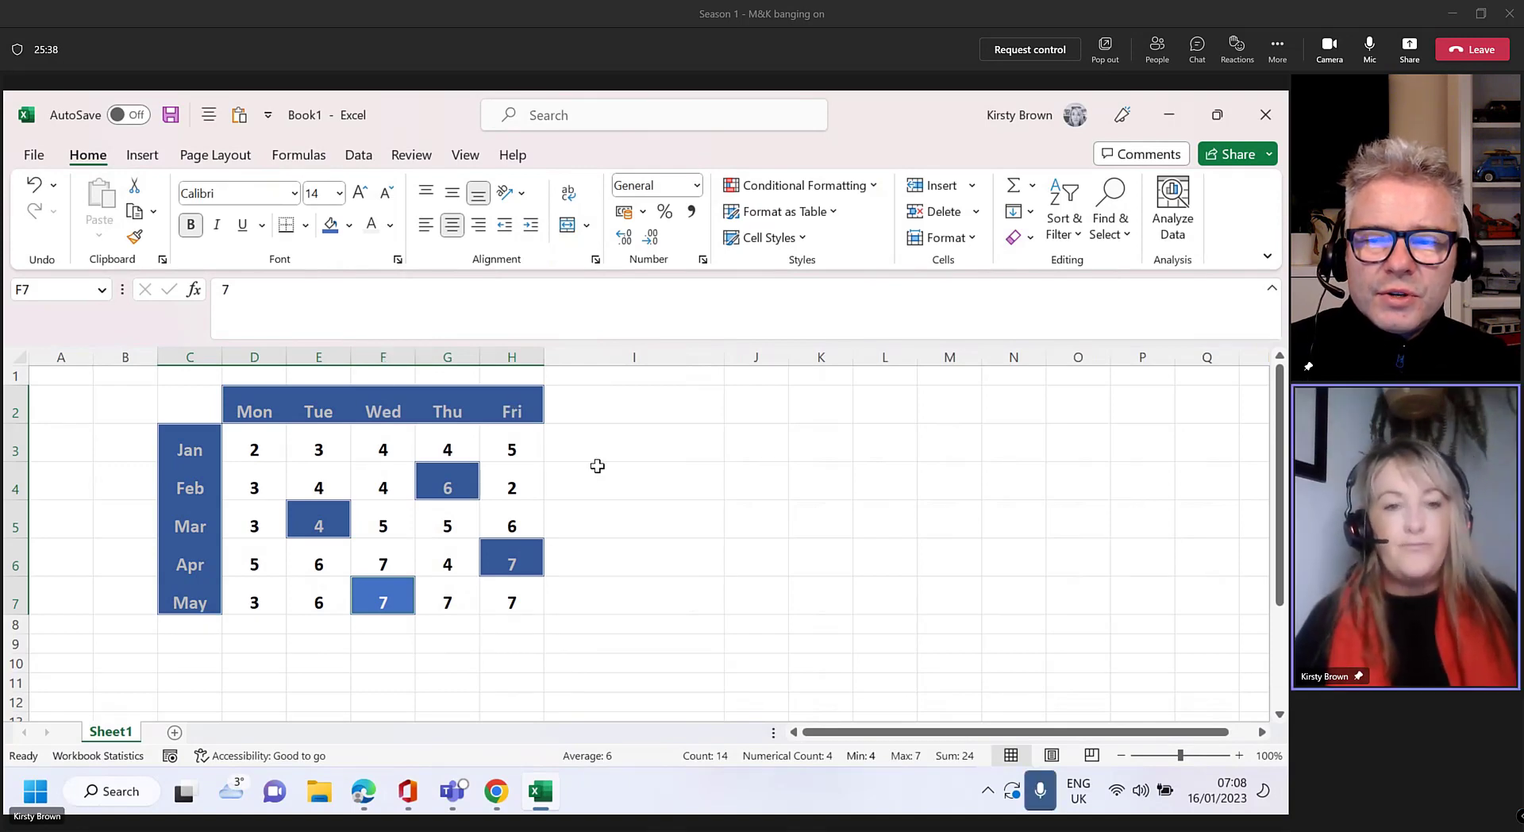
{"action": "left_click", "coordinate": [593, 467]}
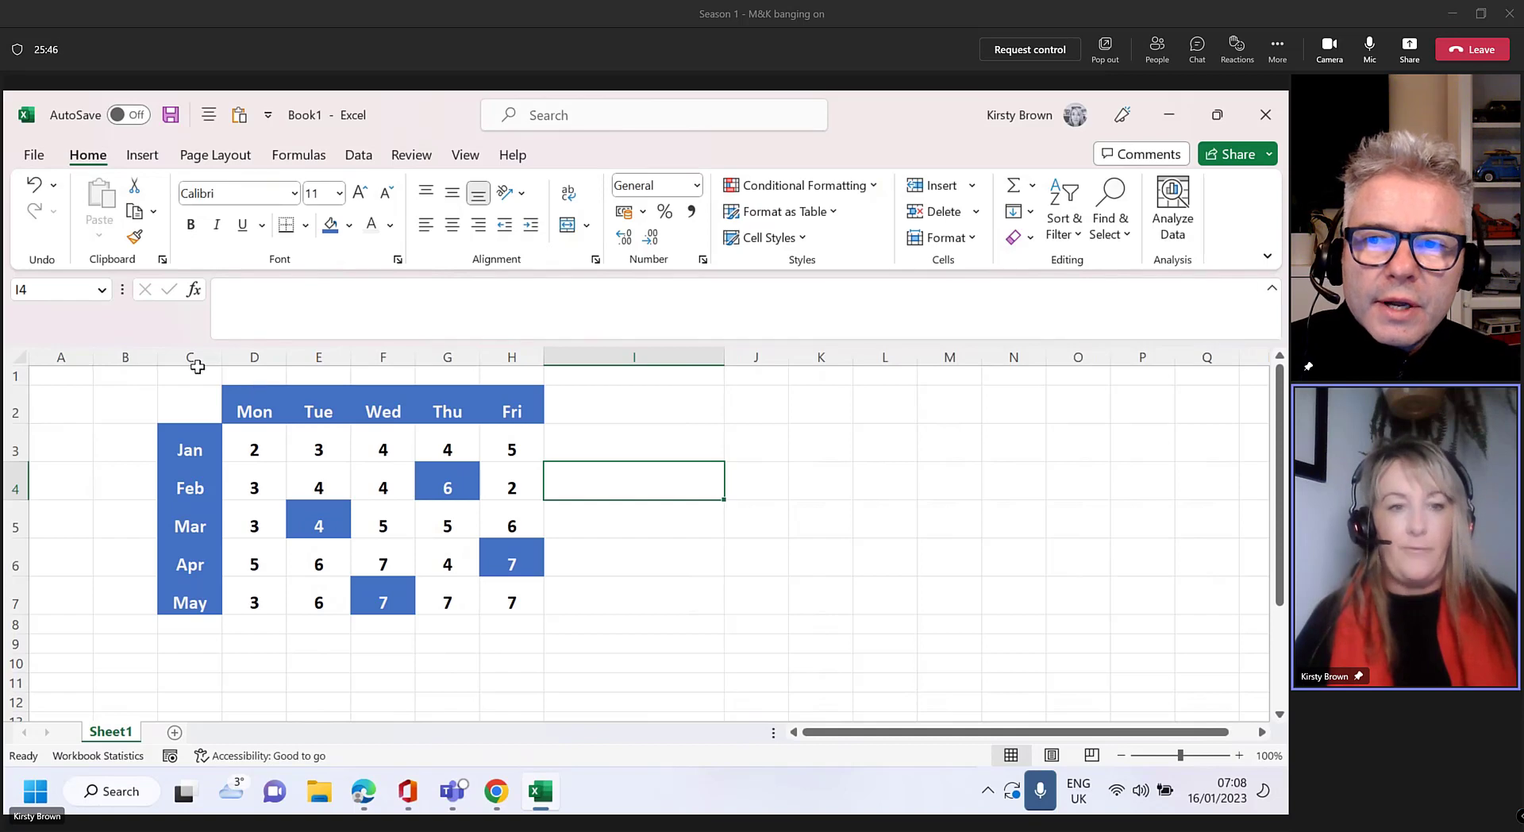
Set columns C:H to No Fill and Automatic font colour
{"action": "left_click_drag", "start_coordinate": [191, 353], "coordinate": [504, 345]}
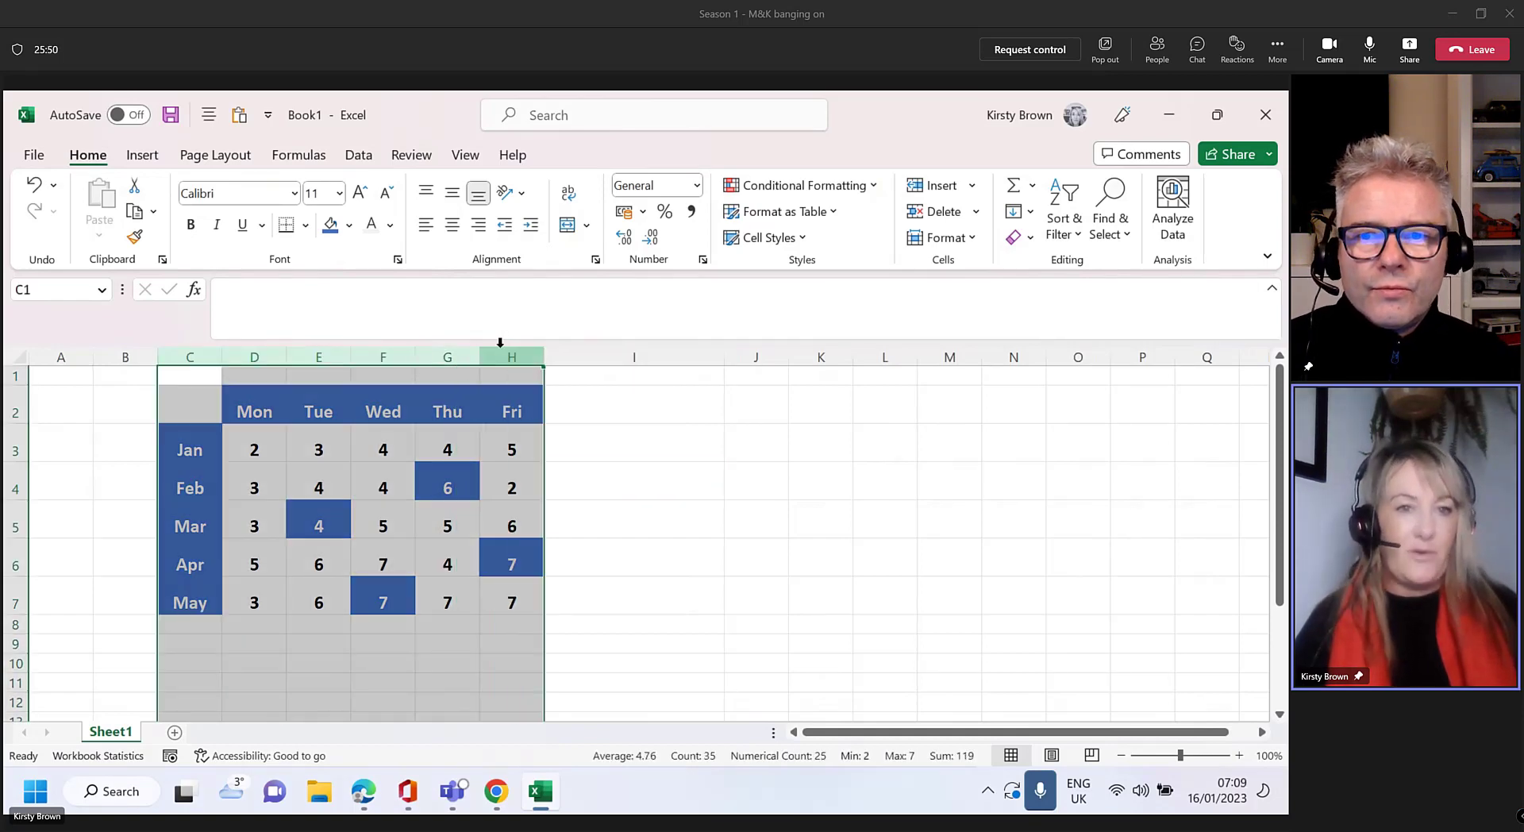
{"action": "left_click", "coordinate": [349, 225]}
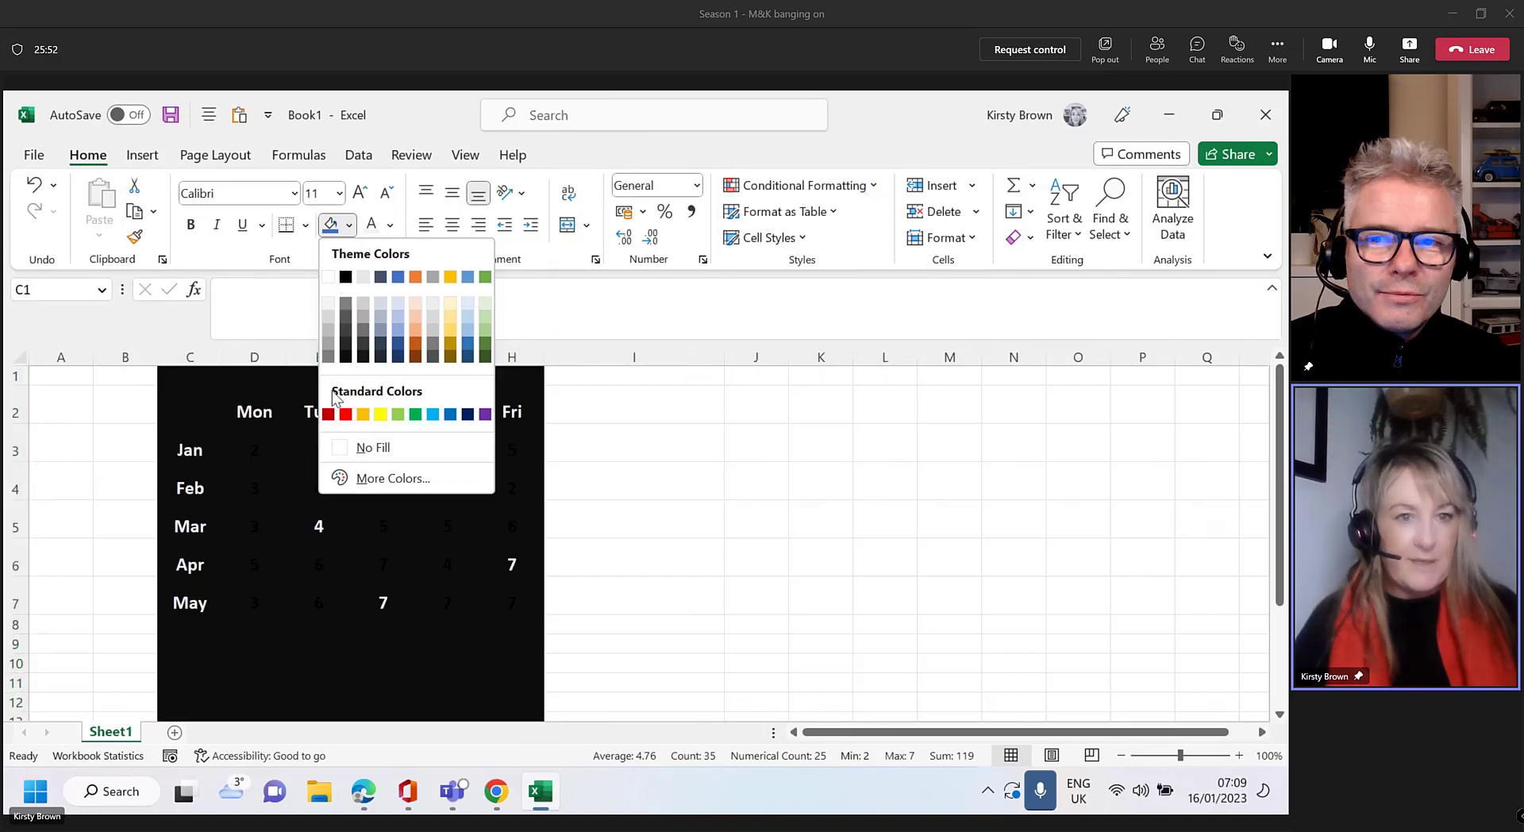
{"action": "left_click", "coordinate": [325, 275]}
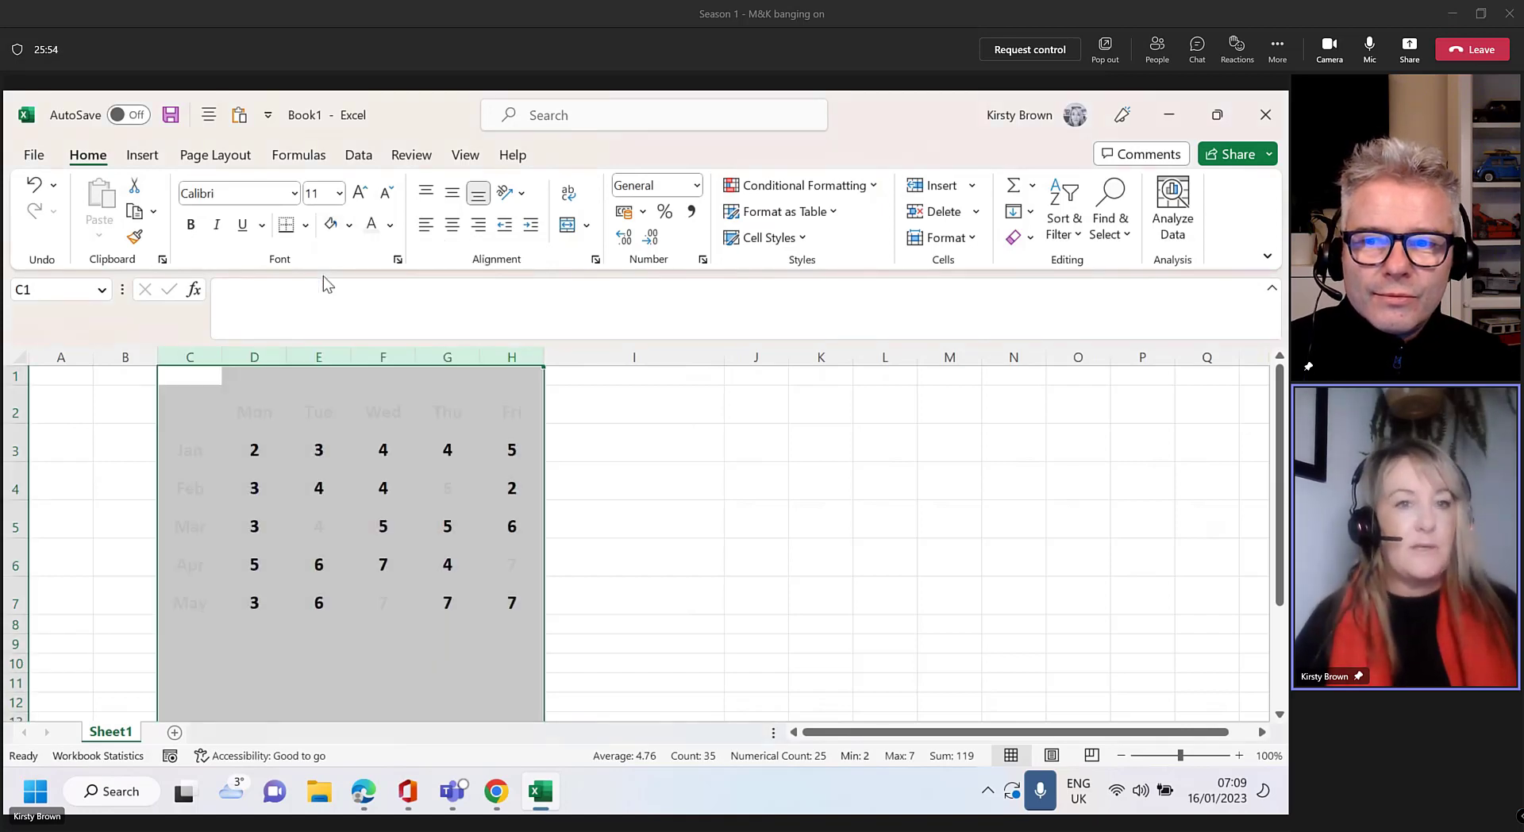
{"action": "left_click", "coordinate": [348, 226]}
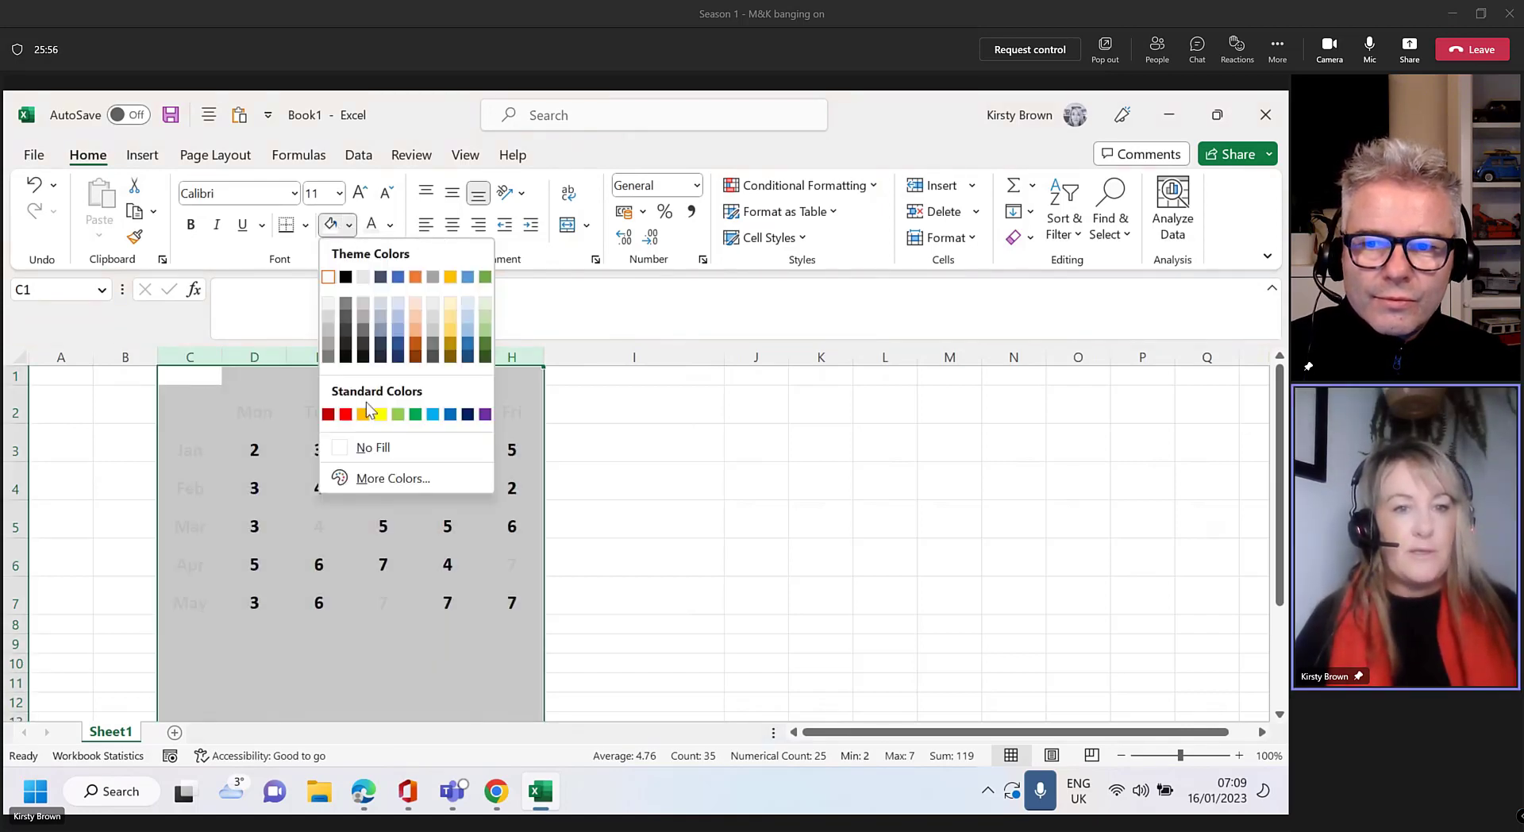
{"action": "left_click", "coordinate": [365, 447]}
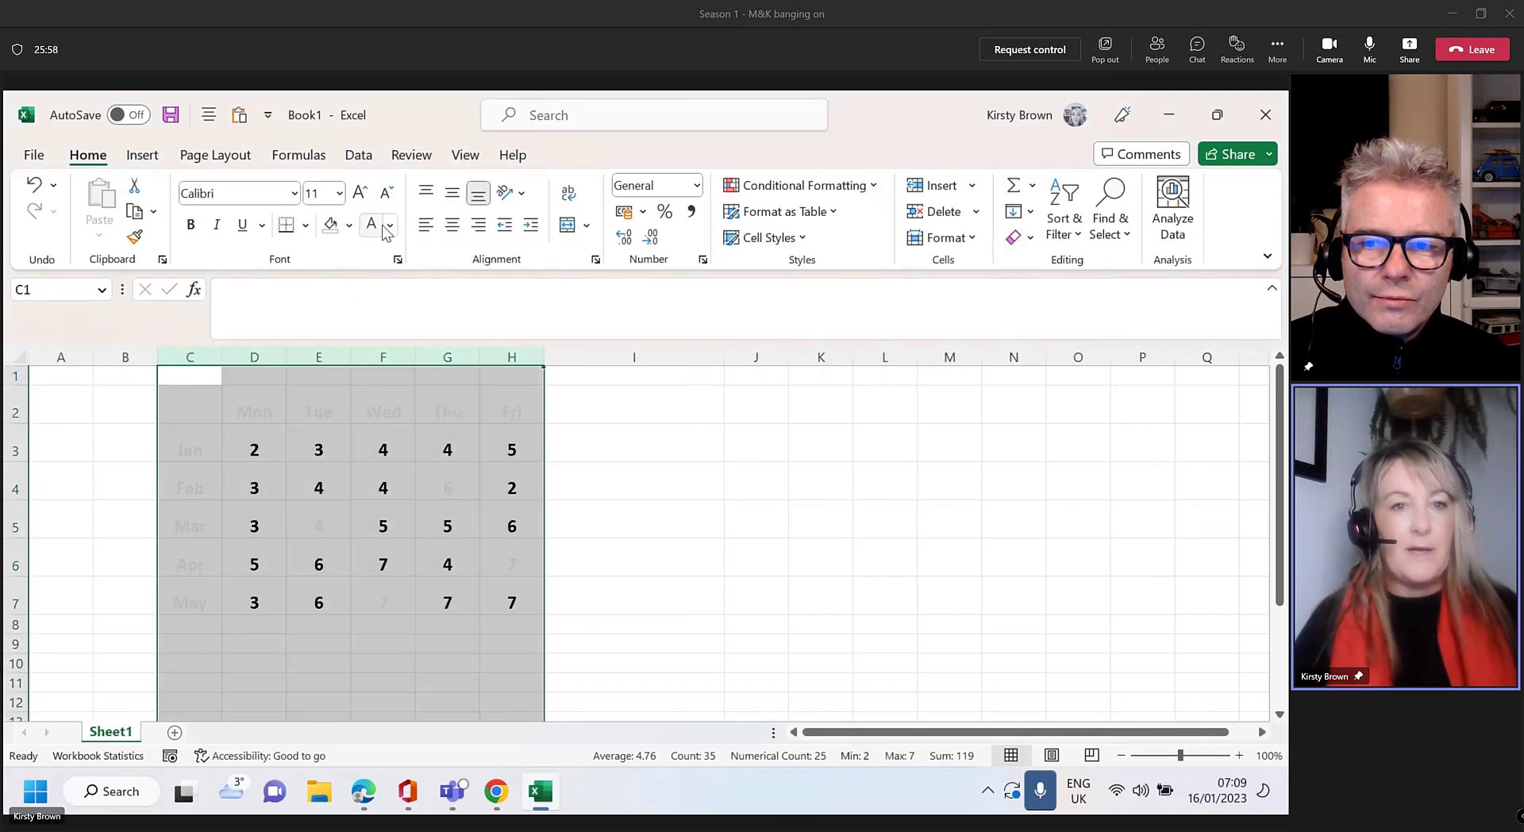
{"action": "left_click", "coordinate": [390, 224]}
{"action": "left_click", "coordinate": [379, 254]}
{"action": "left_click", "coordinate": [697, 508]}
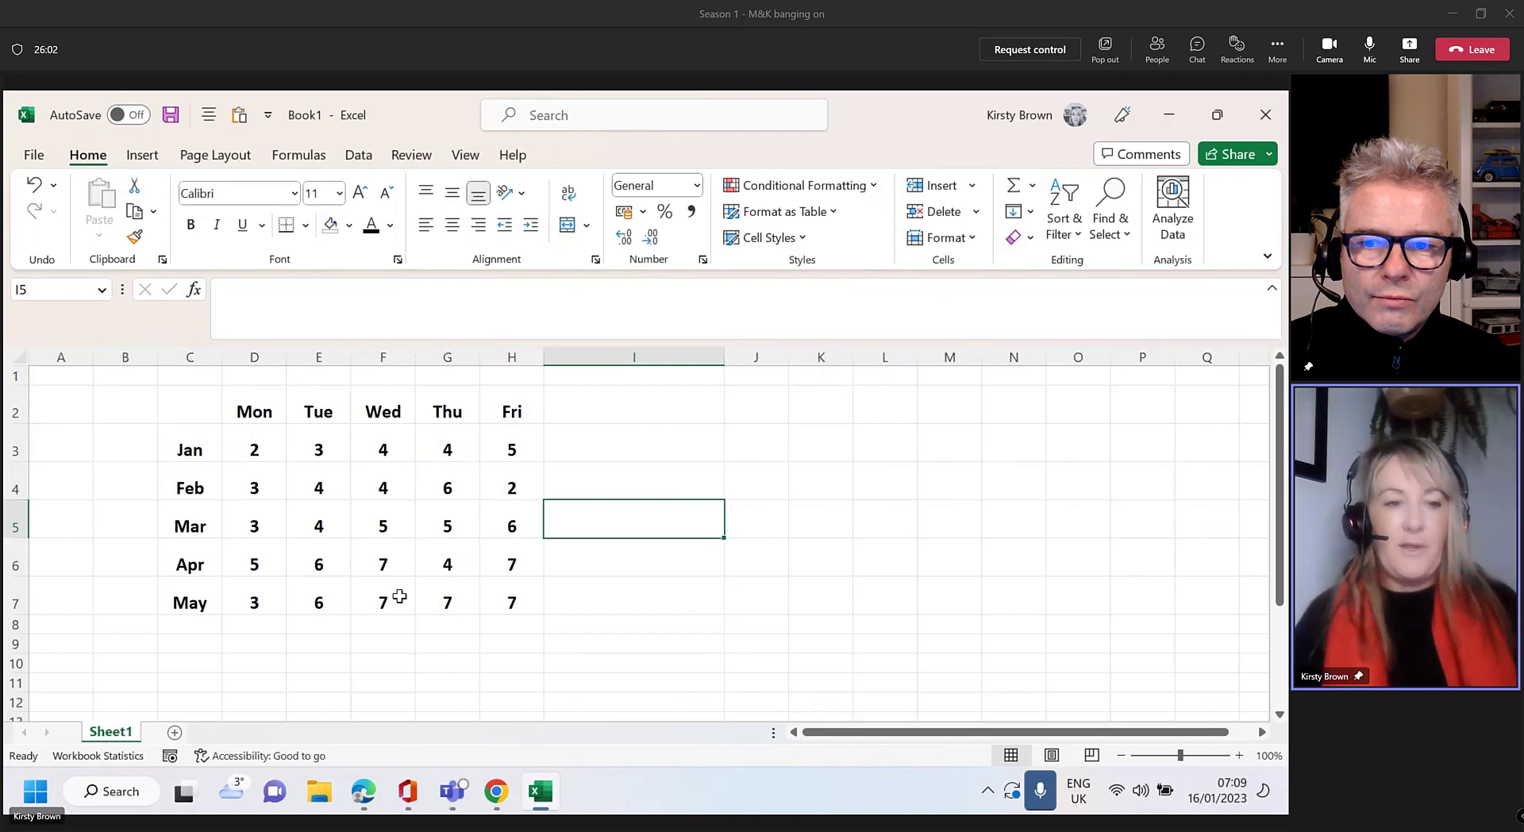
Make row 8 slightly taller and select D3:H7 to show sum 119, average 4.76
{"action": "left_click_drag", "start_coordinate": [11, 637], "coordinate": [16, 652]}
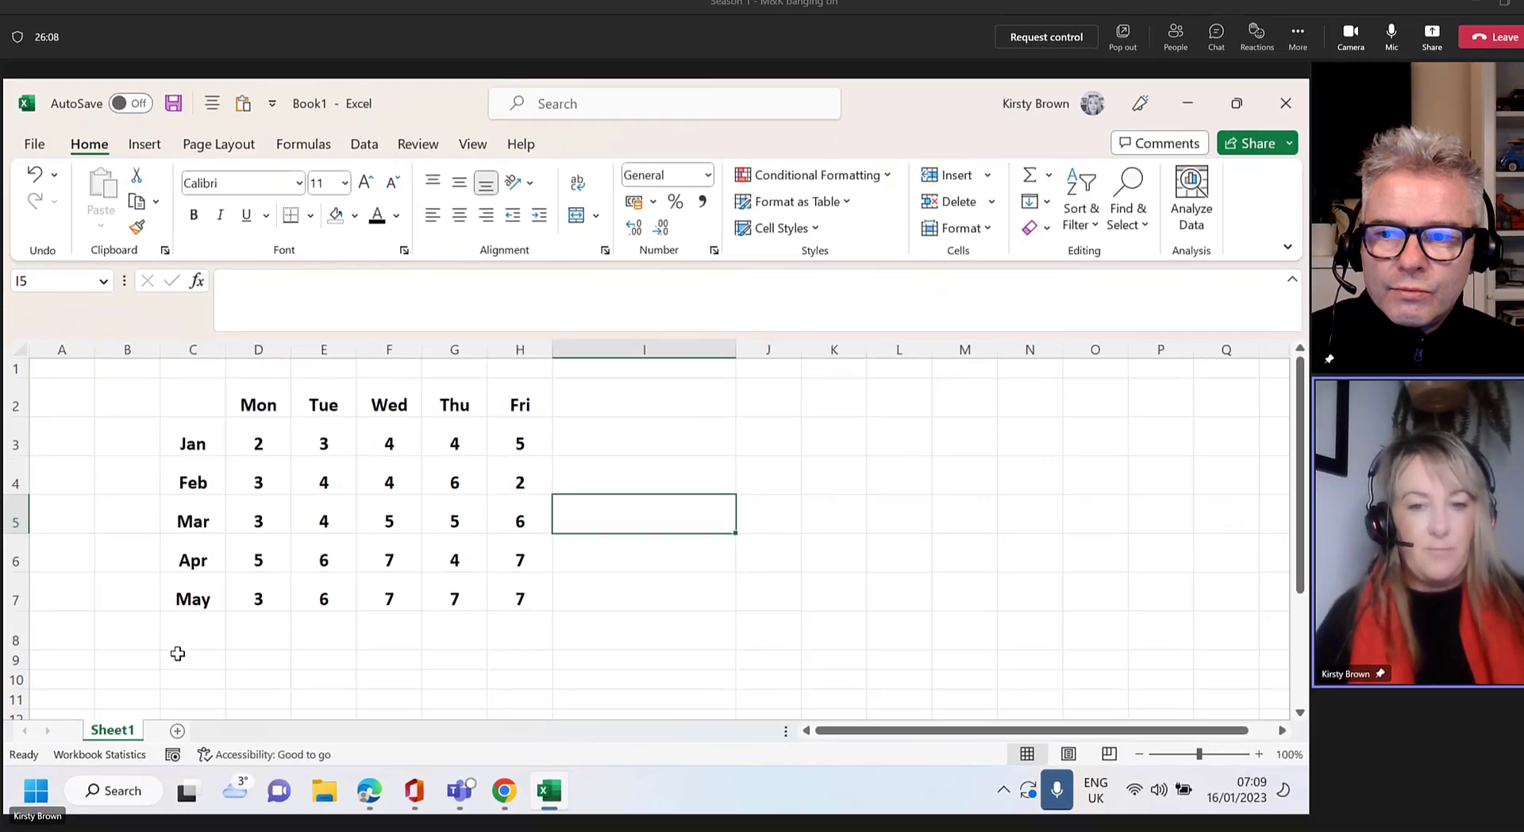
{"action": "key", "text": "ctrl"}
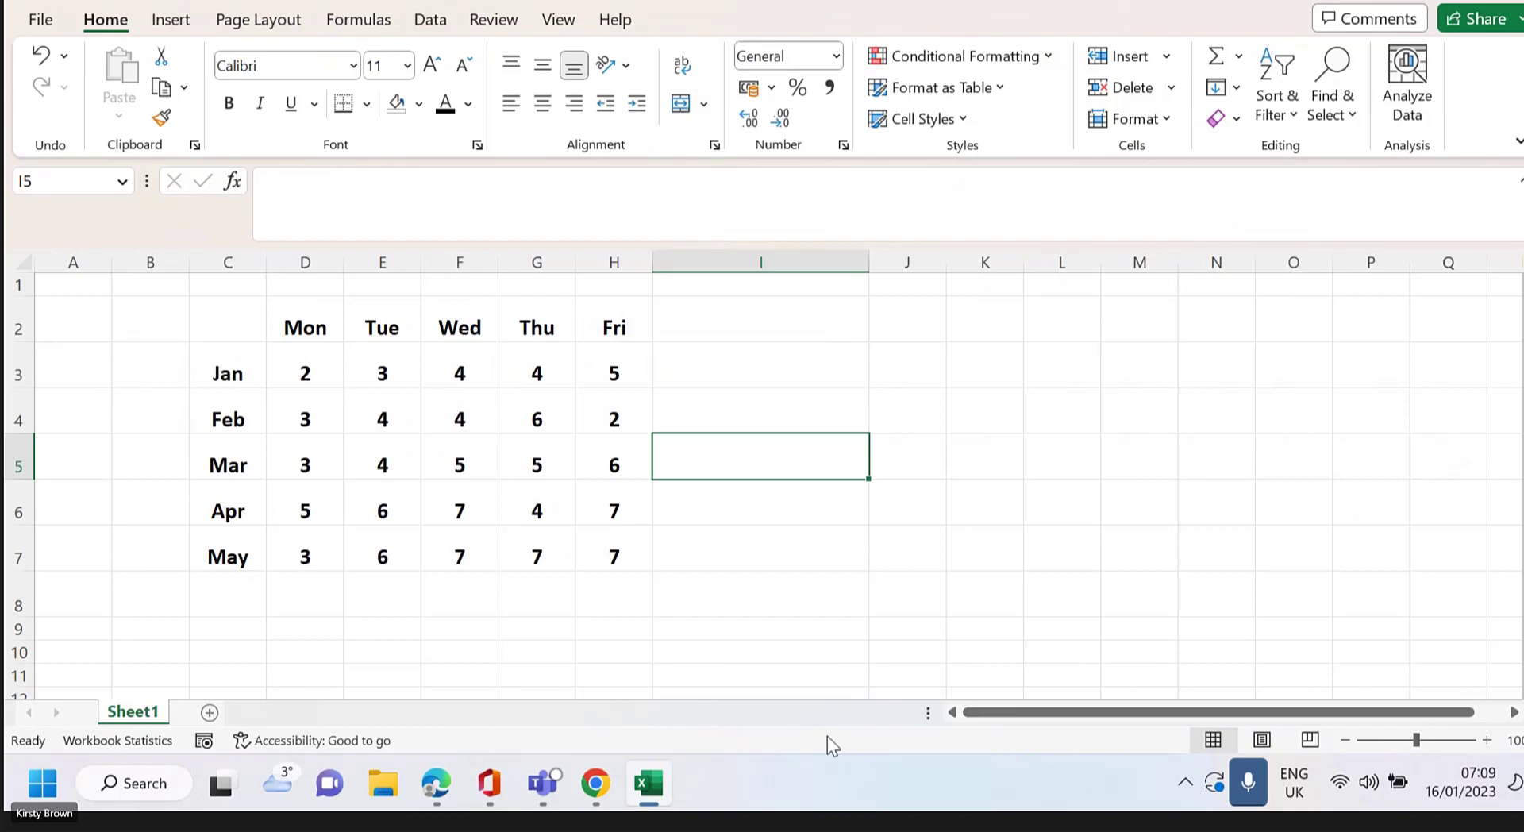
{"action": "key", "text": "ctrl"}
{"action": "left_click_drag", "start_coordinate": [308, 372], "coordinate": [612, 553]}
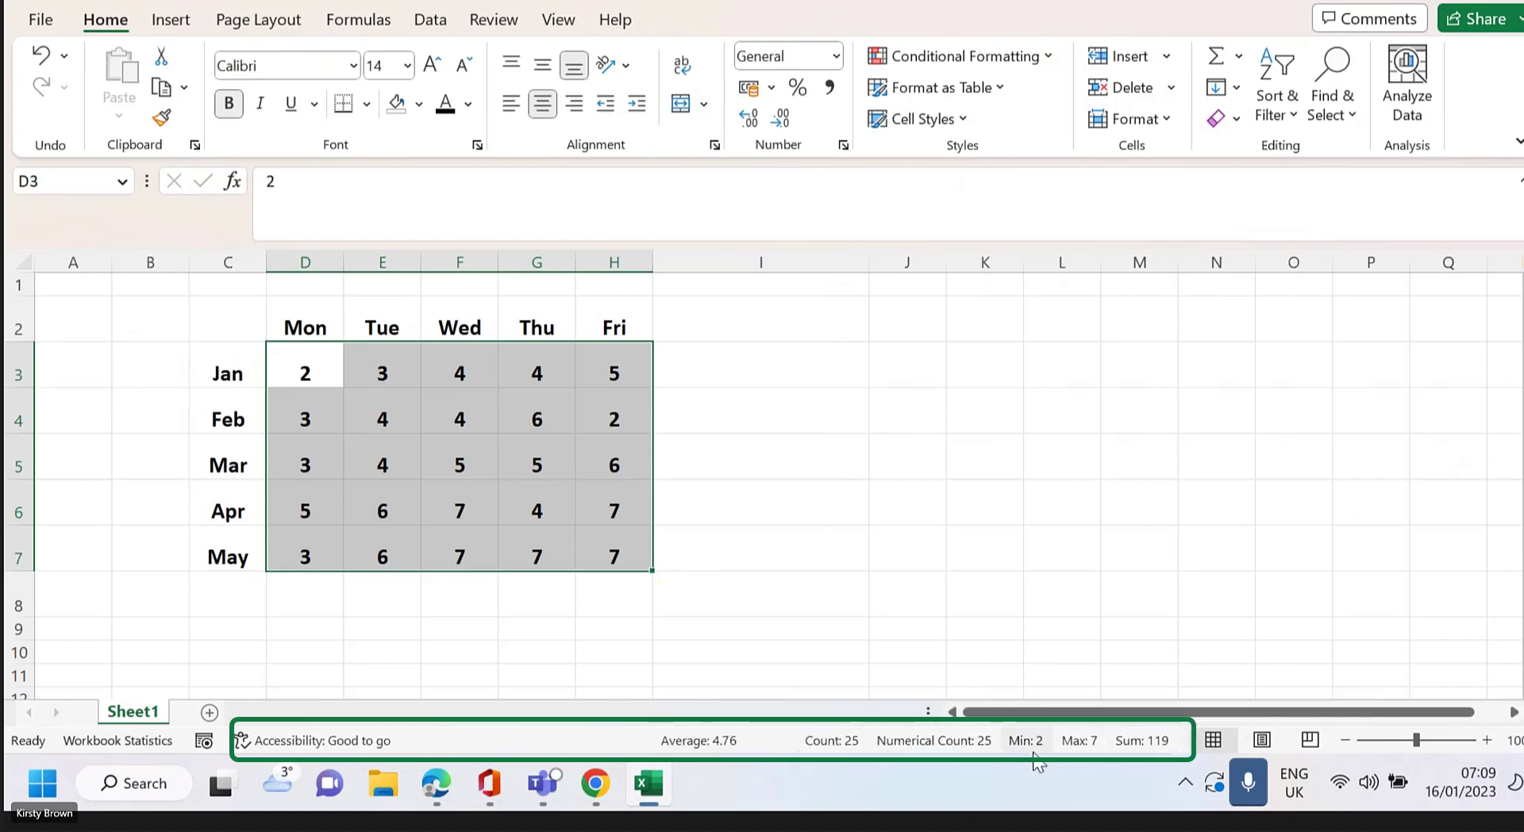
{"action": "right_click", "coordinate": [784, 757]}
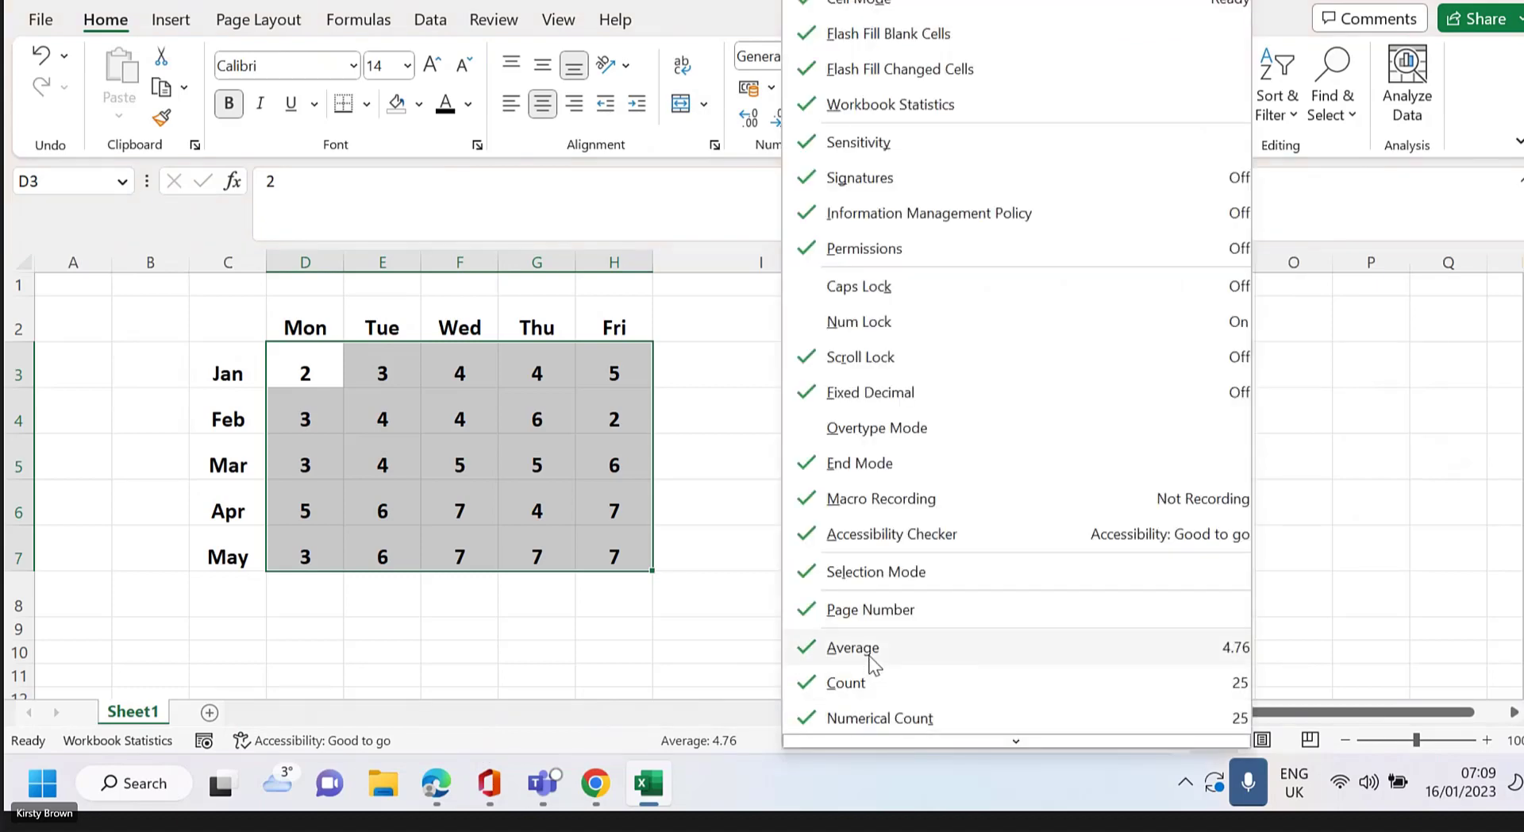
{"action": "scroll", "coordinate": [874, 663], "scroll_direction": "down", "scroll_amount": 1}
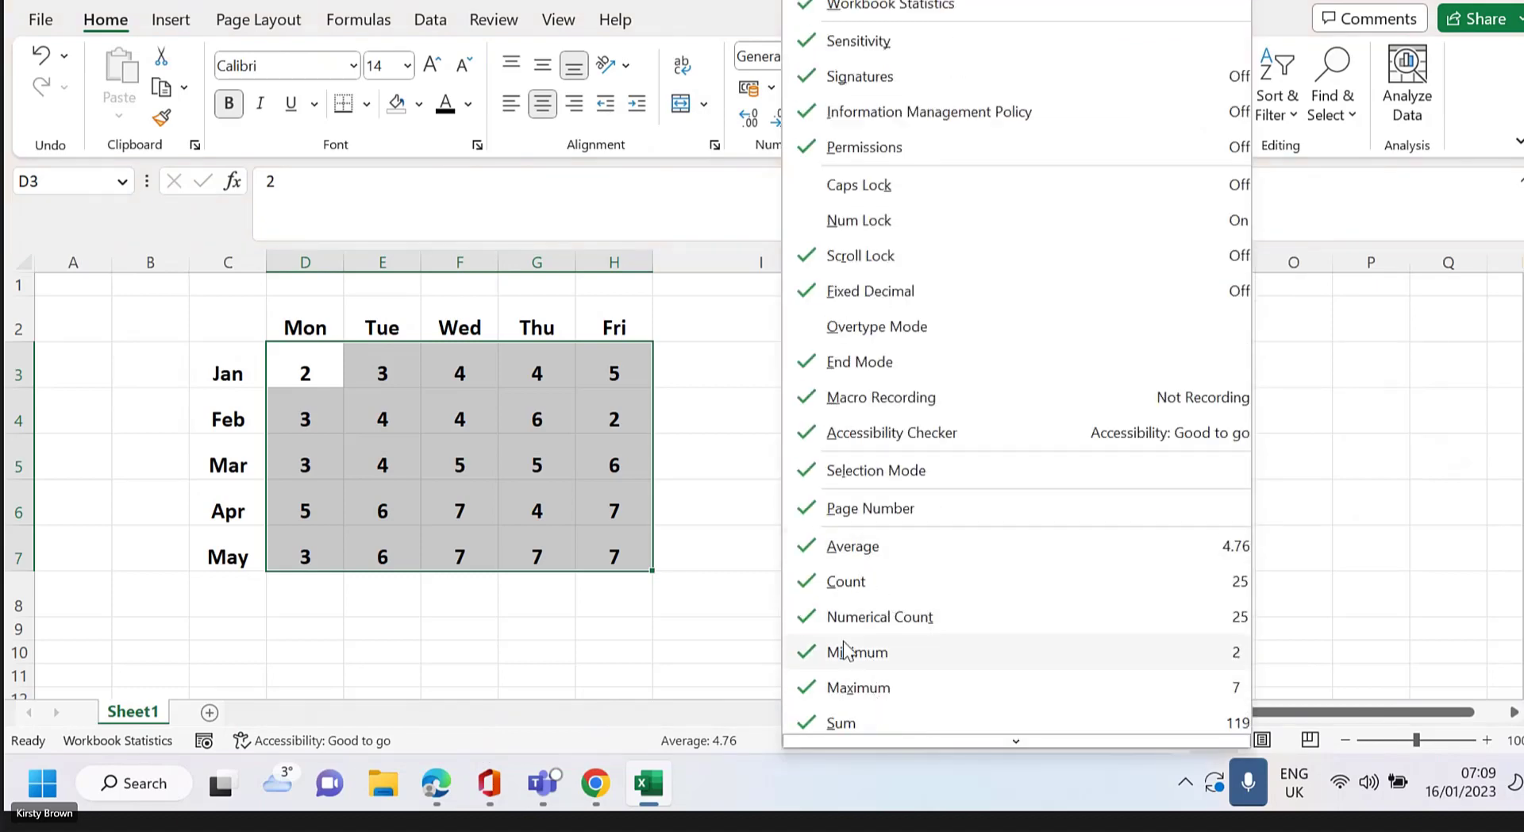
{"action": "left_click", "coordinate": [848, 584]}
{"action": "left_click", "coordinate": [858, 623]}
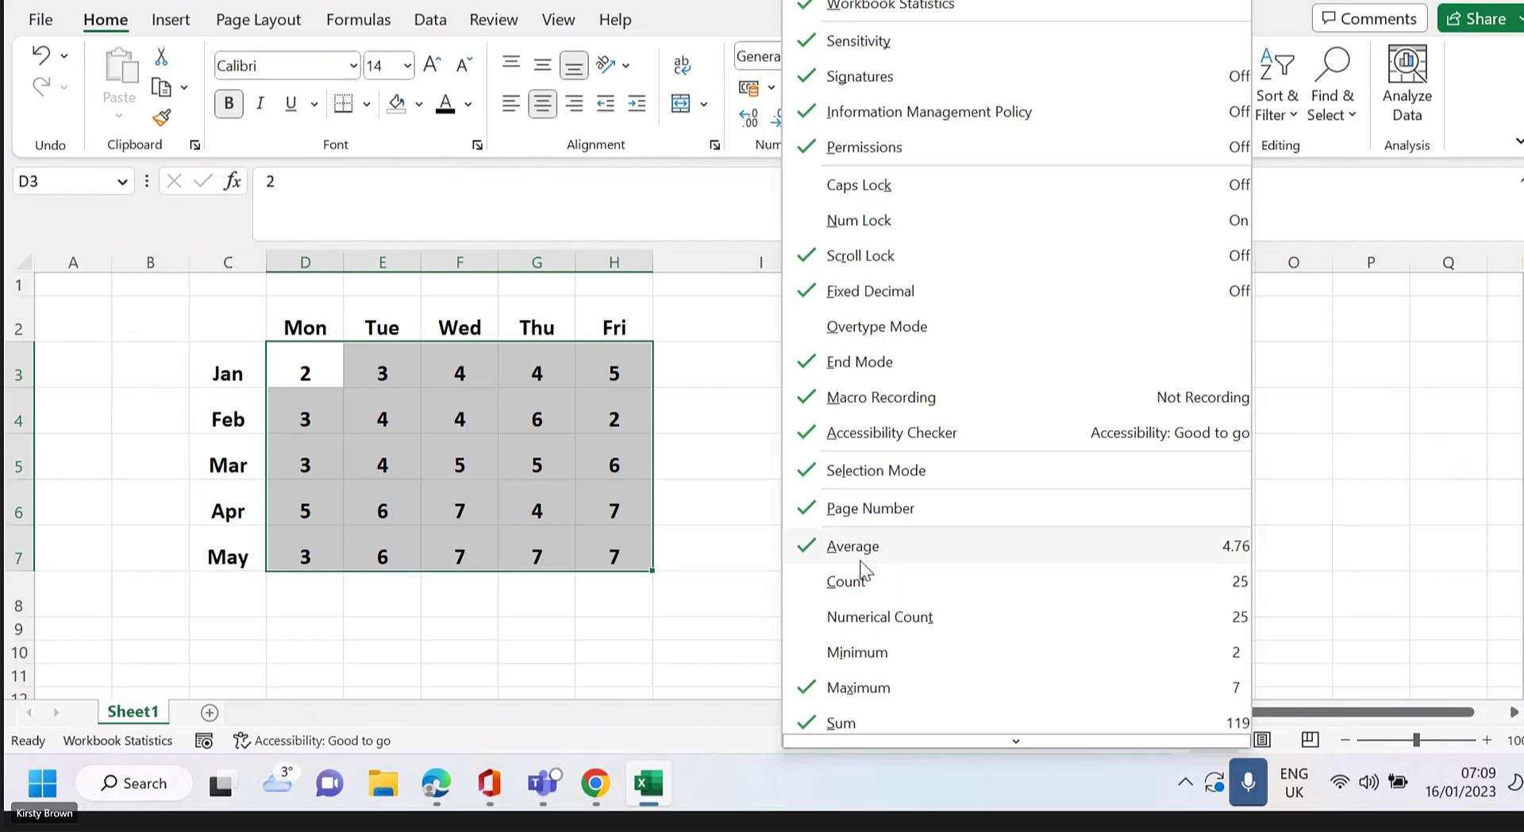
{"action": "left_click", "coordinate": [874, 580]}
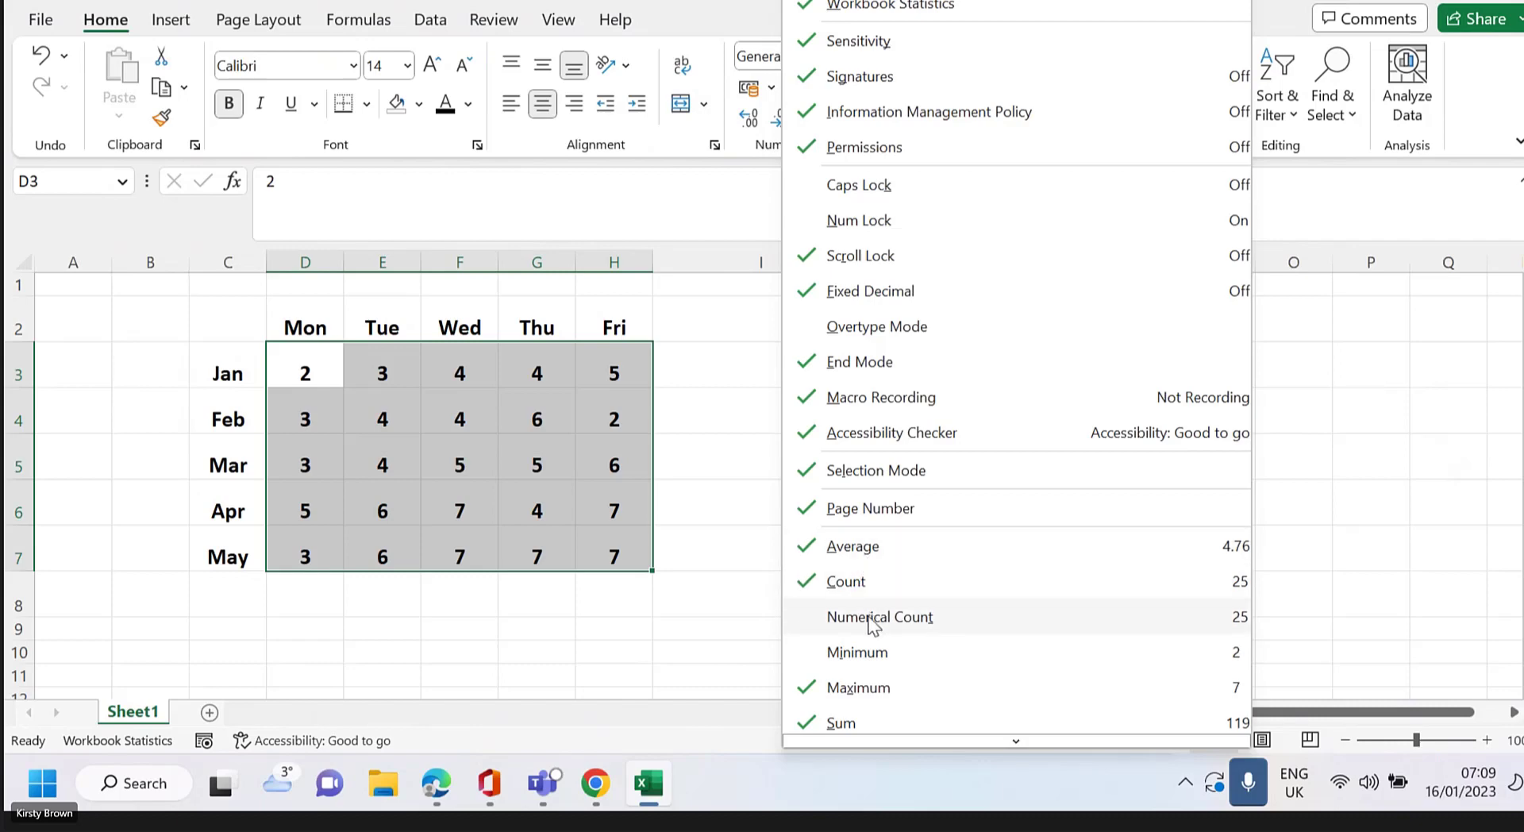
{"action": "left_click", "coordinate": [873, 619]}
{"action": "left_click", "coordinate": [870, 649]}
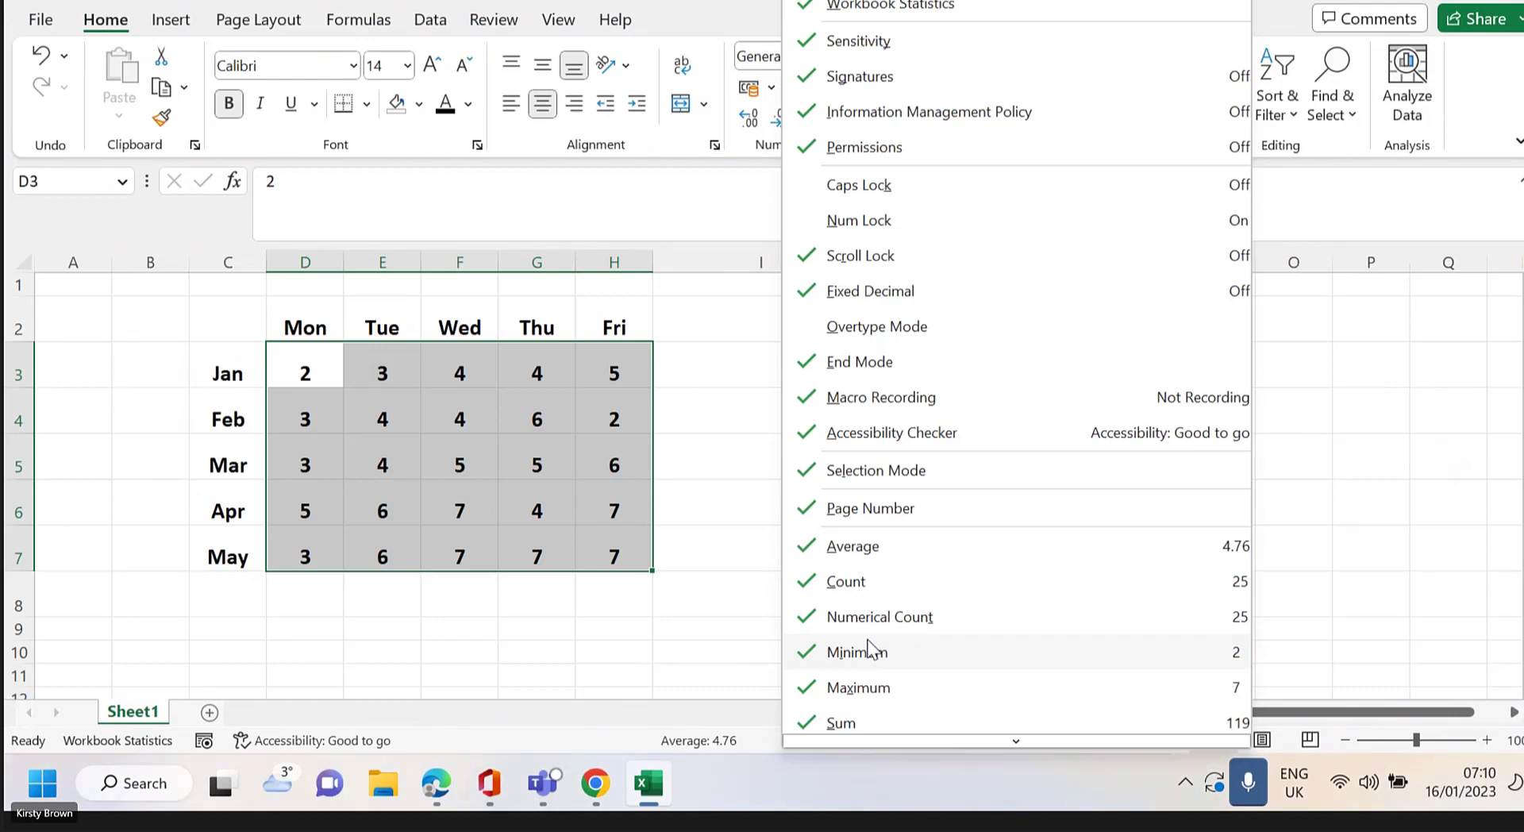
{"action": "left_click", "coordinate": [577, 746]}
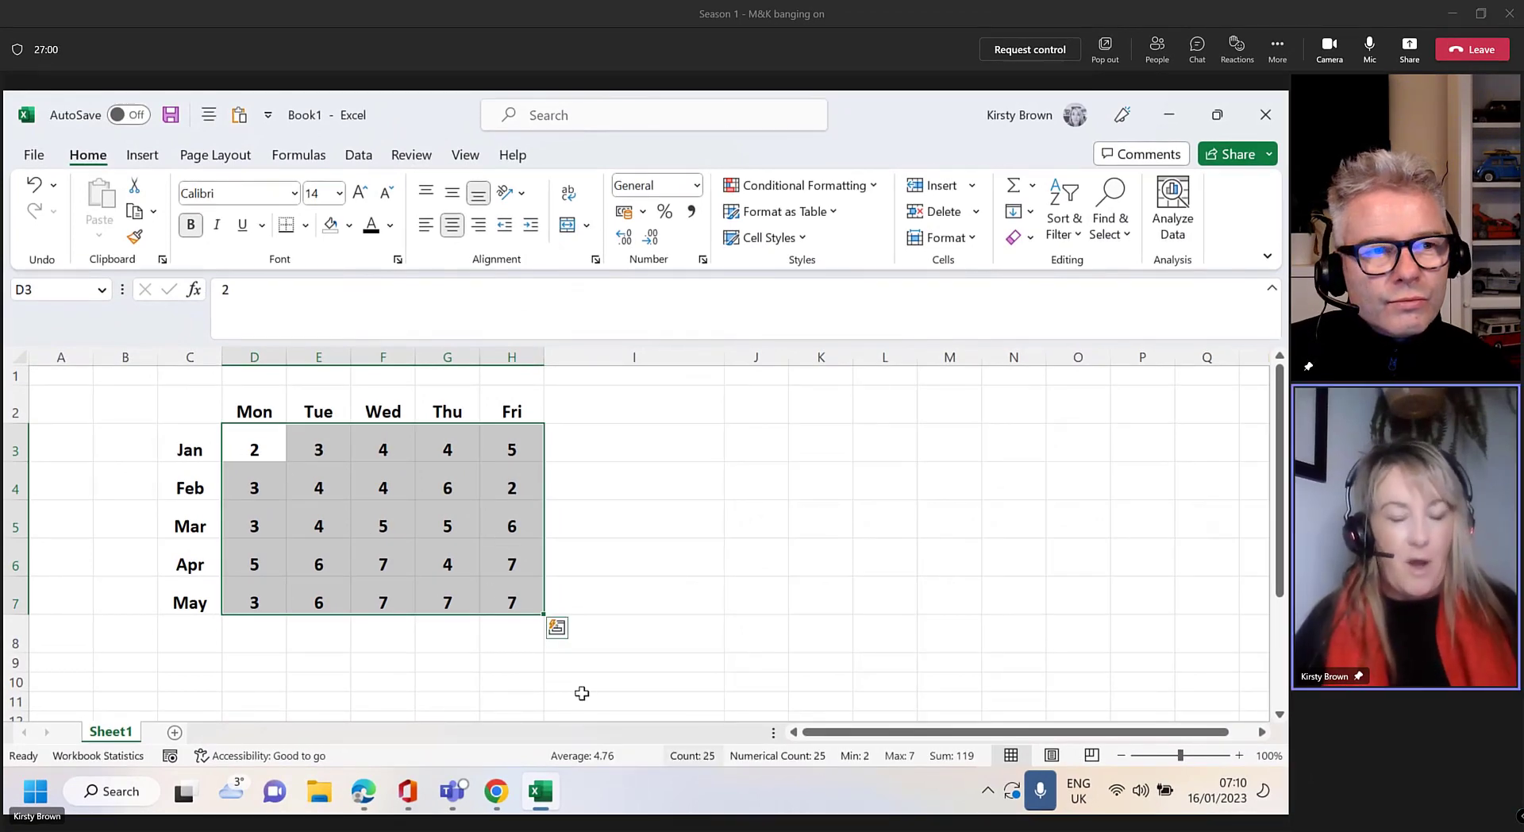
Select D3 plus E5, G4, G6 and F7 for a status-bar sum of 23, average 4.6
{"action": "left_click", "coordinate": [447, 663]}
{"action": "left_click", "coordinate": [256, 446]}
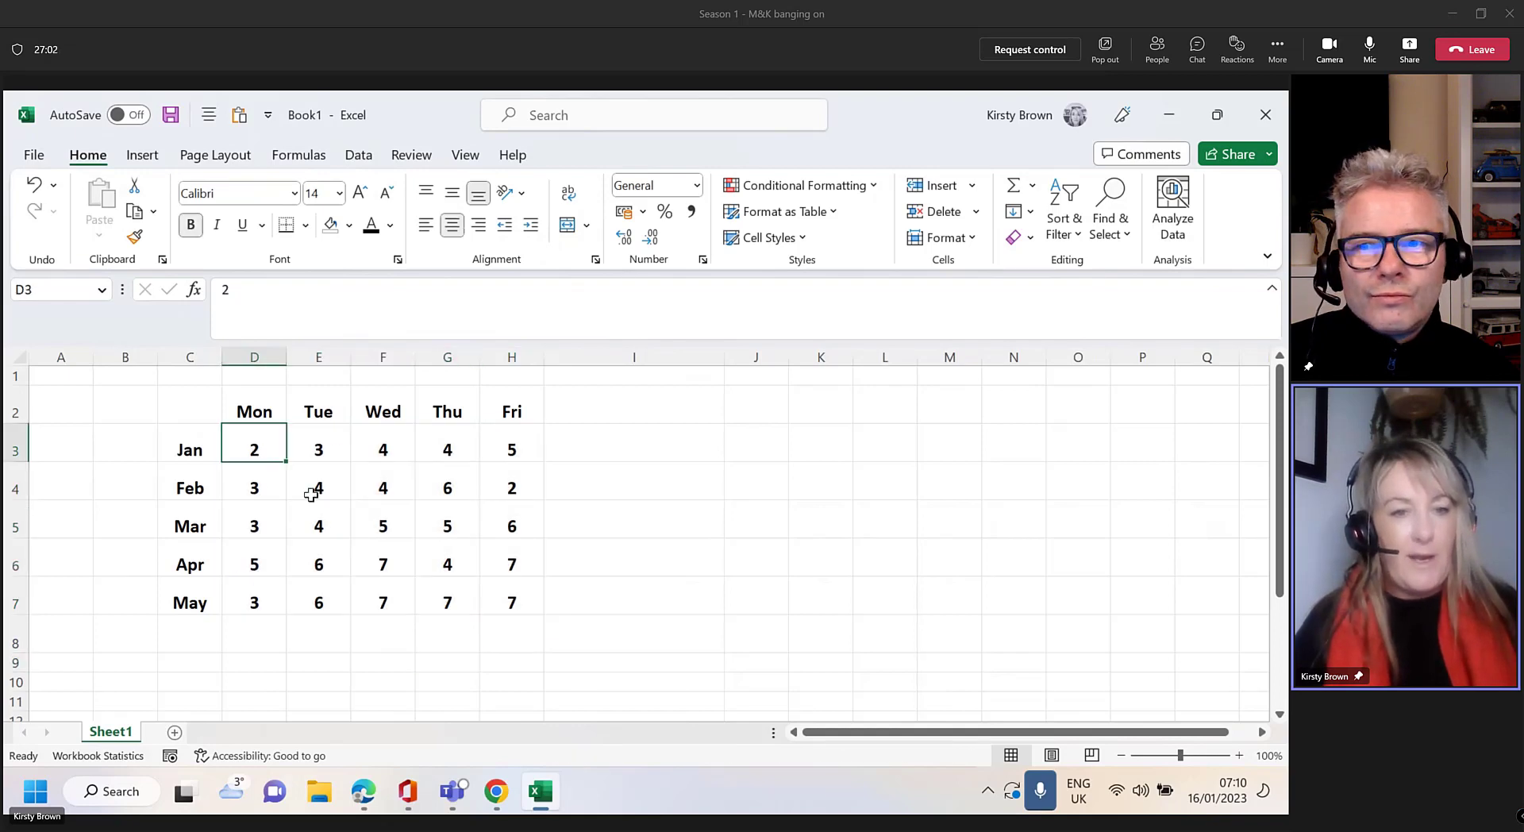
{"action": "left_click", "coordinate": [318, 520], "text": "ctrl"}
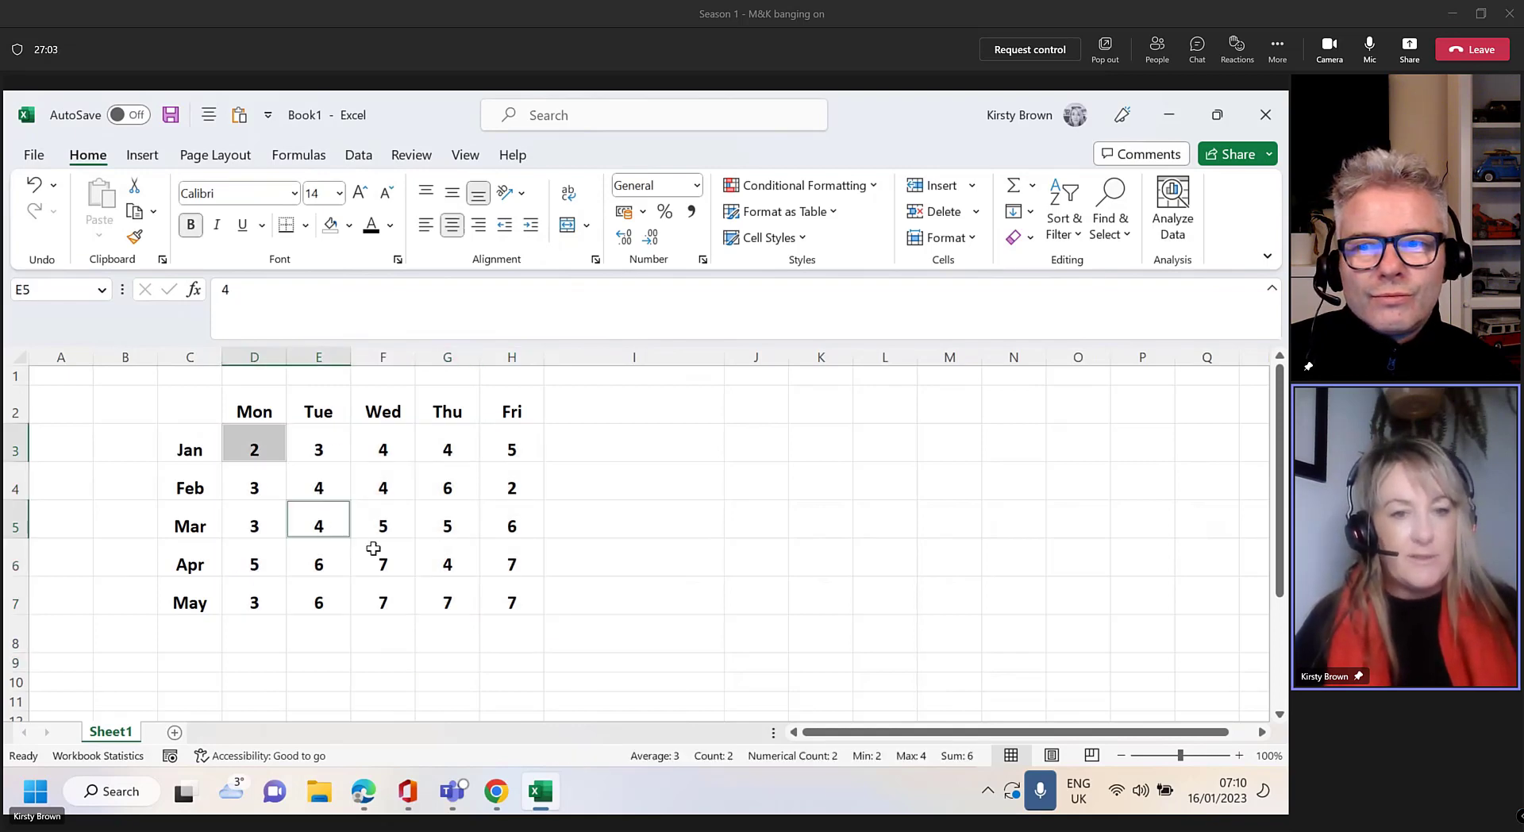
{"action": "left_click", "coordinate": [447, 487], "text": "ctrl"}
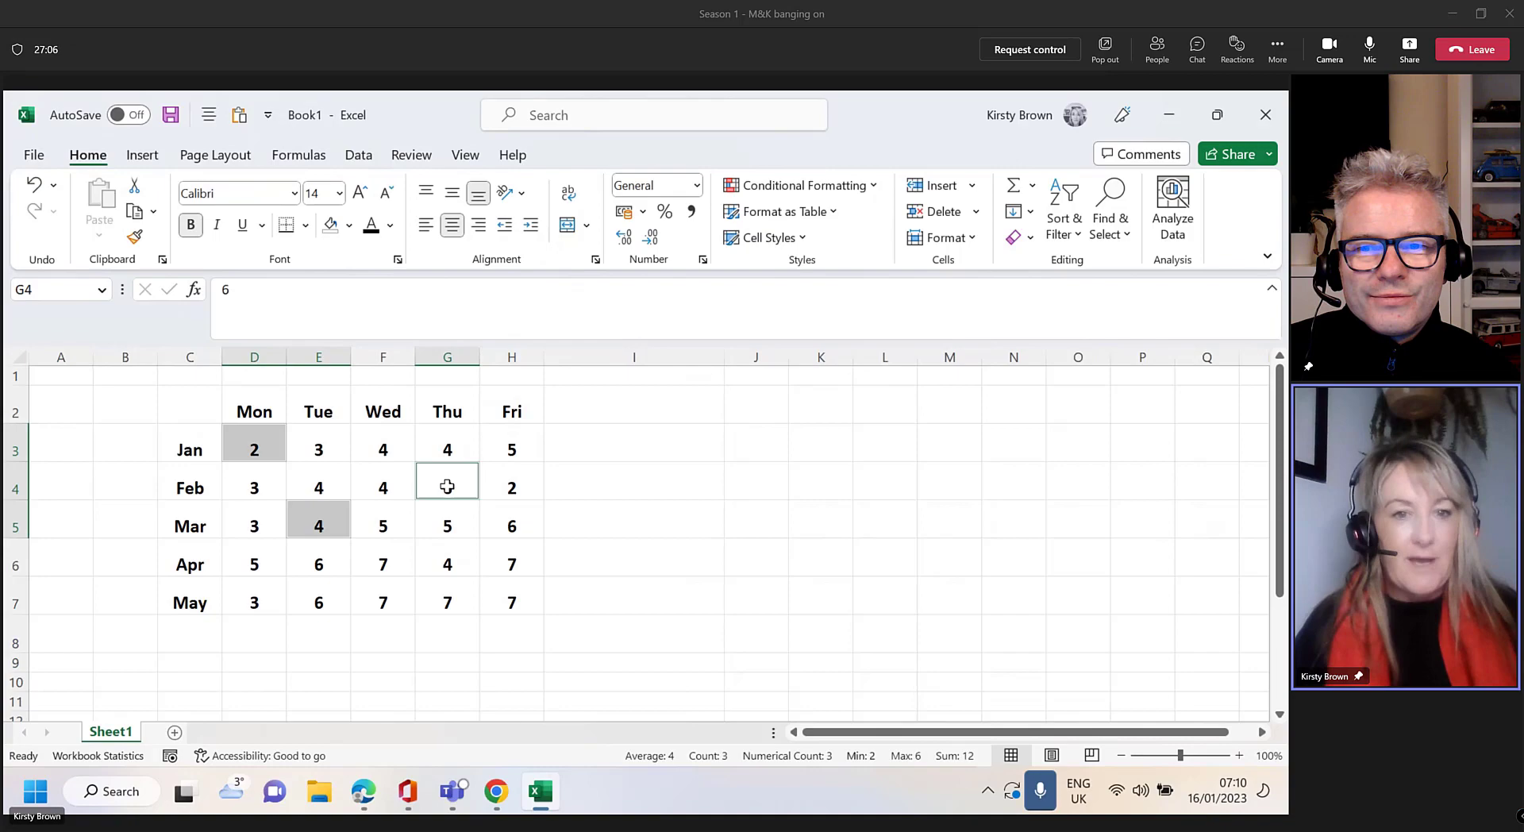
{"action": "left_click", "coordinate": [444, 564], "text": "ctrl"}
{"action": "left_click", "coordinate": [388, 601], "text": "ctrl"}
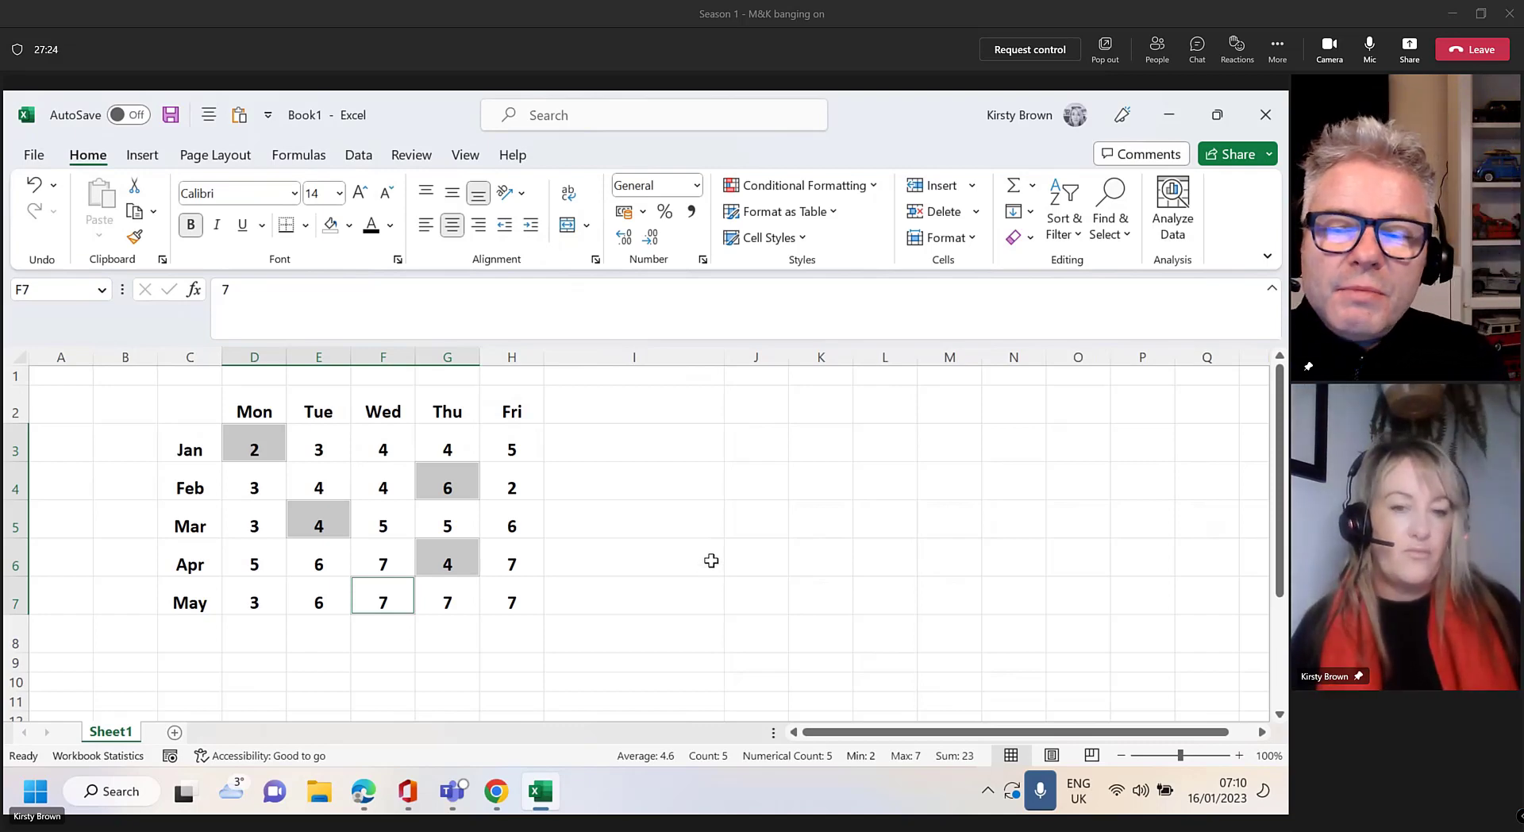
{"action": "right_click", "coordinate": [579, 754]}
{"action": "scroll", "coordinate": [667, 675], "scroll_direction": "down", "scroll_amount": 3}
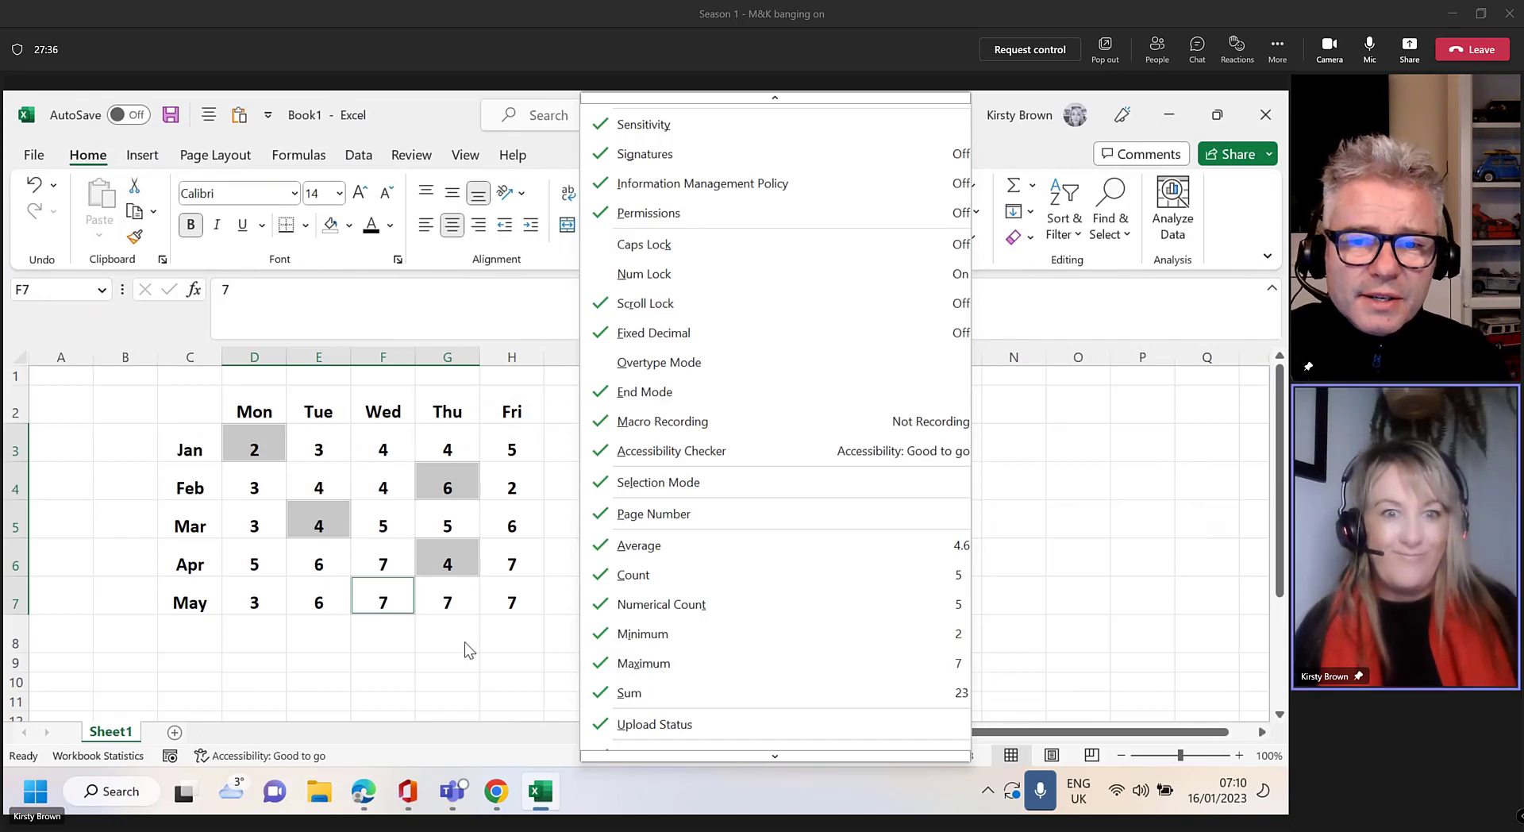
{"action": "left_click", "coordinate": [446, 650]}
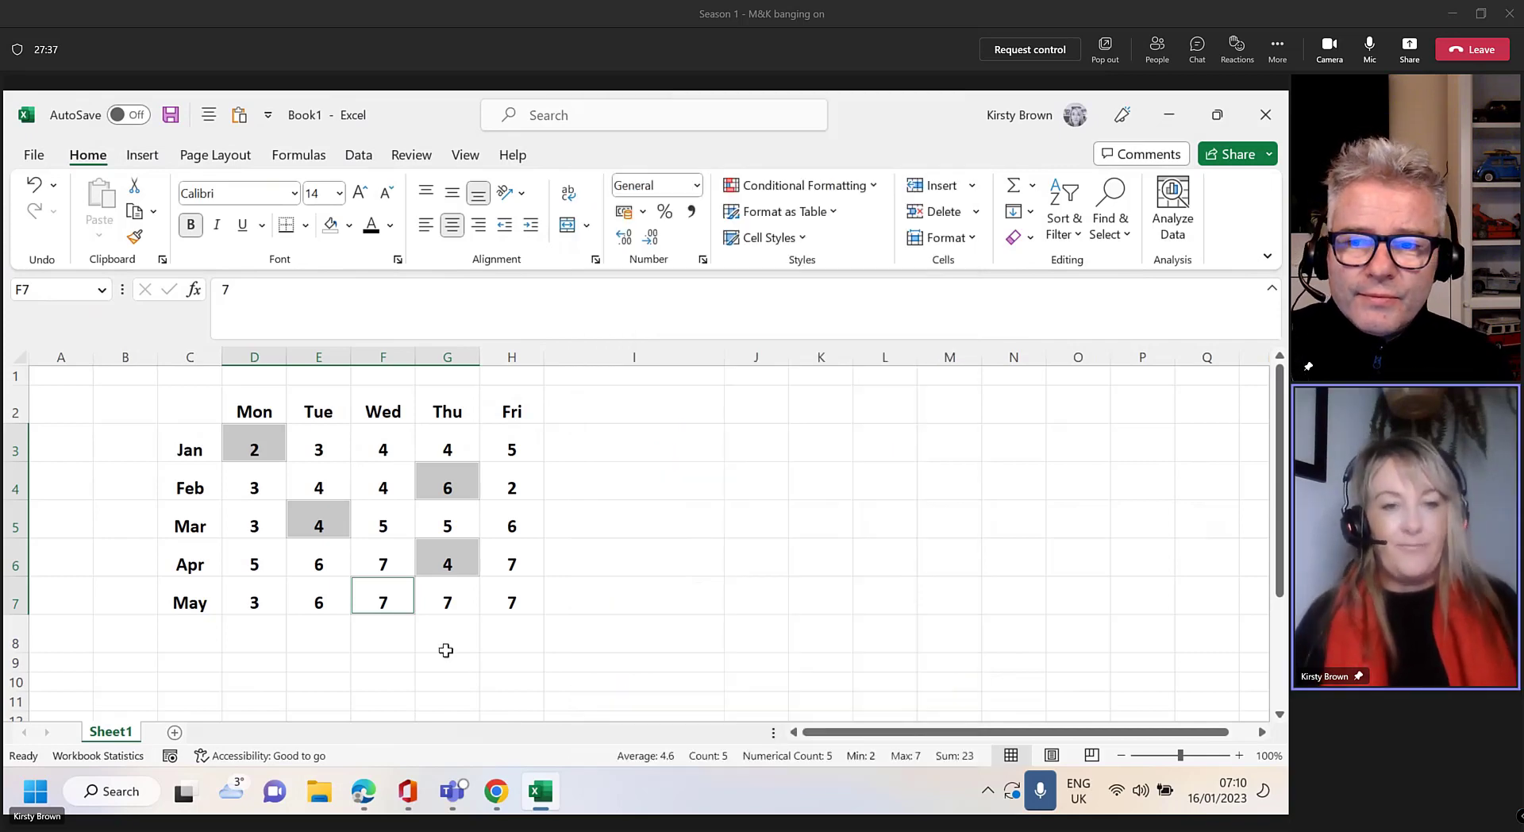
{"action": "left_click", "coordinate": [163, 417]}
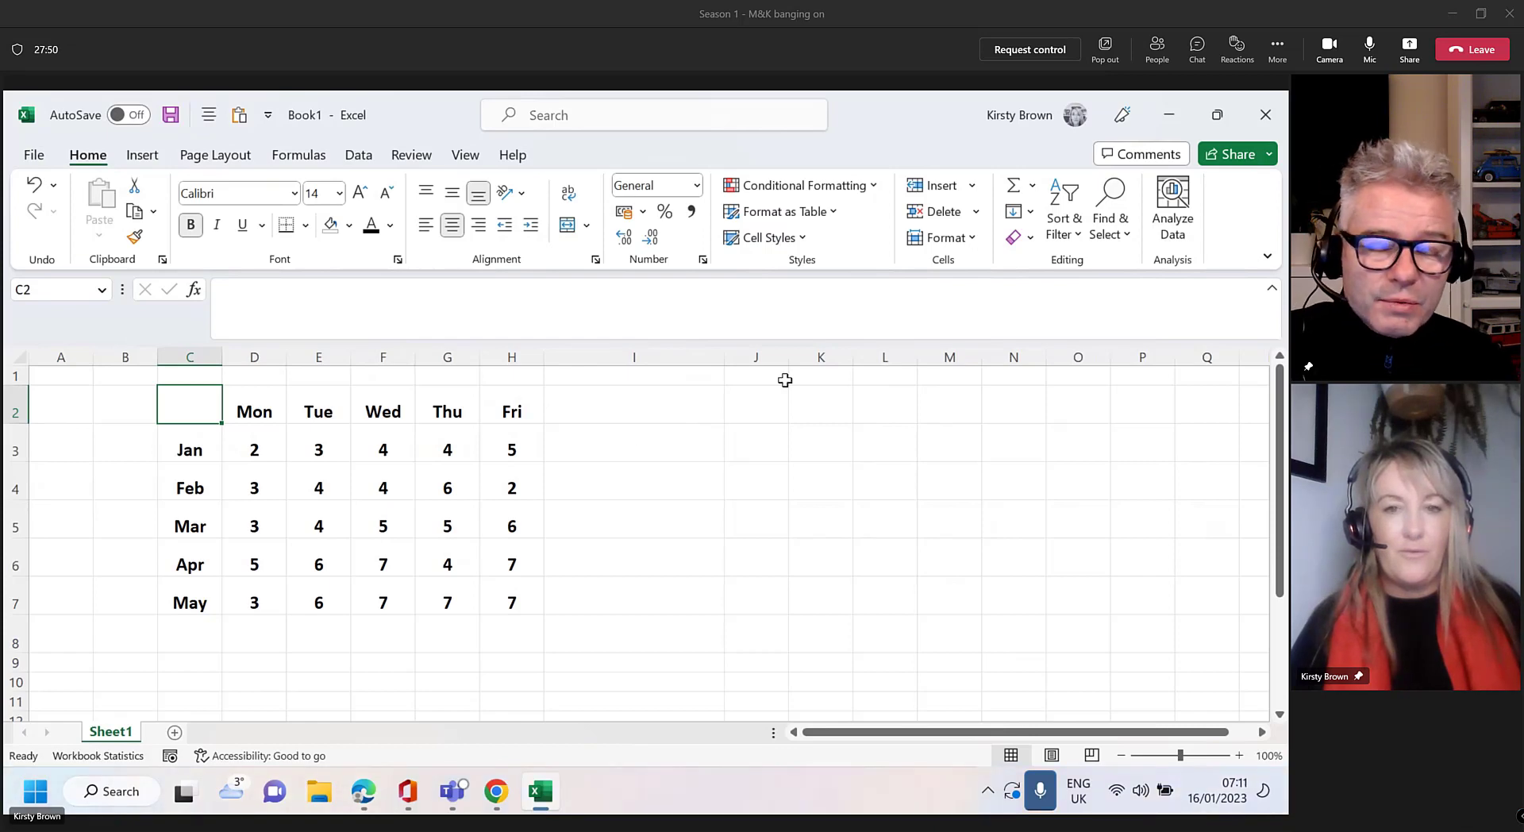
Drag column J's right border far out to widen the column
{"action": "left_click_drag", "start_coordinate": [785, 362], "coordinate": [878, 363]}
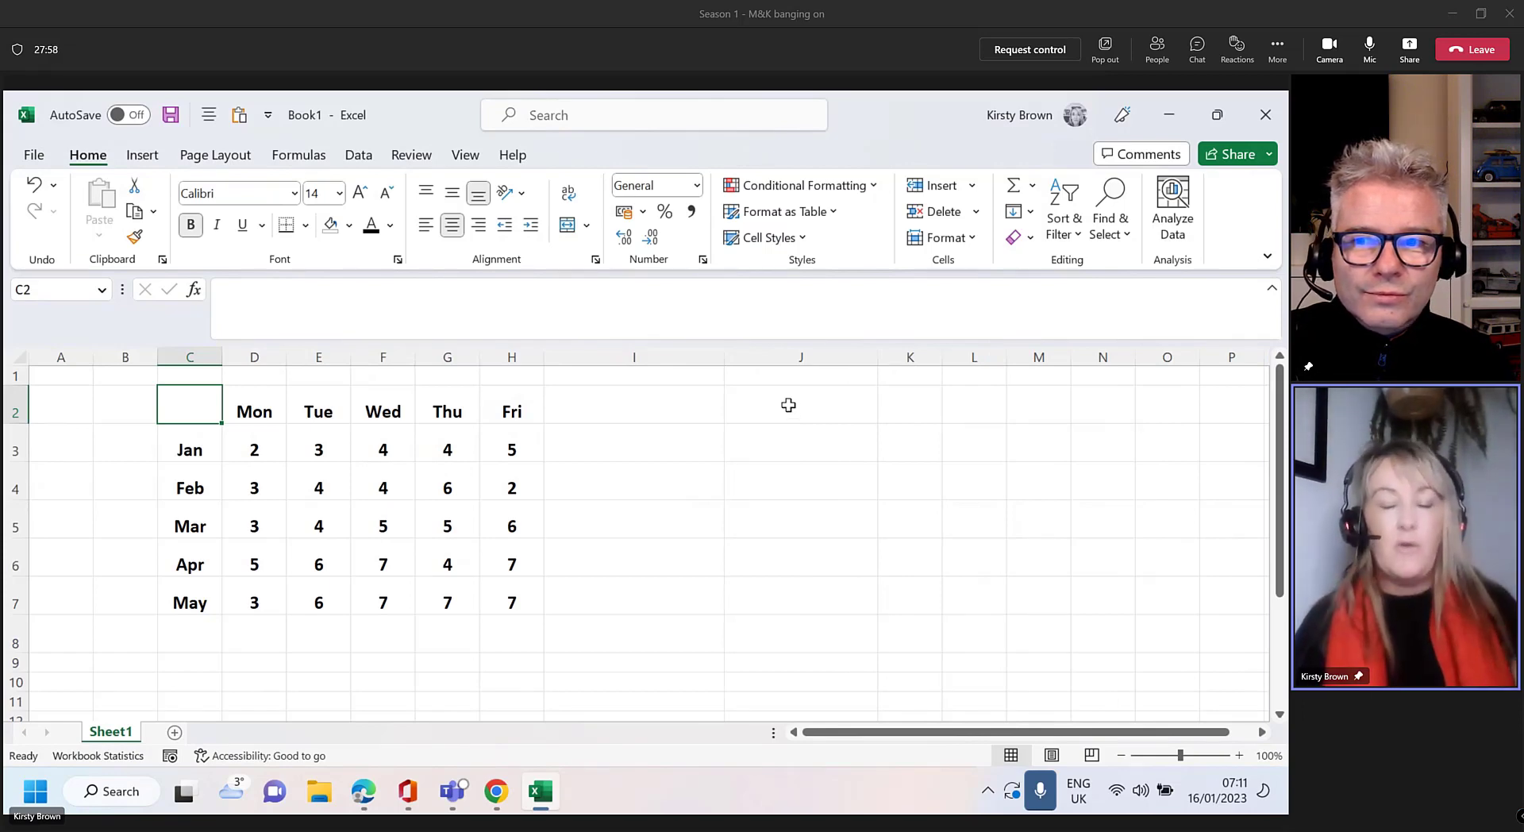
{"action": "left_click", "coordinate": [577, 124]}
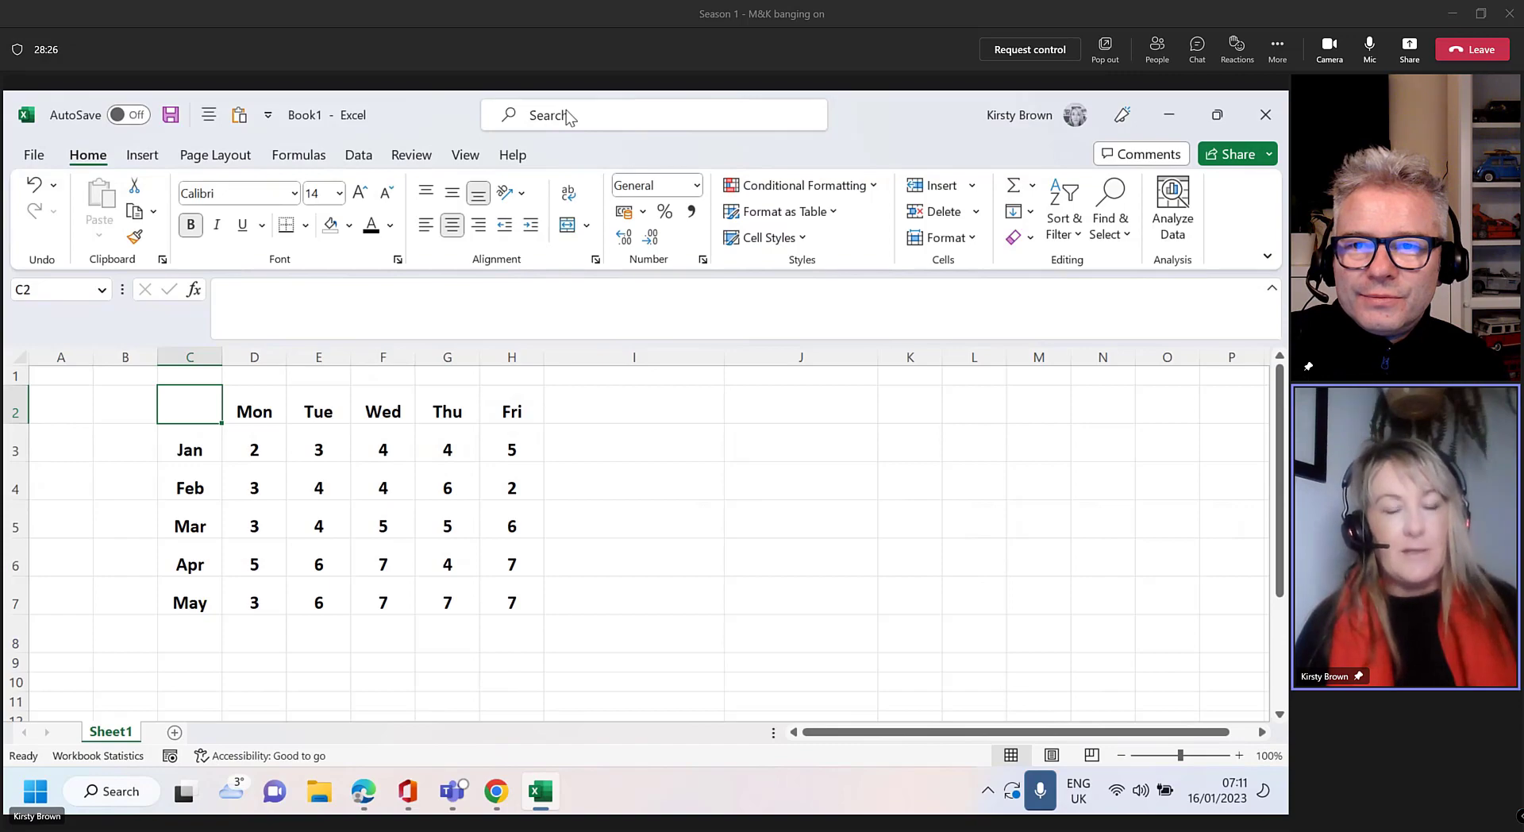
{"action": "left_click", "coordinate": [561, 117]}
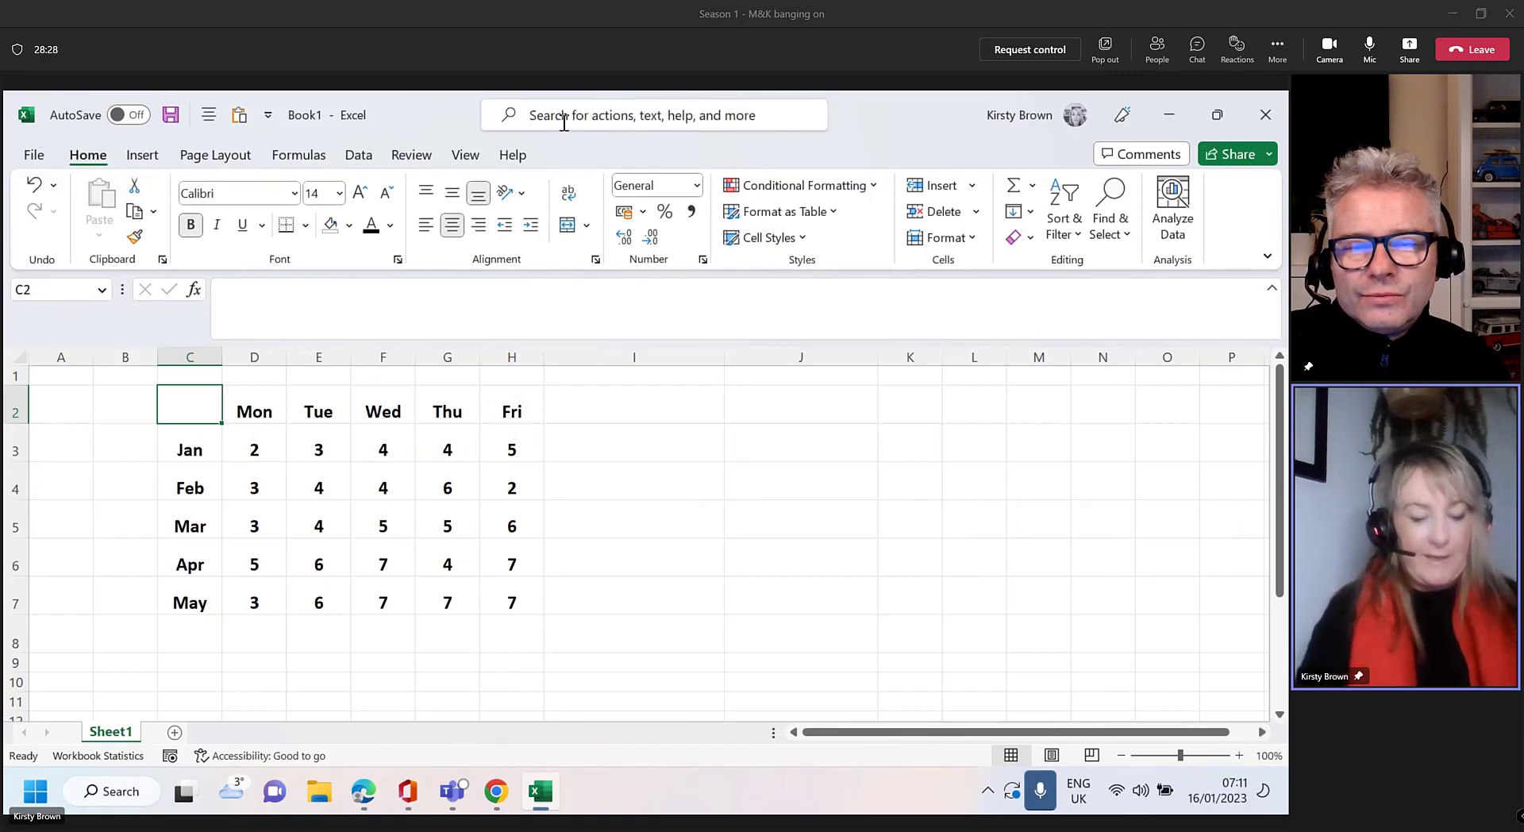
{"action": "type", "text": "bold"}
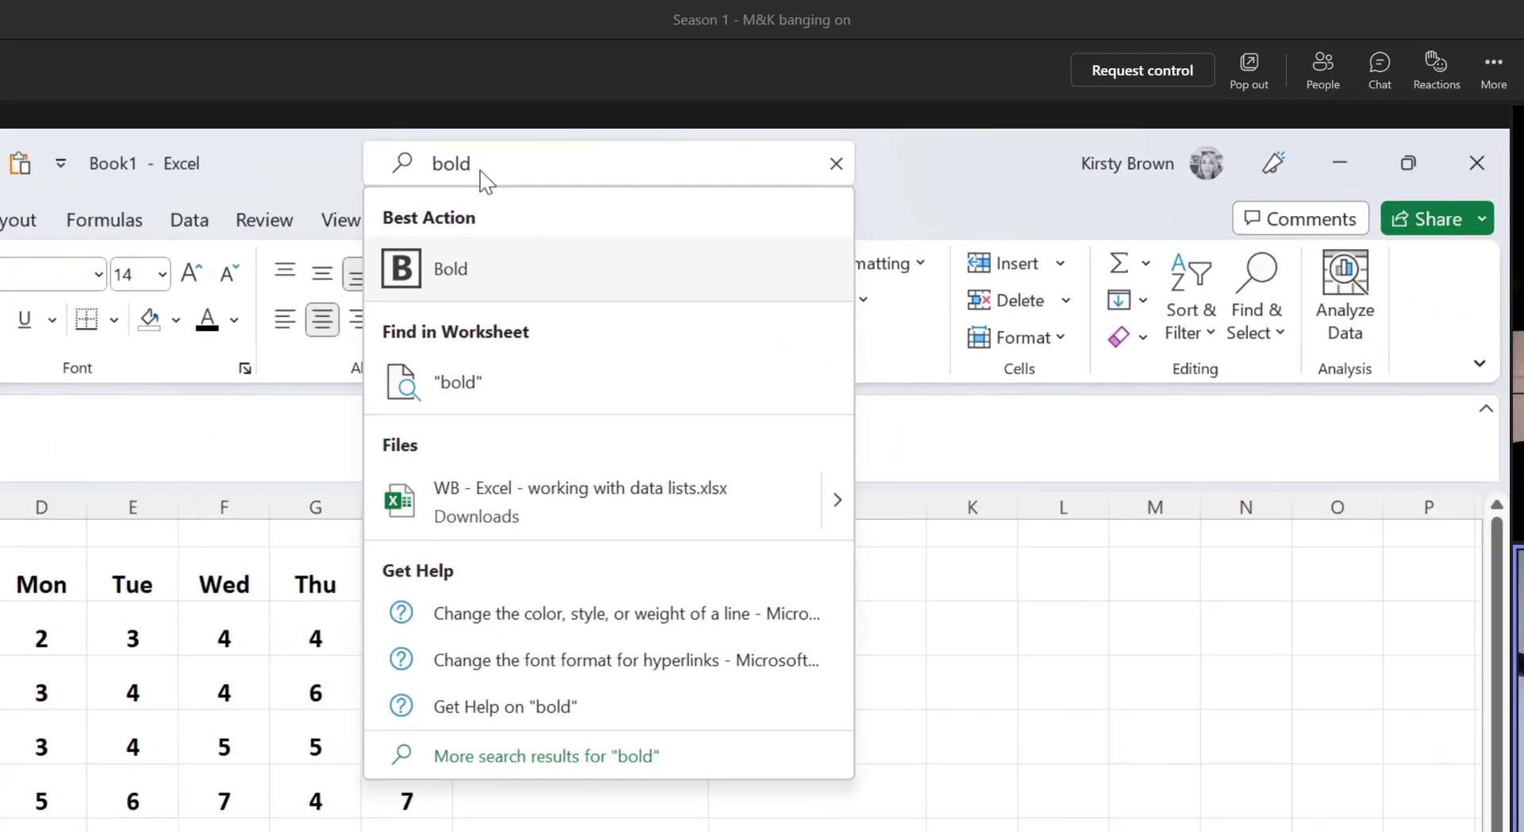
{"action": "left_click", "coordinate": [493, 282]}
{"action": "left_click", "coordinate": [532, 394]}
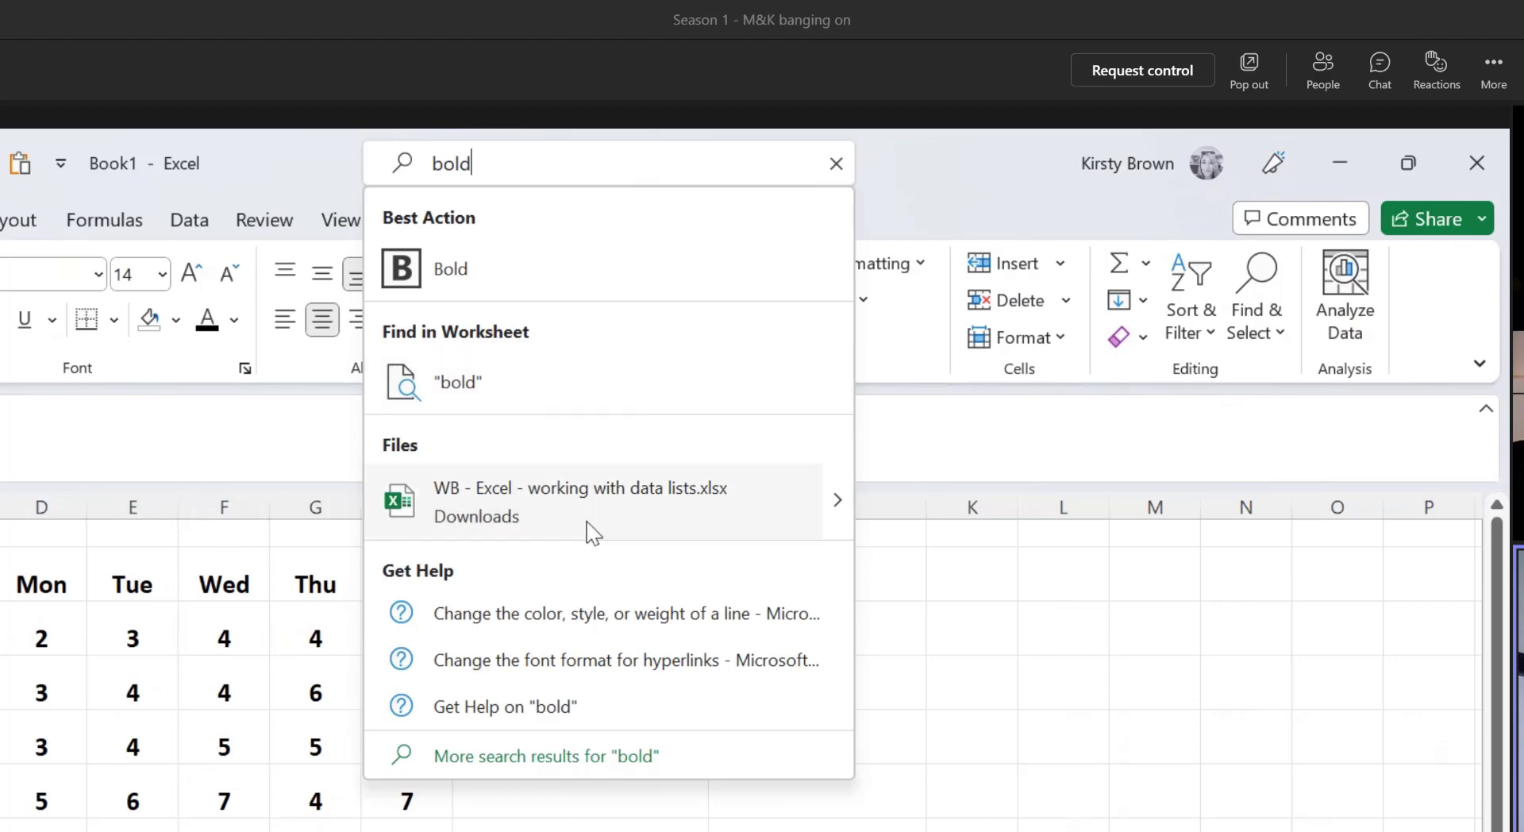
{"action": "left_click", "coordinate": [588, 524]}
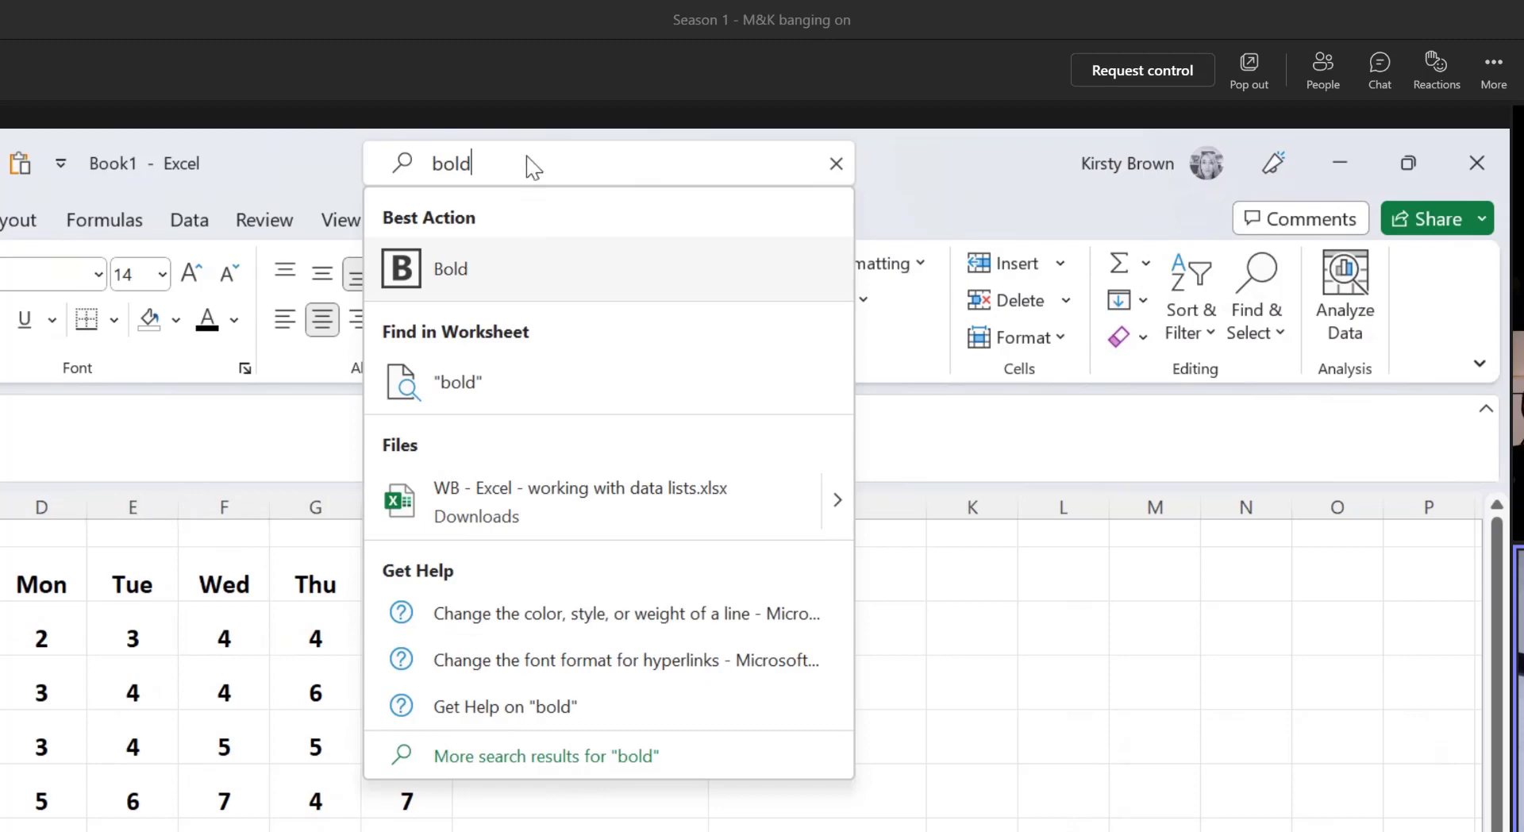
{"action": "key", "text": "BackSpace"}
{"action": "key", "text": "BackSpace"}
{"action": "key", "text": "BackSpace"}
{"action": "key", "text": "BackSpace"}
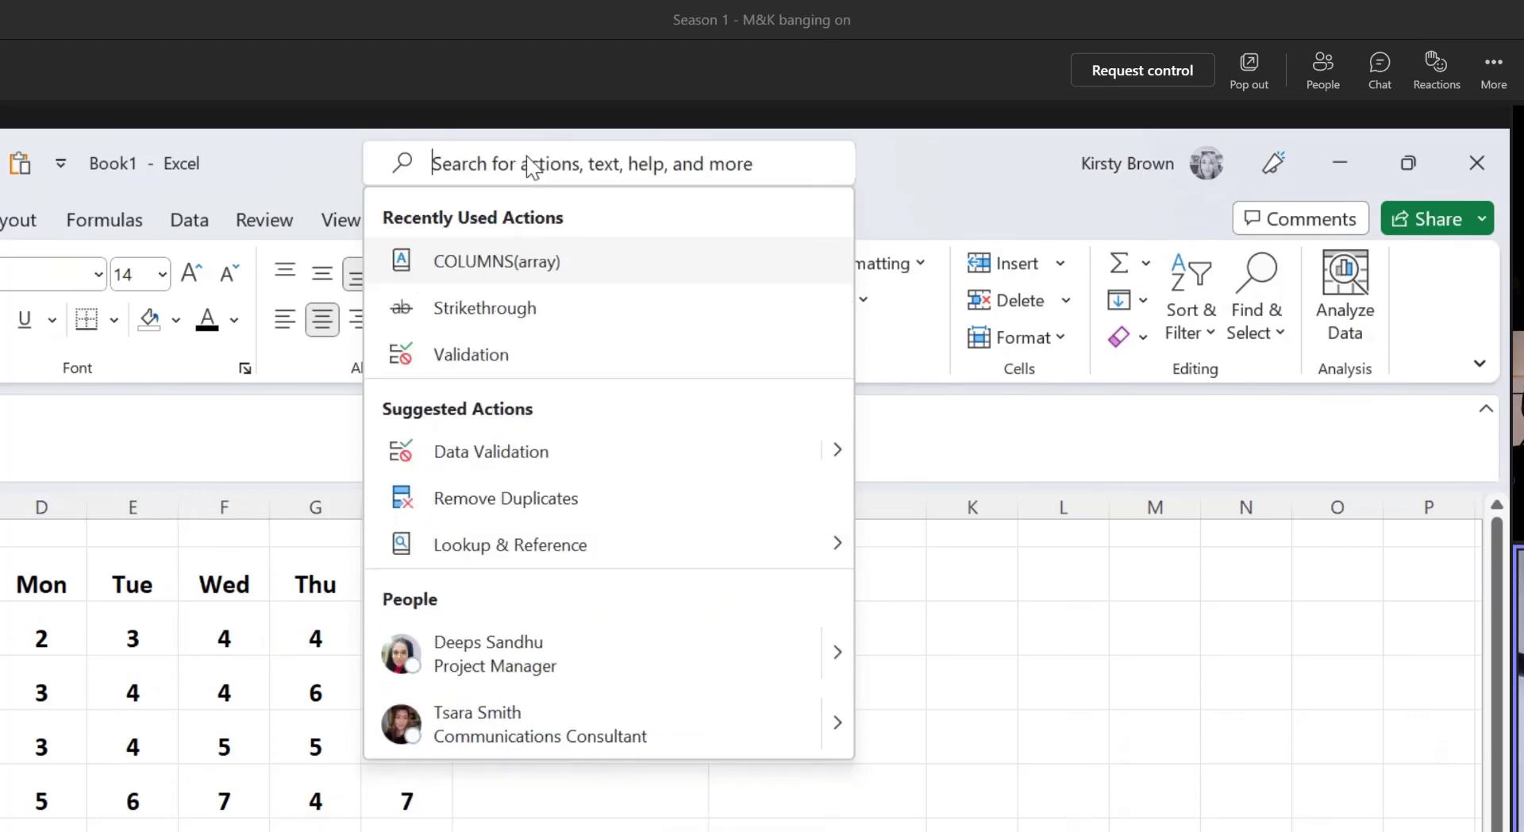
{"action": "type", "text": "dta"}
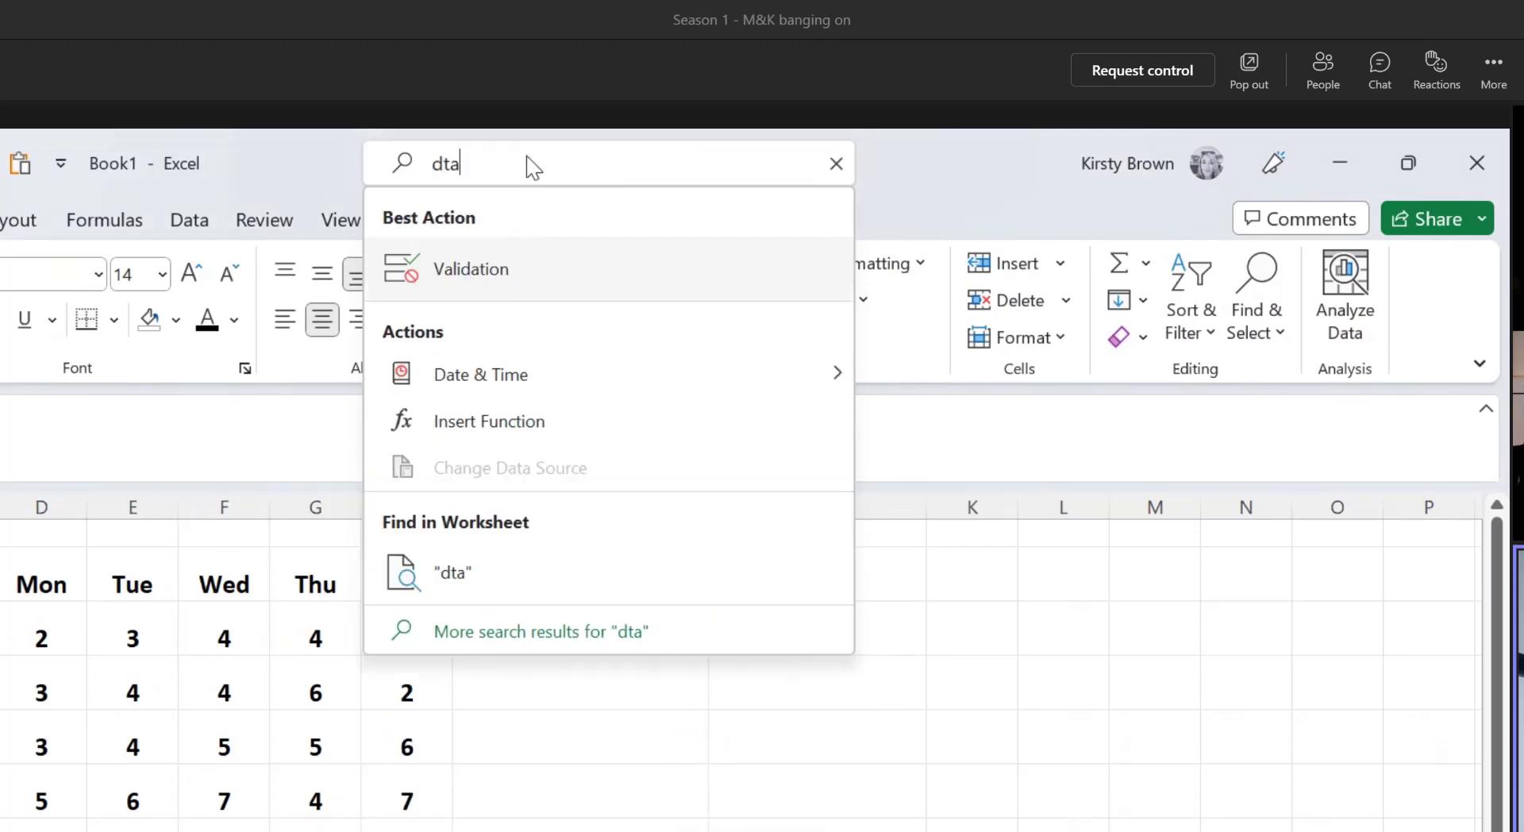
{"action": "key", "text": "BackSpace"}
{"action": "key", "text": "BackSpace"}
{"action": "type", "text": "ata validati"}
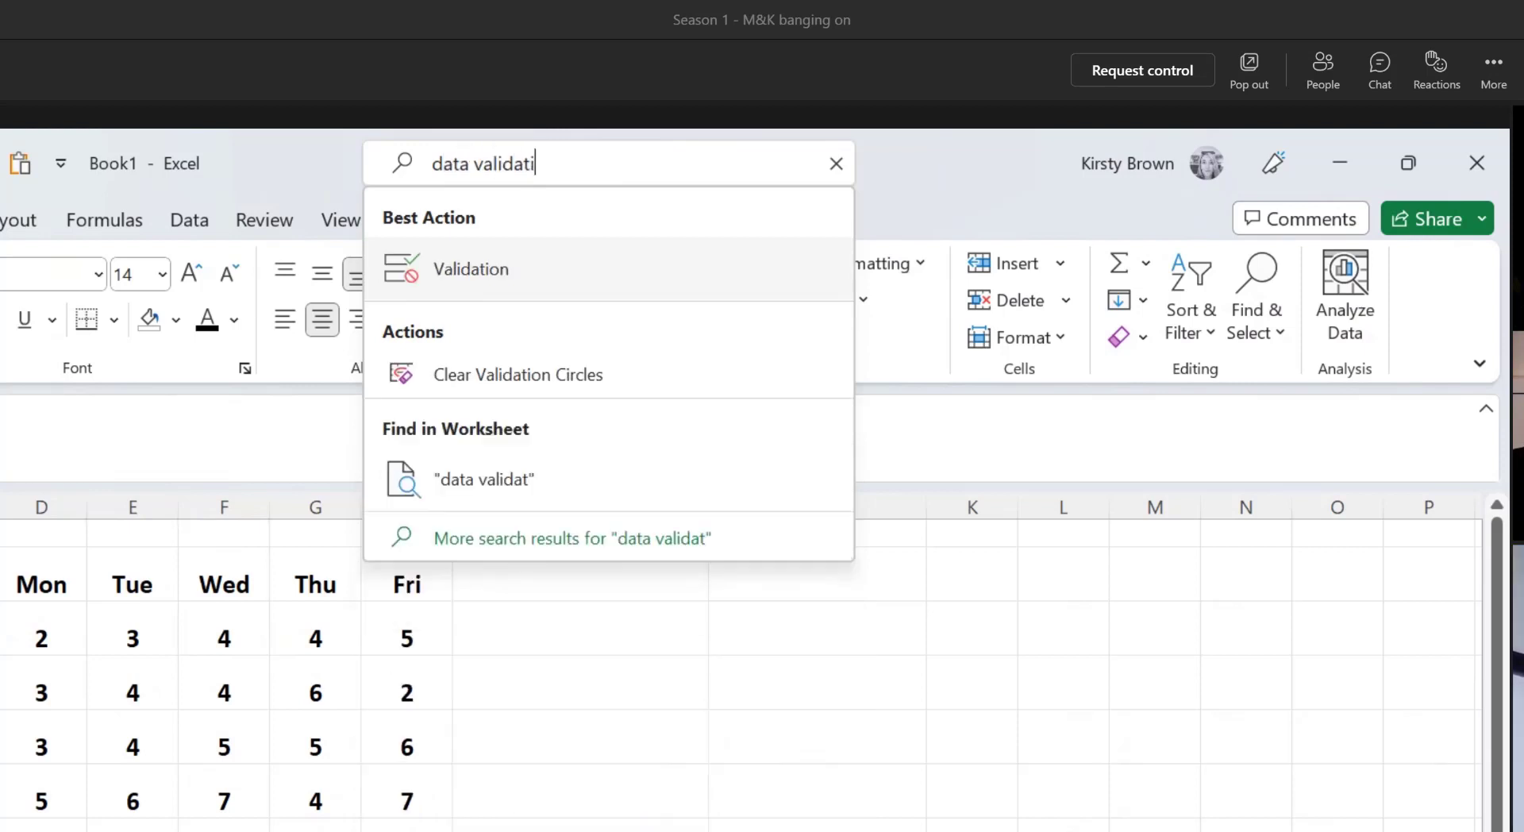
{"action": "type", "text": "on"}
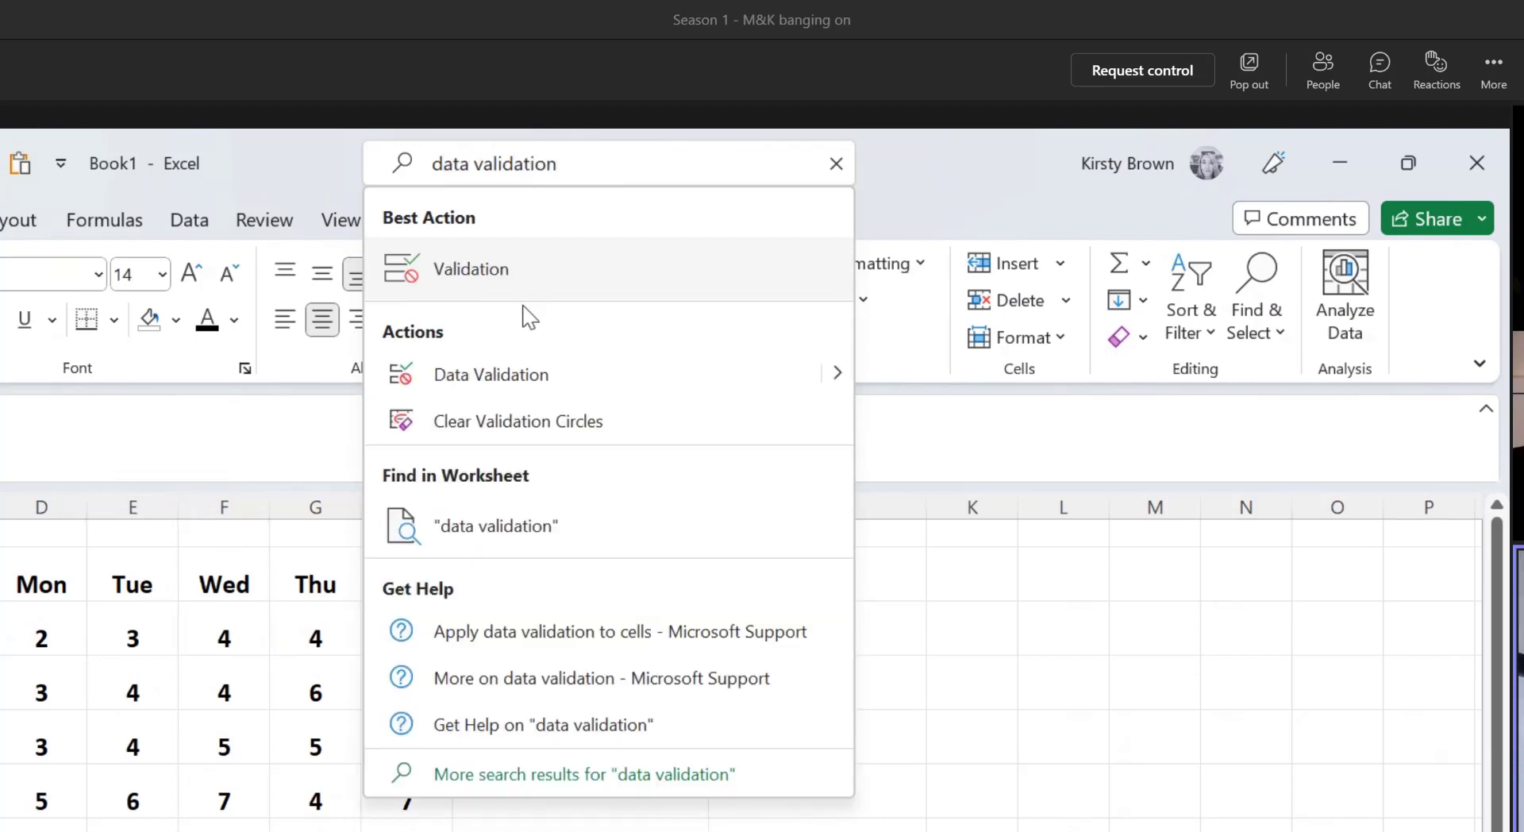
{"action": "left_click", "coordinate": [569, 274]}
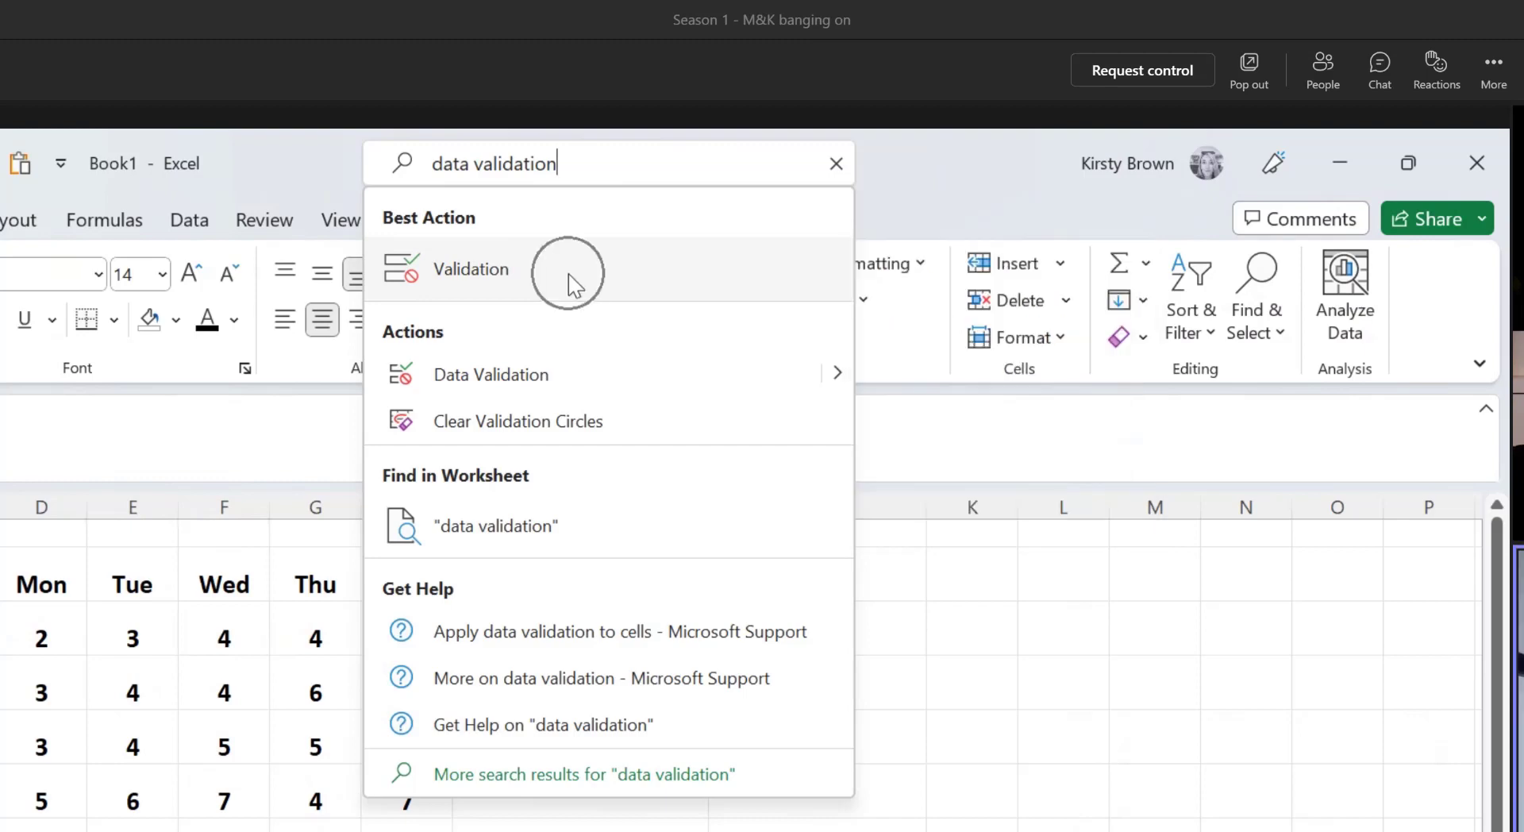
{"action": "left_click", "coordinate": [508, 385]}
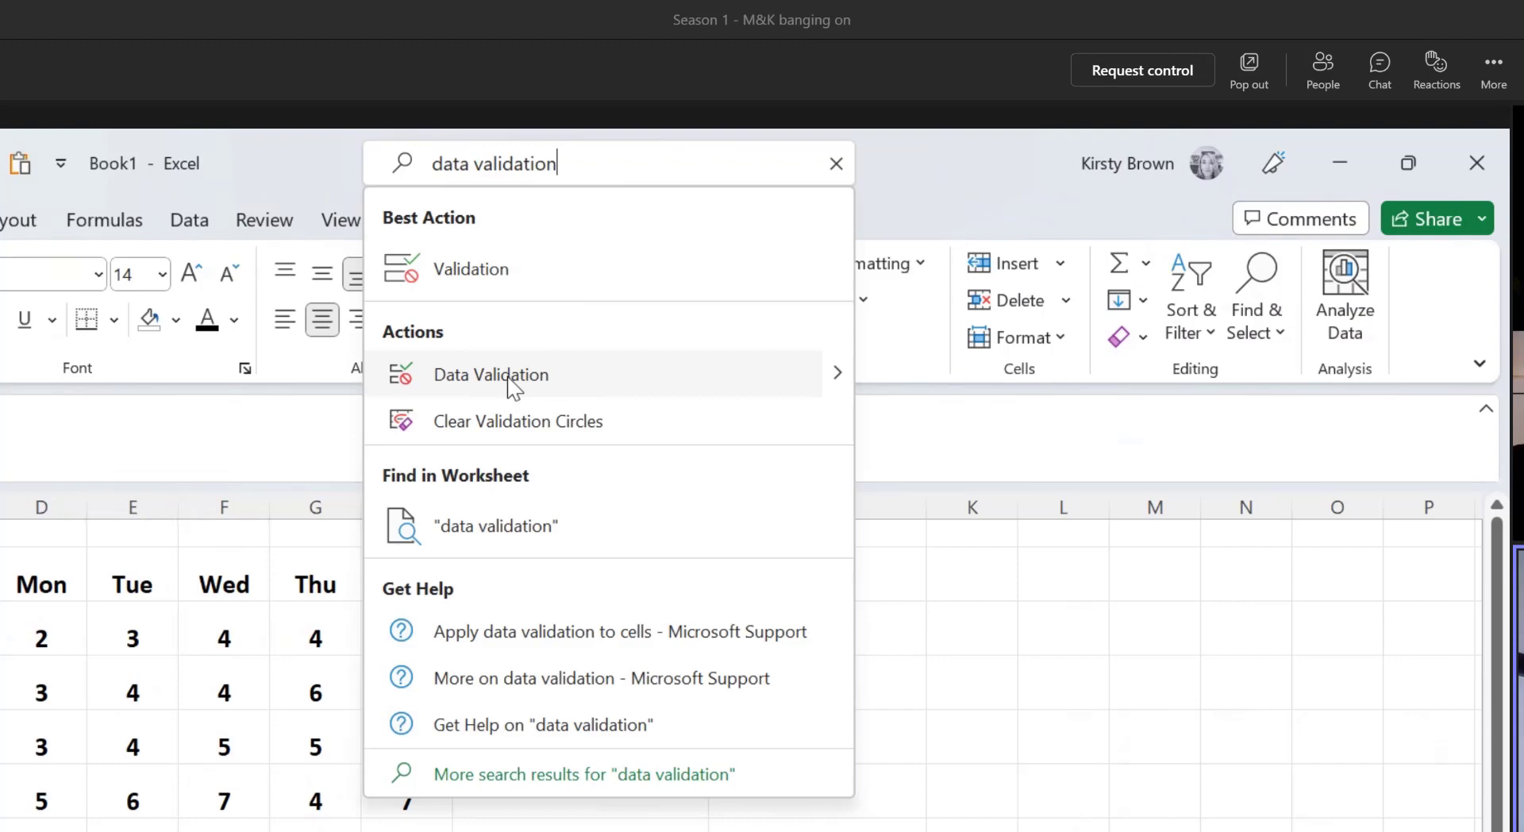
{"action": "left_click", "coordinate": [837, 373]}
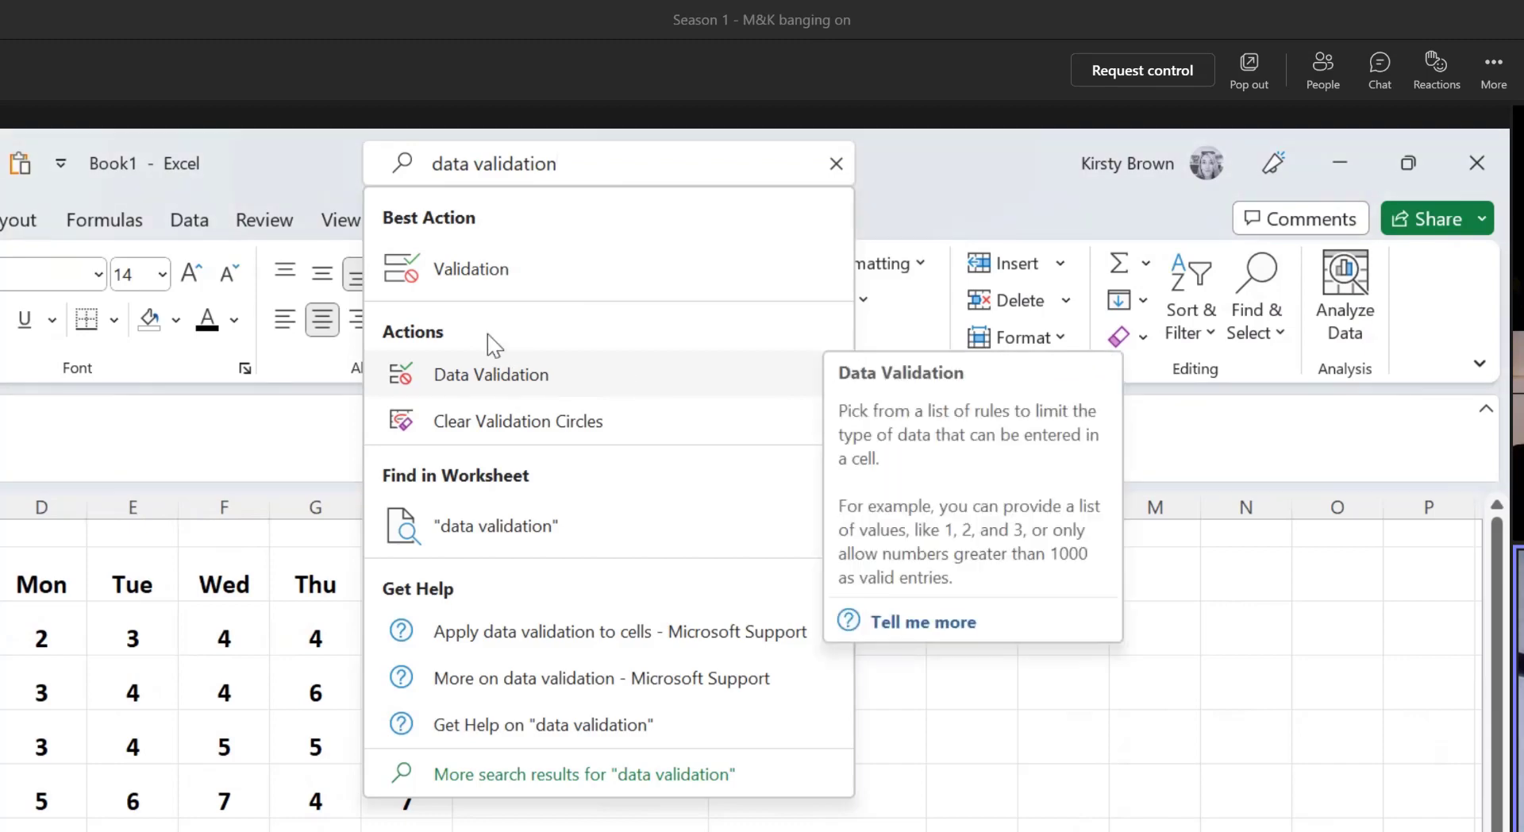
{"action": "left_click", "coordinate": [481, 270]}
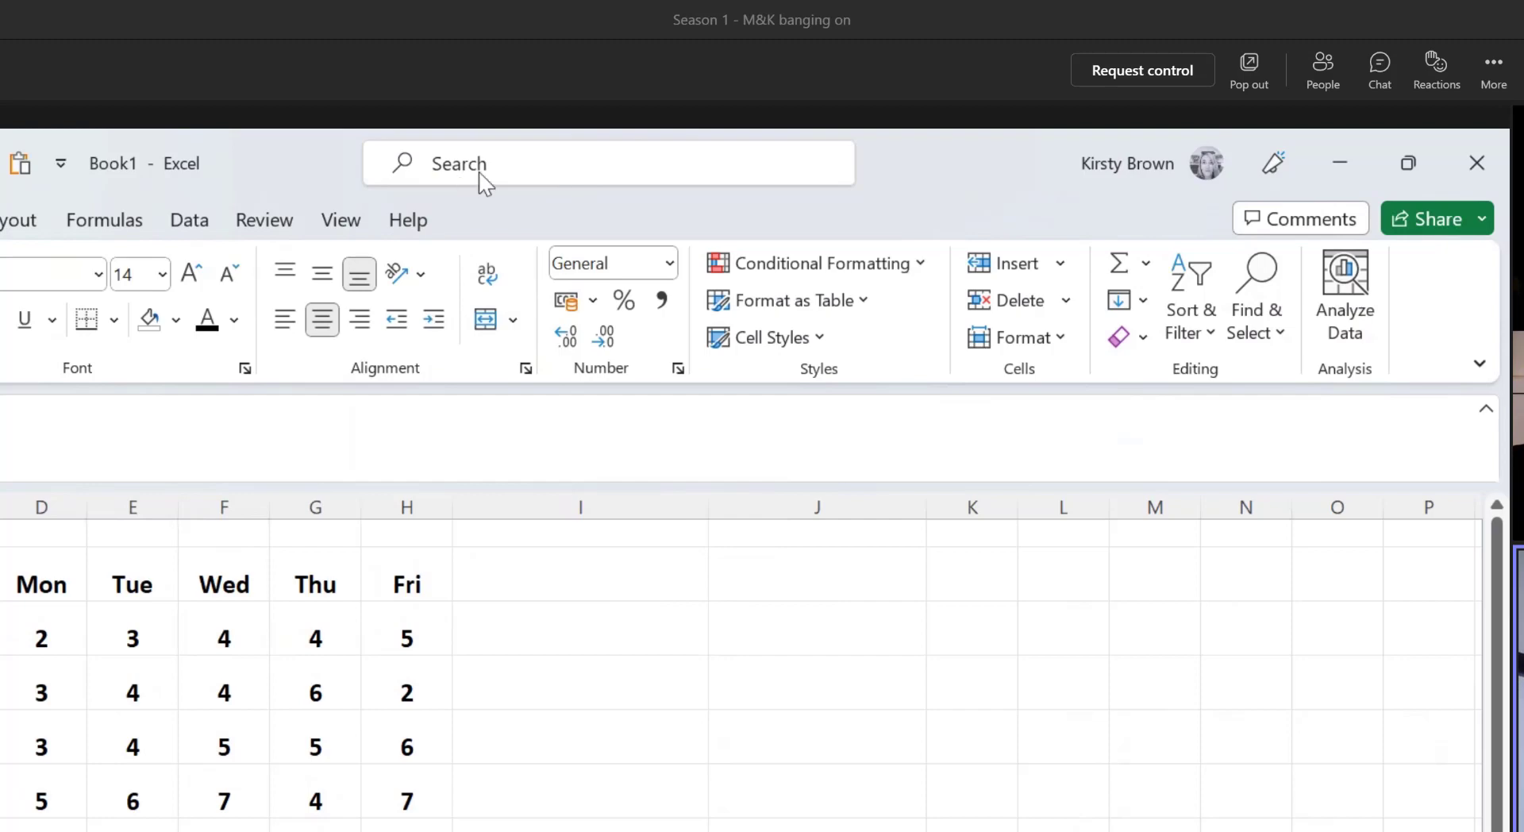
{"action": "key", "text": "ctrl"}
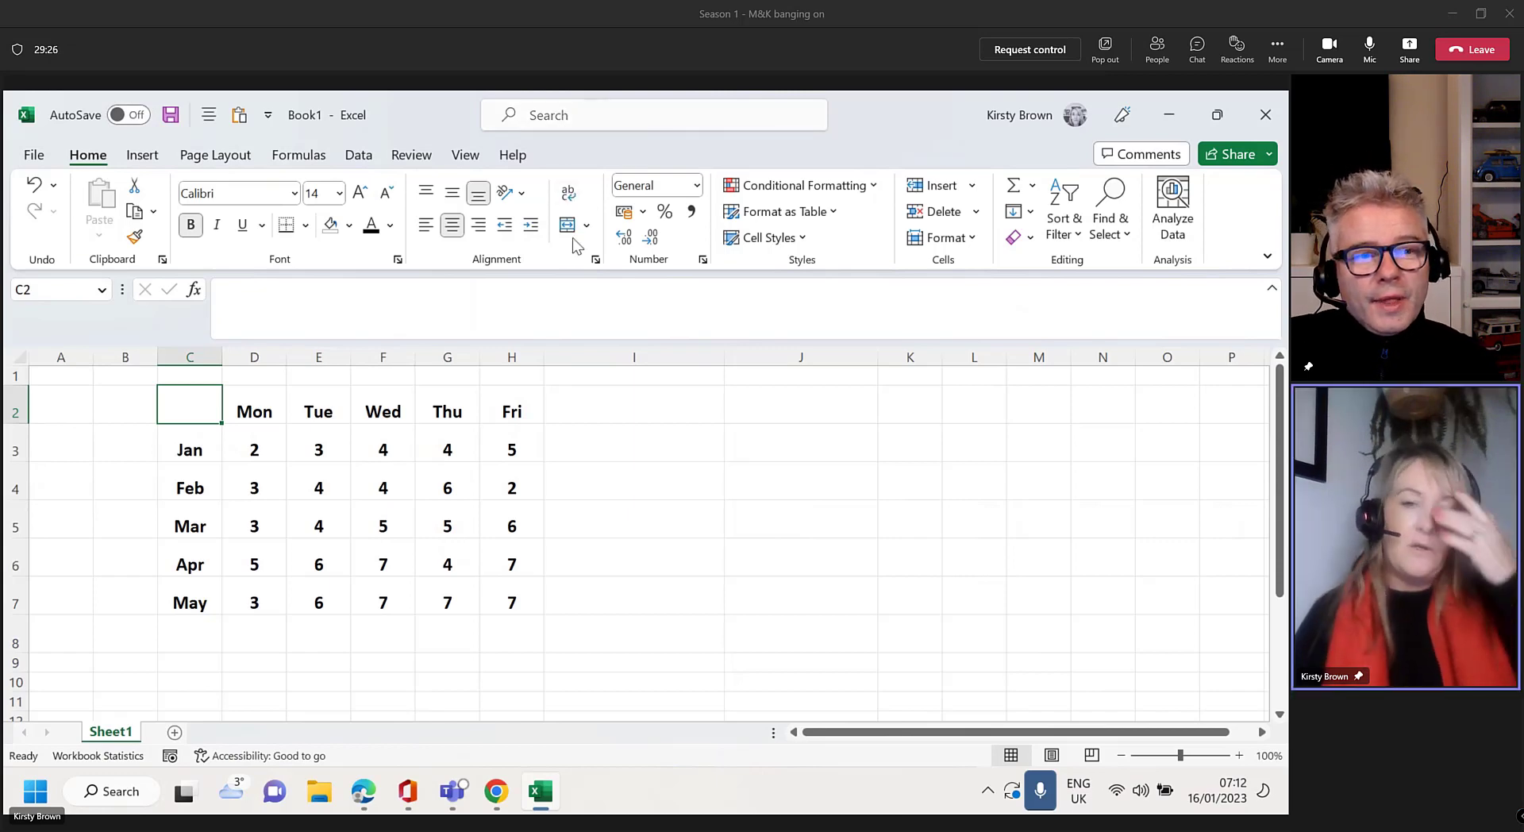
Enter the two contacts' e-mail addresses in J3 and J4, then widen column J to fit
{"action": "left_click", "coordinate": [772, 439]}
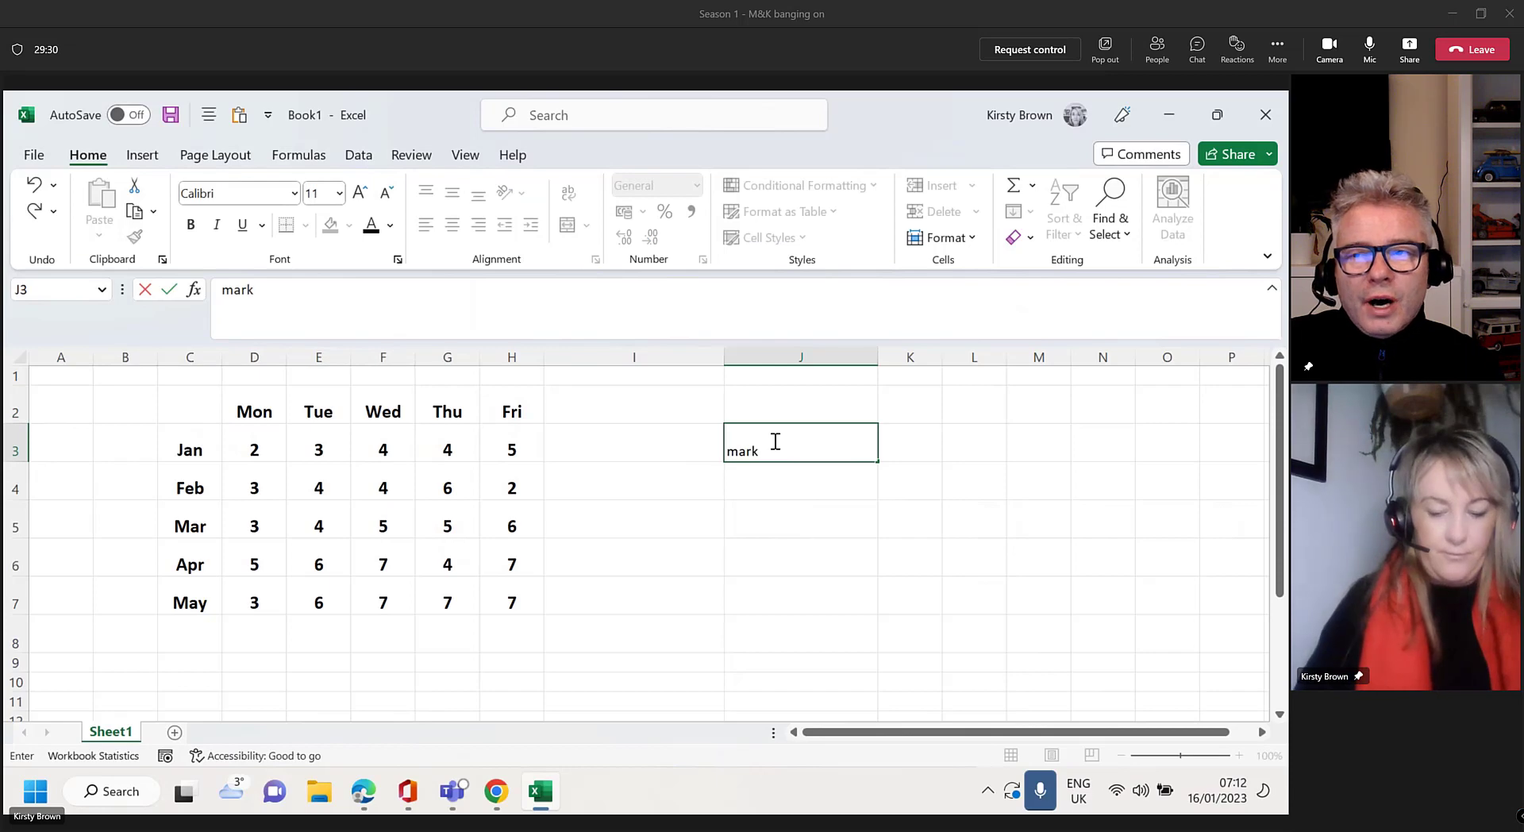
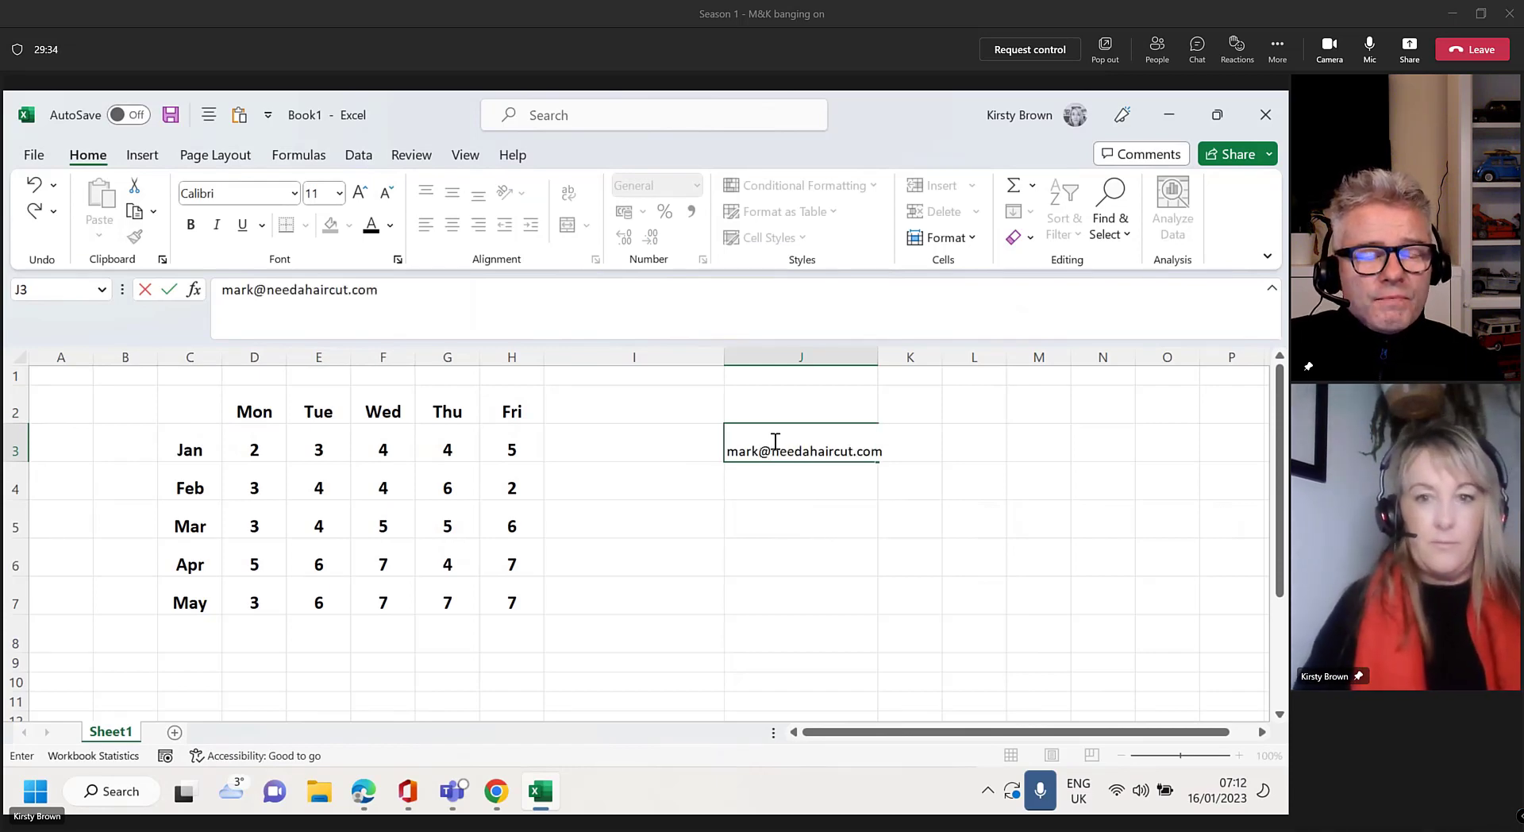
{"action": "key", "text": "Return"}
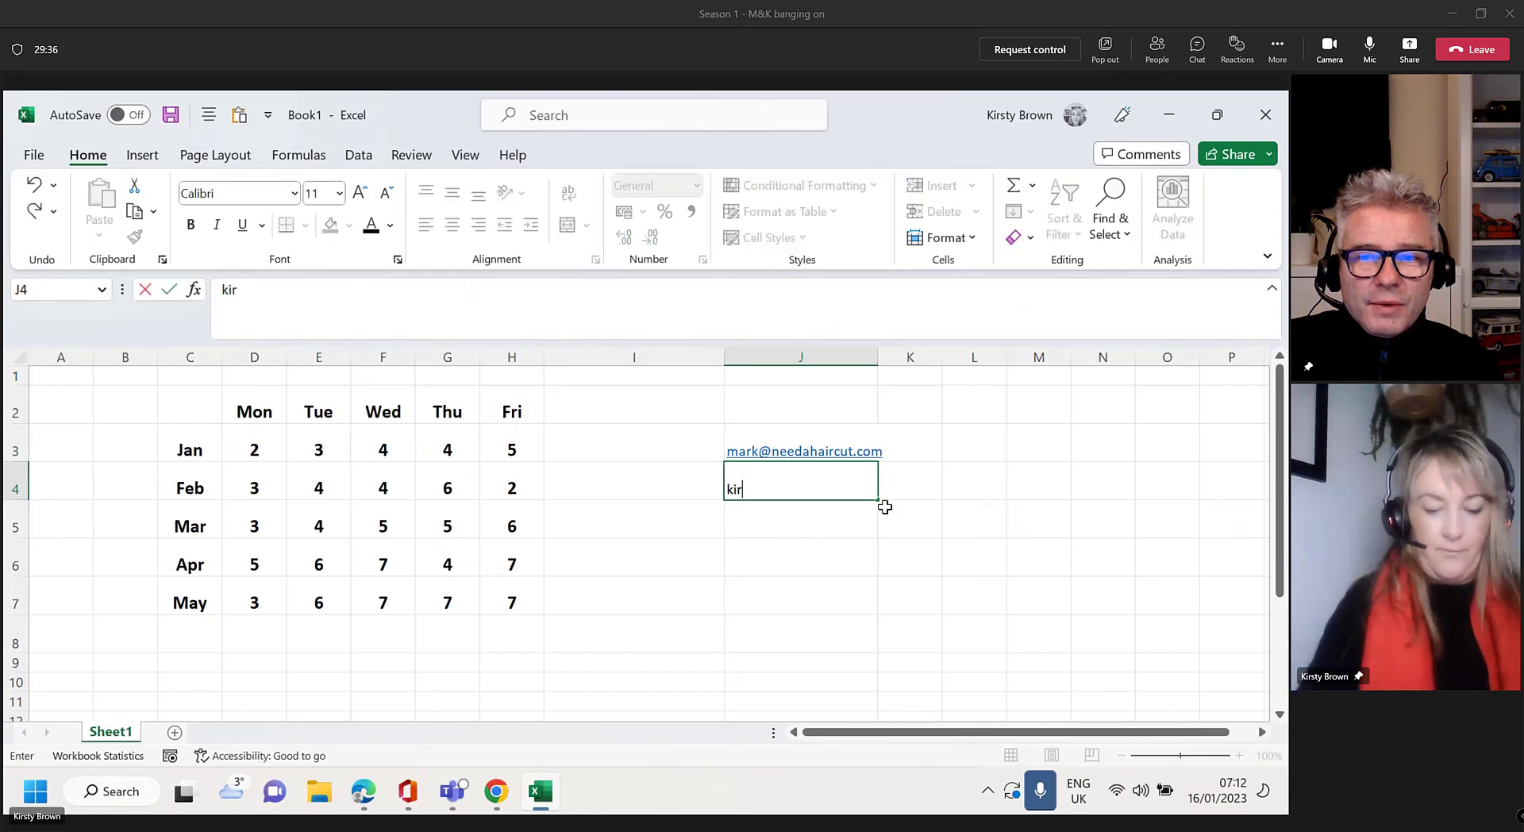
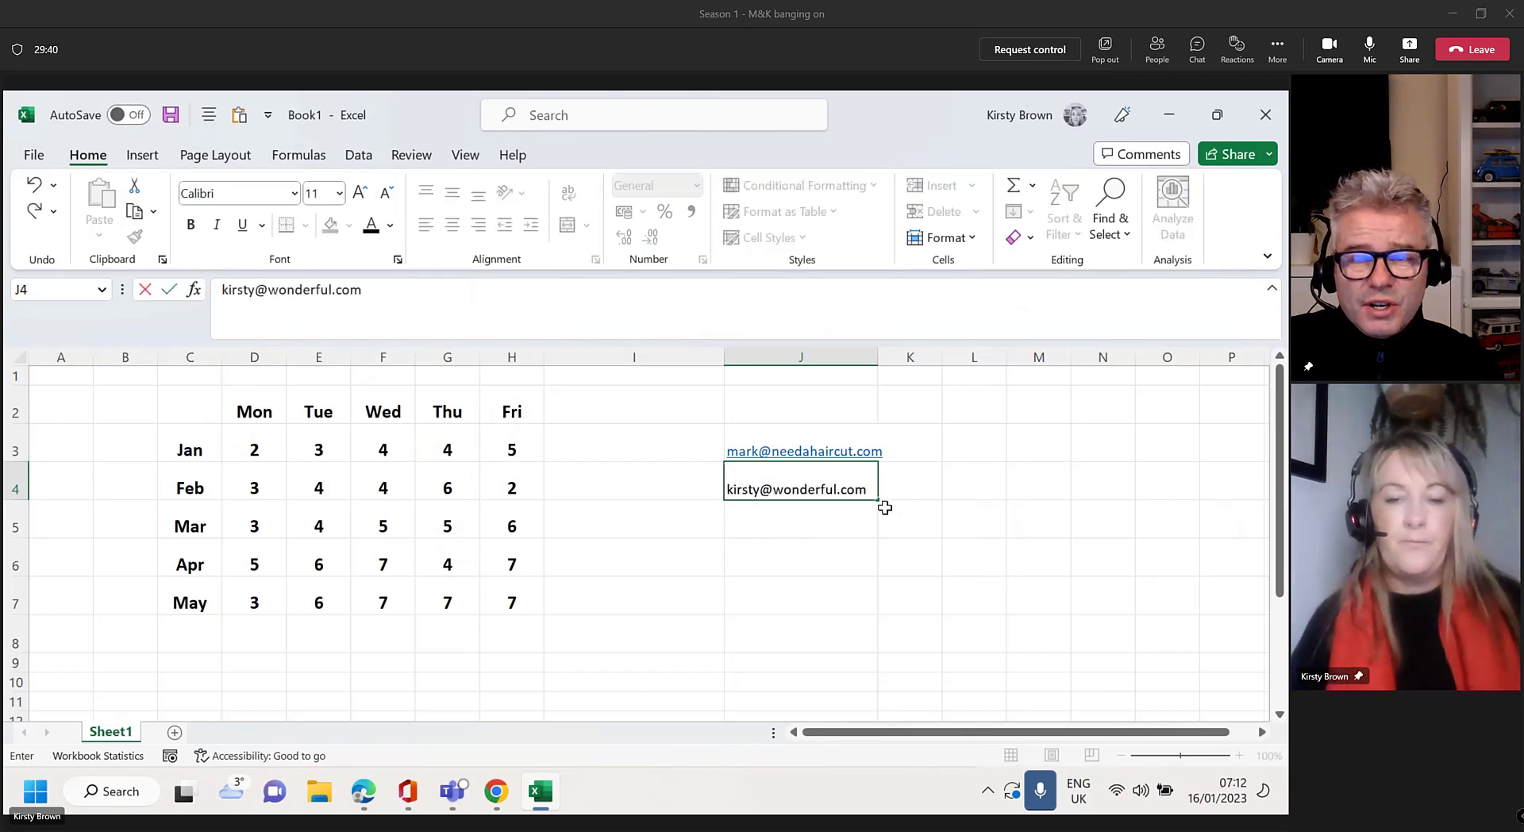
{"action": "left_click", "coordinate": [904, 554]}
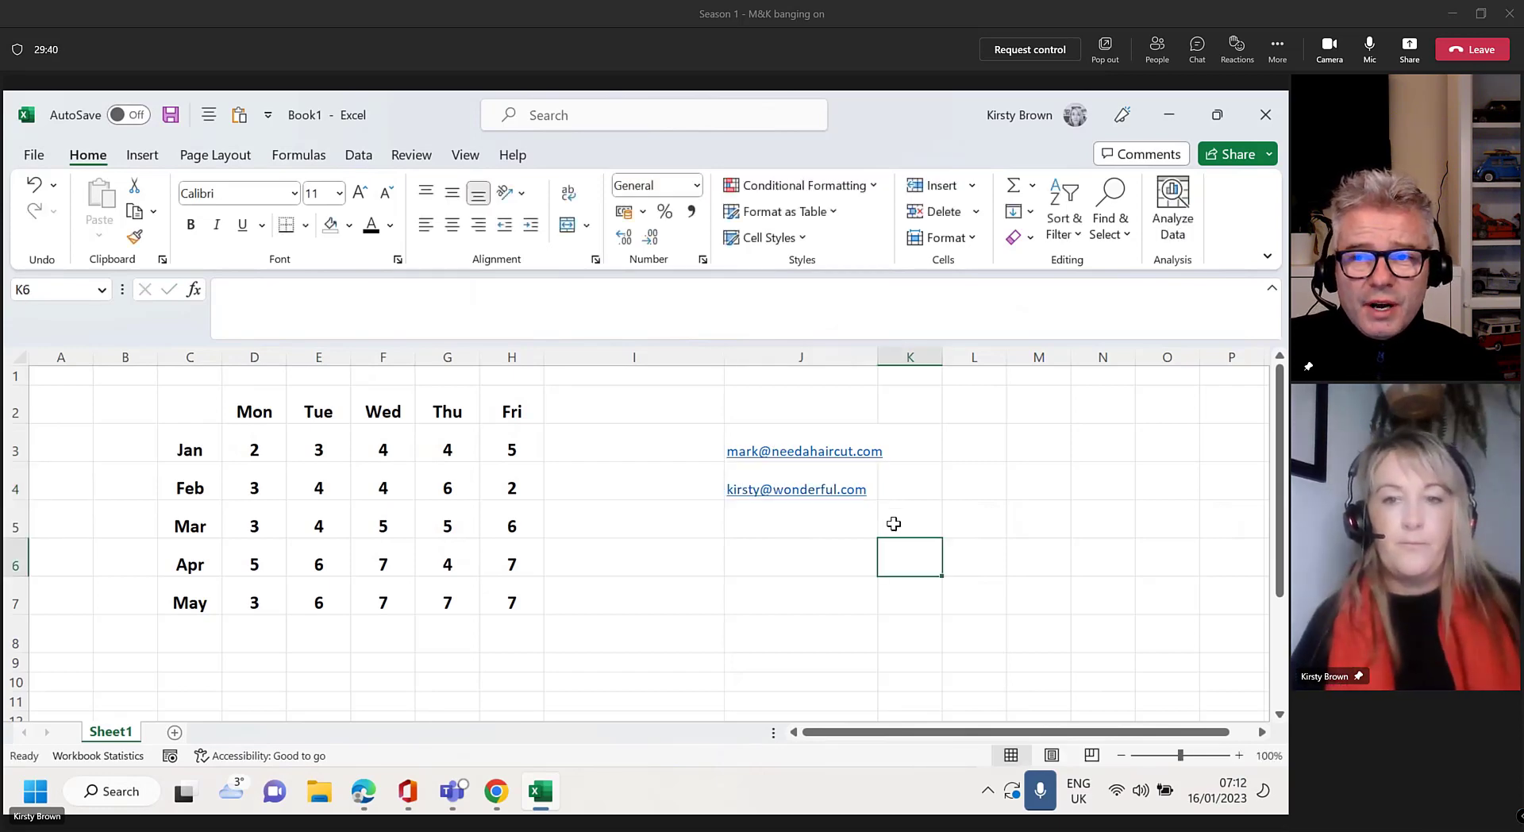
{"action": "left_click_drag", "start_coordinate": [878, 355], "coordinate": [1065, 357]}
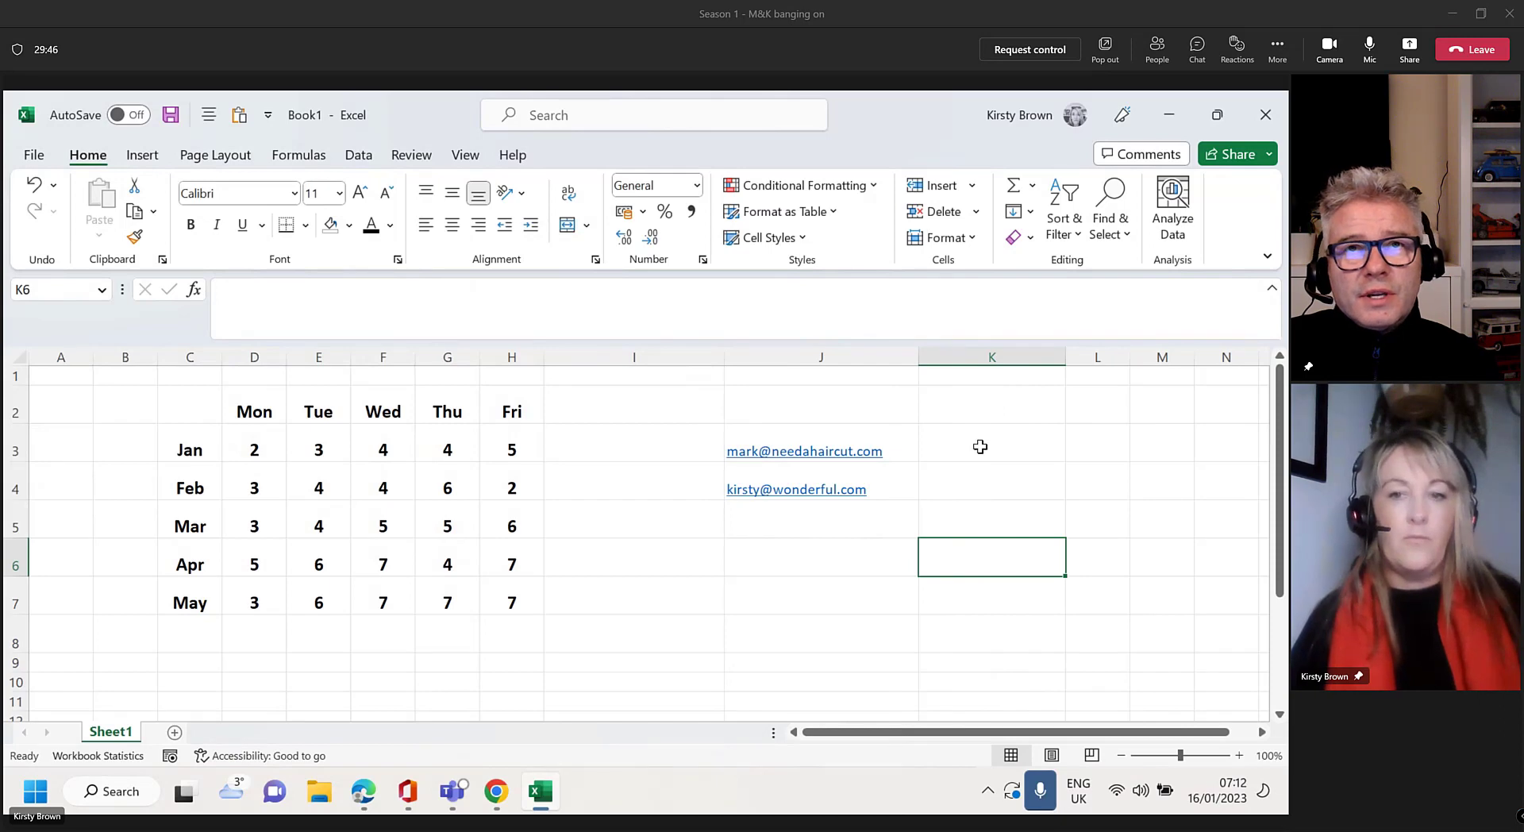
{"action": "left_click", "coordinate": [979, 445]}
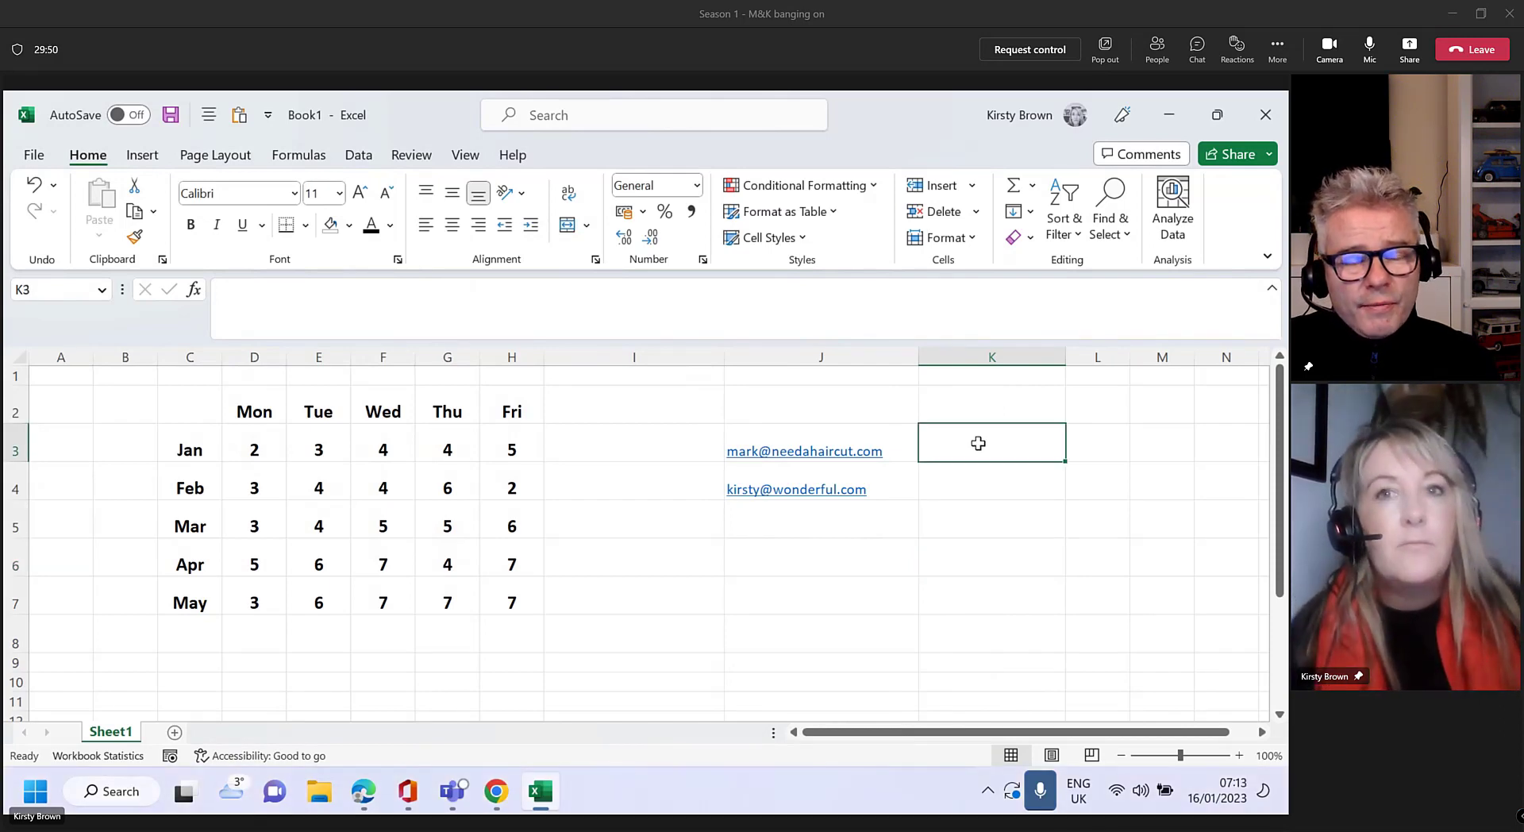
{"action": "left_click", "coordinate": [616, 117]}
{"action": "type", "text": "data"}
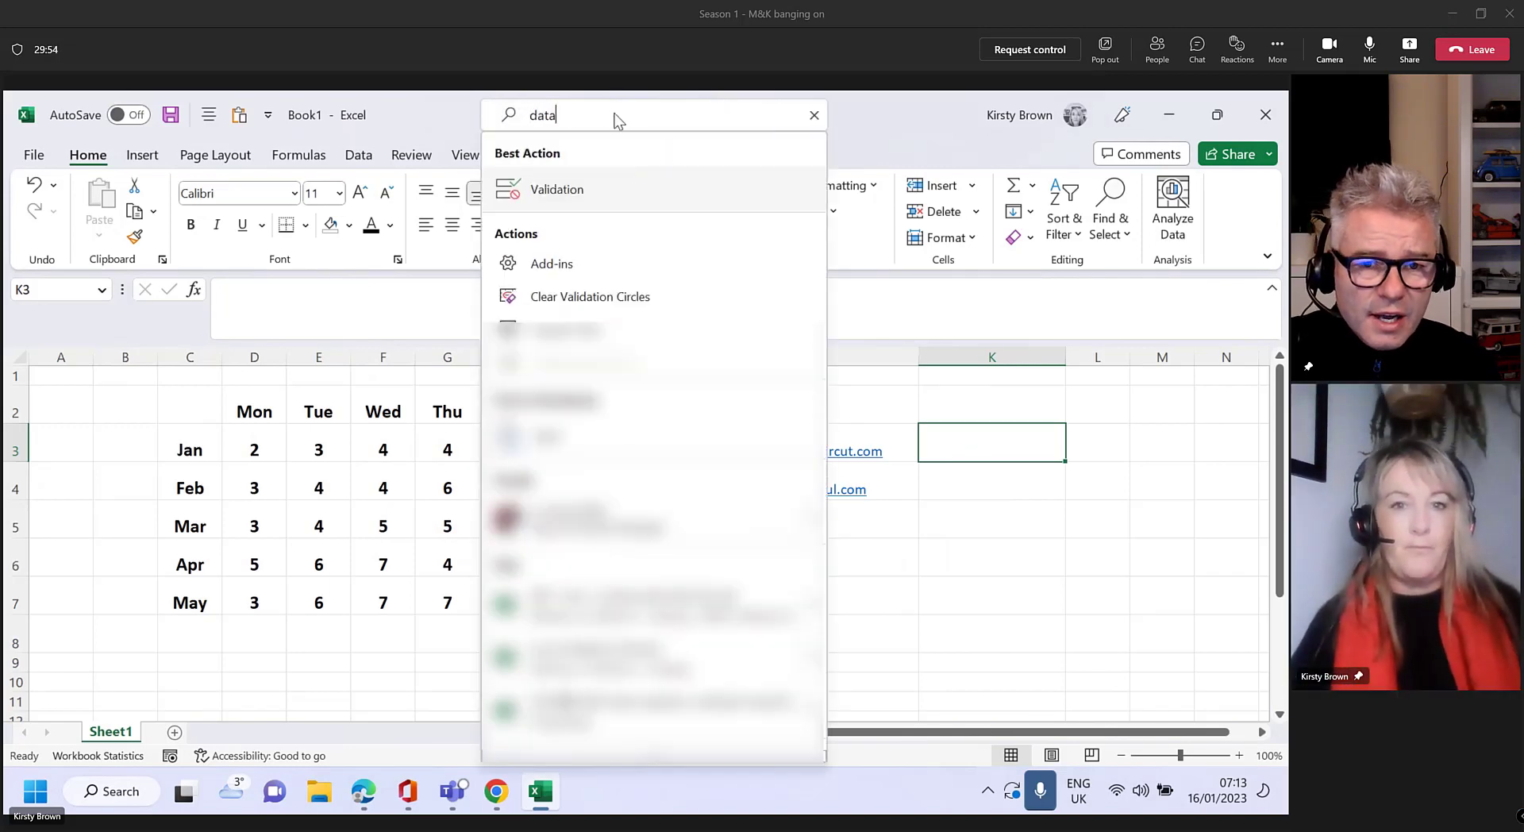
{"action": "type", "text": " valiation"}
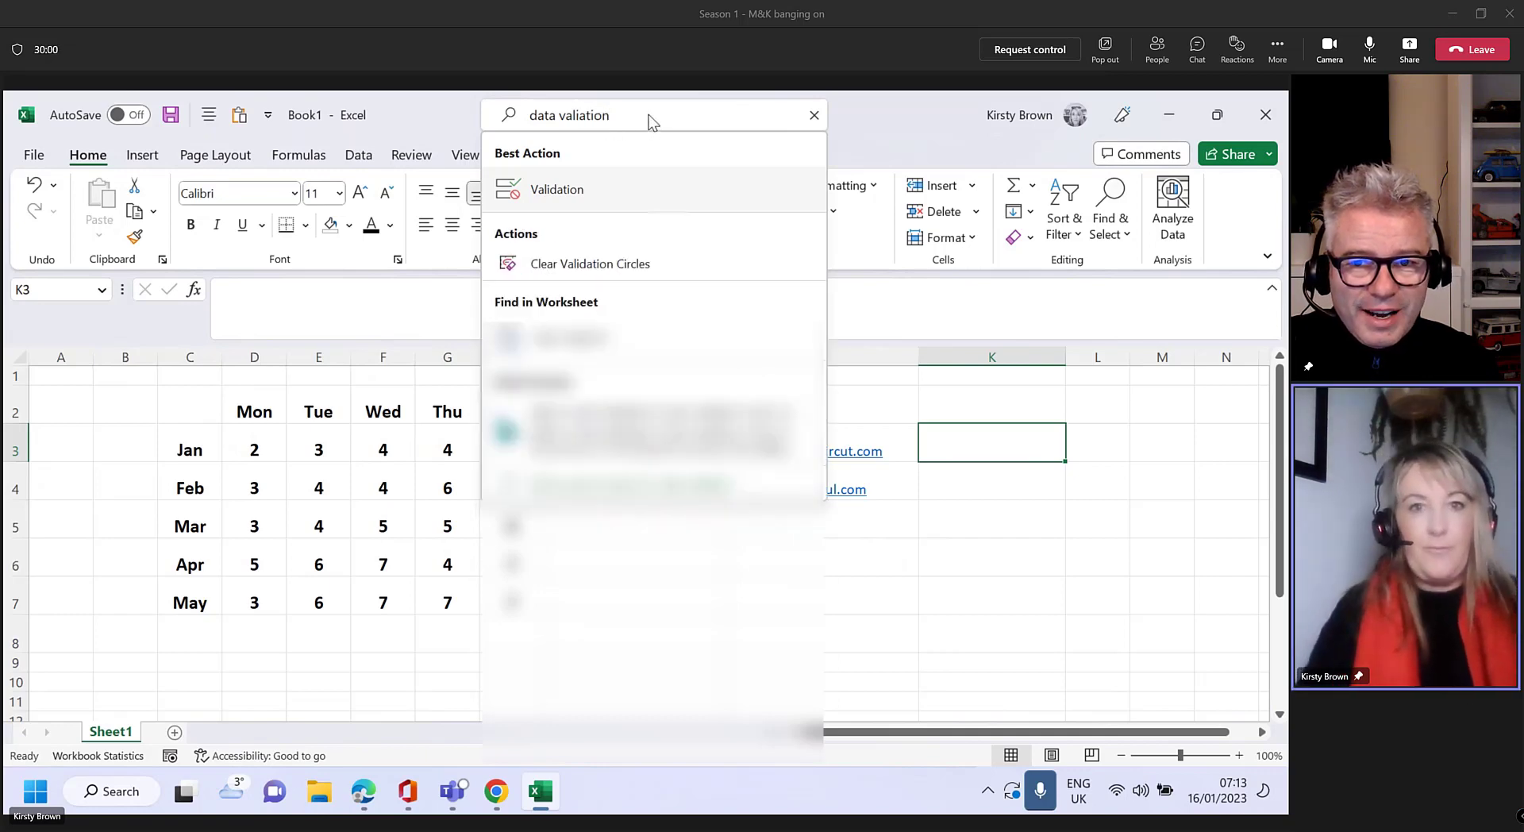
{"action": "key", "text": "BackSpace"}
{"action": "key", "text": "BackSpace"}
{"action": "key", "text": "BackSpace"}
{"action": "key", "text": "BackSpace"}
{"action": "key", "text": "BackSpace"}
{"action": "key", "text": "BackSpace"}
{"action": "key", "text": "BackSpace"}
{"action": "key", "text": "BackSpace"}
{"action": "key", "text": "BackSpace"}
{"action": "key", "text": "BackSpace"}
{"action": "key", "text": "BackSpace"}
{"action": "key", "text": "BackSpace"}
{"action": "key", "text": "BackSpace"}
{"action": "key", "text": "BackSpace"}
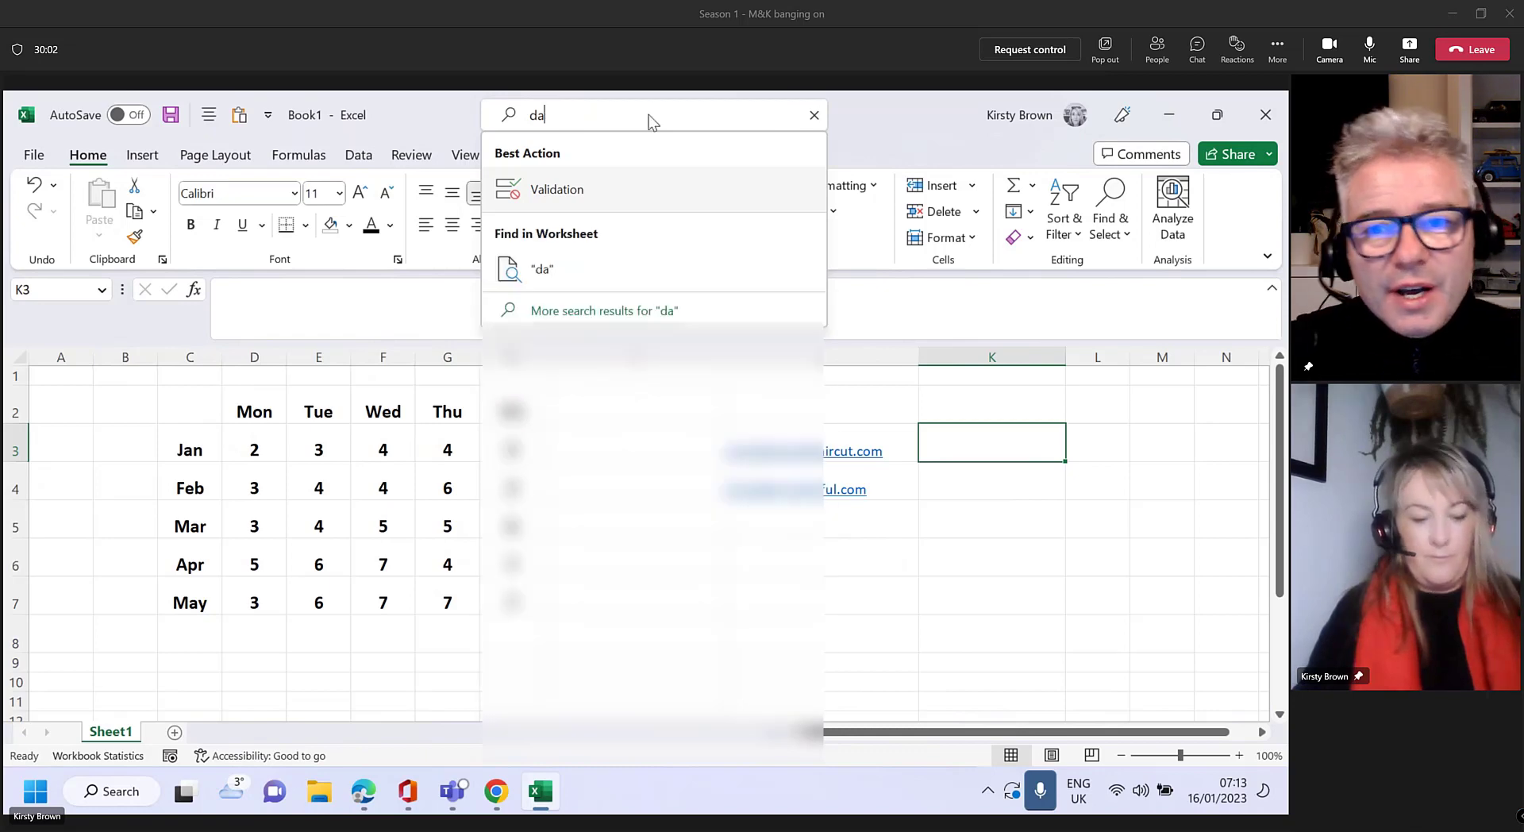
{"action": "type", "text": "validation"}
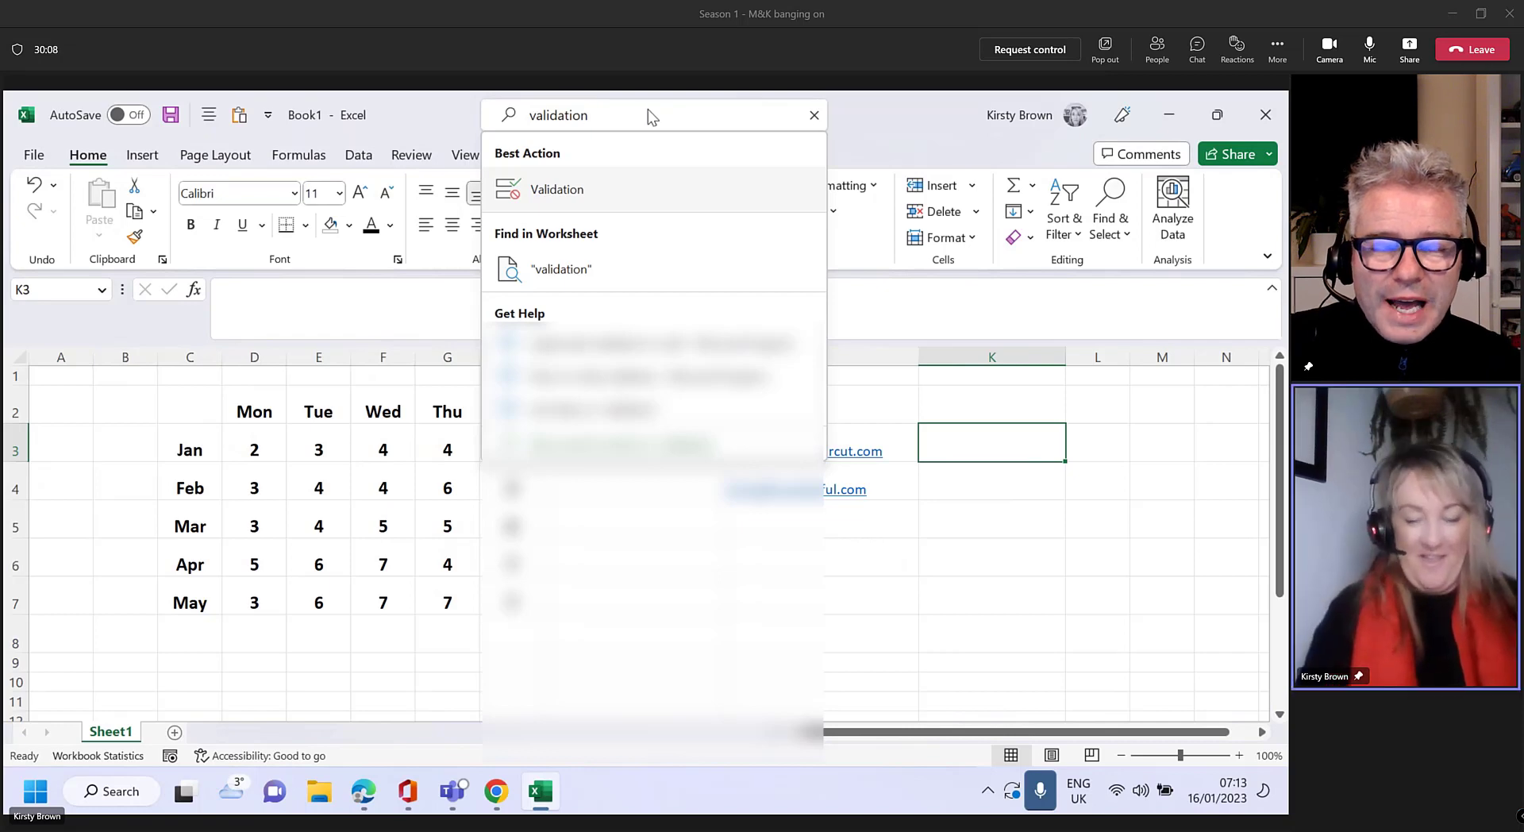
{"action": "key", "text": "BackSpace"}
{"action": "key", "text": "BackSpace"}
{"action": "key", "text": "BackSpace"}
{"action": "key", "text": "BackSpace"}
{"action": "key", "text": "BackSpace"}
{"action": "key", "text": "BackSpace"}
{"action": "key", "text": "BackSpace"}
{"action": "key", "text": "BackSpace"}
{"action": "key", "text": "BackSpace"}
{"action": "key", "text": "BackSpace"}
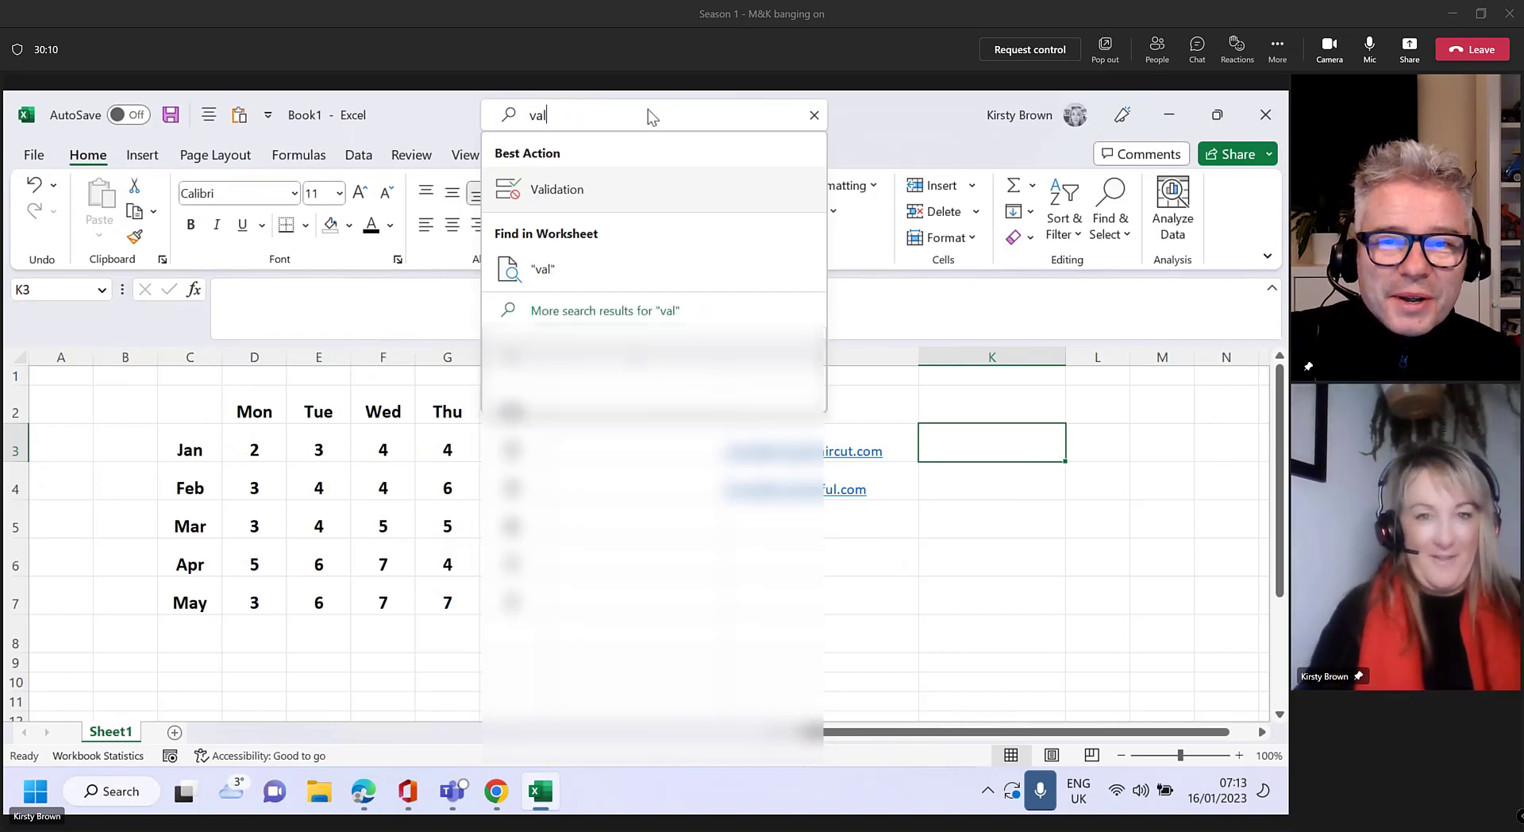
{"action": "type", "text": "data"}
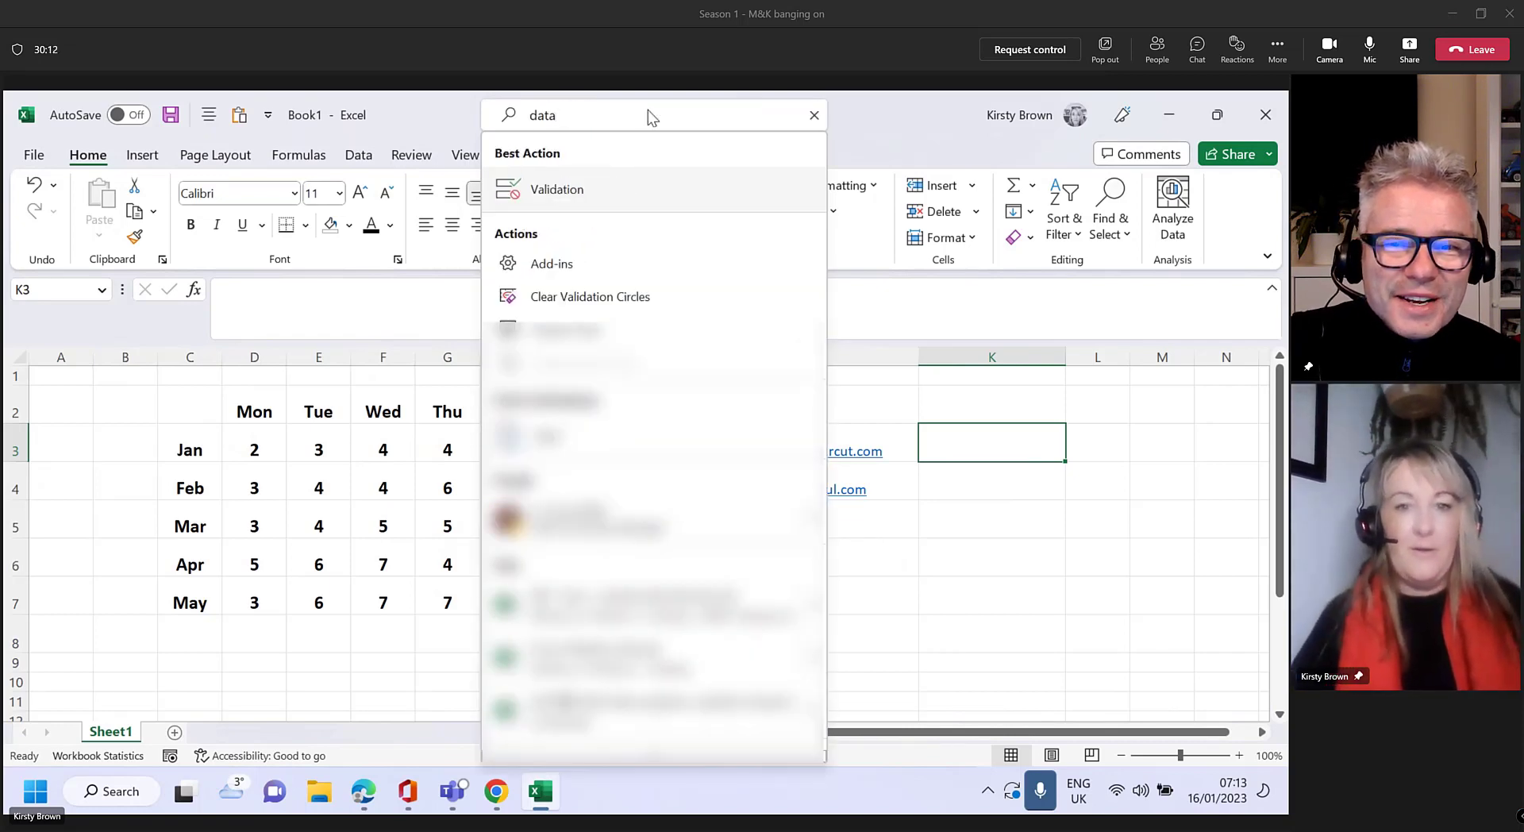
{"action": "key", "text": "Escape"}
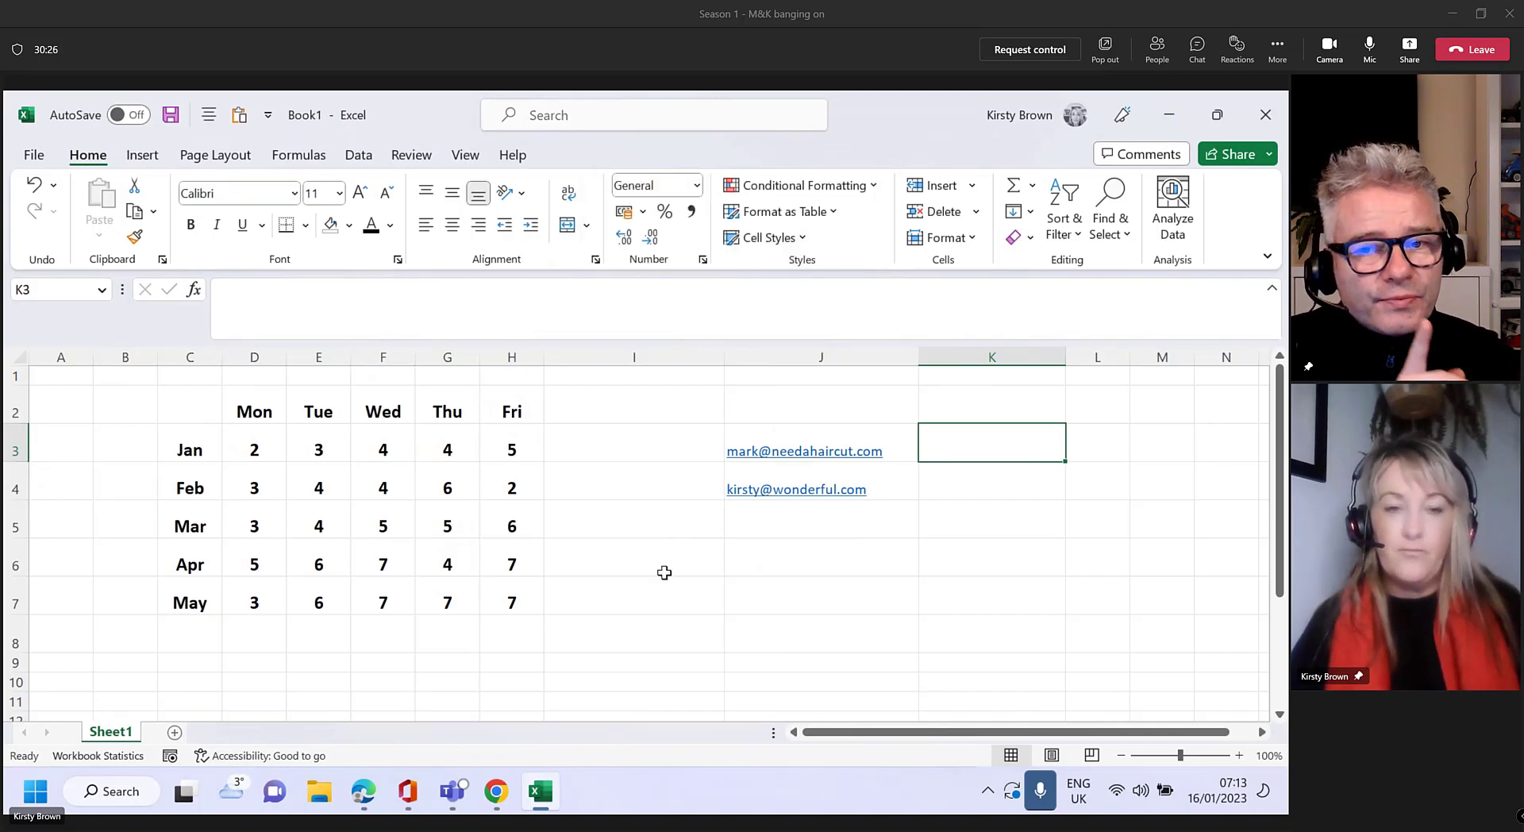
{"action": "left_click", "coordinate": [587, 116]}
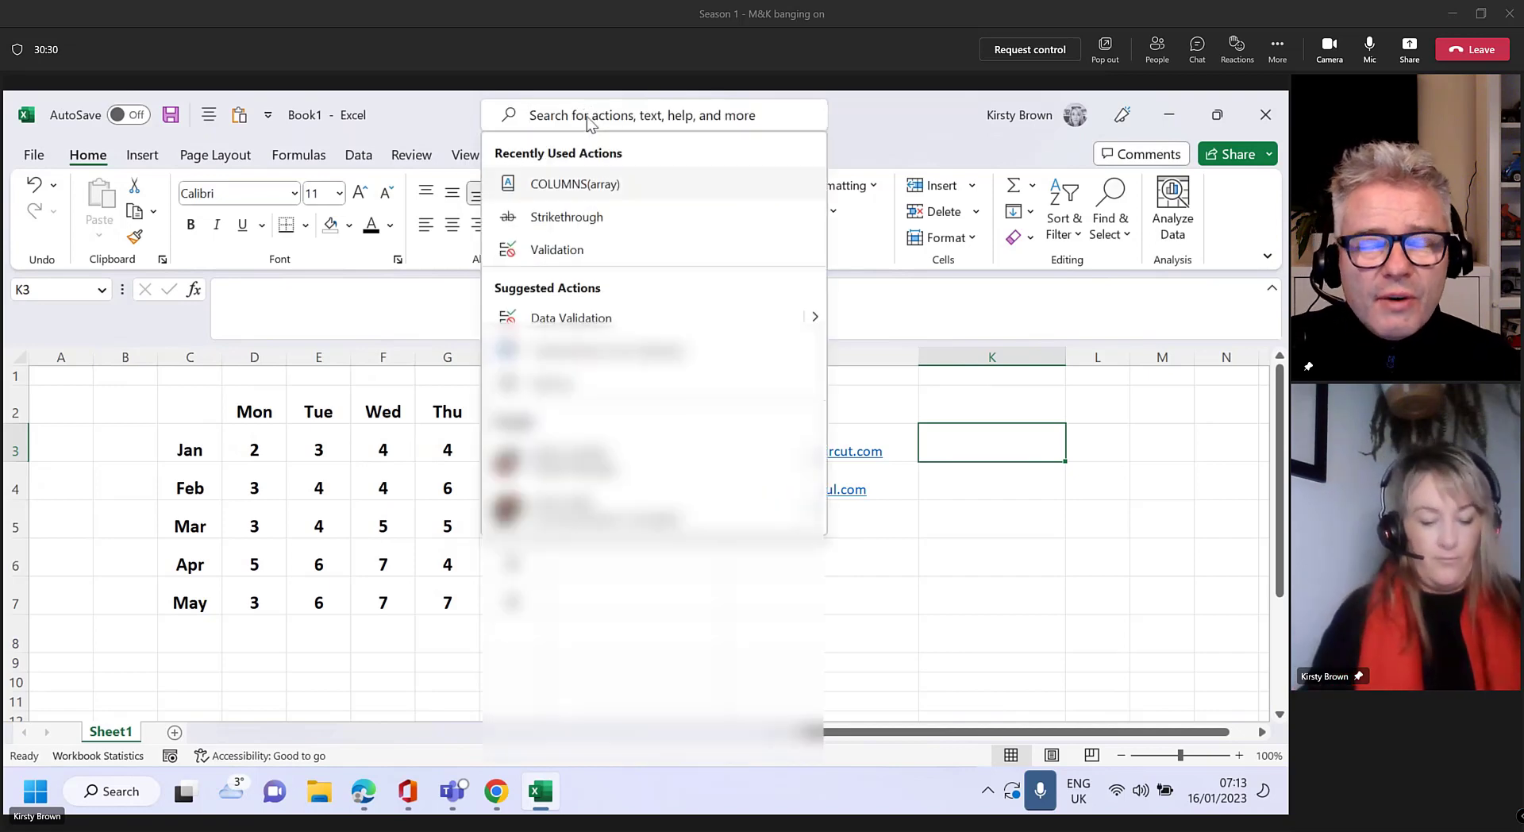
{"action": "type", "text": "format table"}
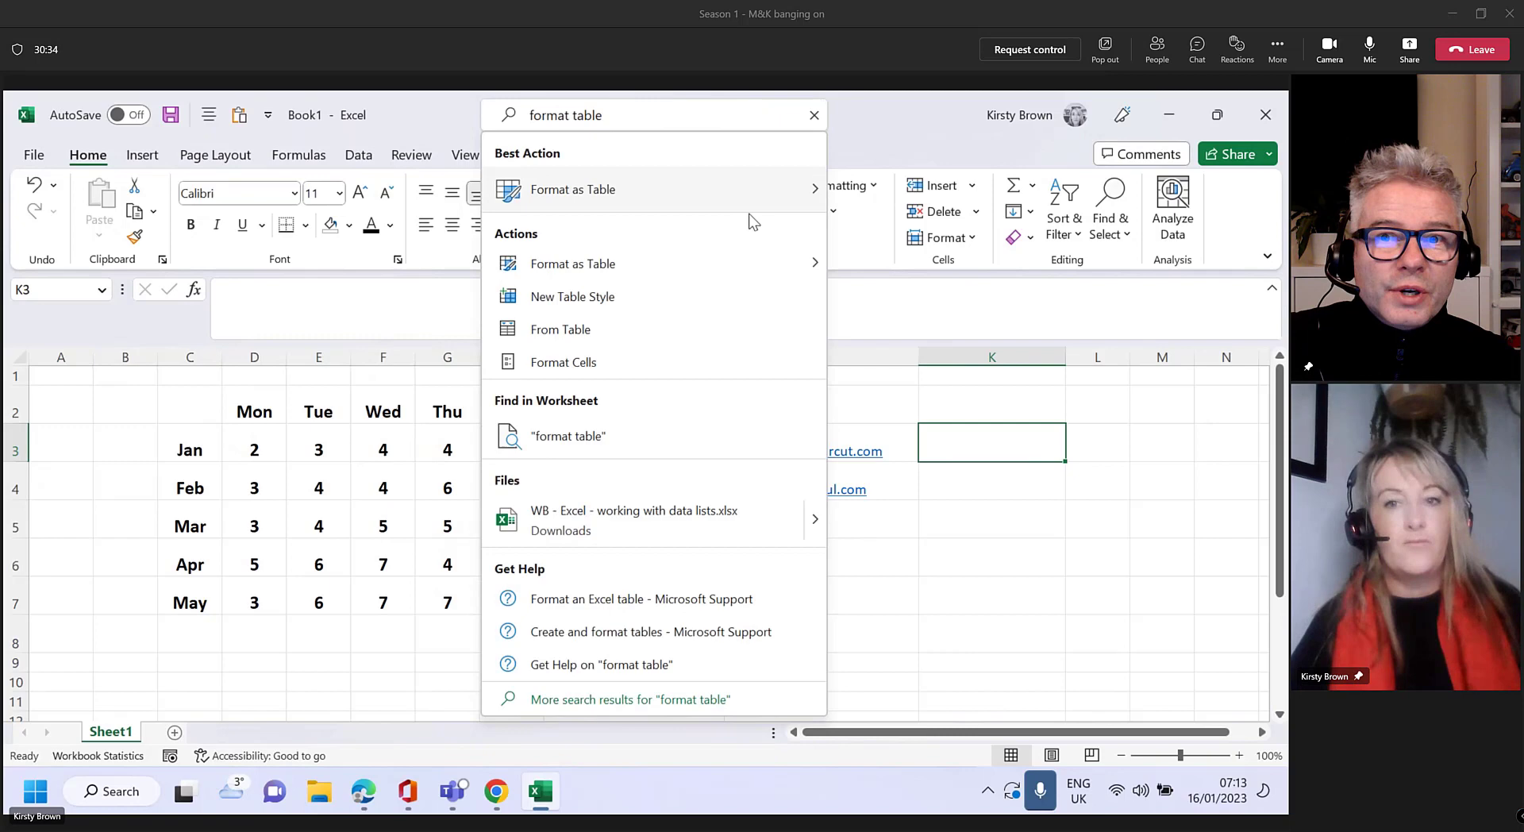
{"action": "left_click", "coordinate": [813, 190]}
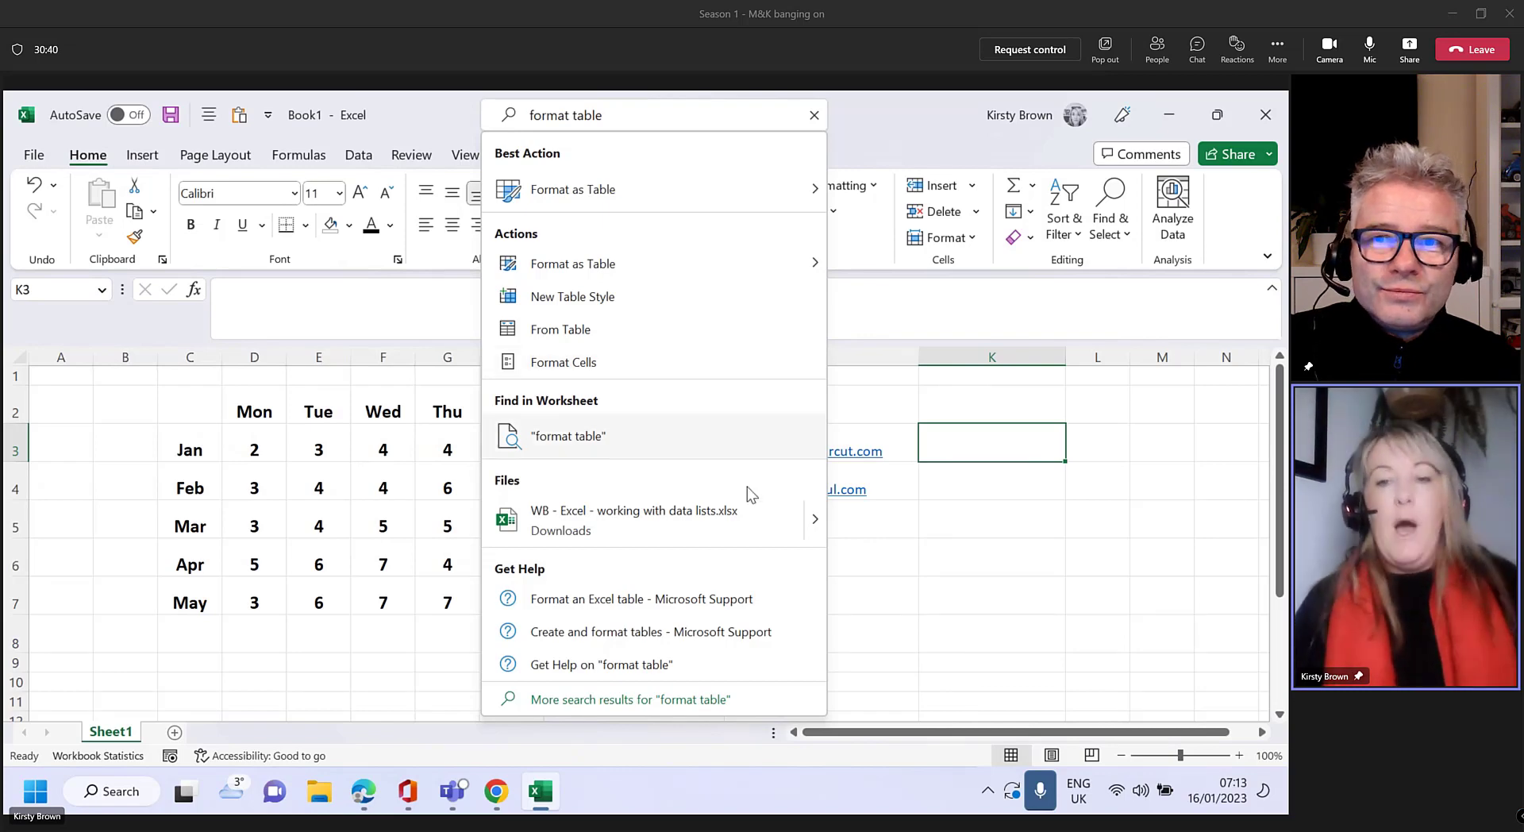
{"action": "left_click", "coordinate": [858, 631]}
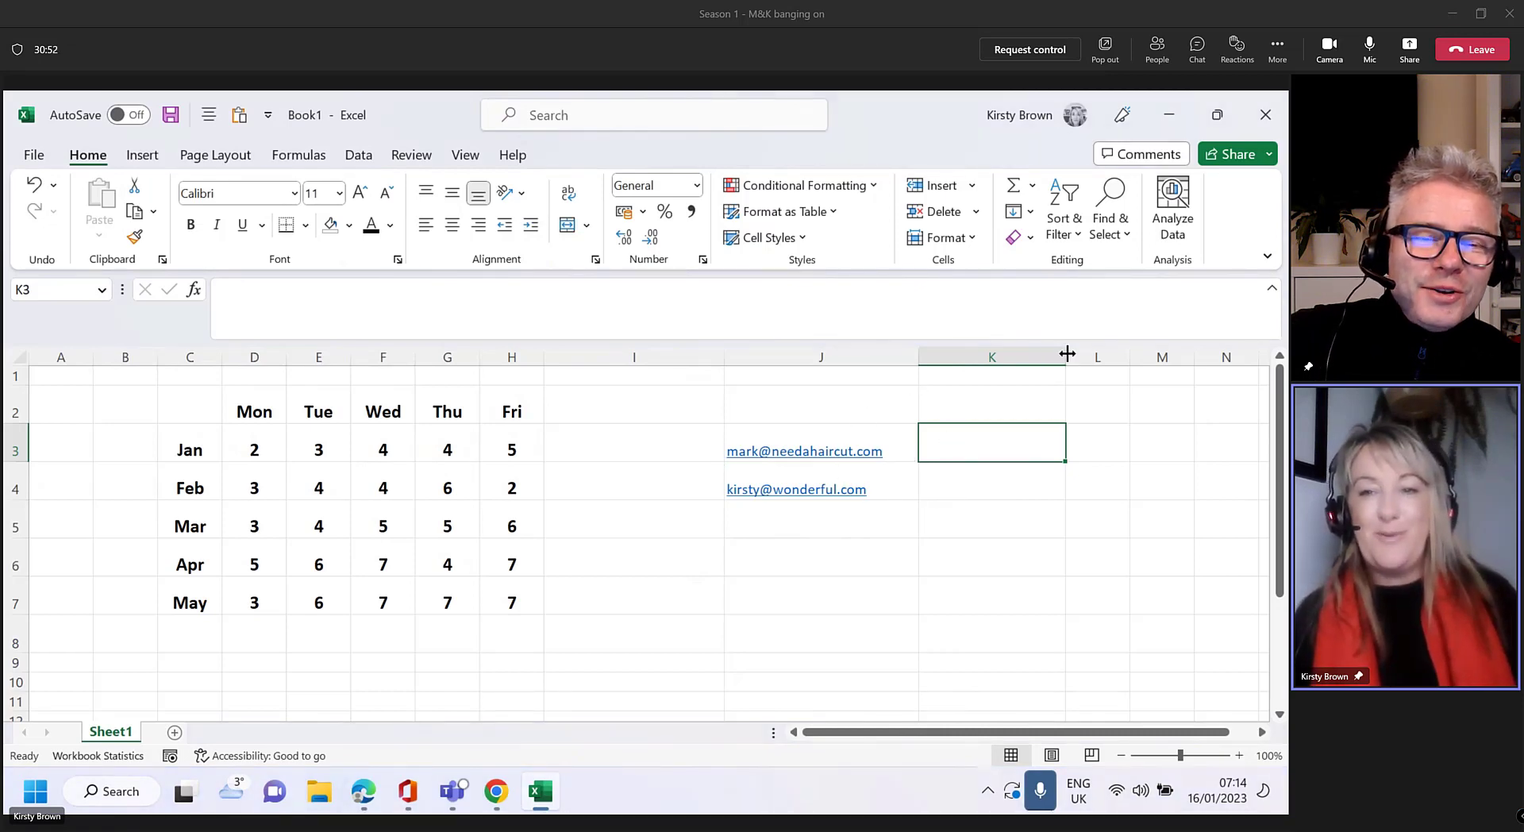
Widen column K to a width of 22.73
{"action": "left_click_drag", "start_coordinate": [1065, 355], "coordinate": [1093, 354]}
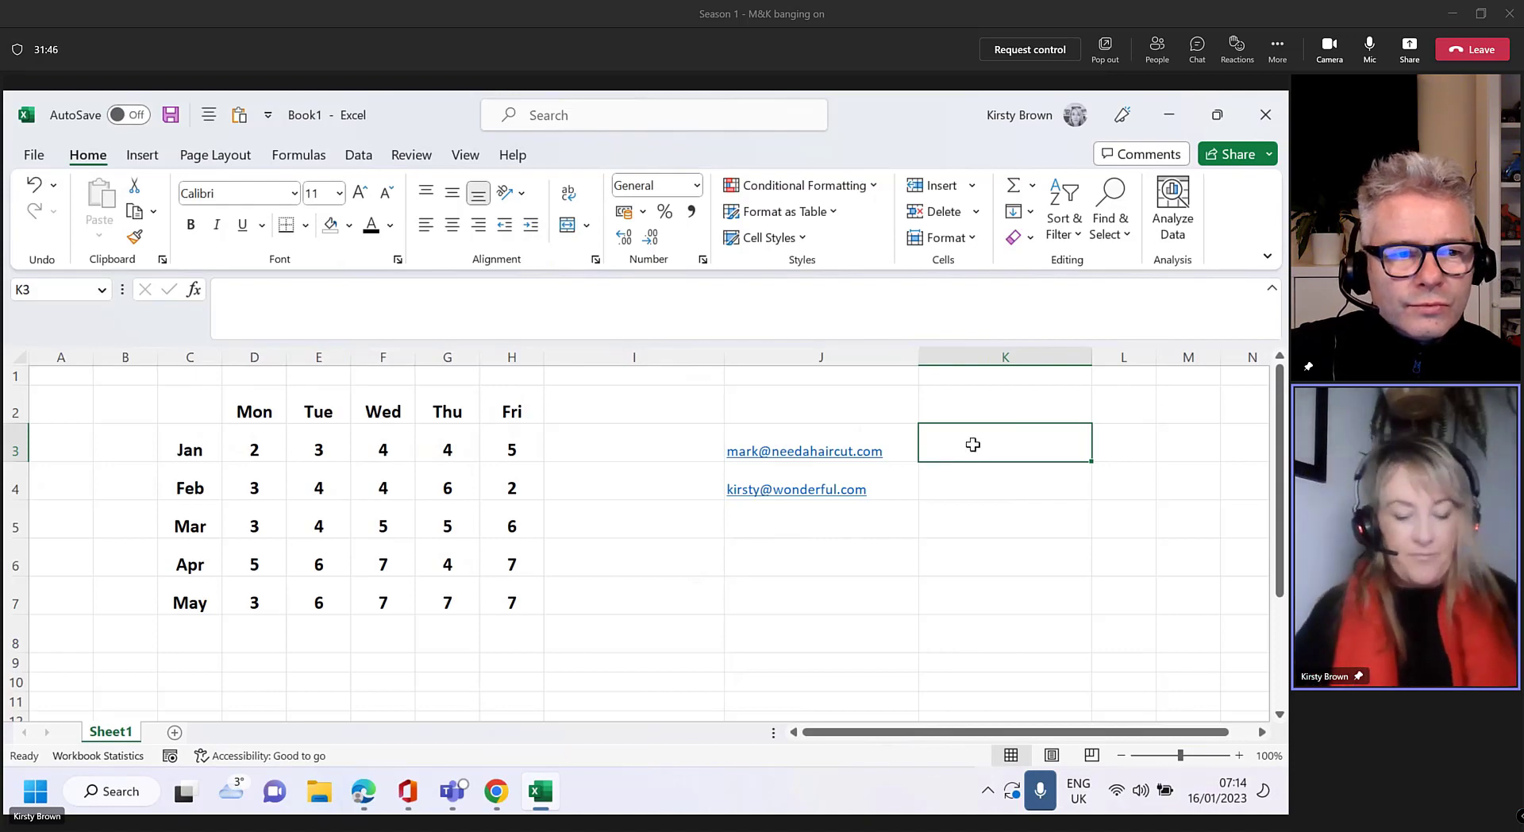
Type the first contact's first name into K3, then reselect K3 and look at the Fill options
{"action": "type", "text": "Mark"}
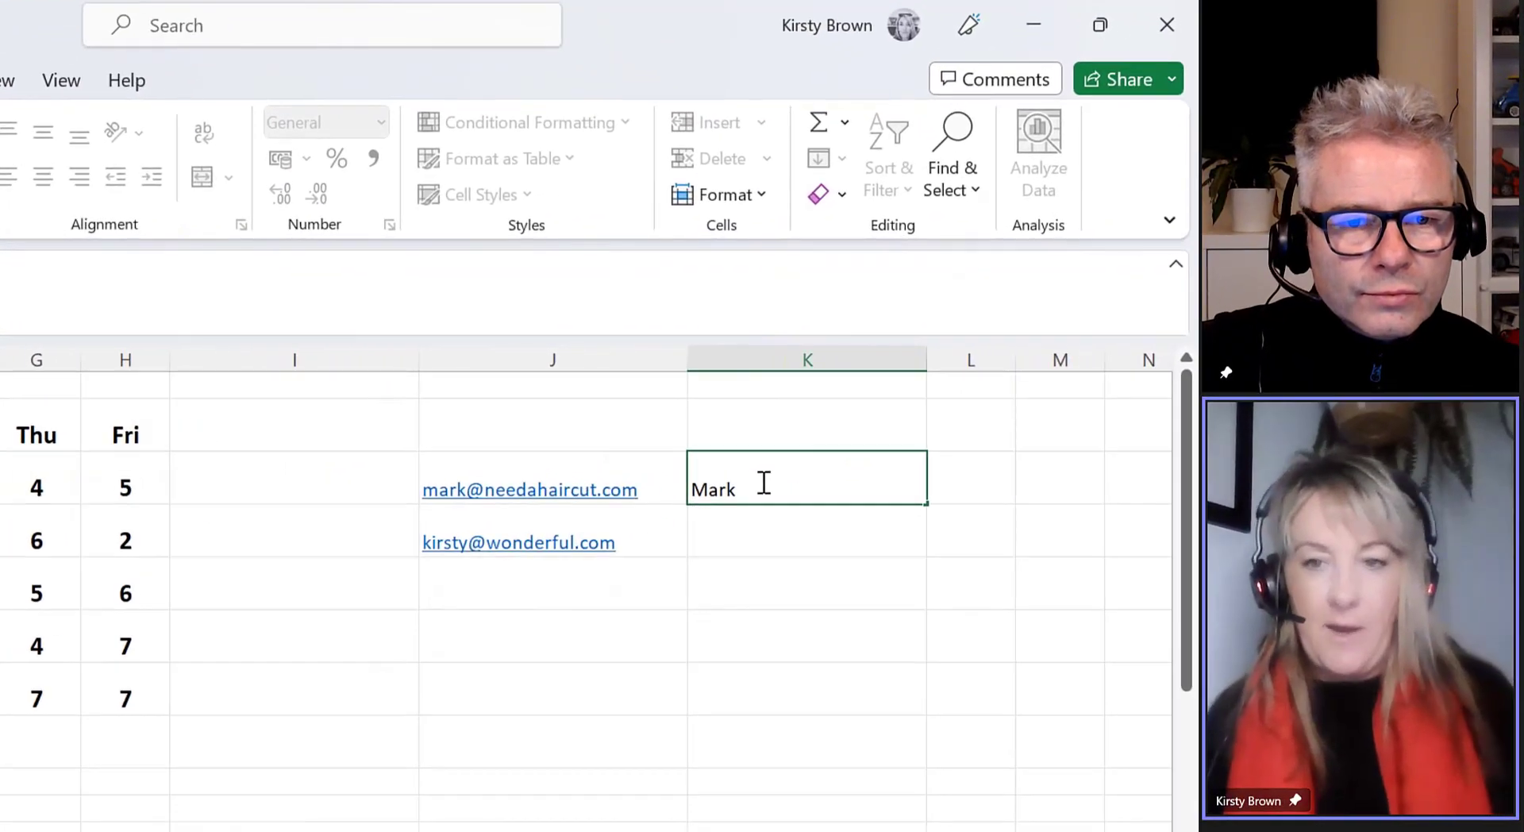
{"action": "key", "text": "Return"}
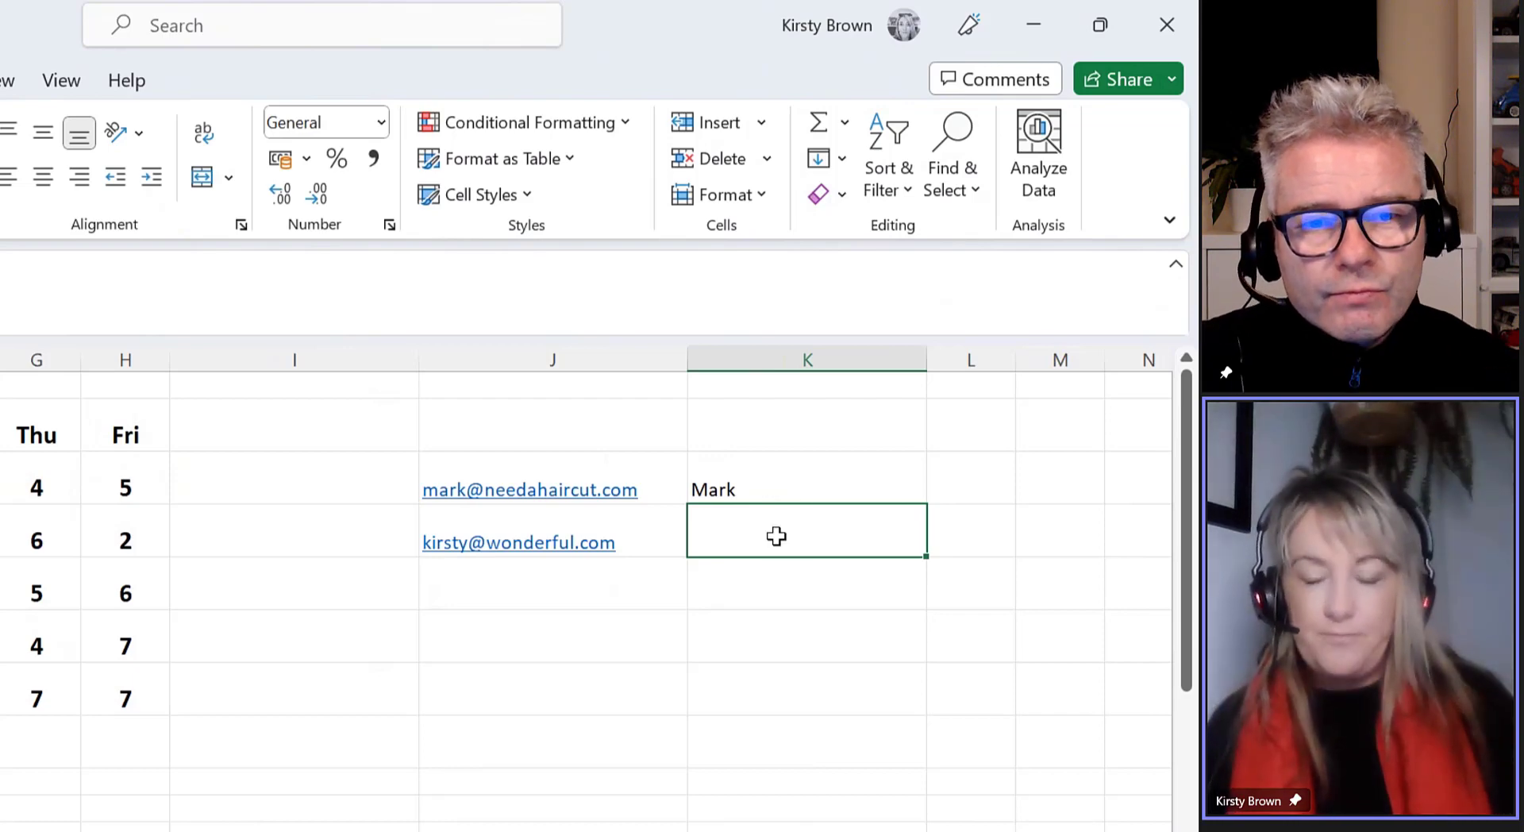
{"action": "left_click", "coordinate": [803, 492]}
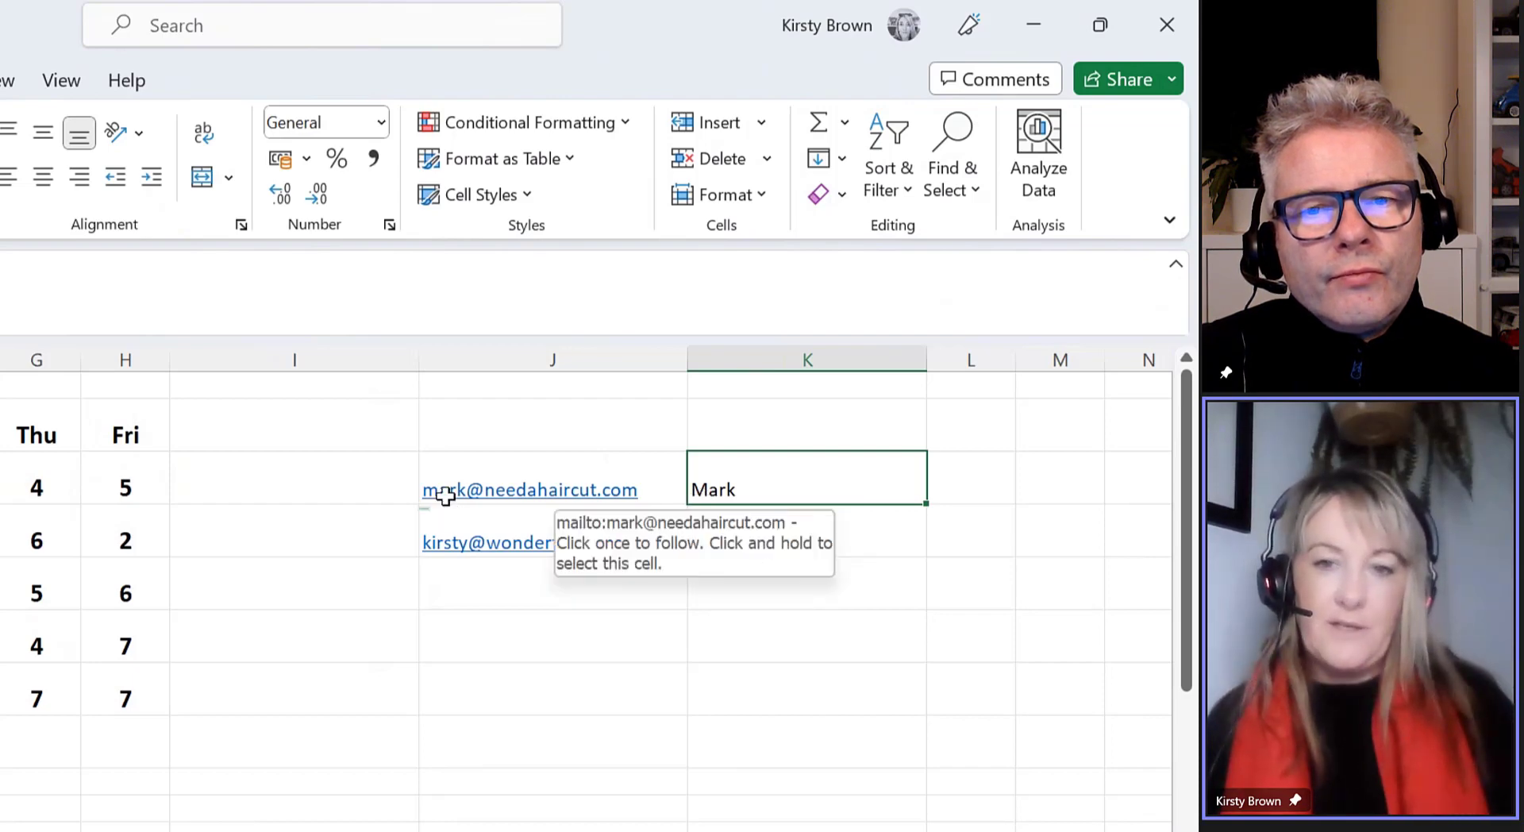
{"action": "left_click", "coordinate": [797, 494]}
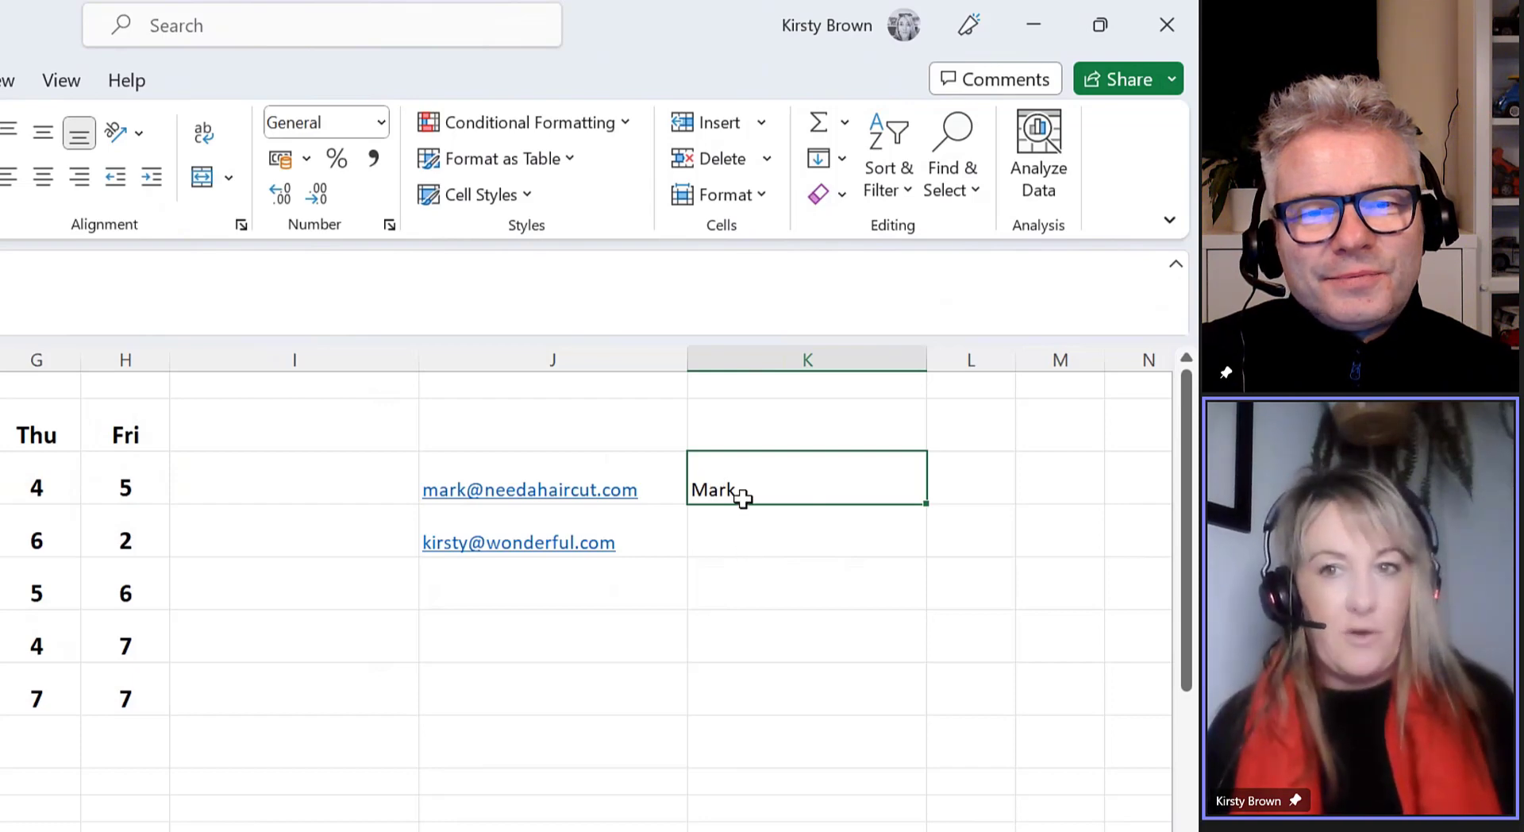
{"action": "left_click", "coordinate": [842, 160]}
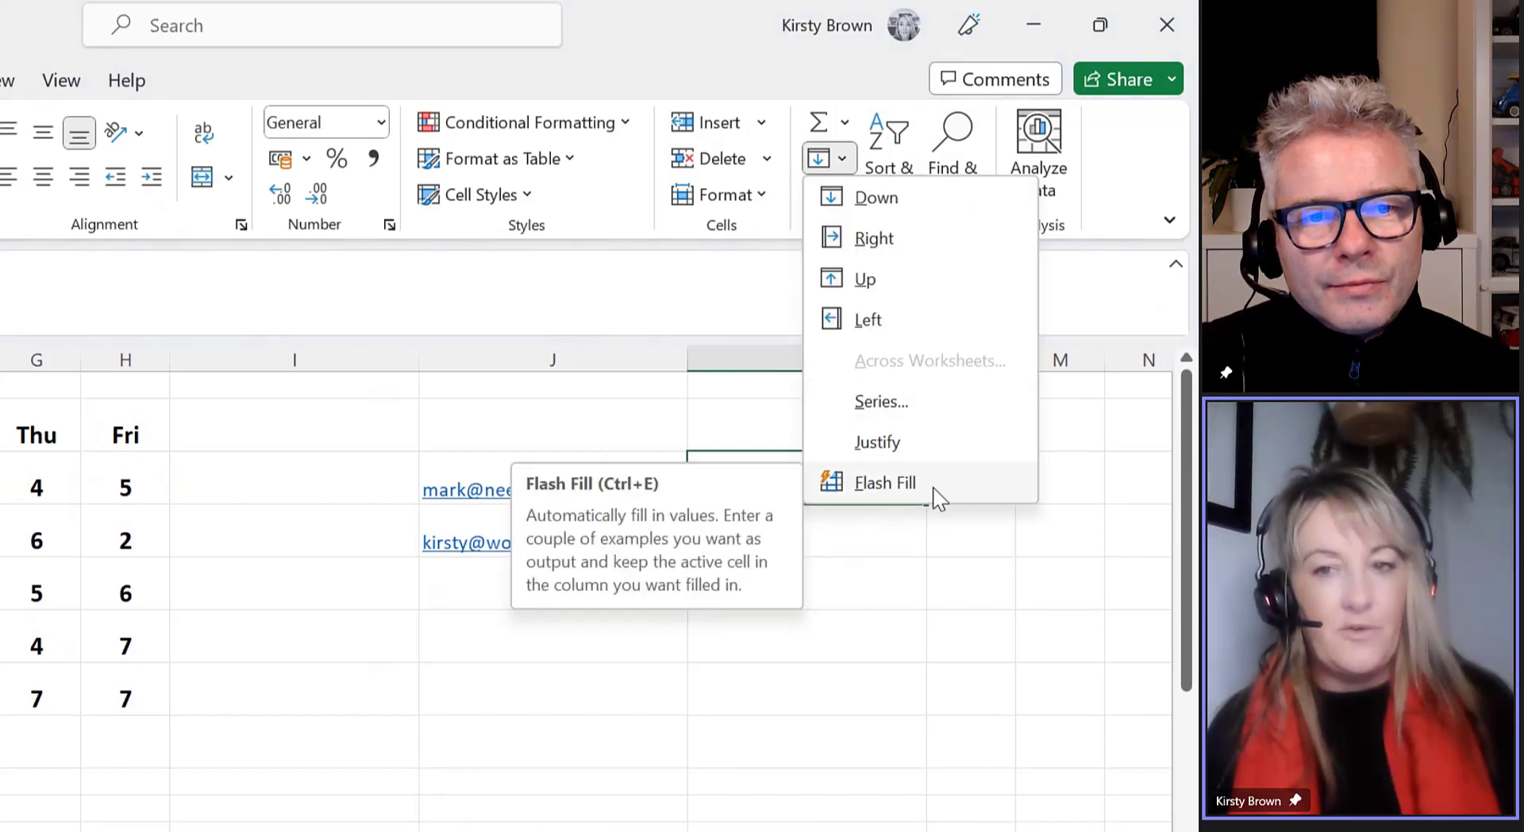
{"action": "left_click", "coordinate": [796, 488]}
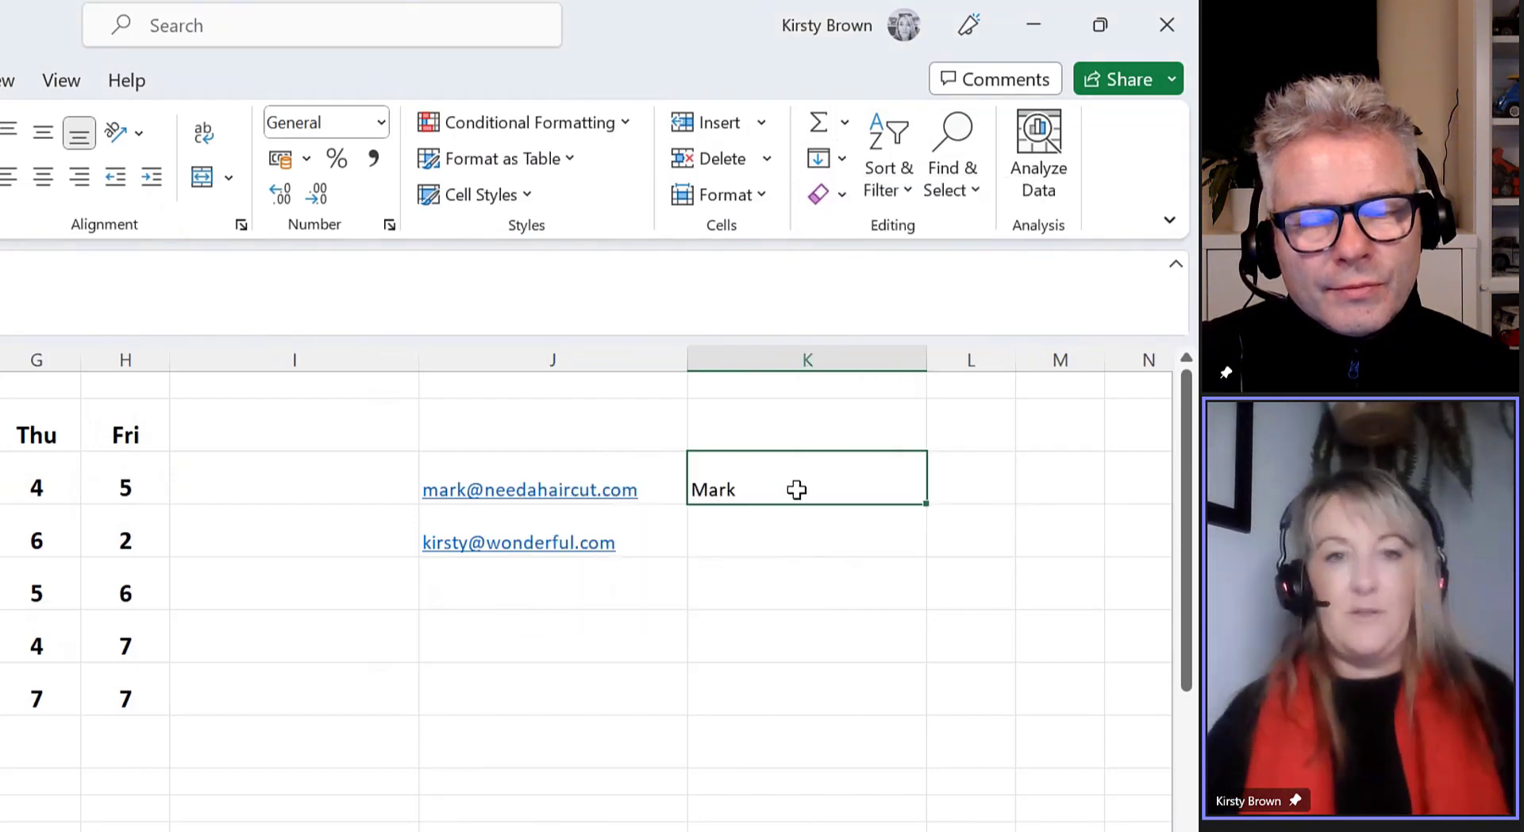
Find Flash Fill through the command search and run it to fill K4's first name
{"action": "left_click", "coordinate": [193, 40]}
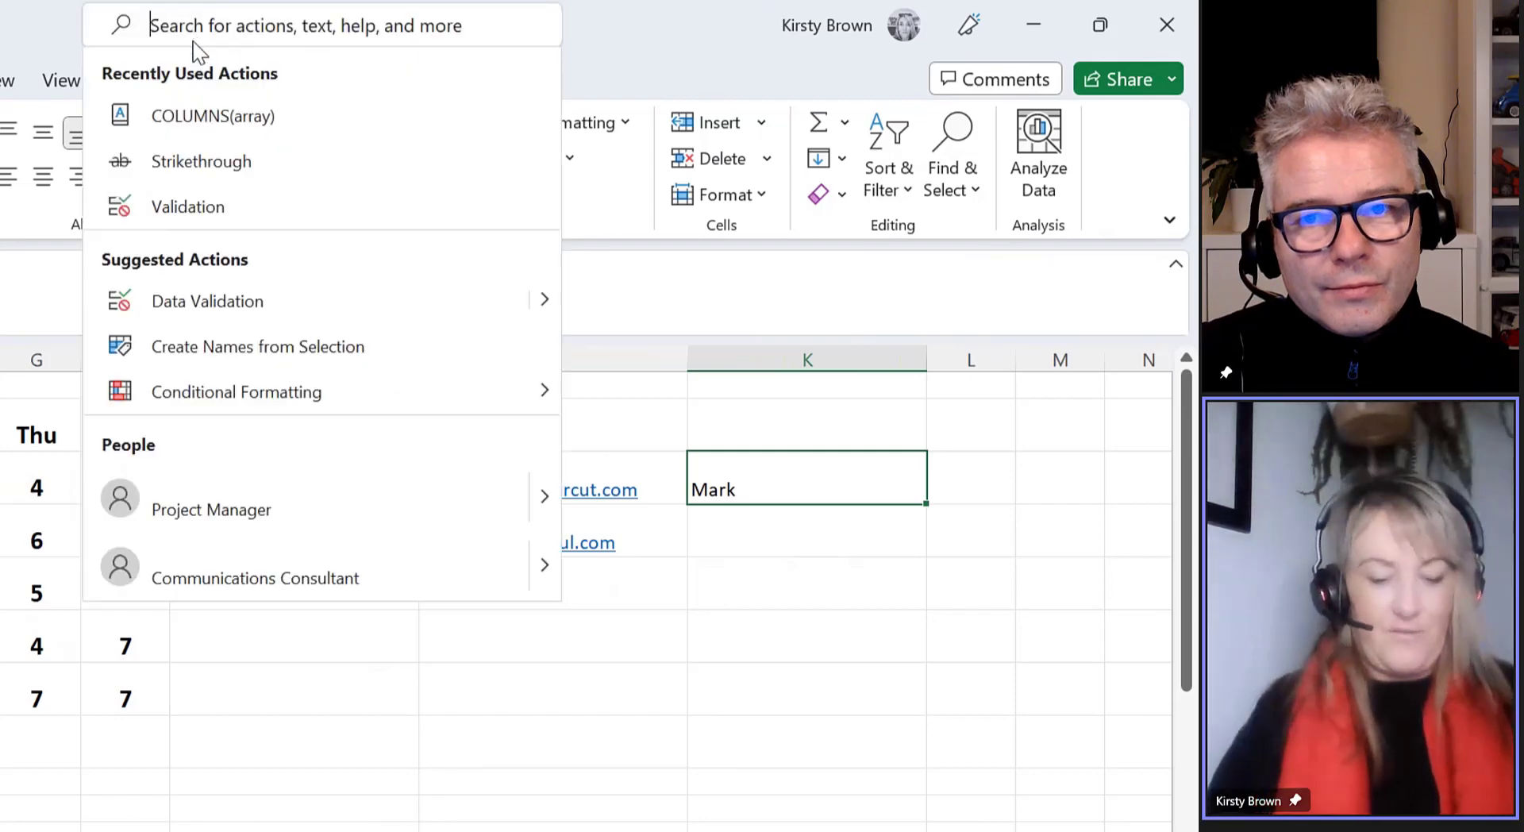
{"action": "type", "text": "falsh"}
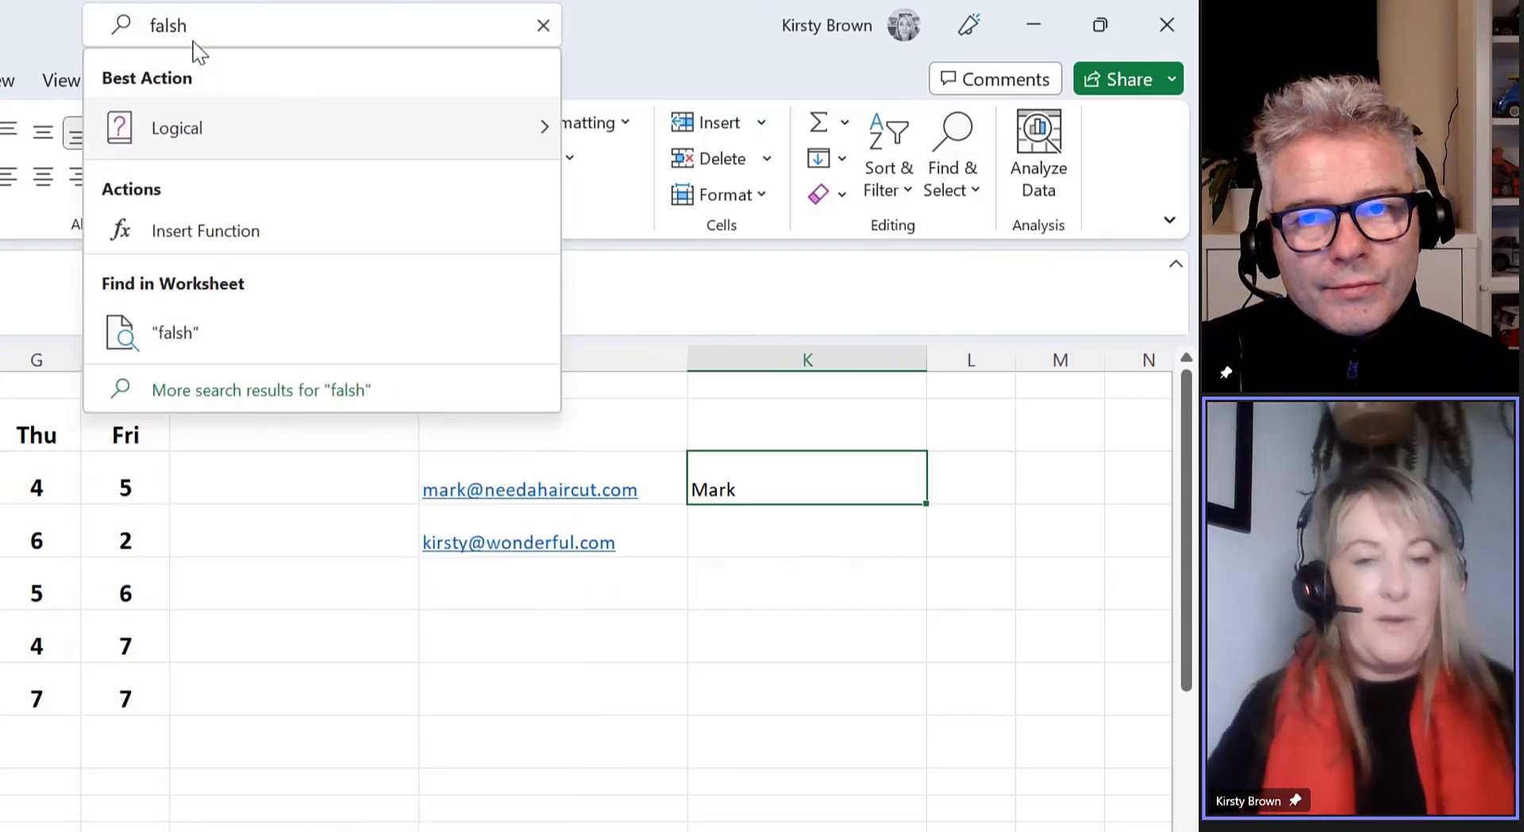
{"action": "key", "text": "BackSpace"}
{"action": "key", "text": "BackSpace"}
{"action": "key", "text": "BackSpace"}
{"action": "key", "text": "BackSpace"}
{"action": "type", "text": "lash"}
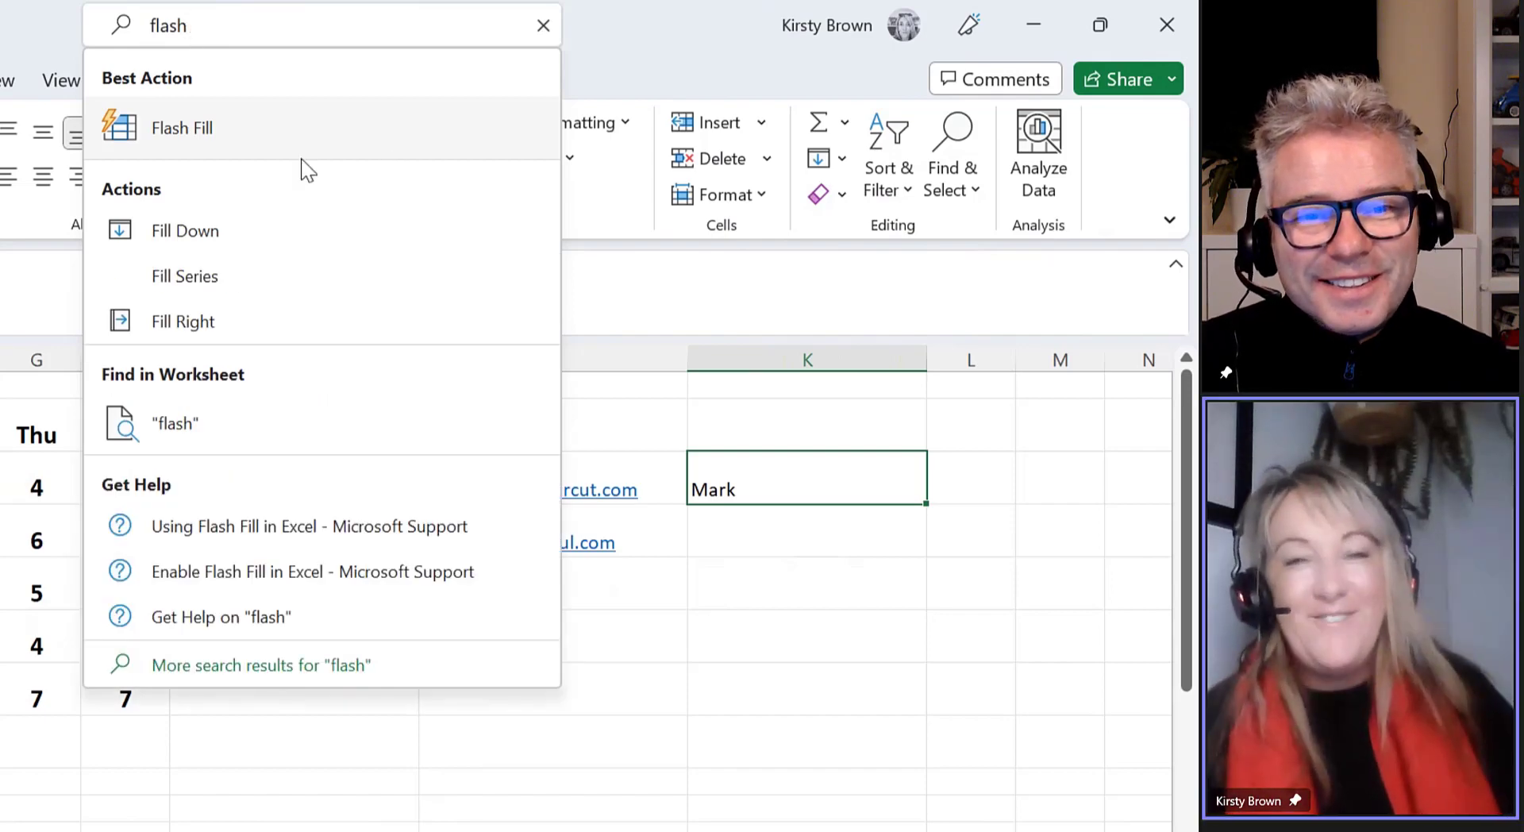
{"action": "left_click", "coordinate": [238, 143]}
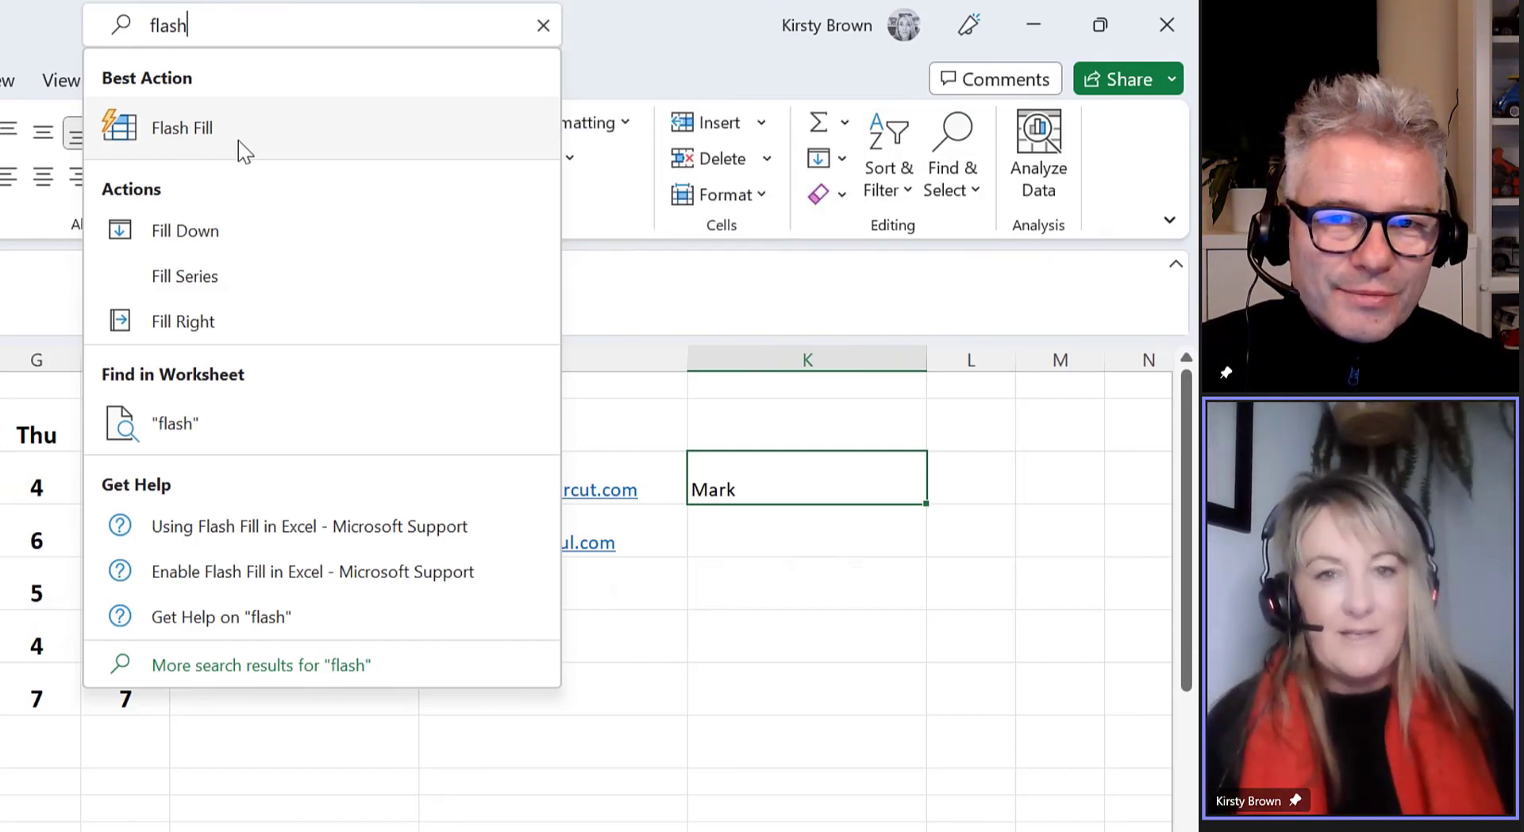
{"action": "left_click", "coordinate": [238, 143]}
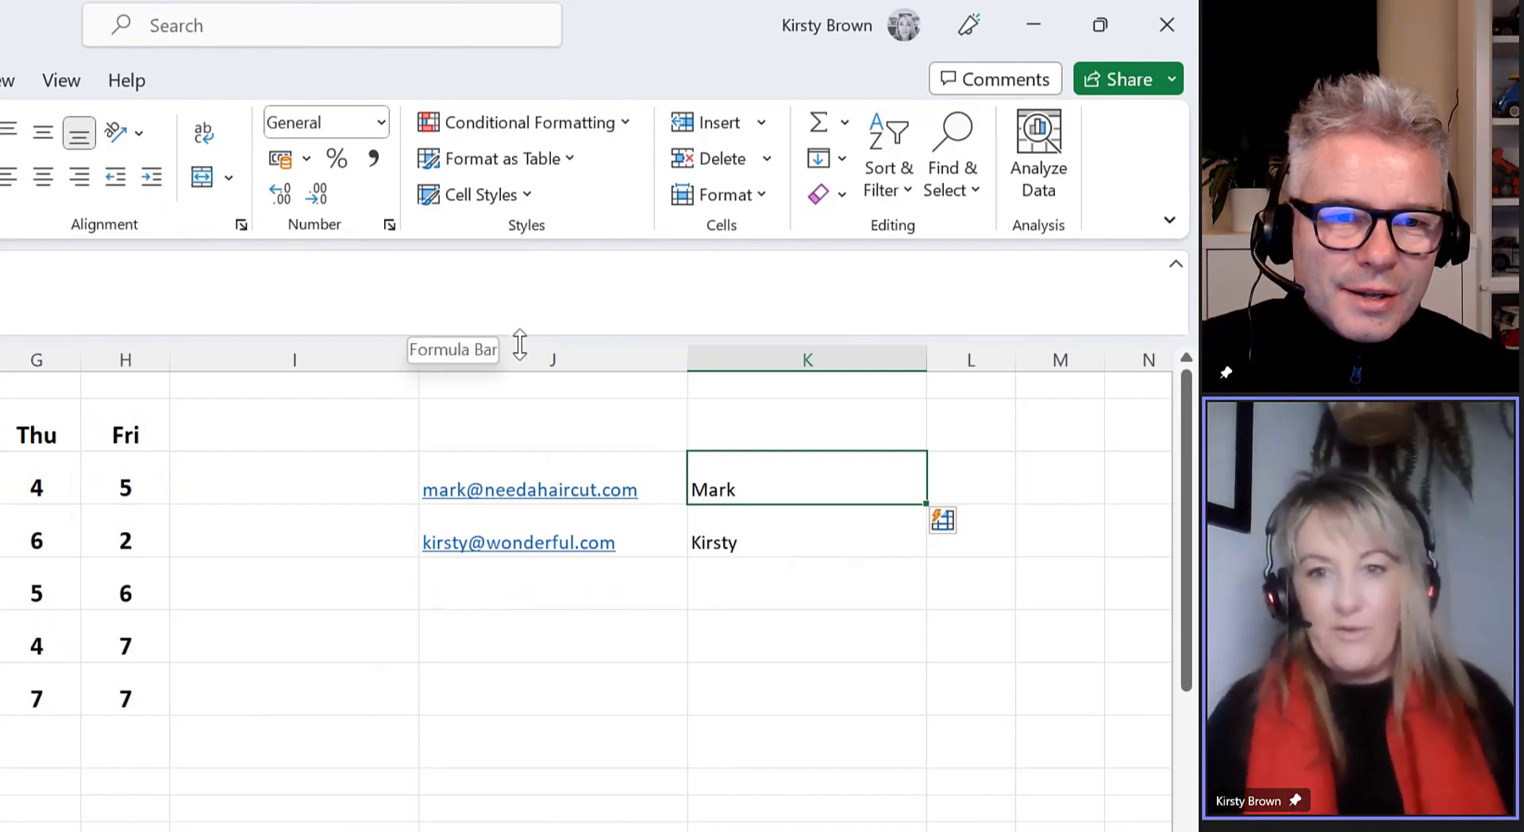
Delete the first names in K3 and K4
{"action": "left_click", "coordinate": [816, 690]}
{"action": "left_click_drag", "start_coordinate": [813, 475], "coordinate": [820, 541]}
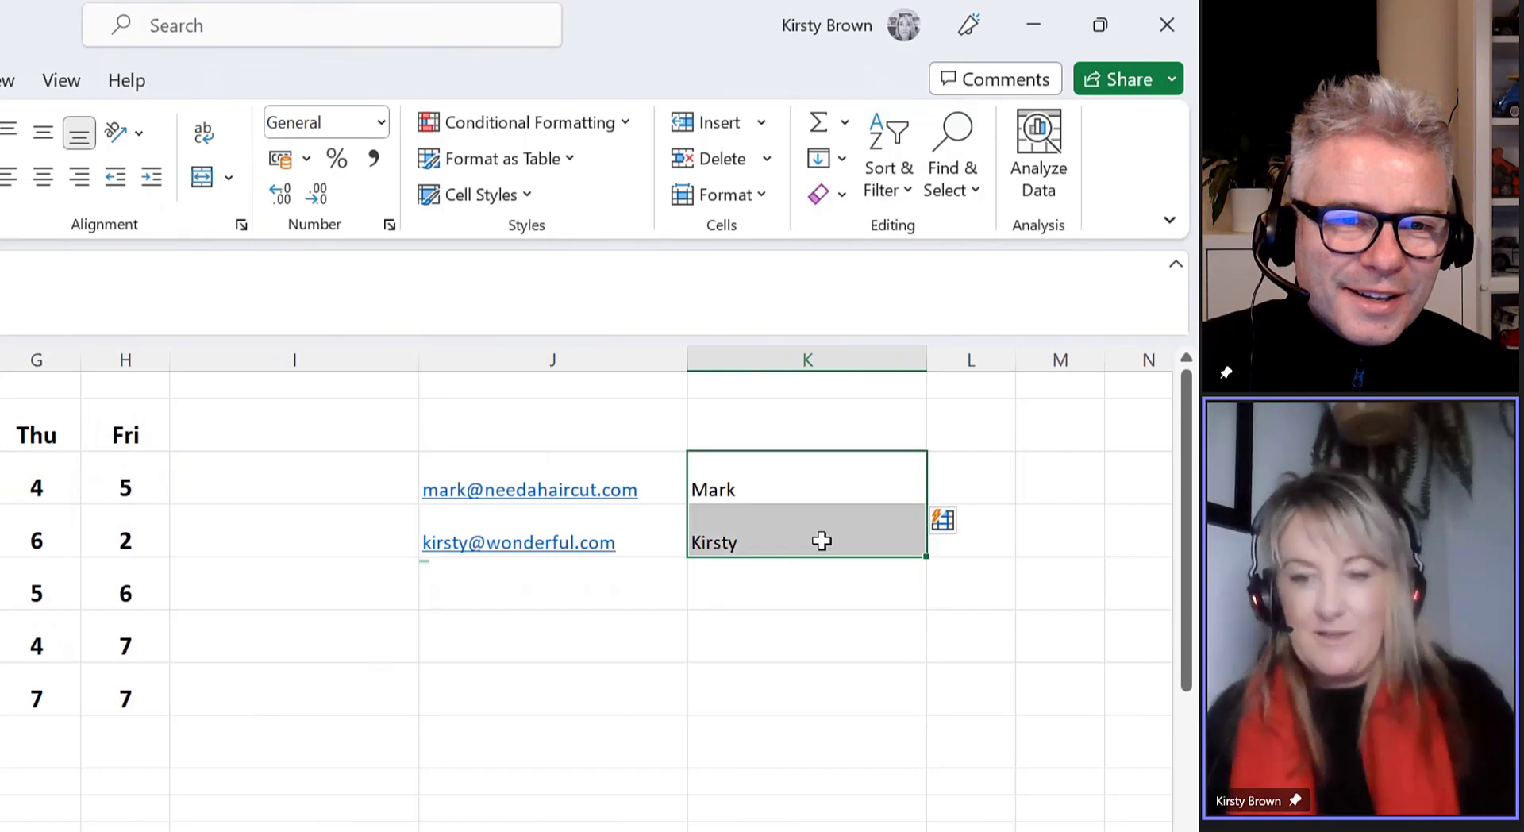
{"action": "key", "text": "Delete"}
{"action": "left_click", "coordinate": [818, 480]}
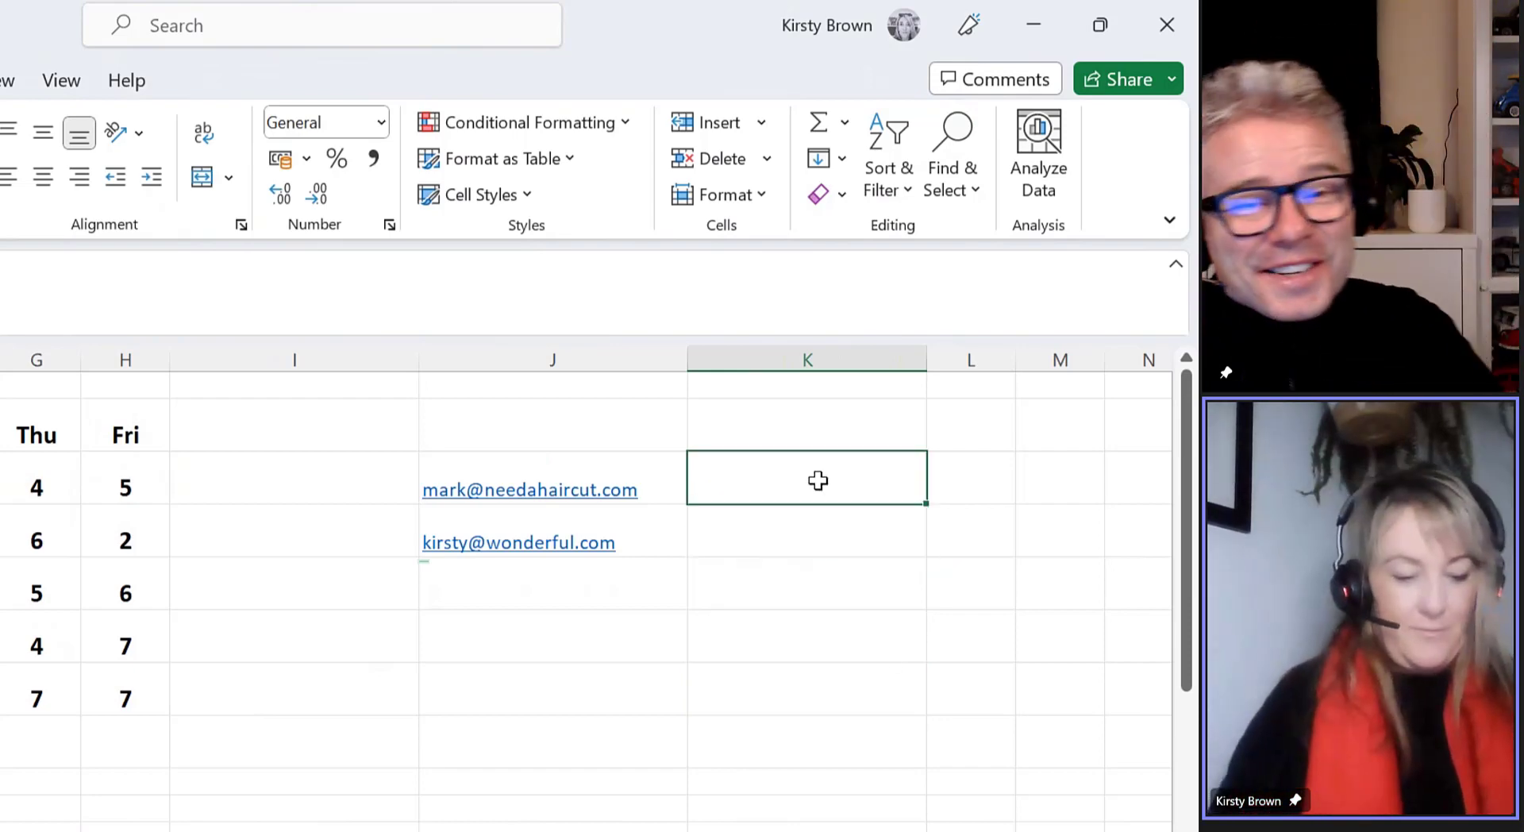
Type the first e-mail address's domain name into K3 as the example
{"action": "type", "text": "need"}
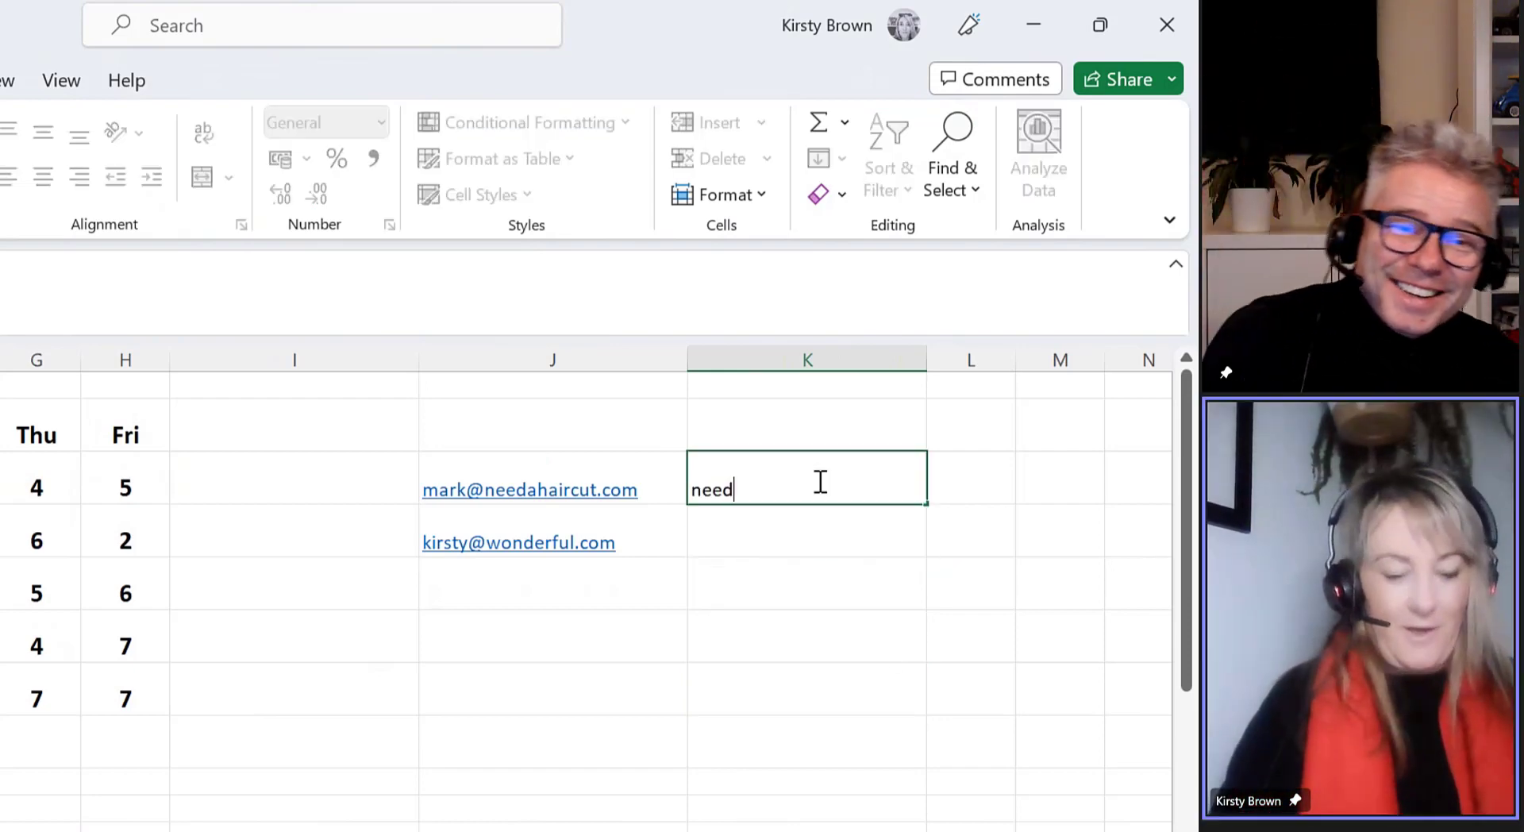
{"action": "type", "text": "ahair"}
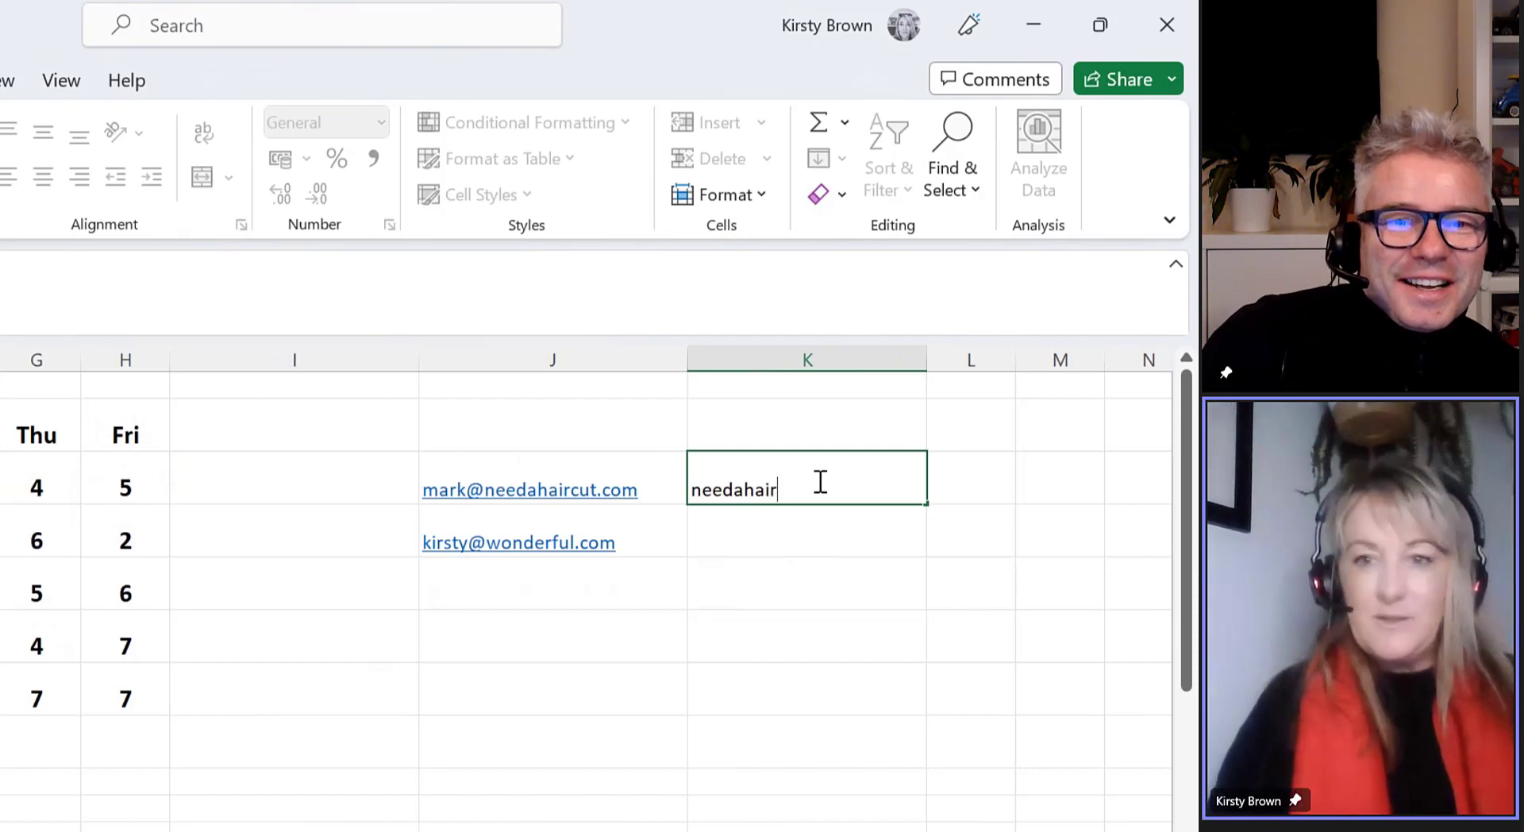
{"action": "type", "text": "cut"}
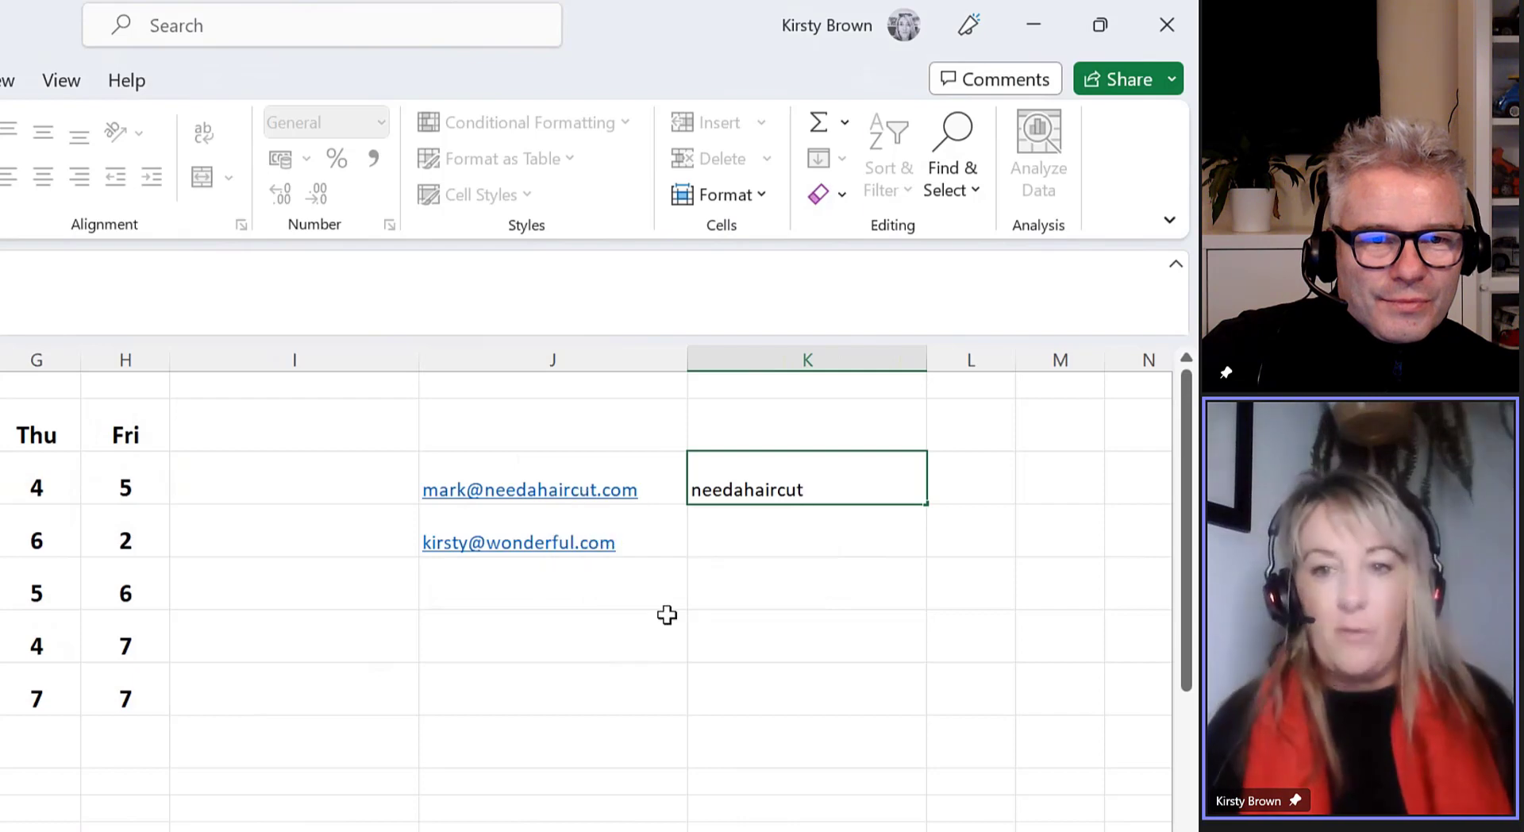
{"action": "left_click", "coordinate": [842, 623]}
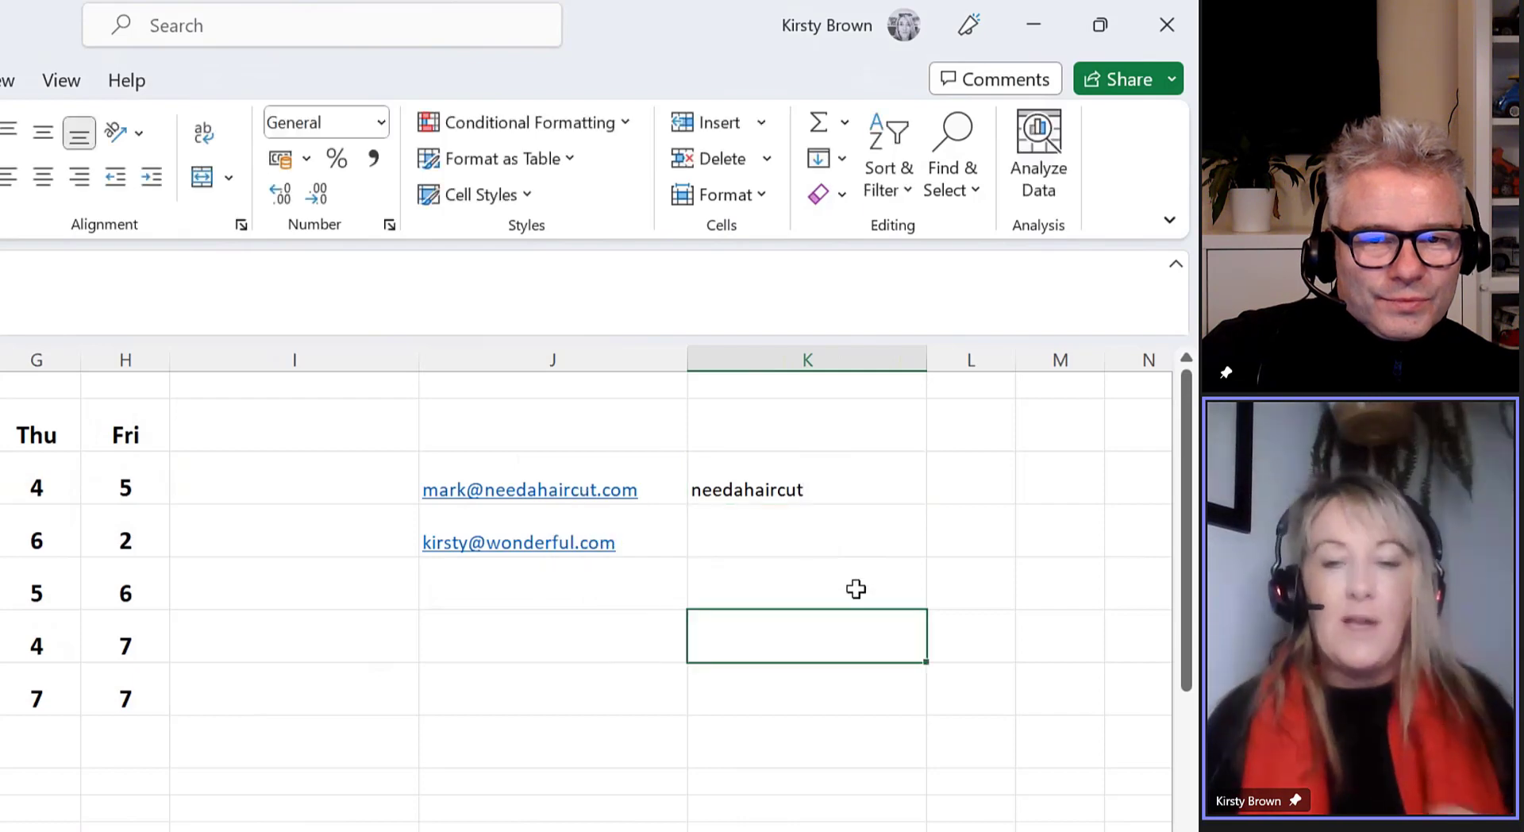
{"action": "left_click", "coordinate": [848, 489]}
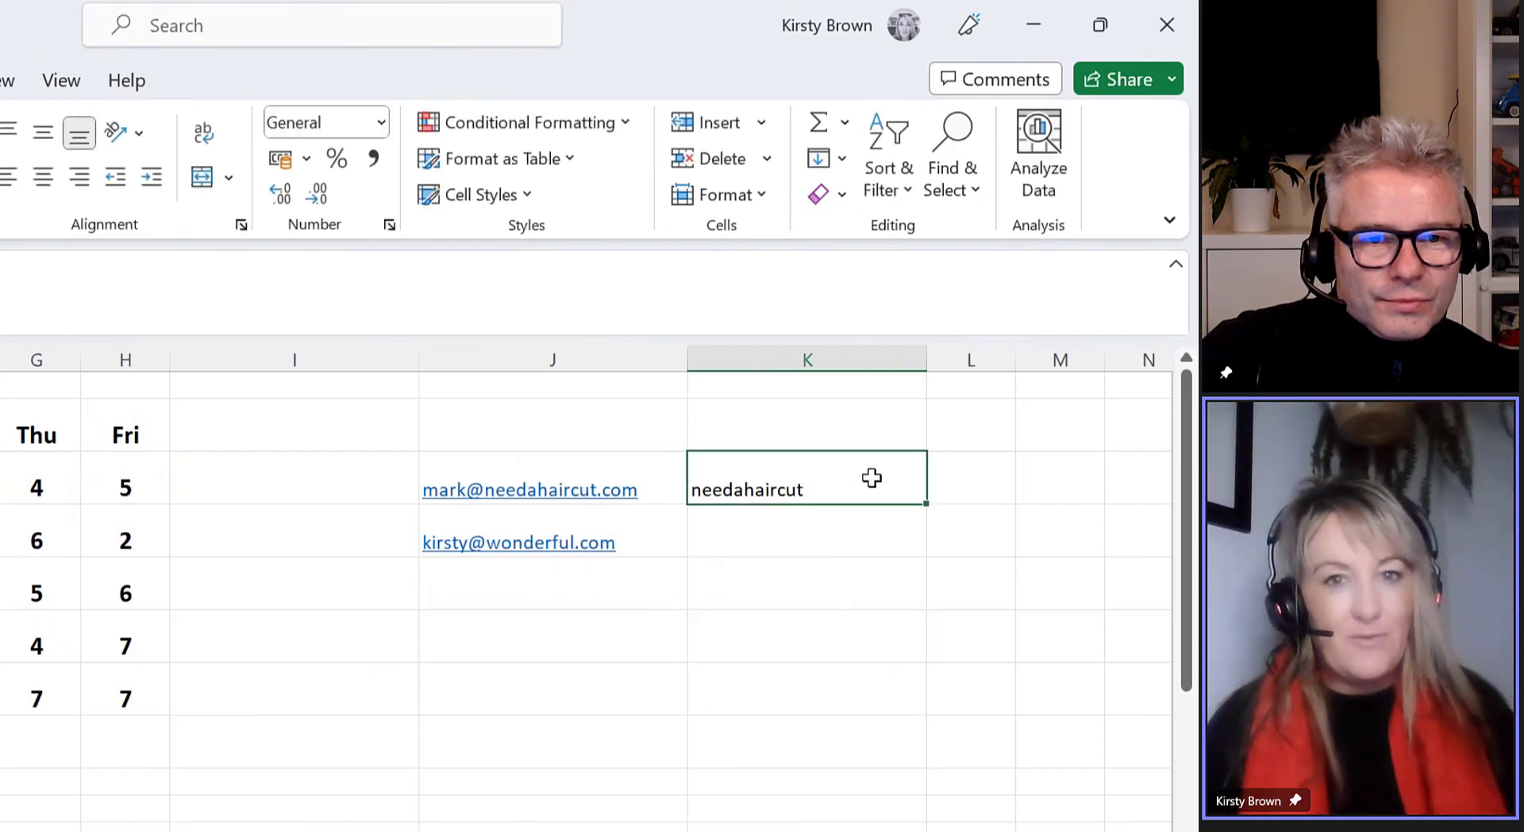
{"action": "key", "text": "ctrl"}
{"action": "key", "text": "ctrl"}
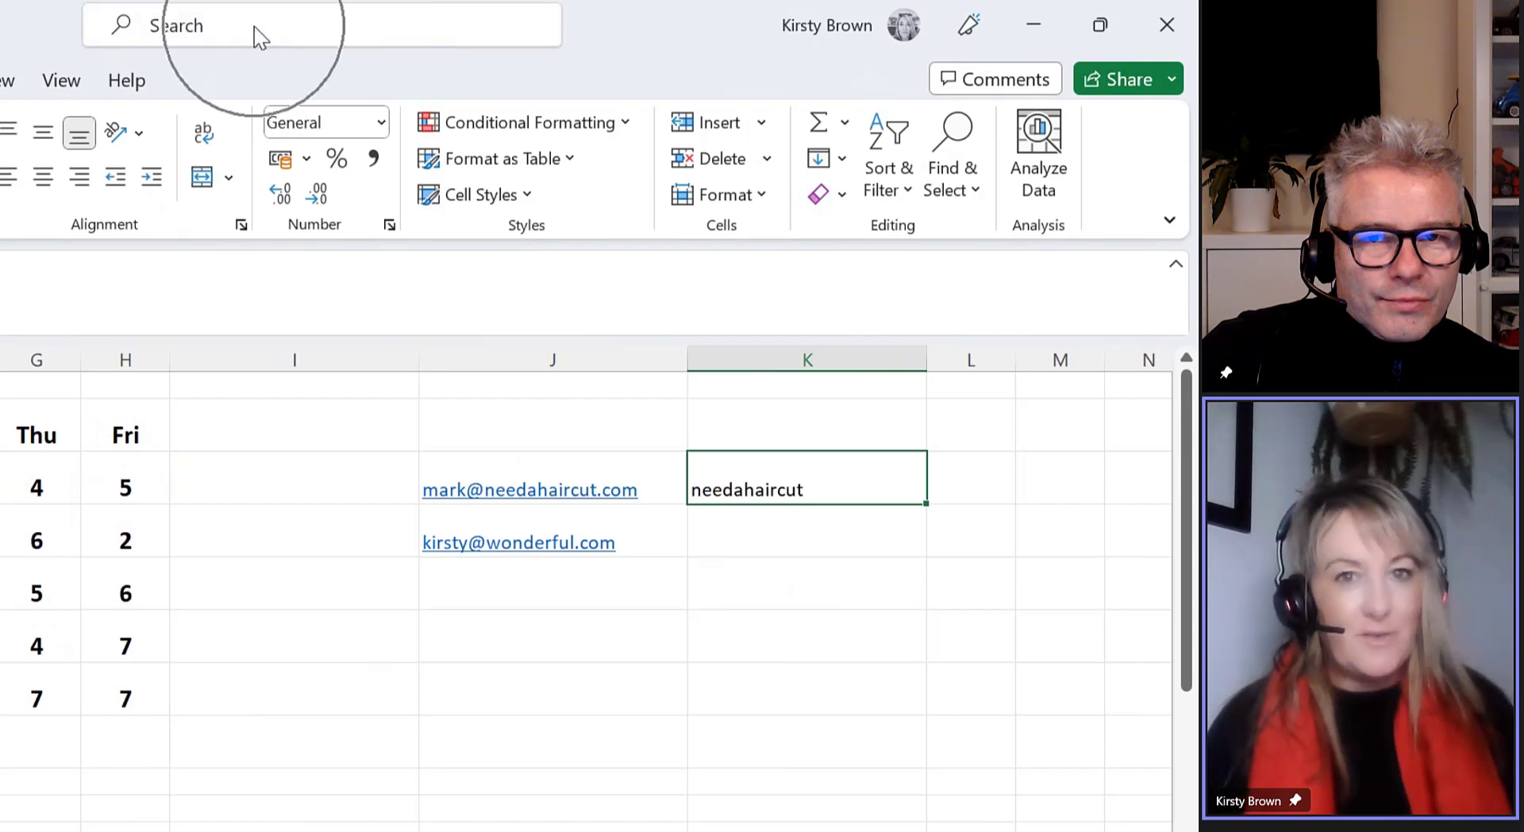
Flash Fill the second domain name via Home > Fill, then delete a filled name
{"action": "left_click", "coordinate": [255, 30]}
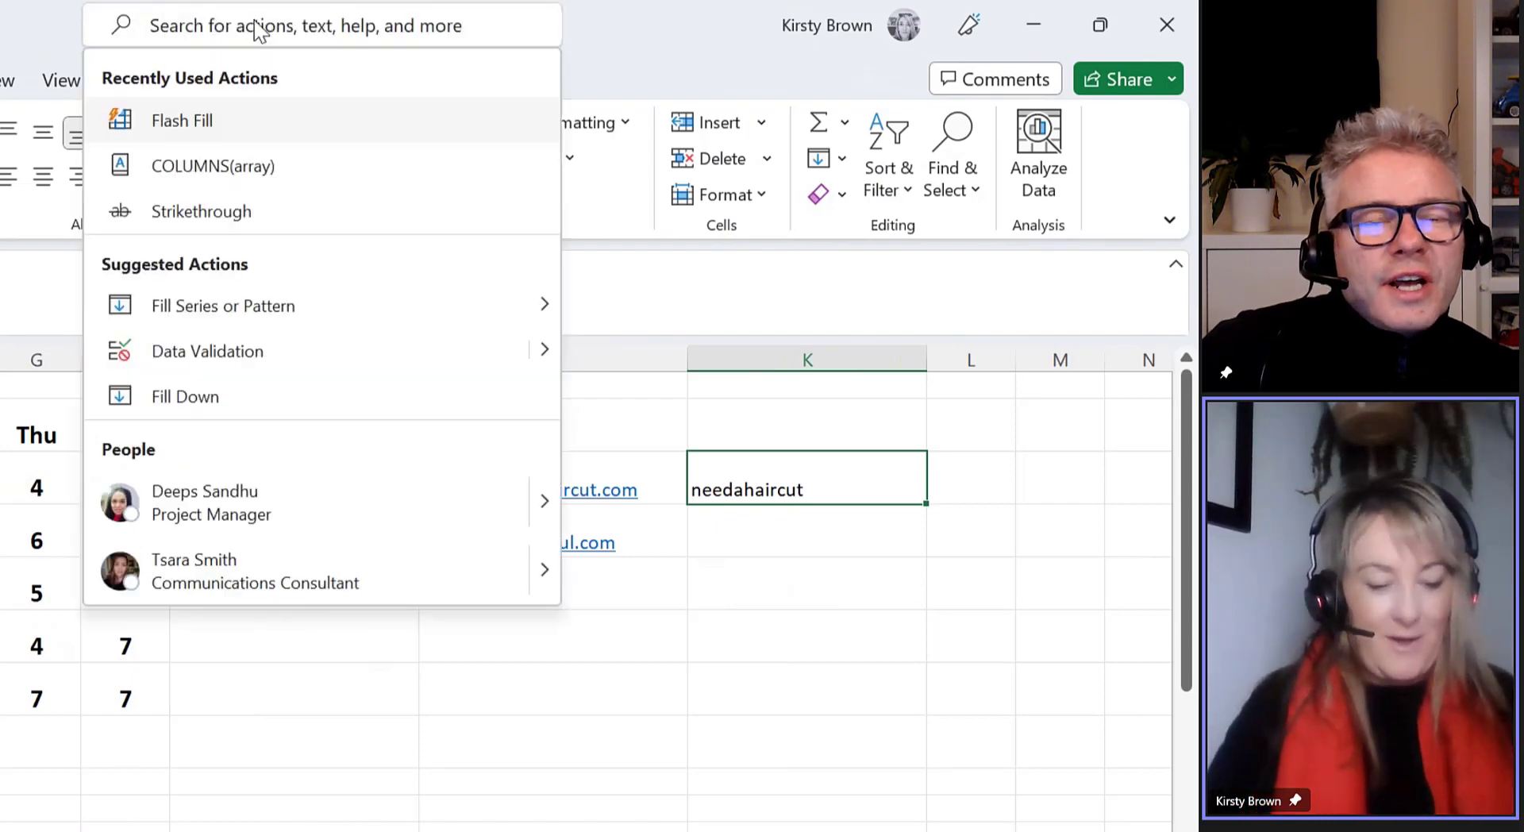
{"action": "type", "text": "flash"}
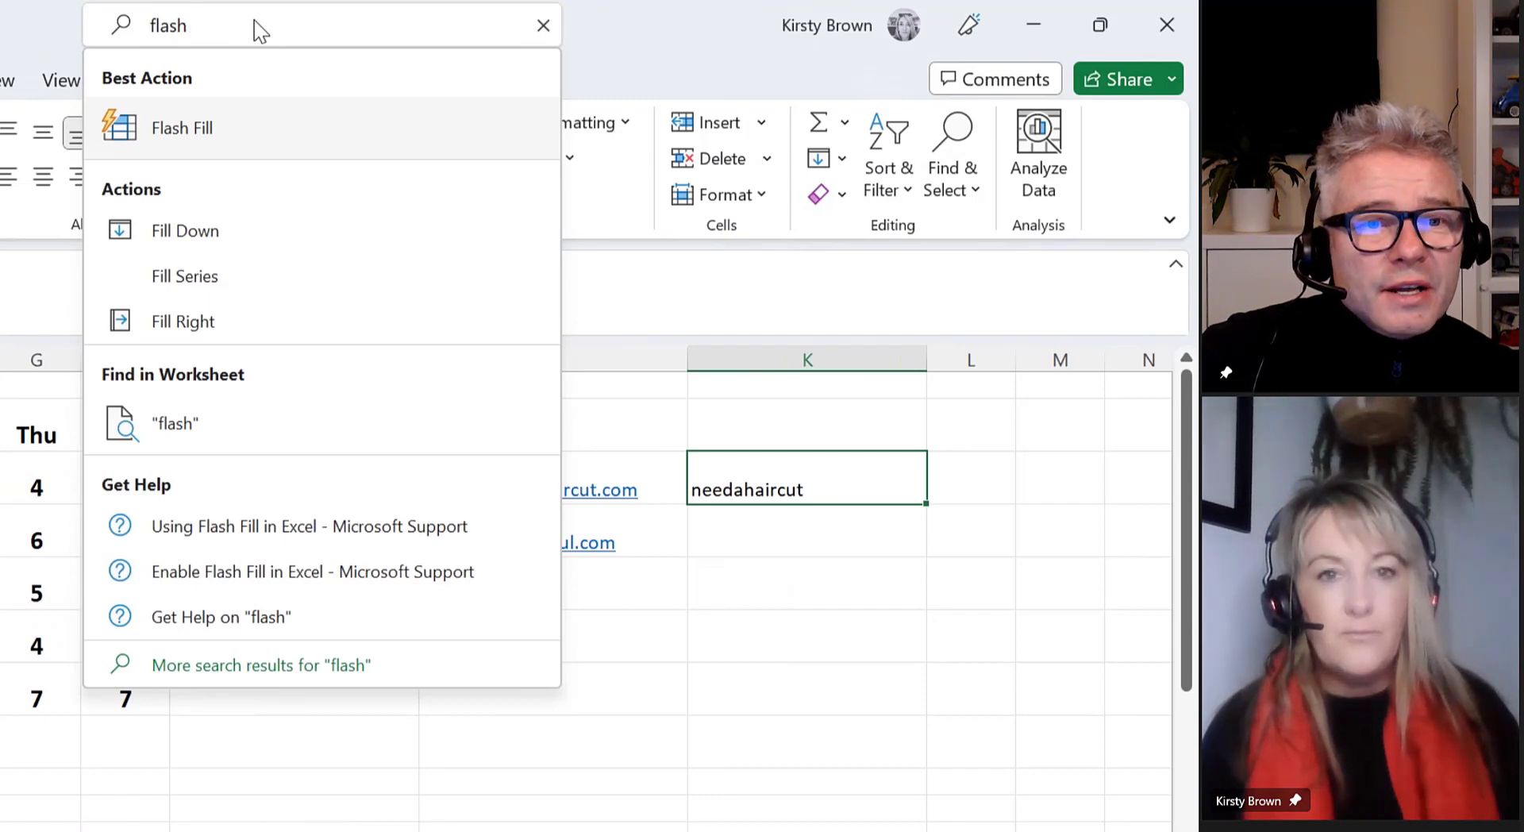
{"action": "left_click", "coordinate": [777, 528]}
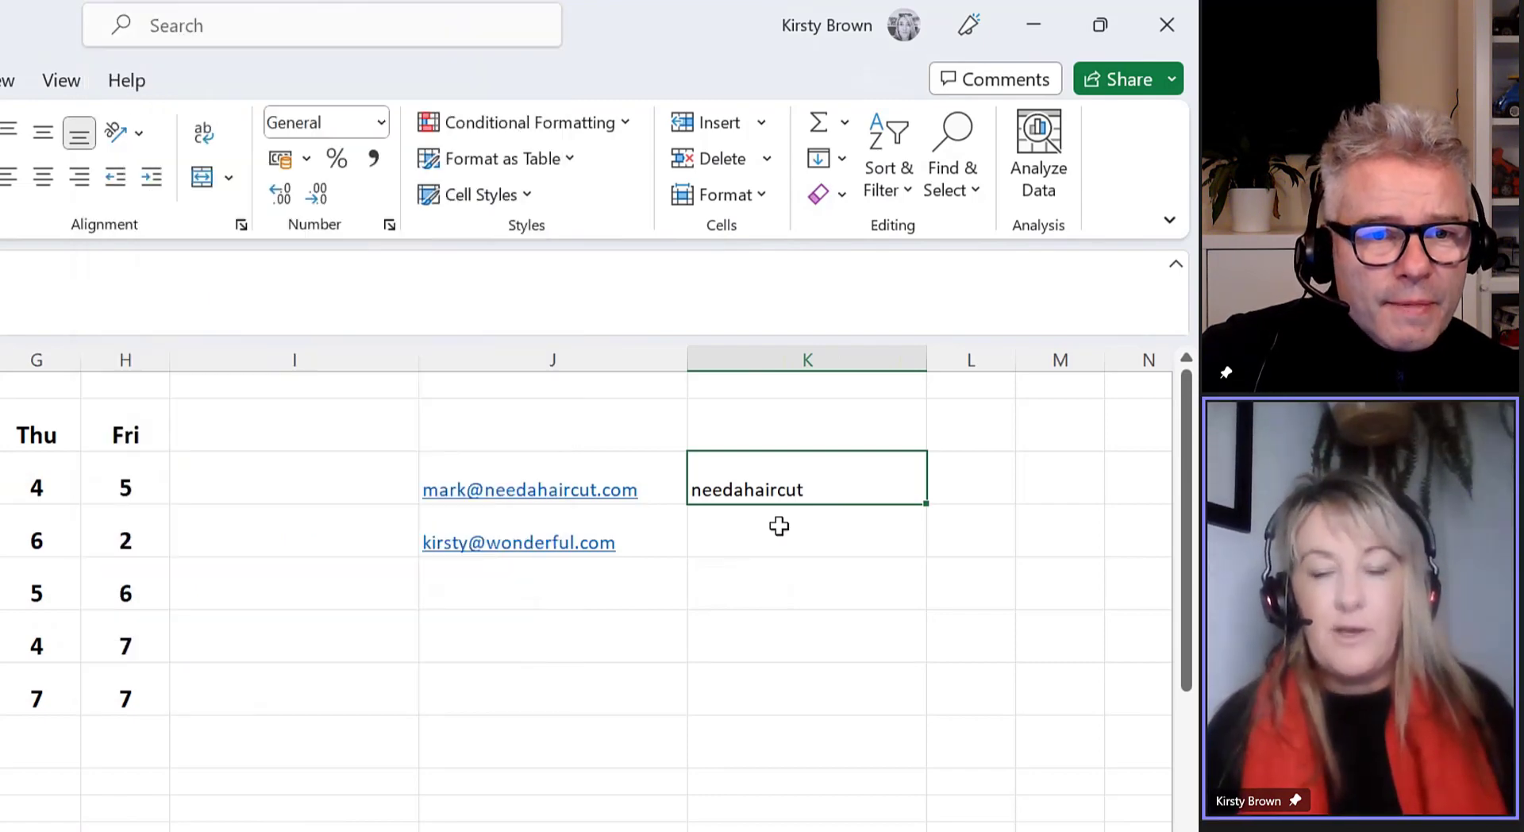
{"action": "left_click", "coordinate": [843, 161]}
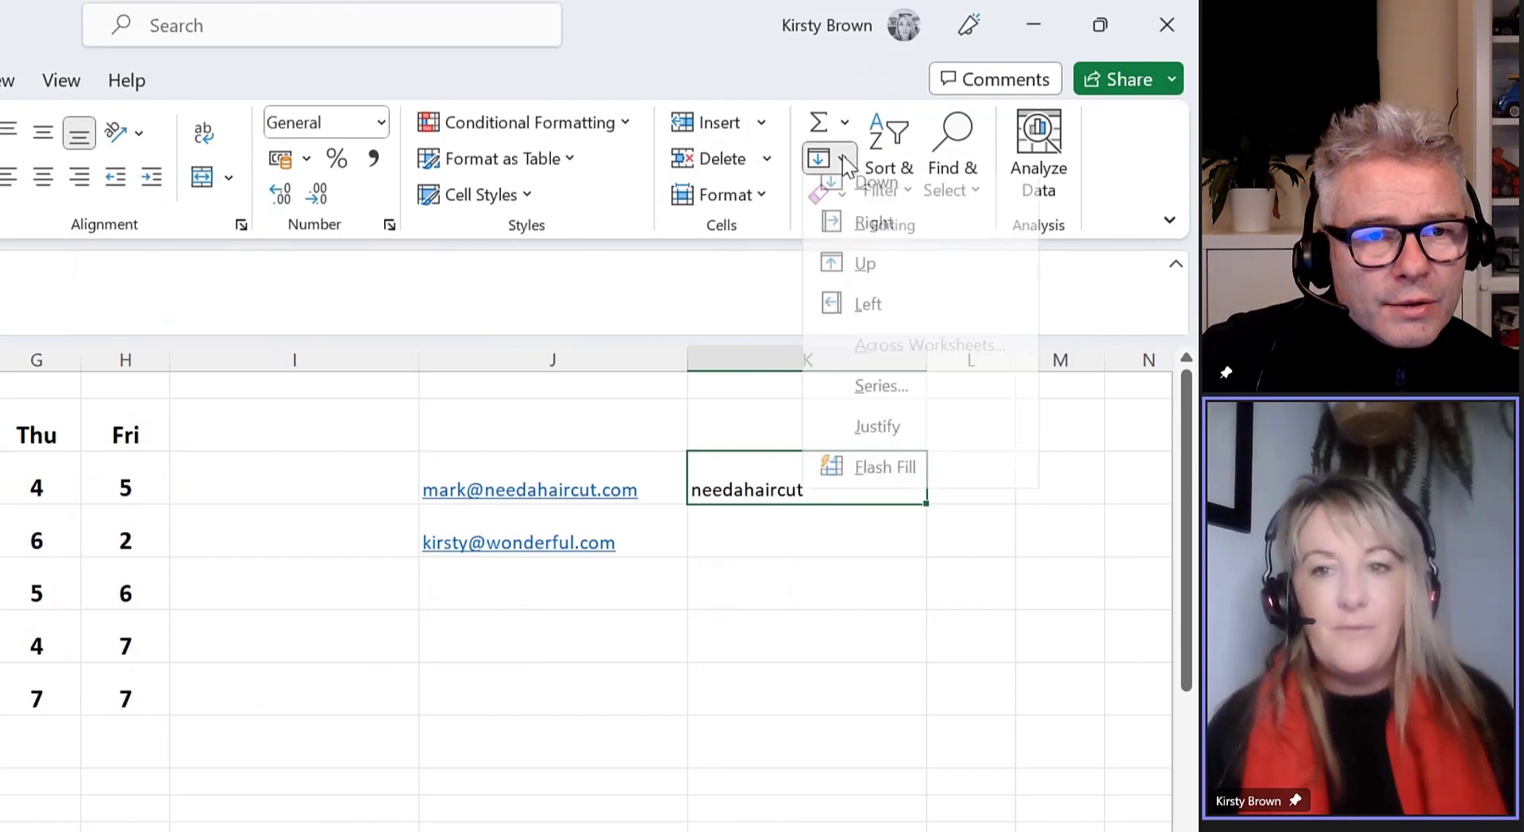
{"action": "left_click", "coordinate": [919, 481]}
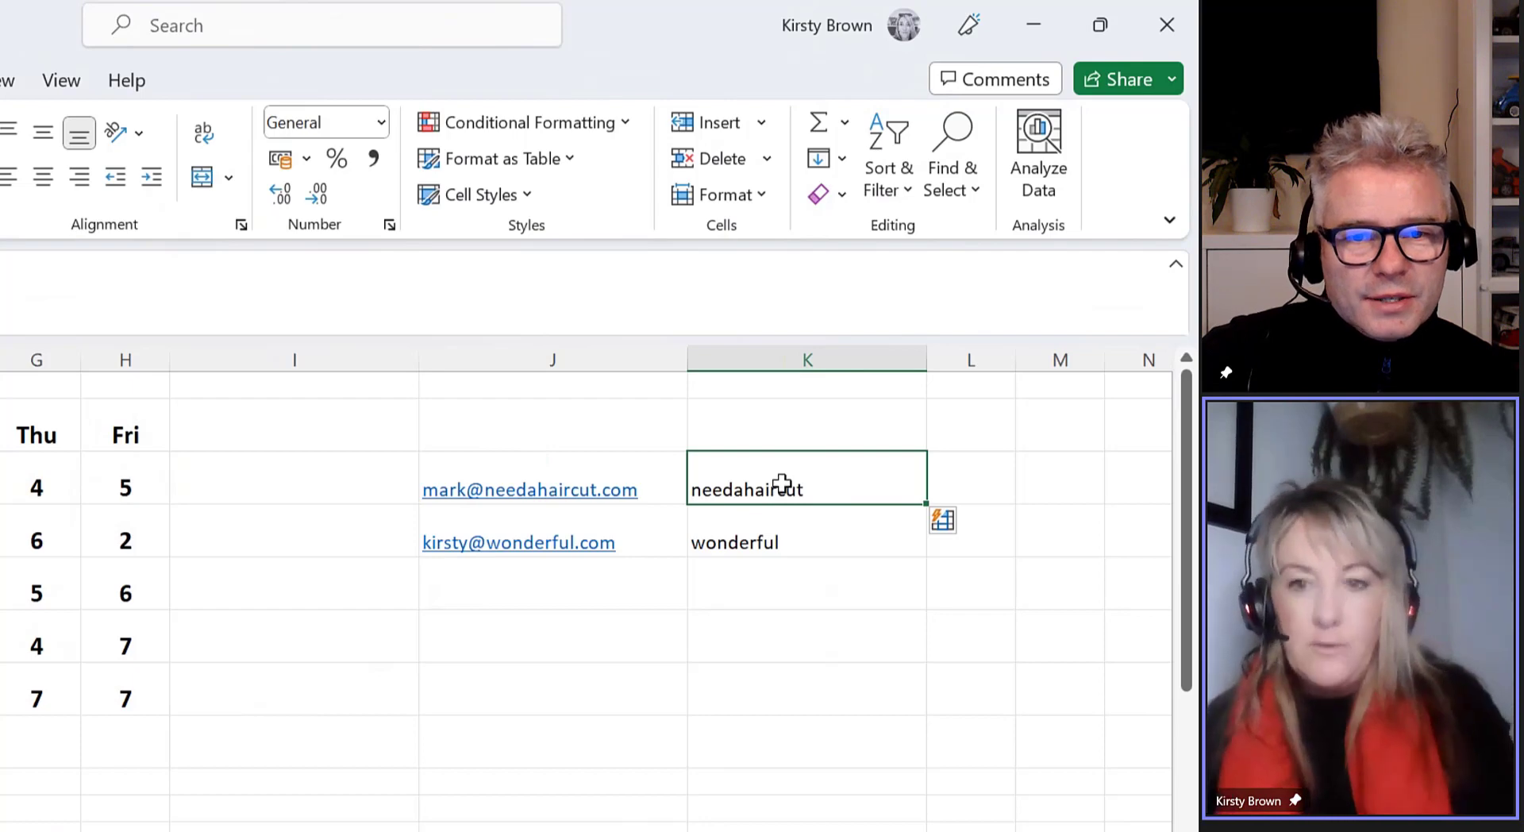
{"action": "key", "text": "Delete"}
Clear K3:K4 and type the capitalised example 'Needahaircut' in K3
{"action": "left_click", "coordinate": [806, 561]}
{"action": "left_click", "coordinate": [823, 533]}
{"action": "key", "text": "Delete"}
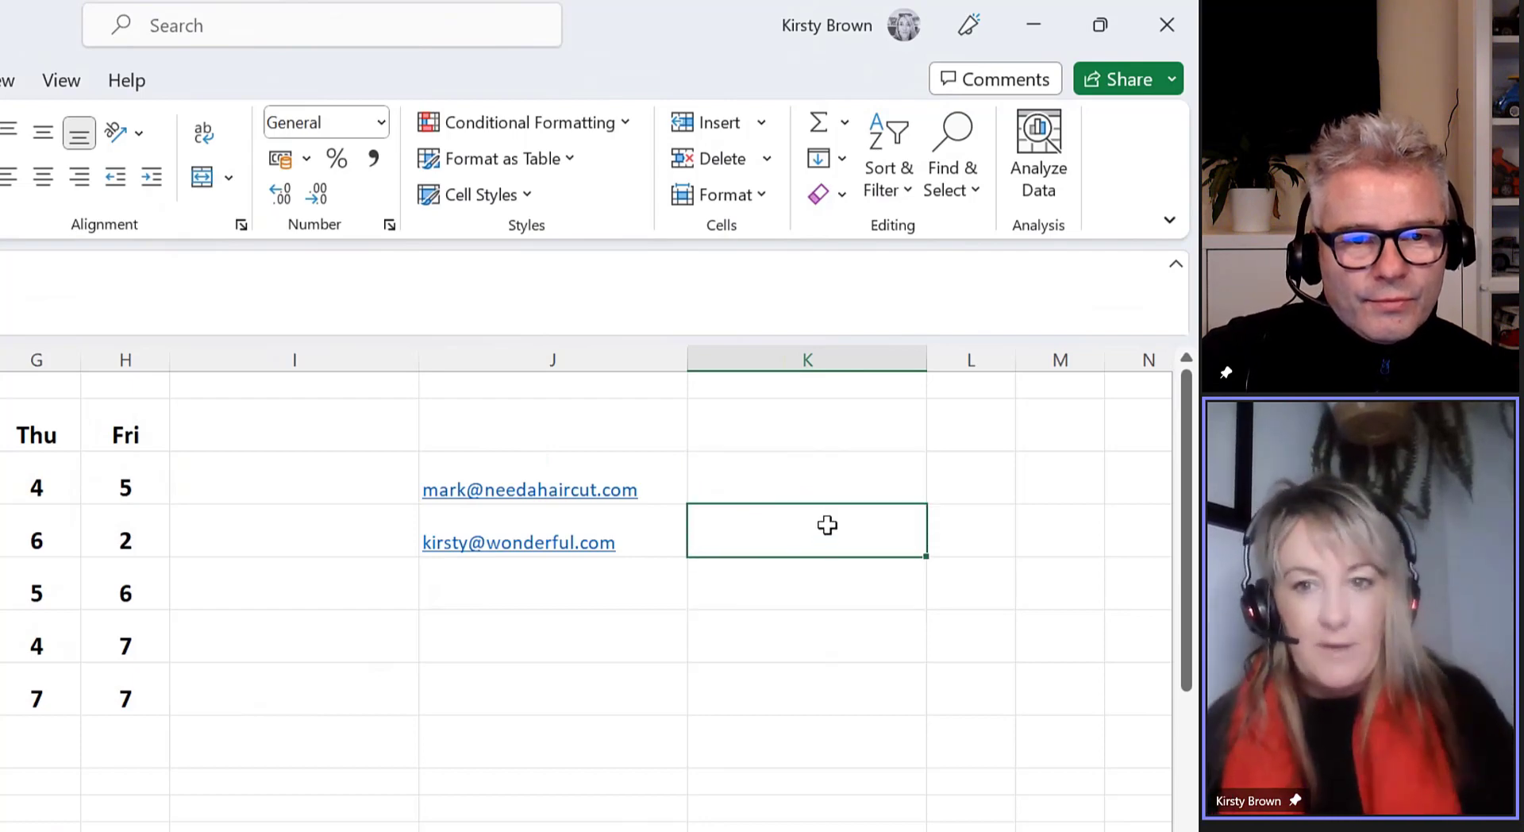
{"action": "left_click", "coordinate": [811, 483]}
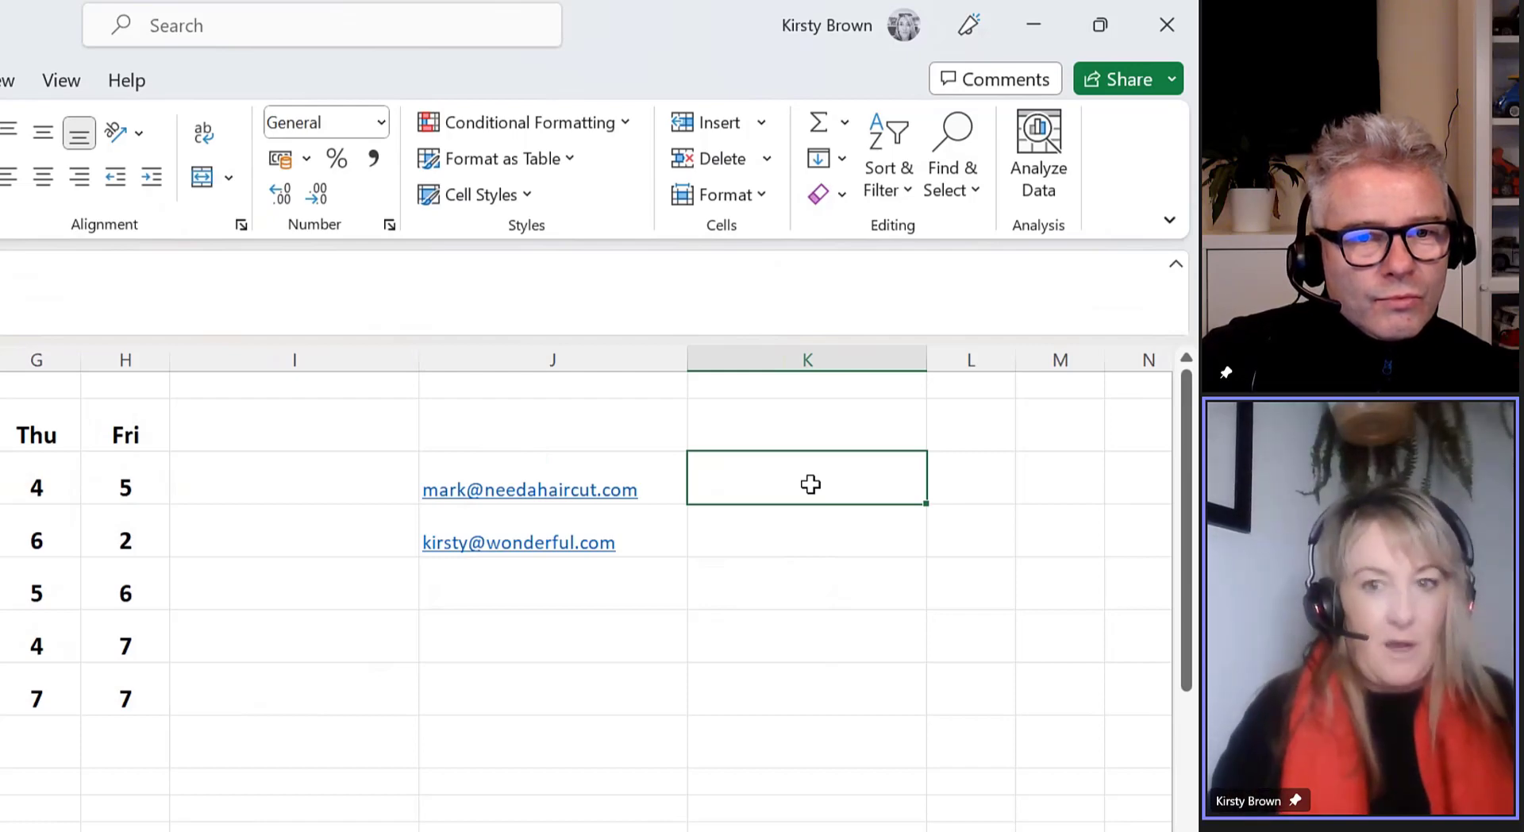
{"action": "type", "text": "Needaha"}
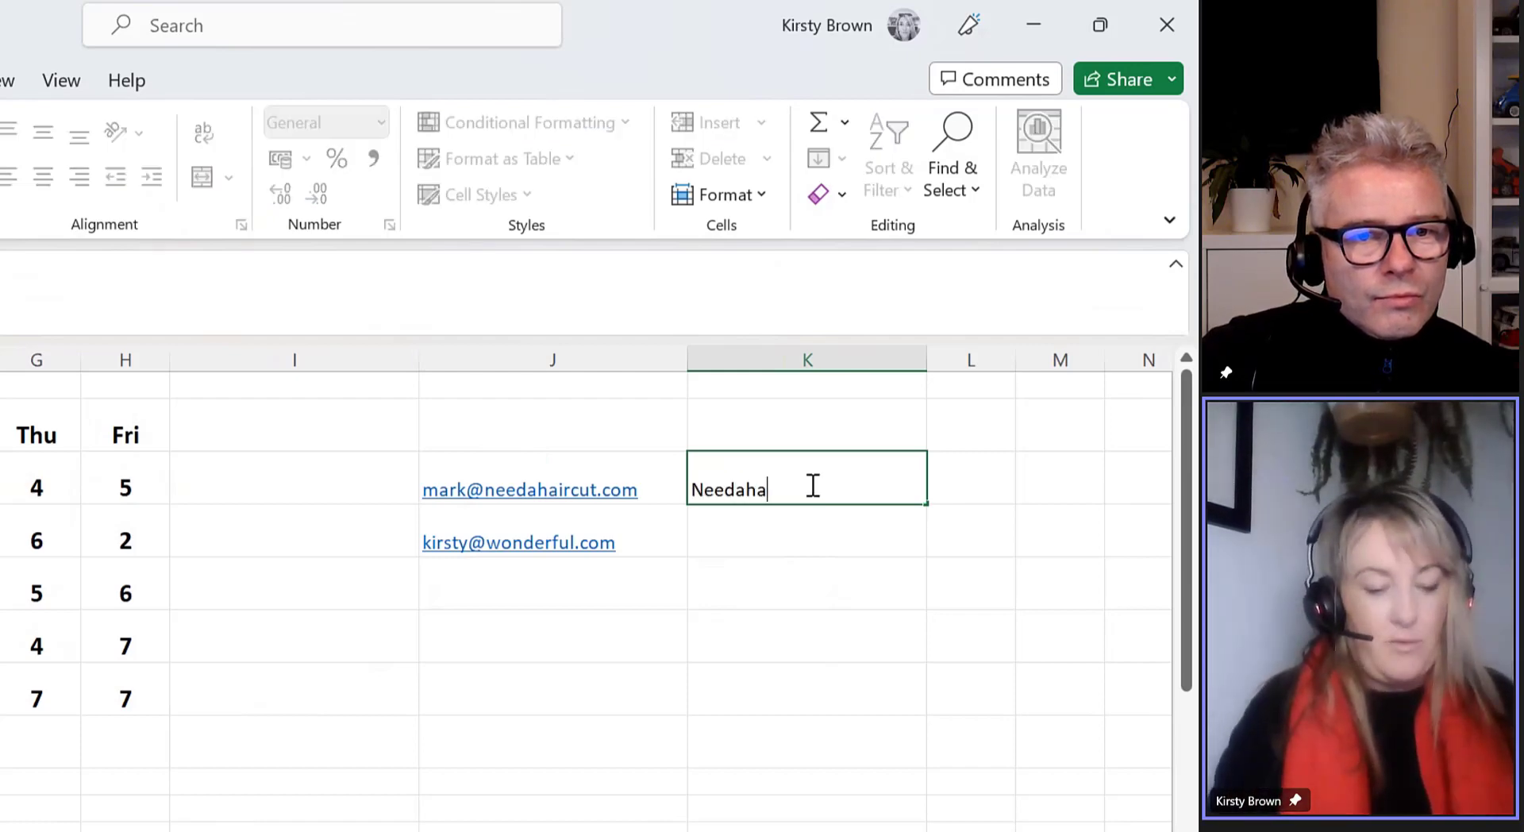
{"action": "type", "text": "ricut"}
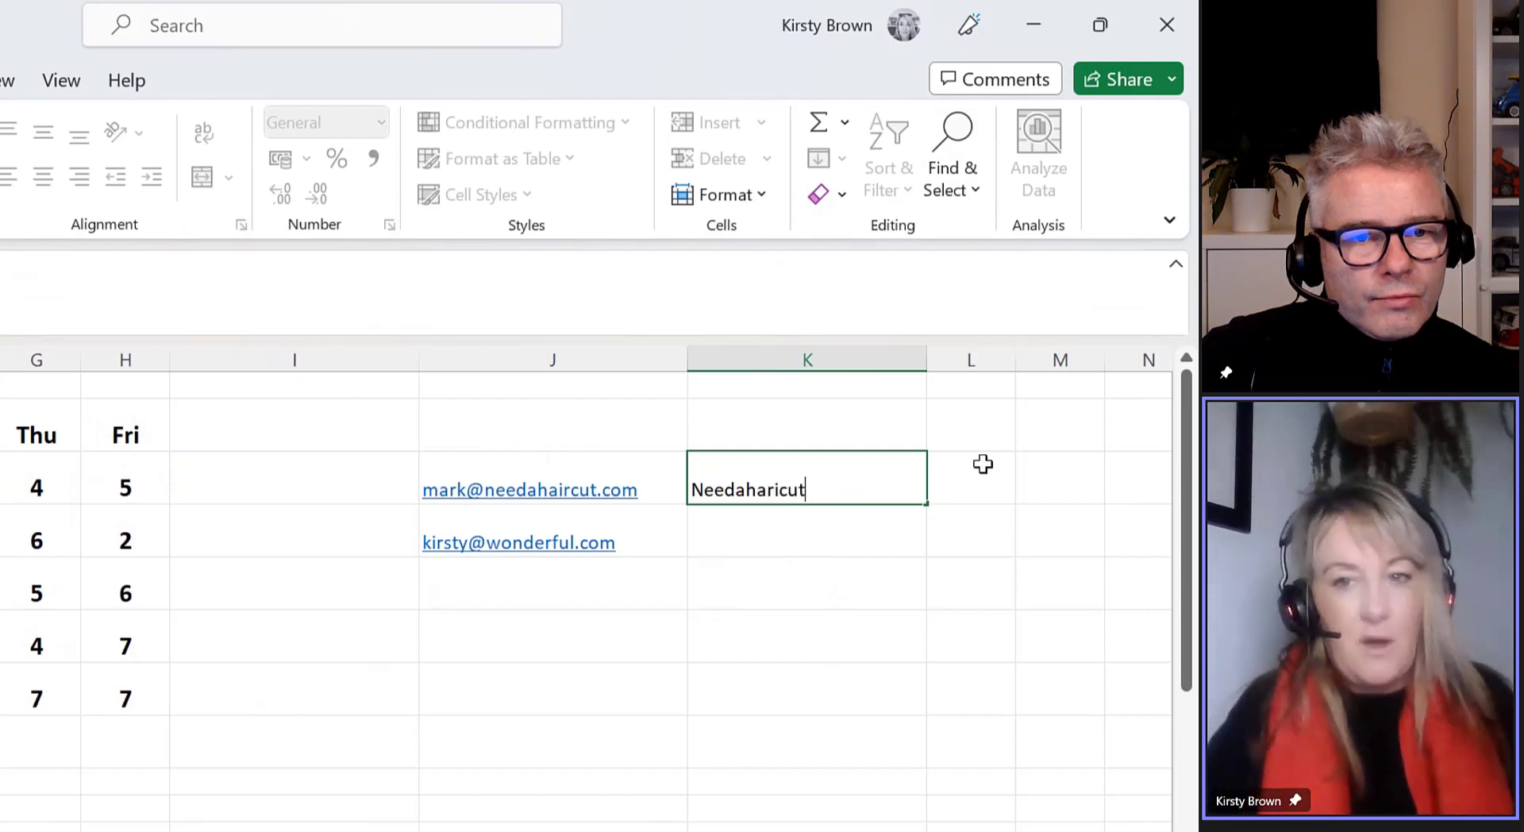
{"action": "key", "text": "BackSpace"}
{"action": "key", "text": "BackSpace"}
{"action": "type", "text": "rcut"}
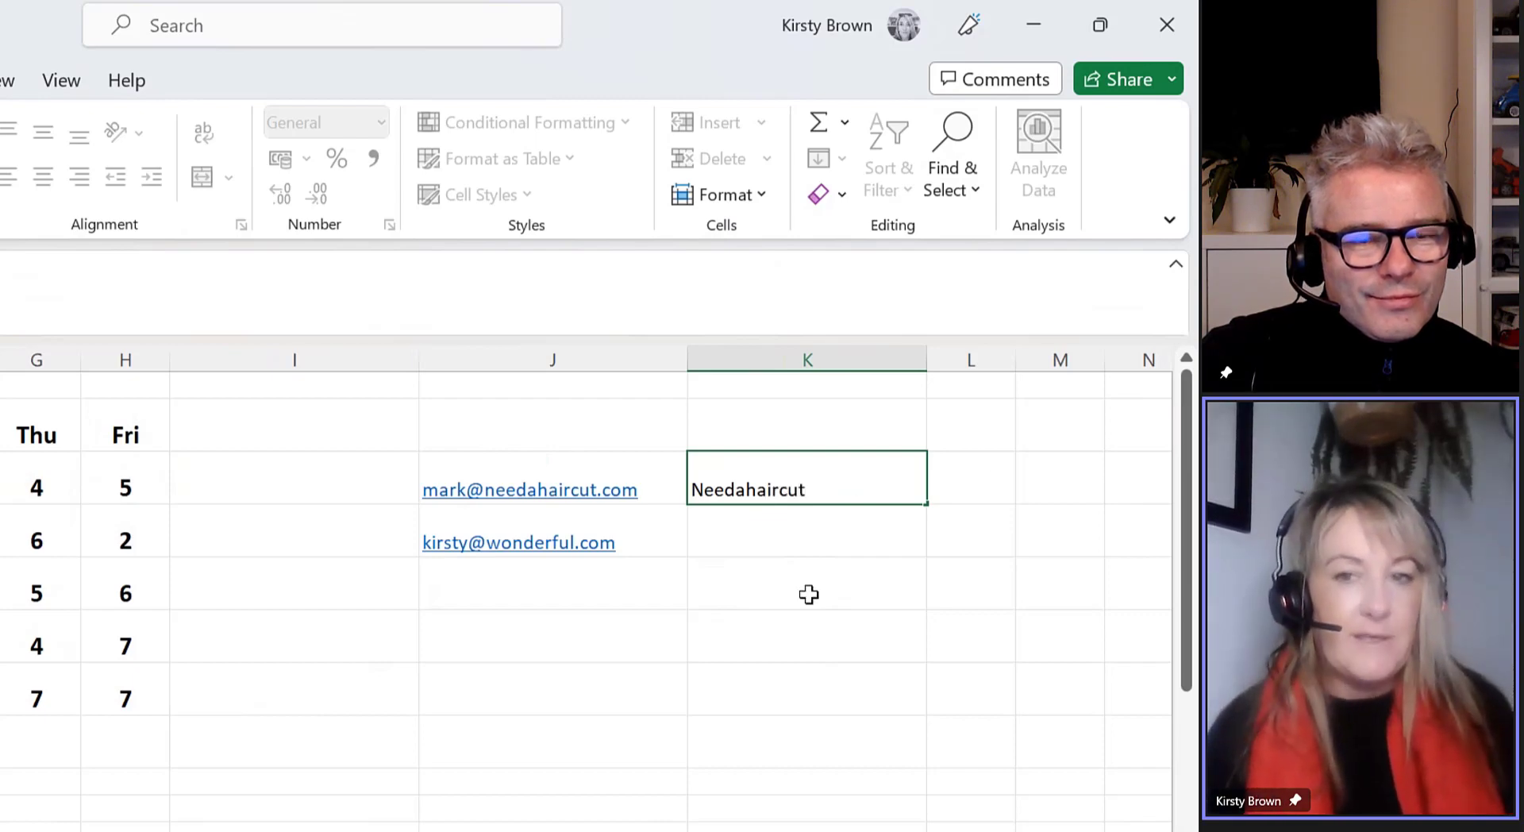
{"action": "left_click", "coordinate": [815, 533]}
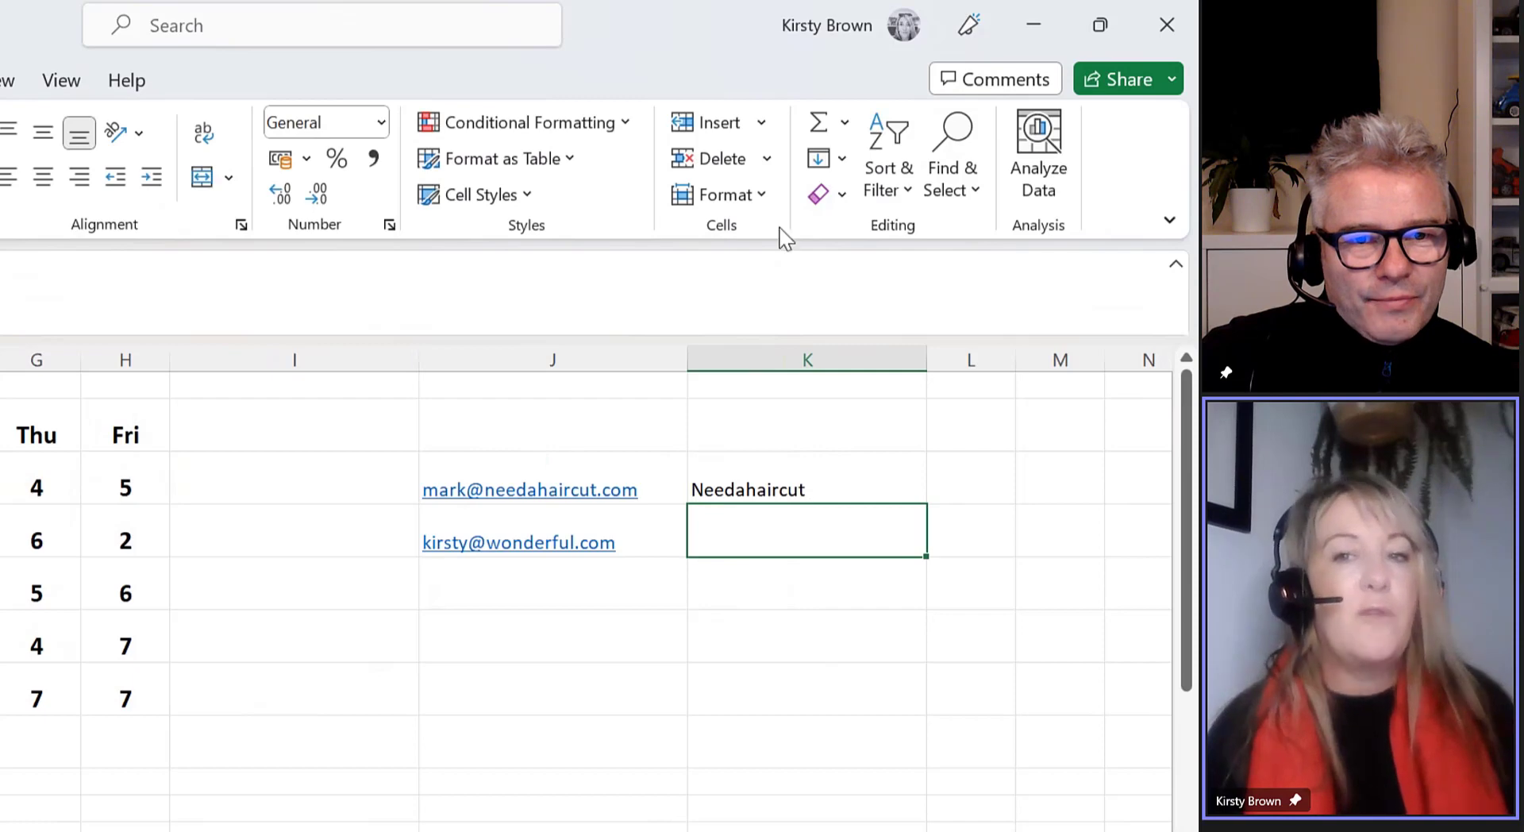
Flash Fill K4 from the K3 example so it reads 'Wonderful'
{"action": "left_click", "coordinate": [821, 486]}
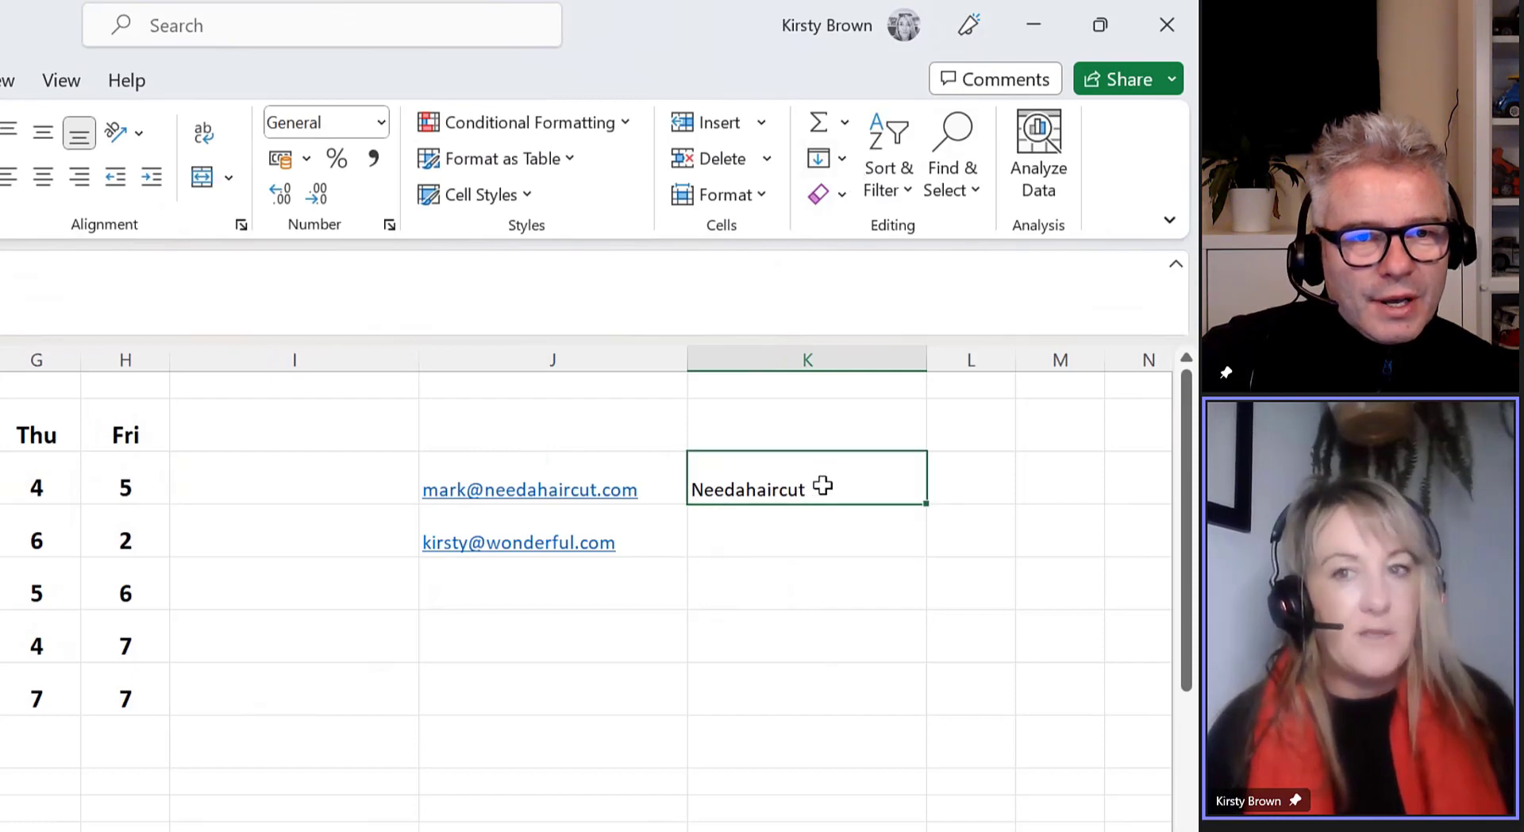
{"action": "left_click", "coordinate": [829, 159]}
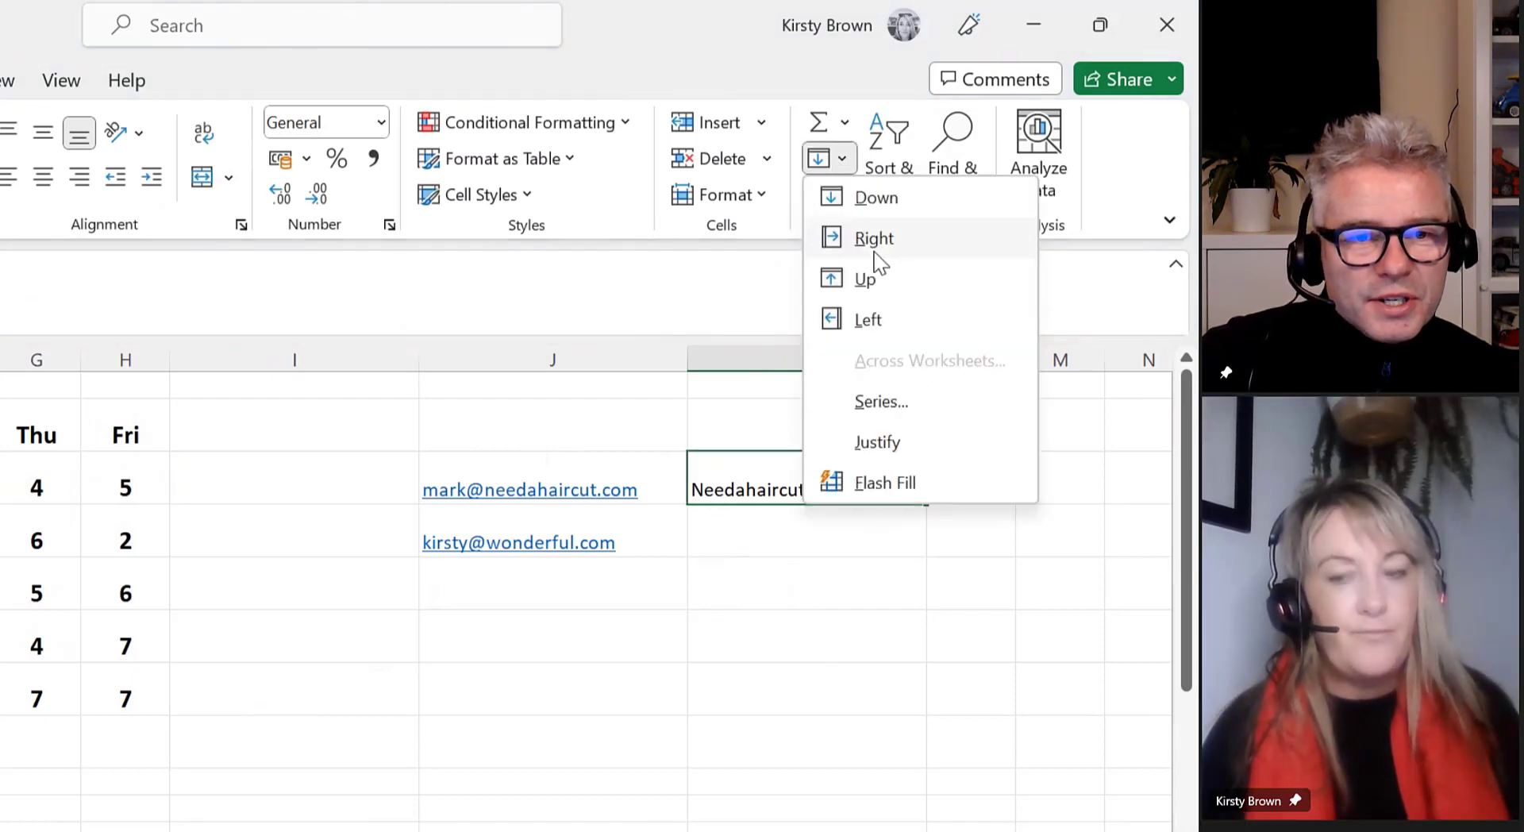
{"action": "left_click", "coordinate": [905, 489]}
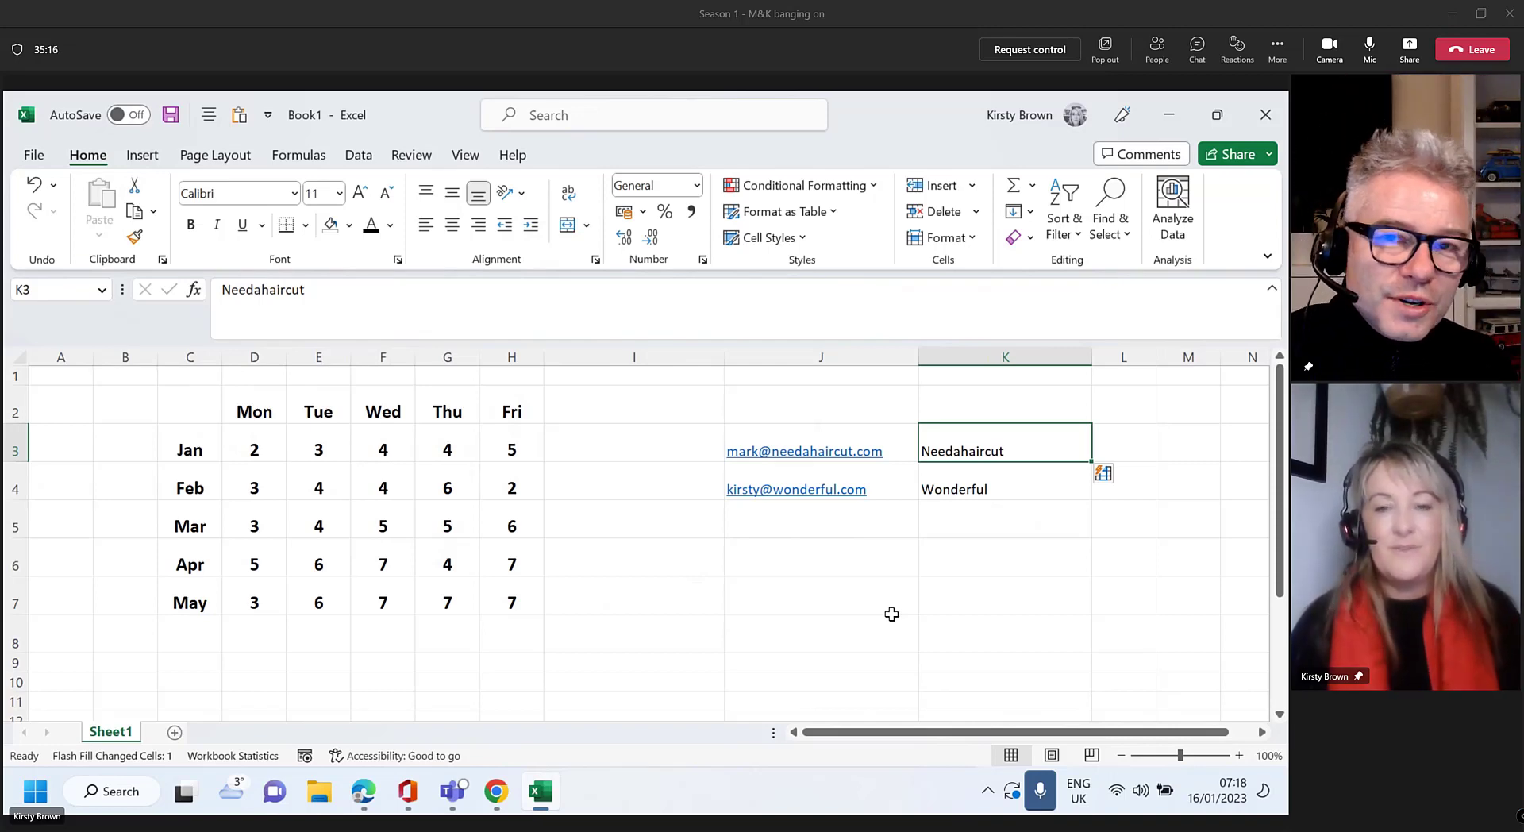
Delete columns J and K holding the e-mails and extracted names
{"action": "left_click_drag", "start_coordinate": [786, 357], "coordinate": [1016, 357]}
{"action": "right_click", "coordinate": [1018, 357]}
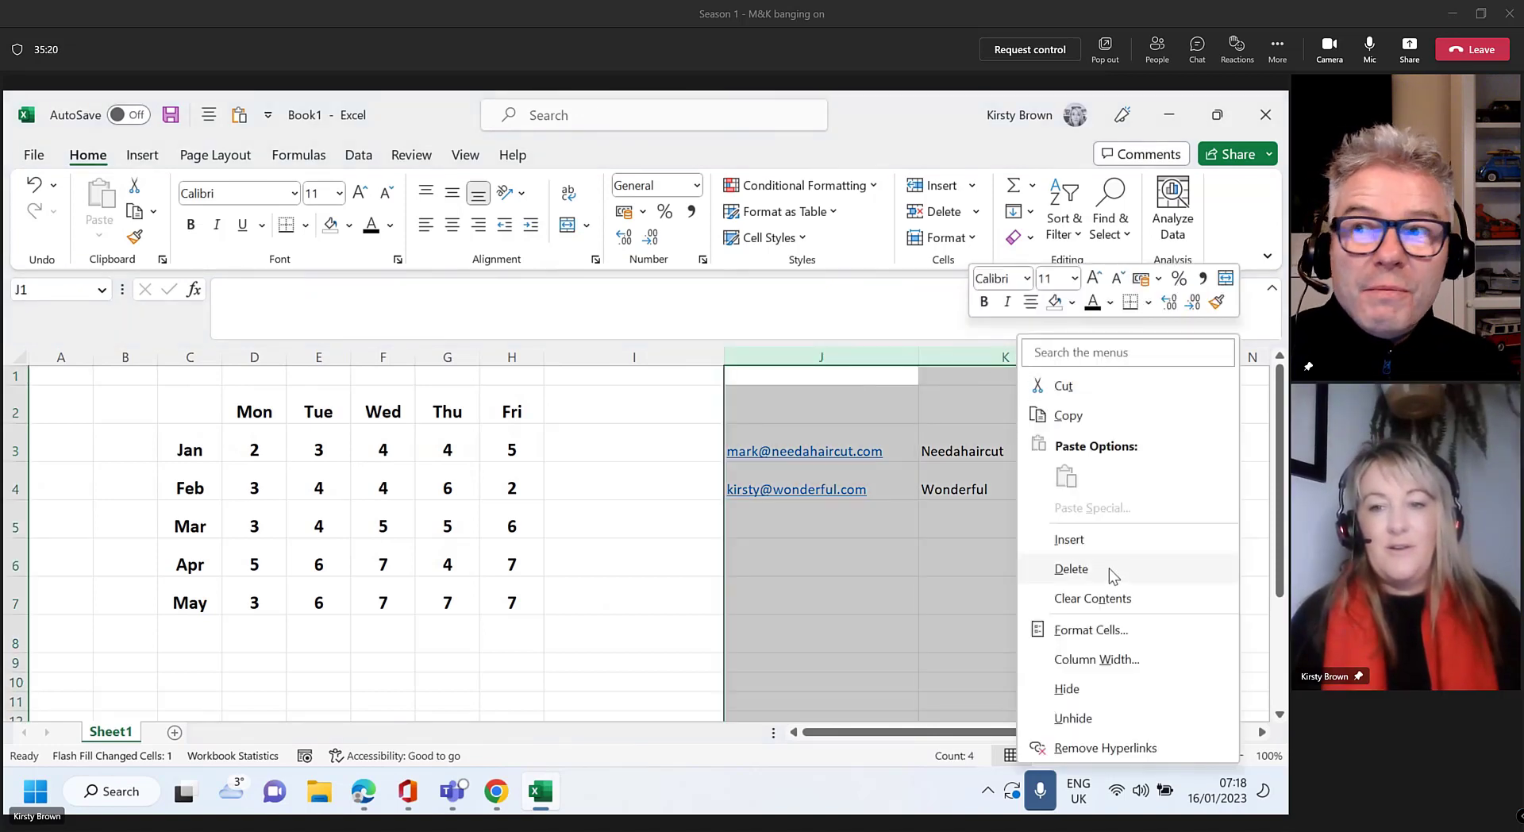
{"action": "left_click", "coordinate": [1109, 568]}
{"action": "left_click", "coordinate": [644, 442]}
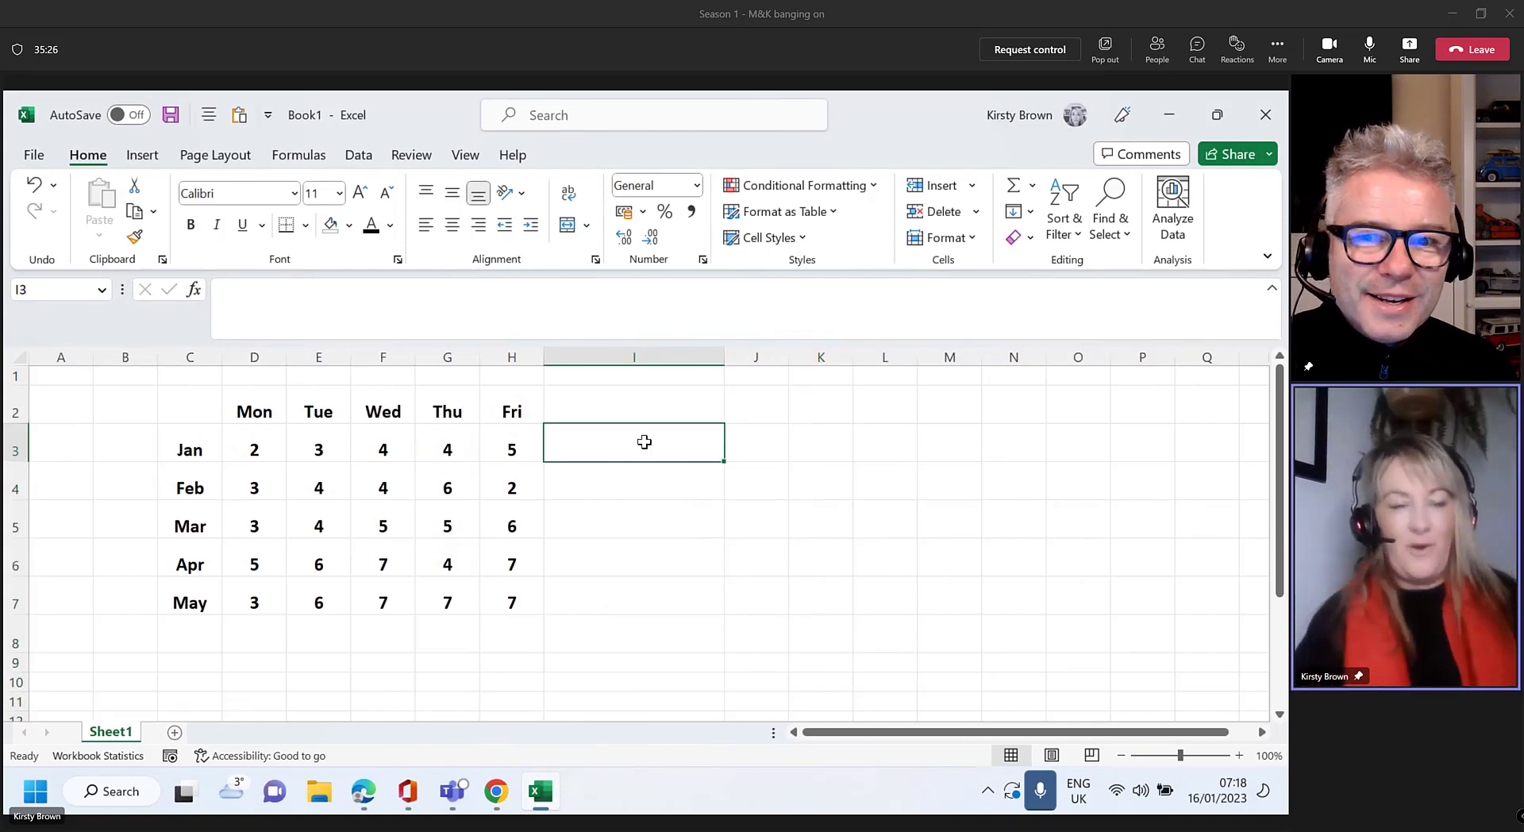
With cell I3 targeted, start a Line sparkline from Insert > Sparklines
{"action": "left_click", "coordinate": [366, 157]}
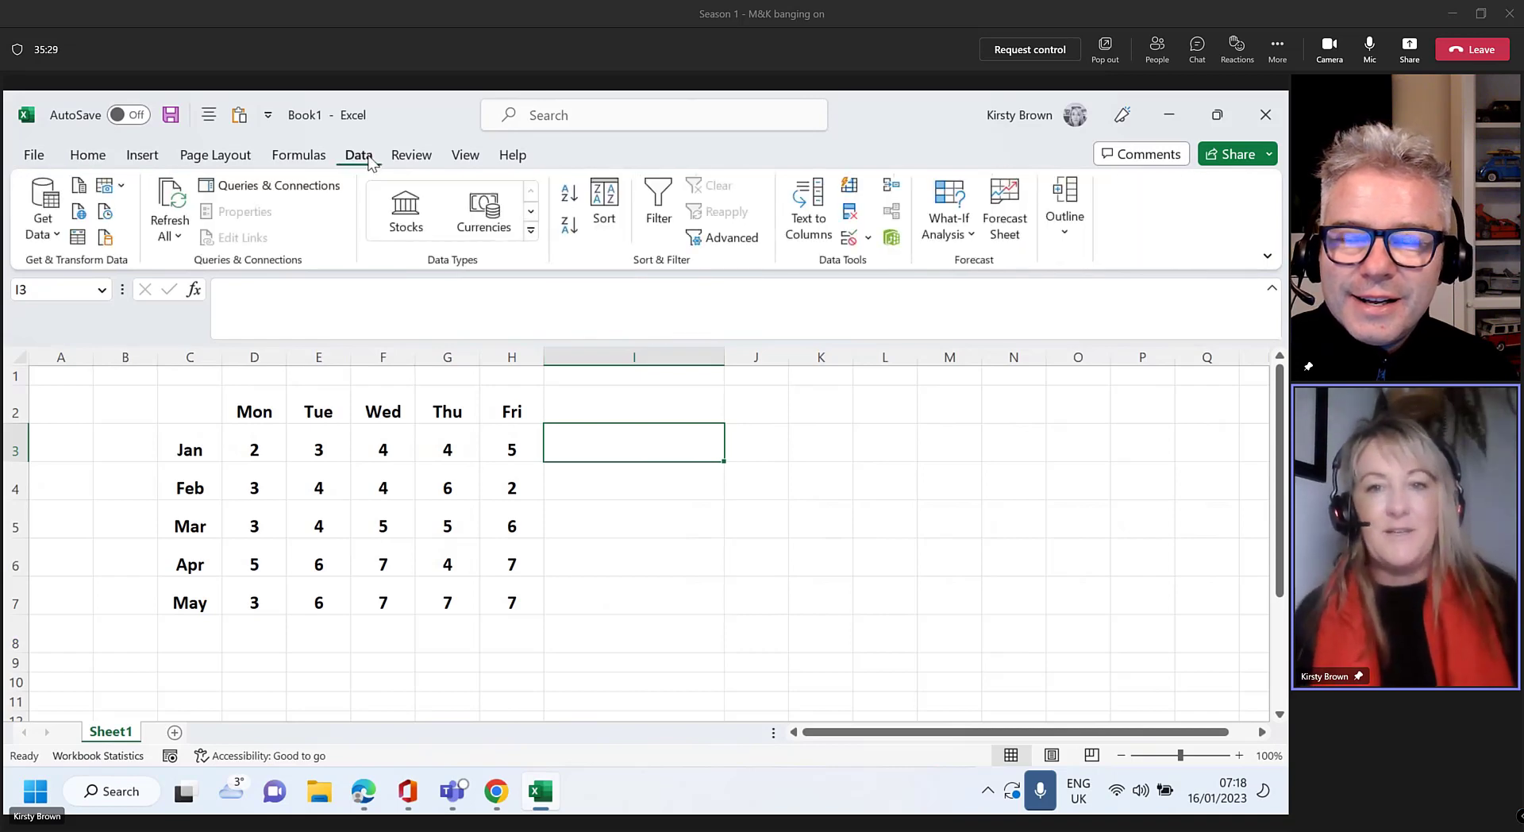
{"action": "left_click", "coordinate": [143, 156]}
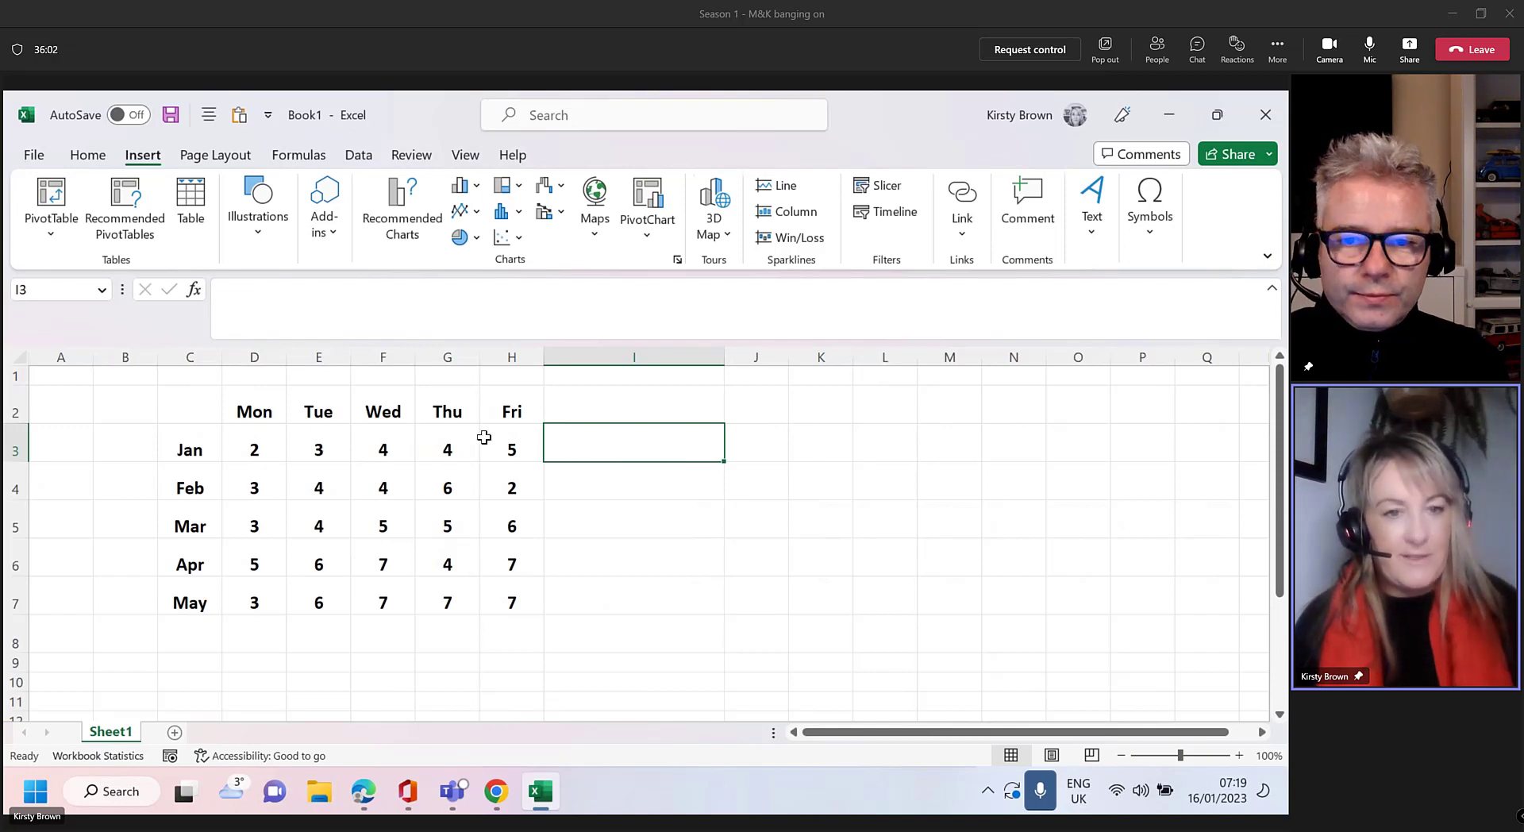
{"action": "left_click", "coordinate": [630, 445]}
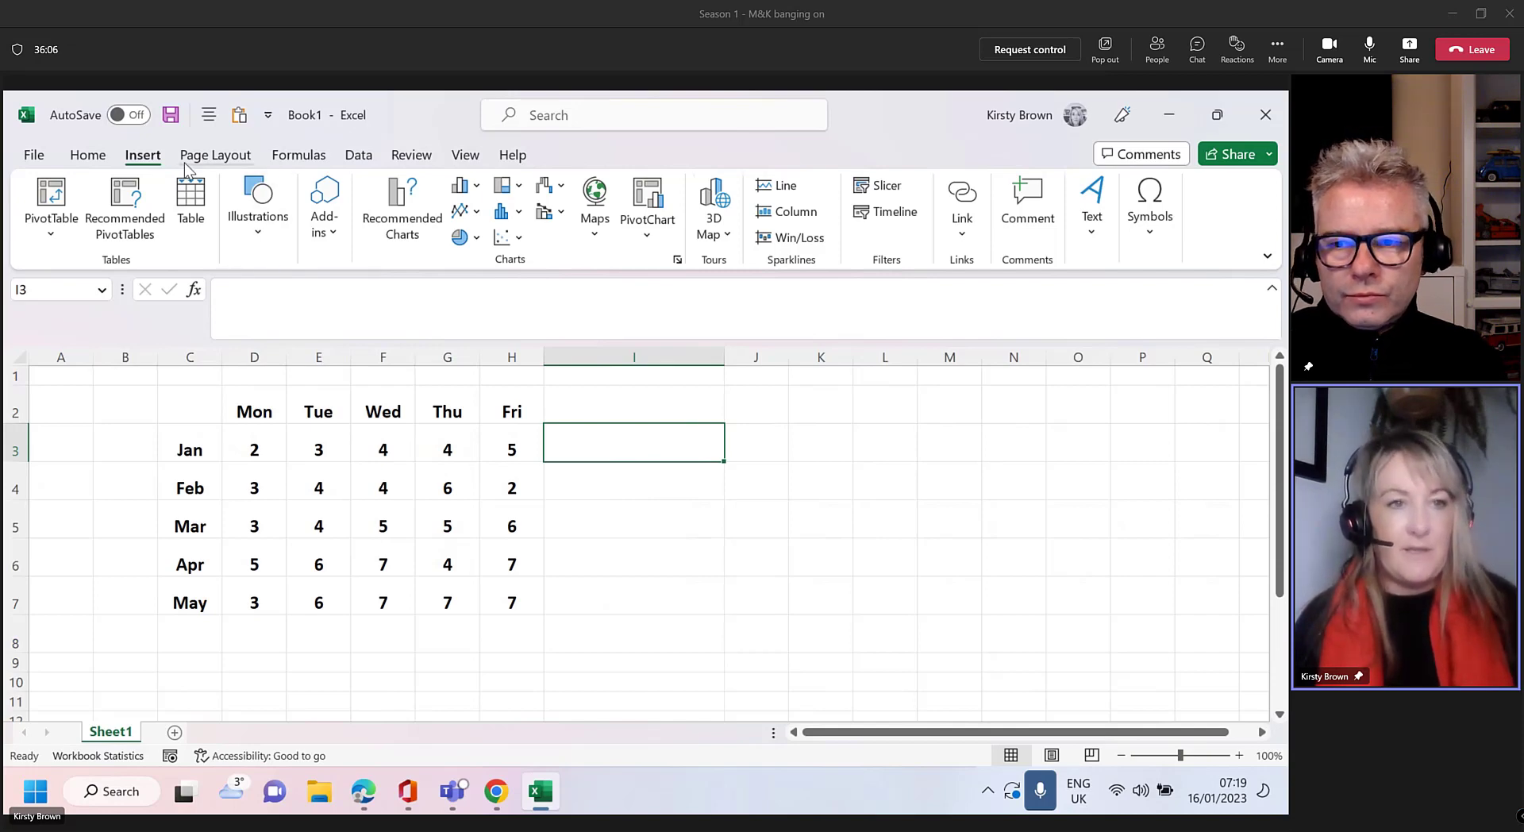
{"action": "left_click", "coordinate": [142, 156]}
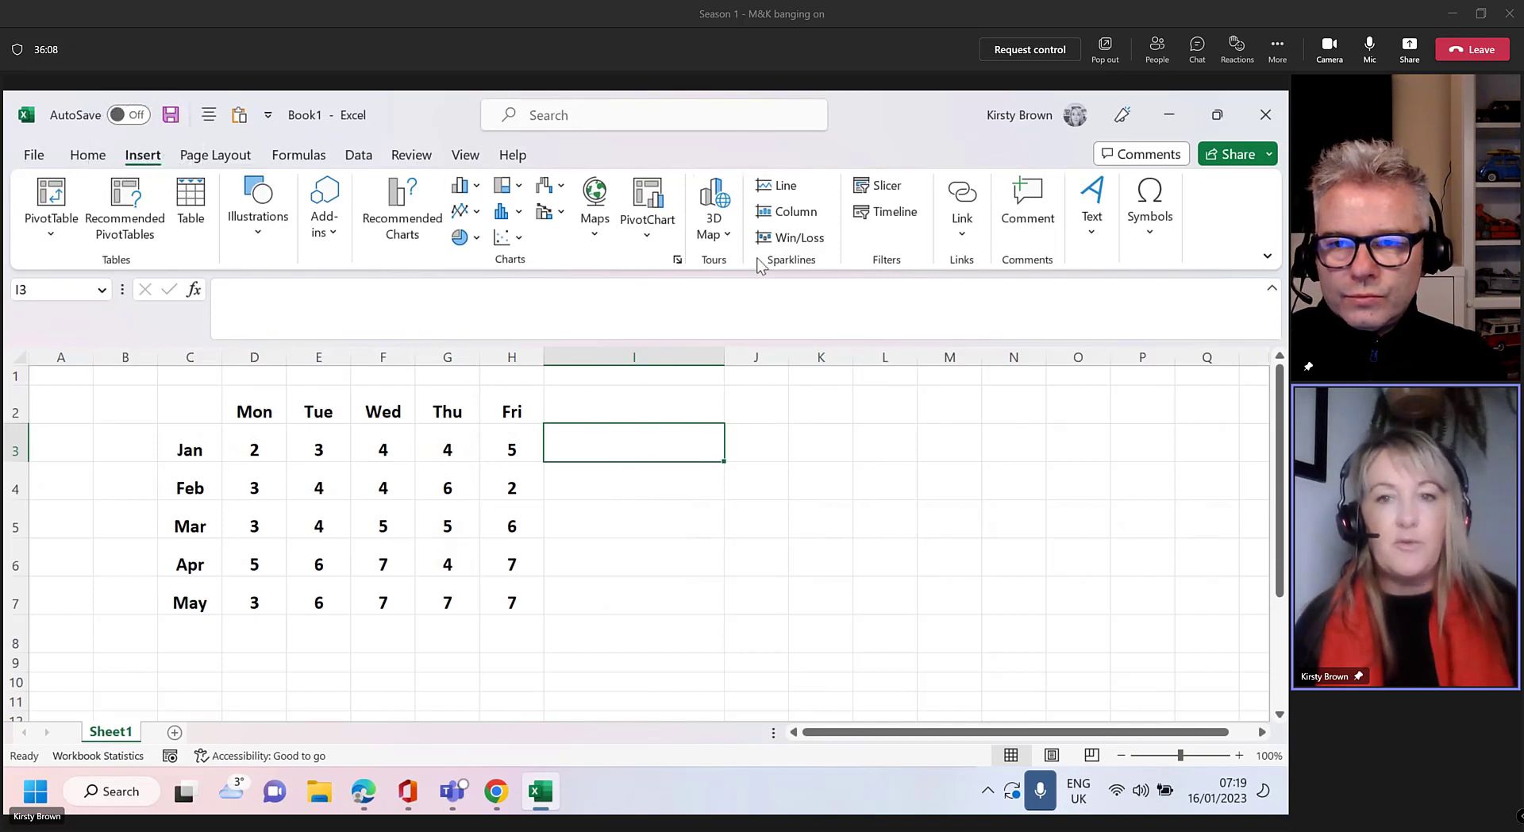
{"action": "left_click", "coordinate": [785, 262]}
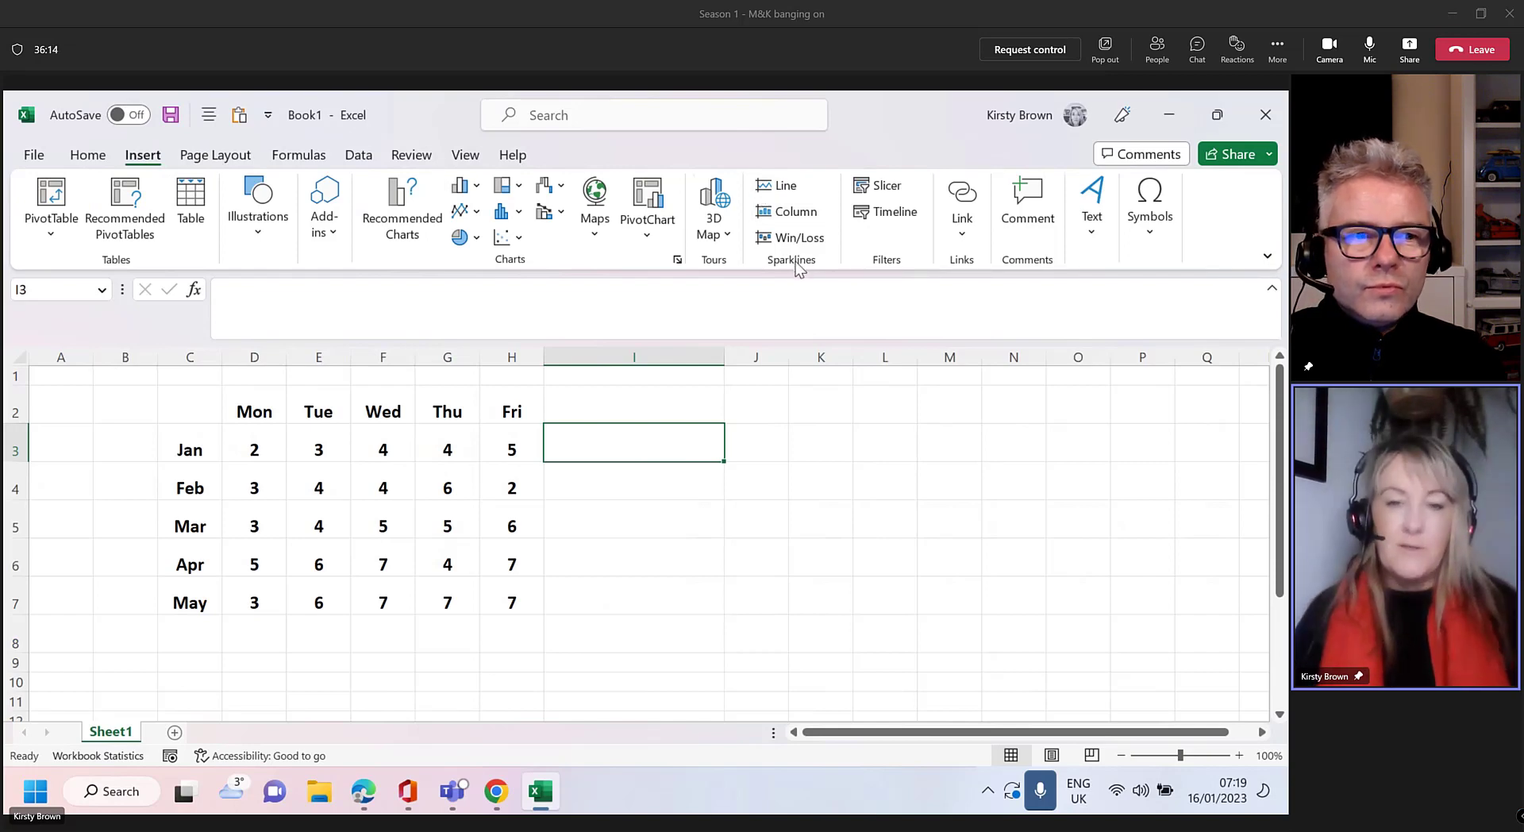
{"action": "left_click", "coordinate": [793, 187]}
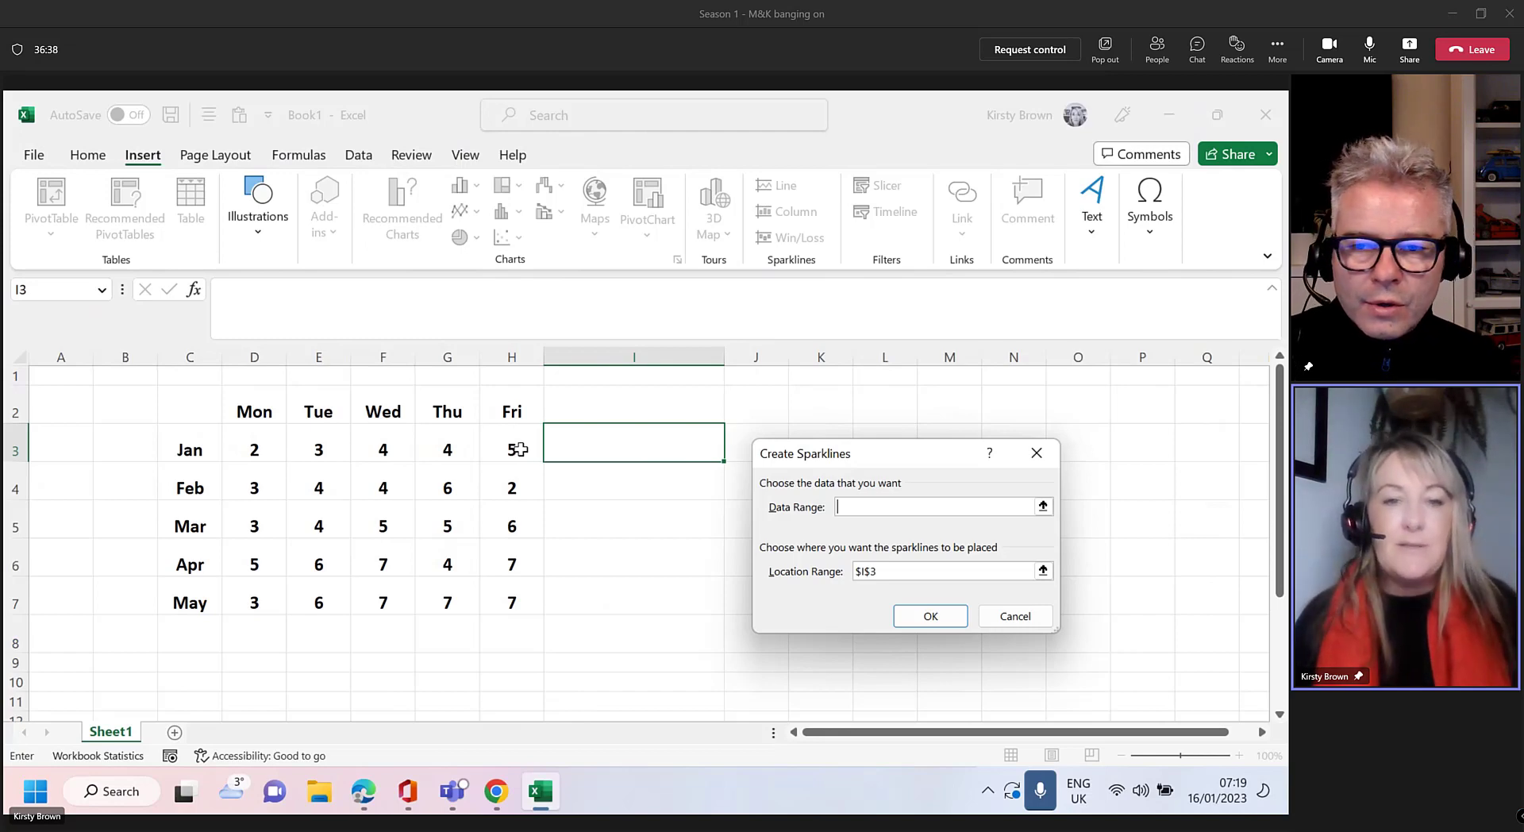
Create the I3 line sparkline from Jan's data range D3:H3
{"action": "left_click_drag", "start_coordinate": [519, 449], "coordinate": [270, 451]}
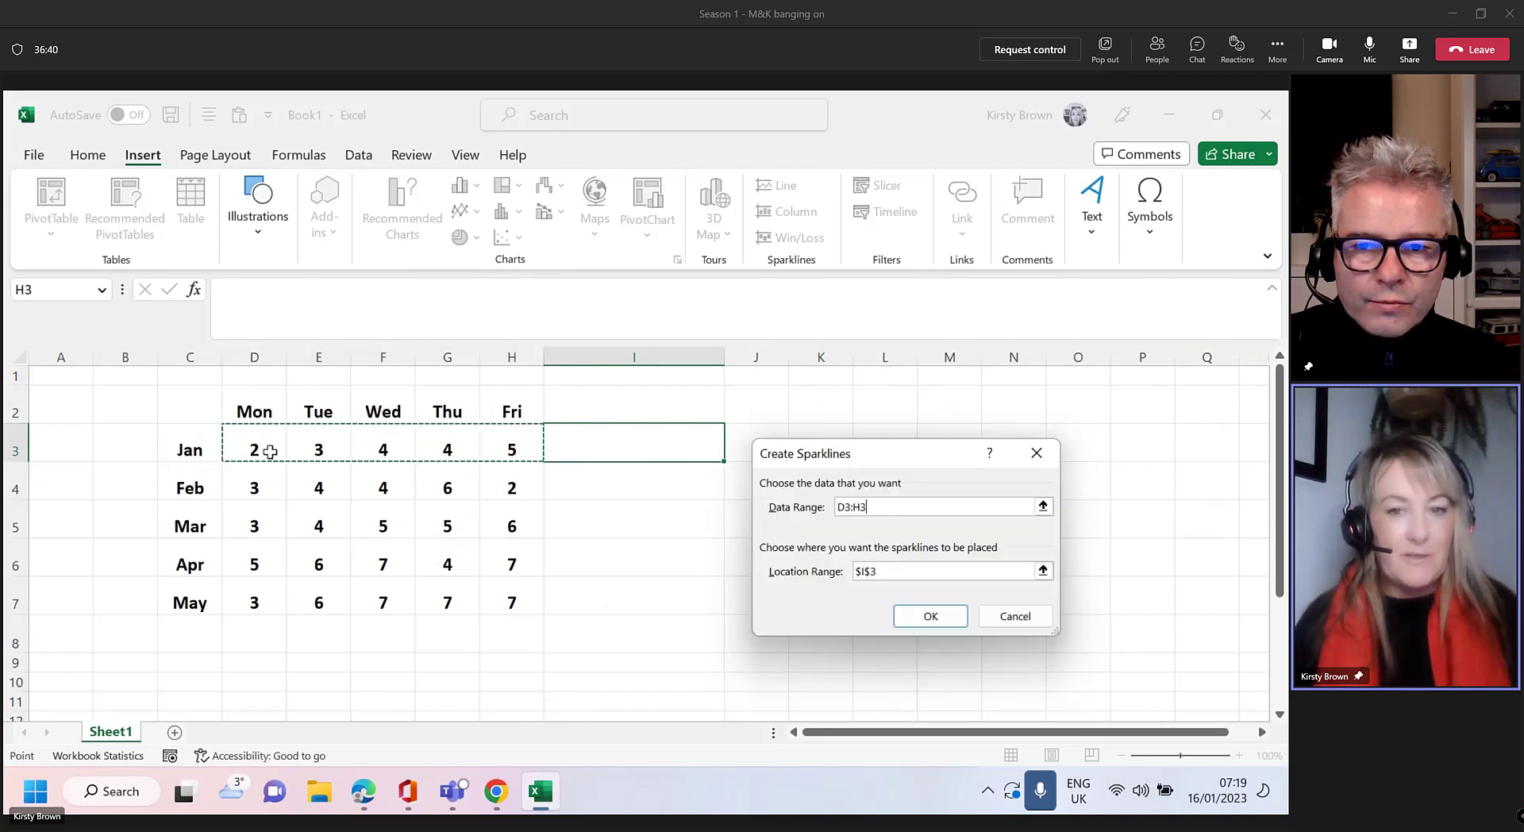
{"action": "left_click", "coordinate": [942, 622]}
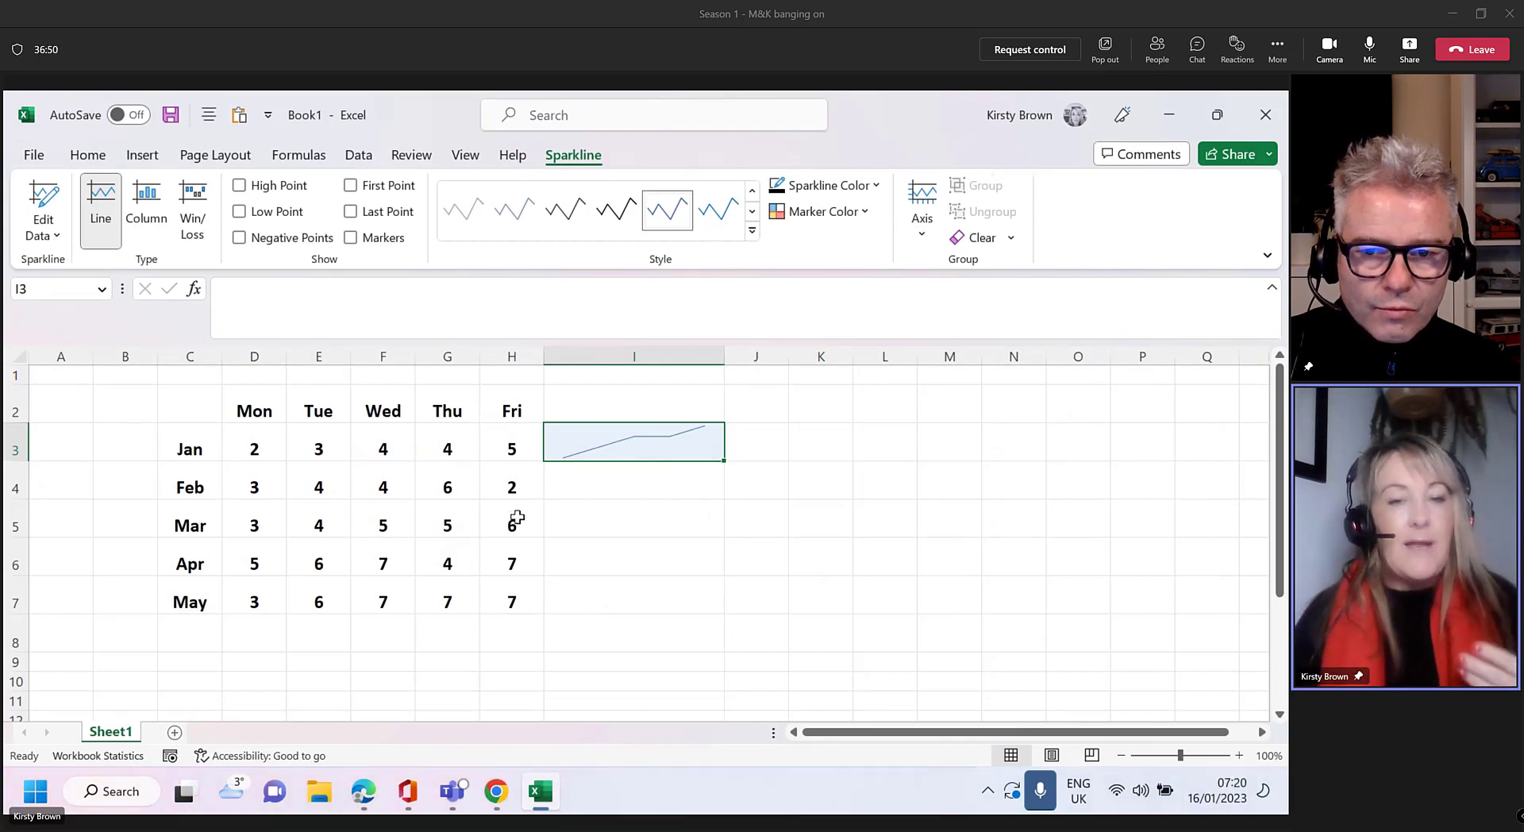
{"action": "left_click", "coordinate": [382, 450]}
Change Jan's Wednesday value in F3 to 22
{"action": "type", "text": "4"}
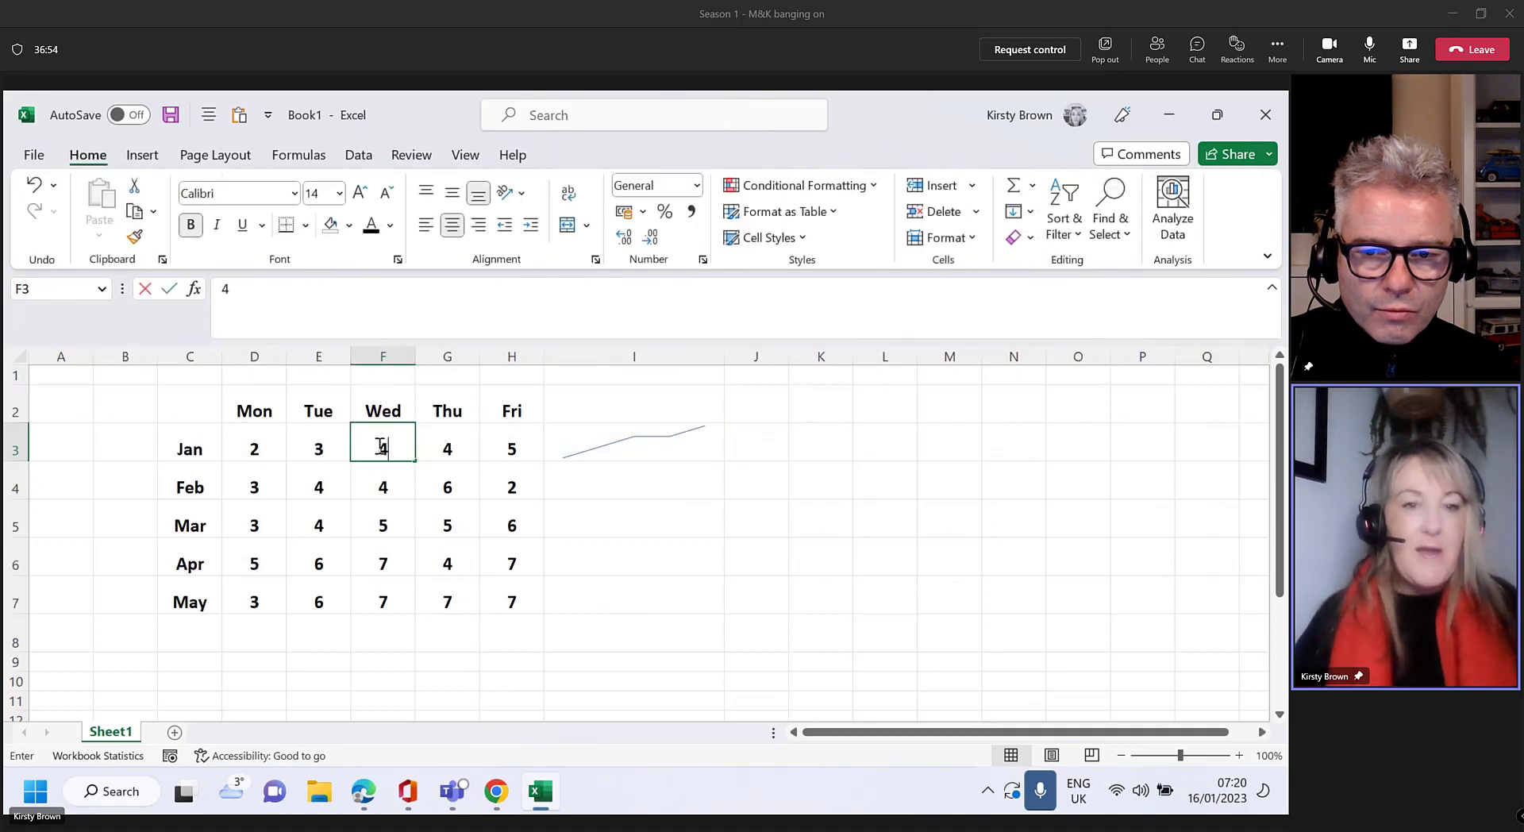
{"action": "key", "text": "BackSpace"}
{"action": "type", "text": "22"}
{"action": "left_click", "coordinate": [633, 486]}
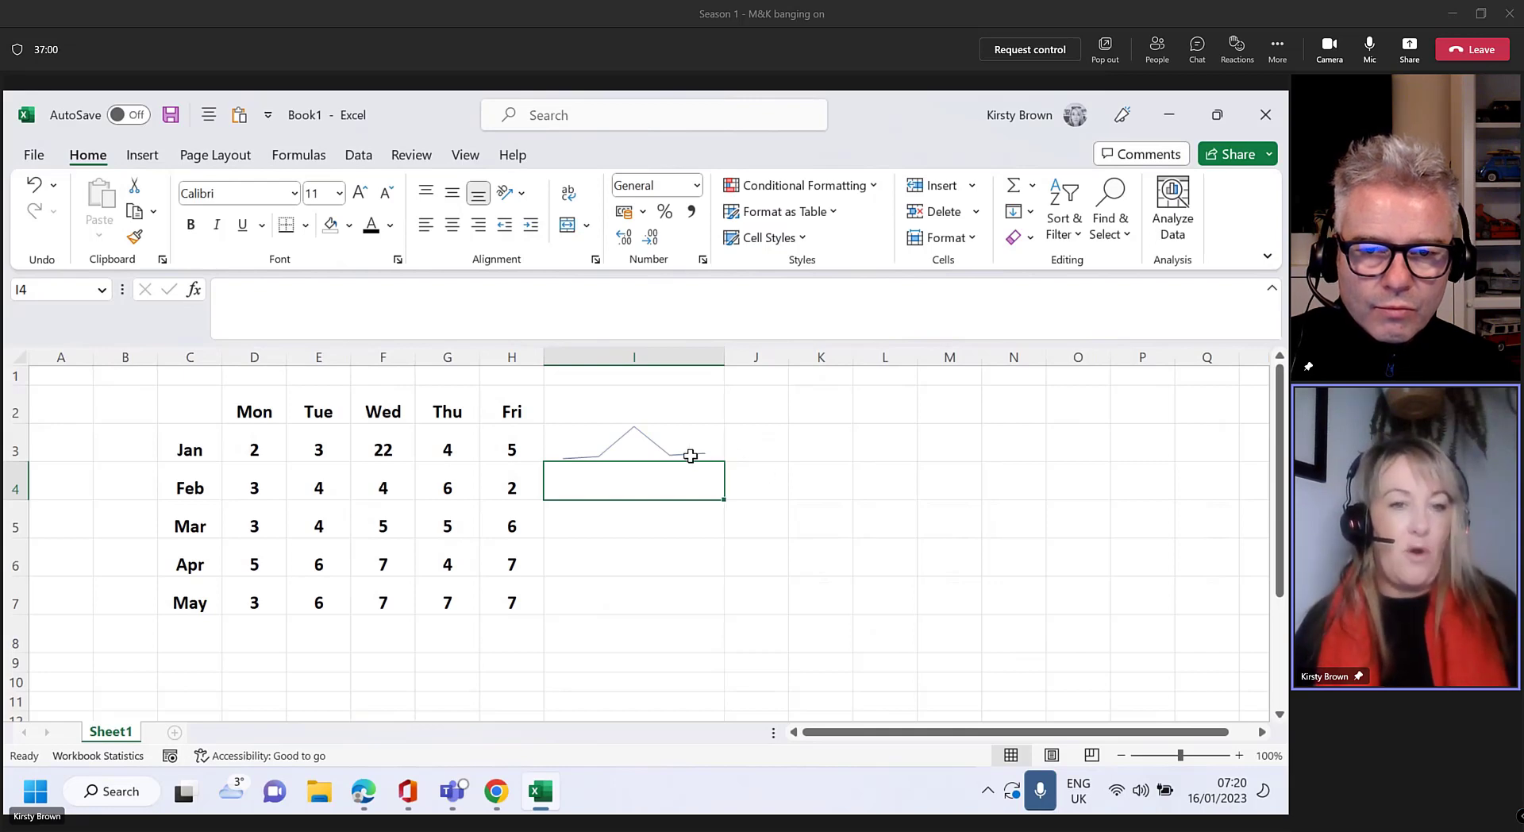
Fill the I3 line sparkline down through I7 for every month
{"action": "left_click", "coordinate": [679, 443]}
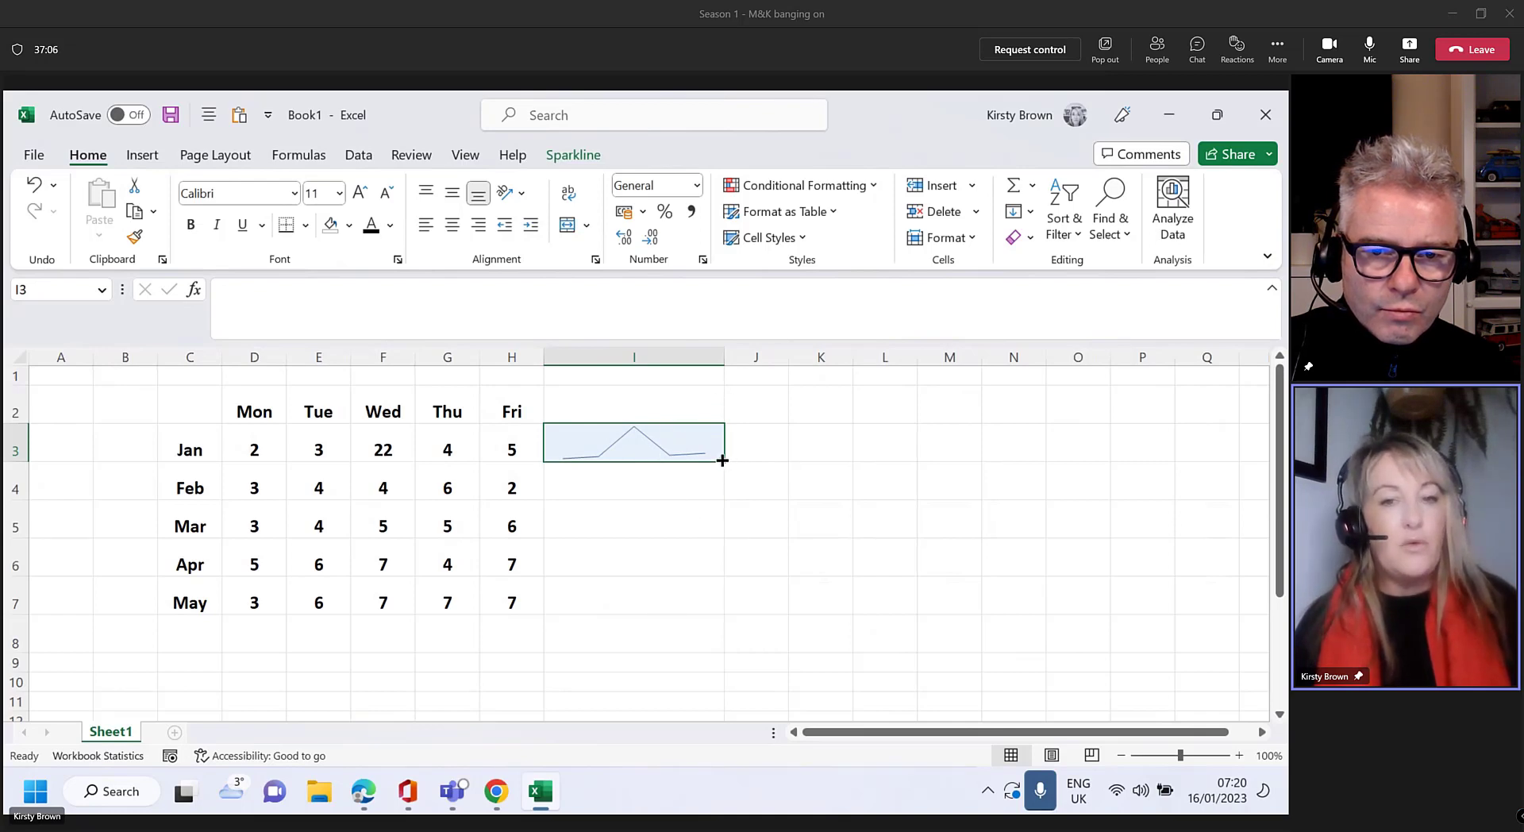
{"action": "left_click_drag", "start_coordinate": [723, 459], "coordinate": [699, 610]}
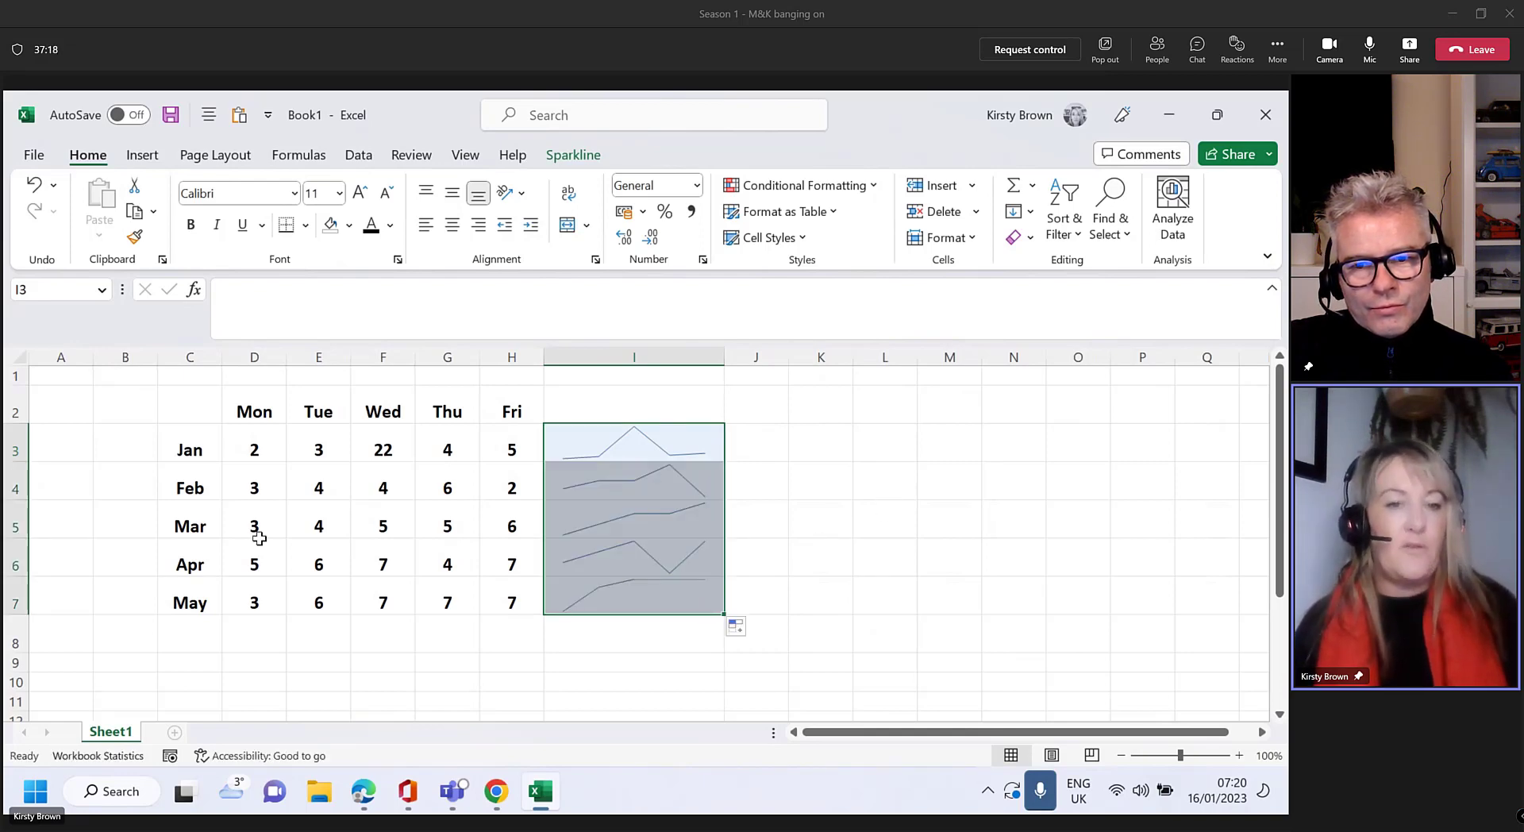
{"action": "left_click", "coordinate": [321, 530]}
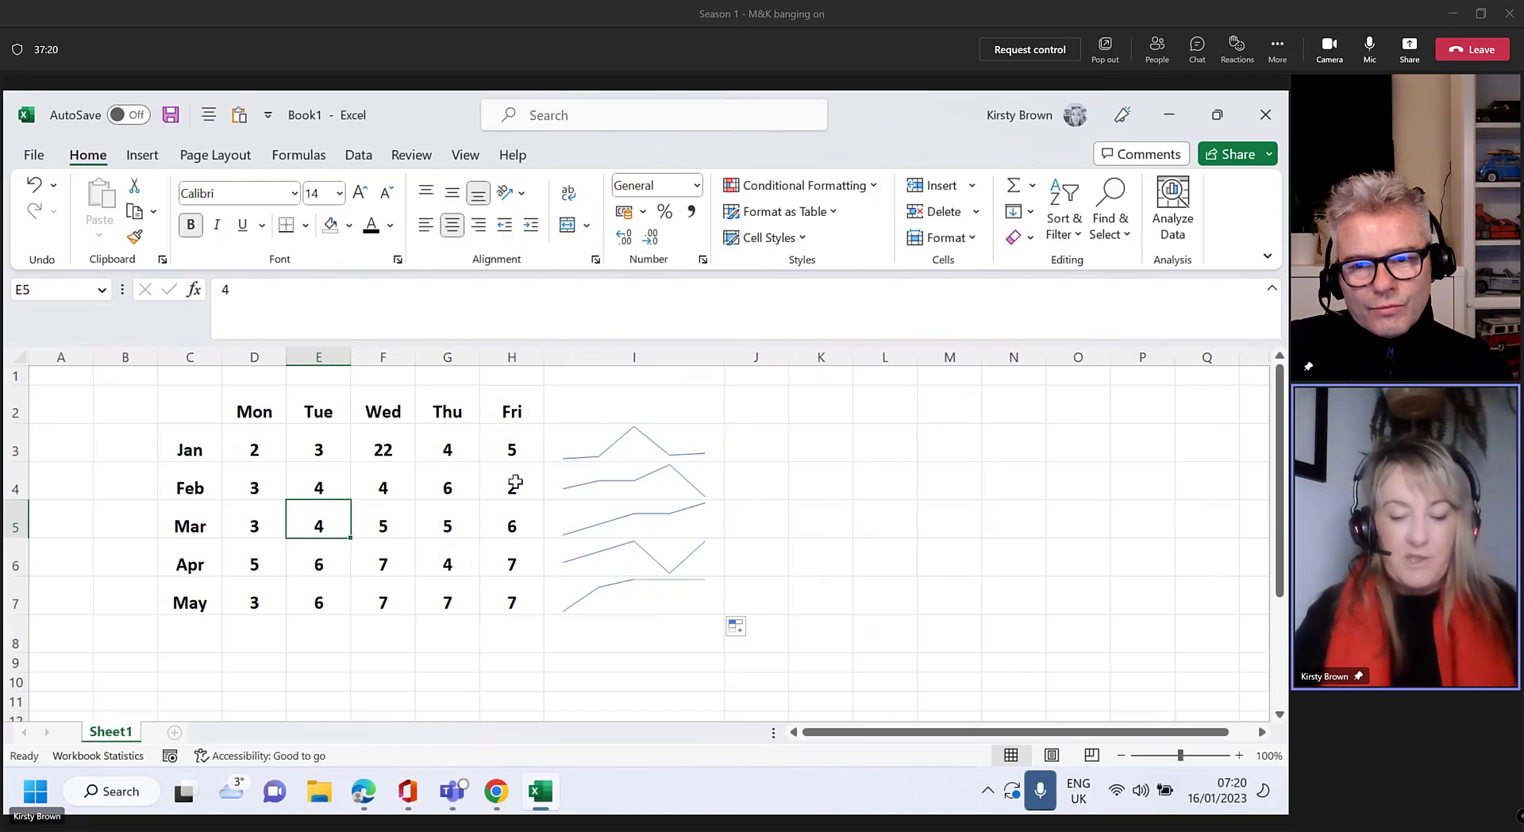
Set March's Tuesday value in E5 to 10, then select sparklines I3:I7
{"action": "type", "text": "10"}
{"action": "key", "text": "Return"}
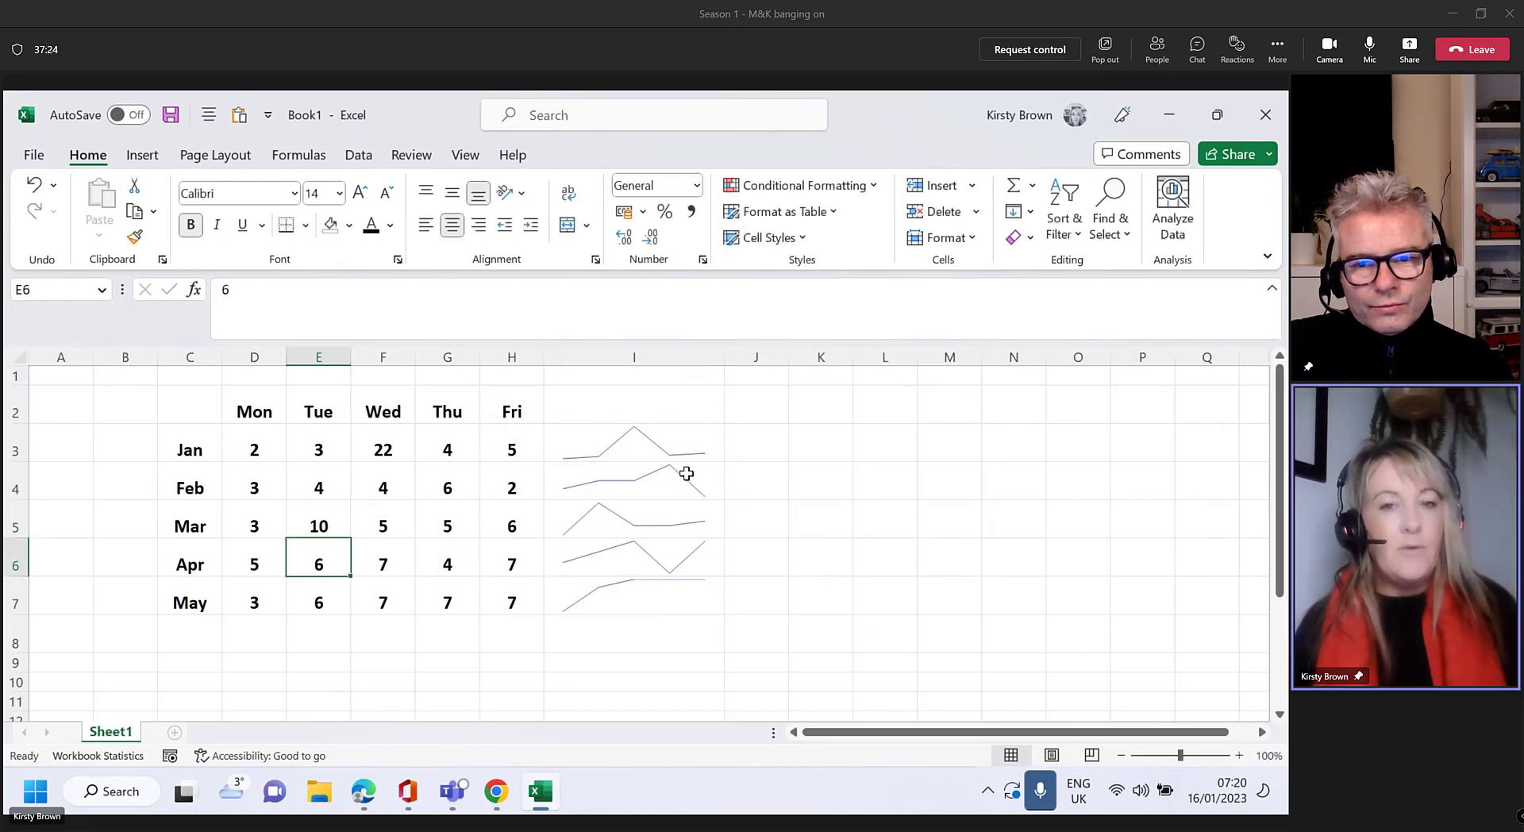
{"action": "left_click", "coordinate": [687, 430]}
{"action": "left_click_drag", "start_coordinate": [693, 465], "coordinate": [684, 601]}
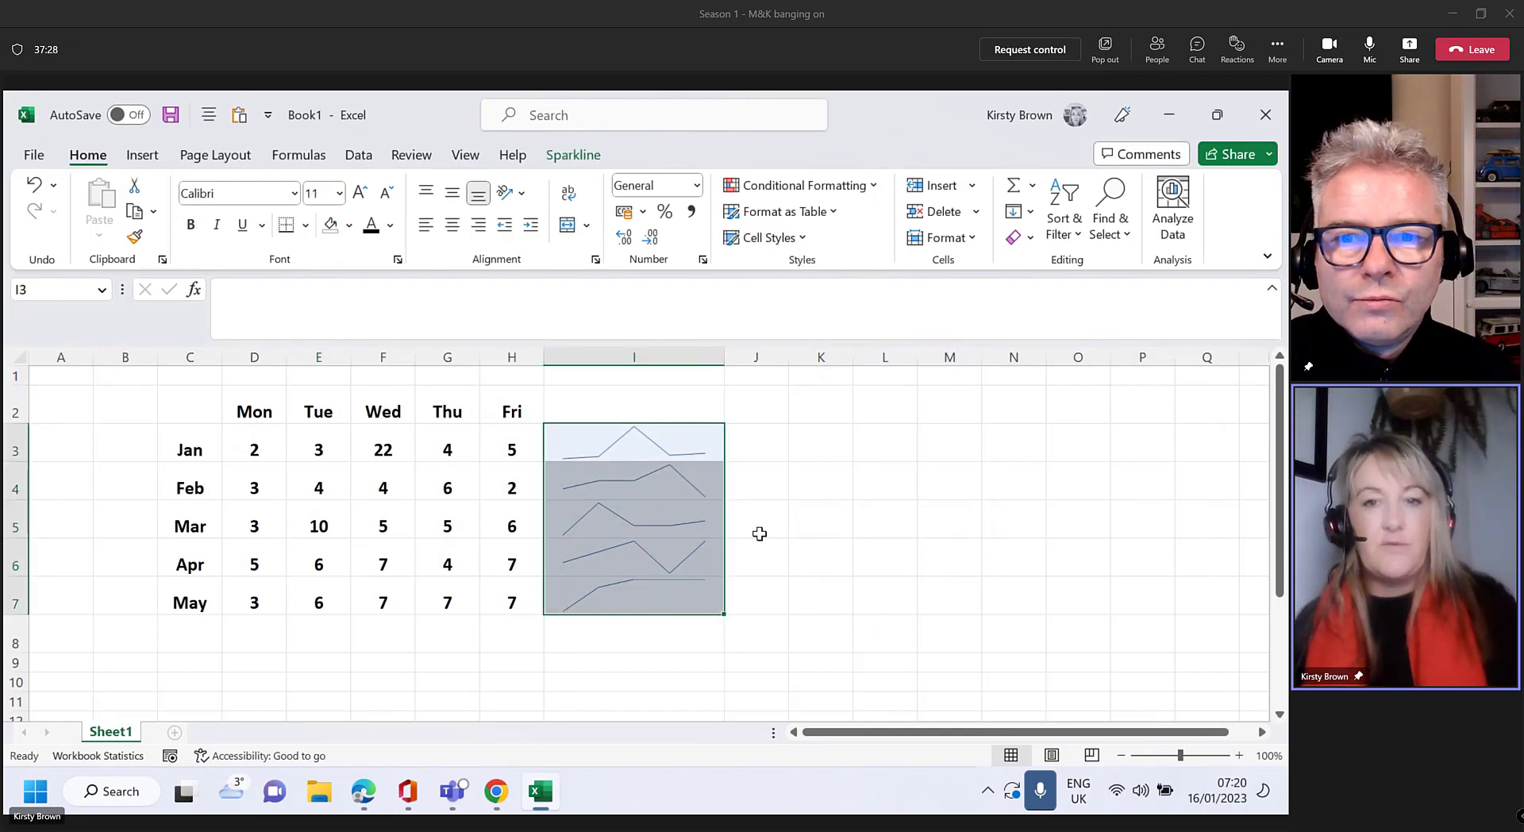
Clear All from I3:I7, then start a Column sparkline for cell I3
{"action": "left_click", "coordinate": [1030, 237]}
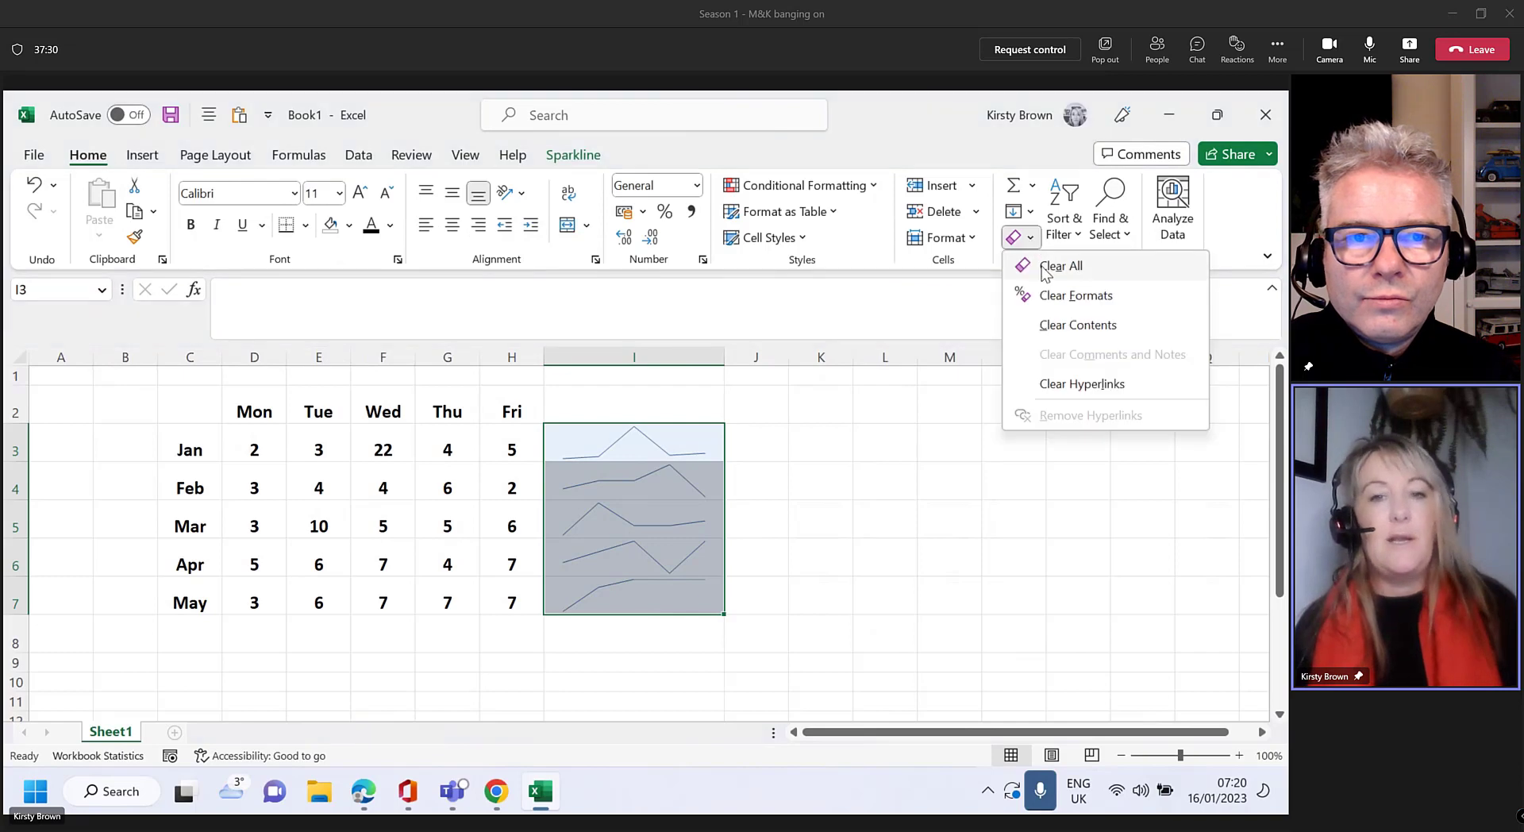
{"action": "left_click", "coordinate": [1049, 264]}
{"action": "left_click", "coordinate": [642, 449]}
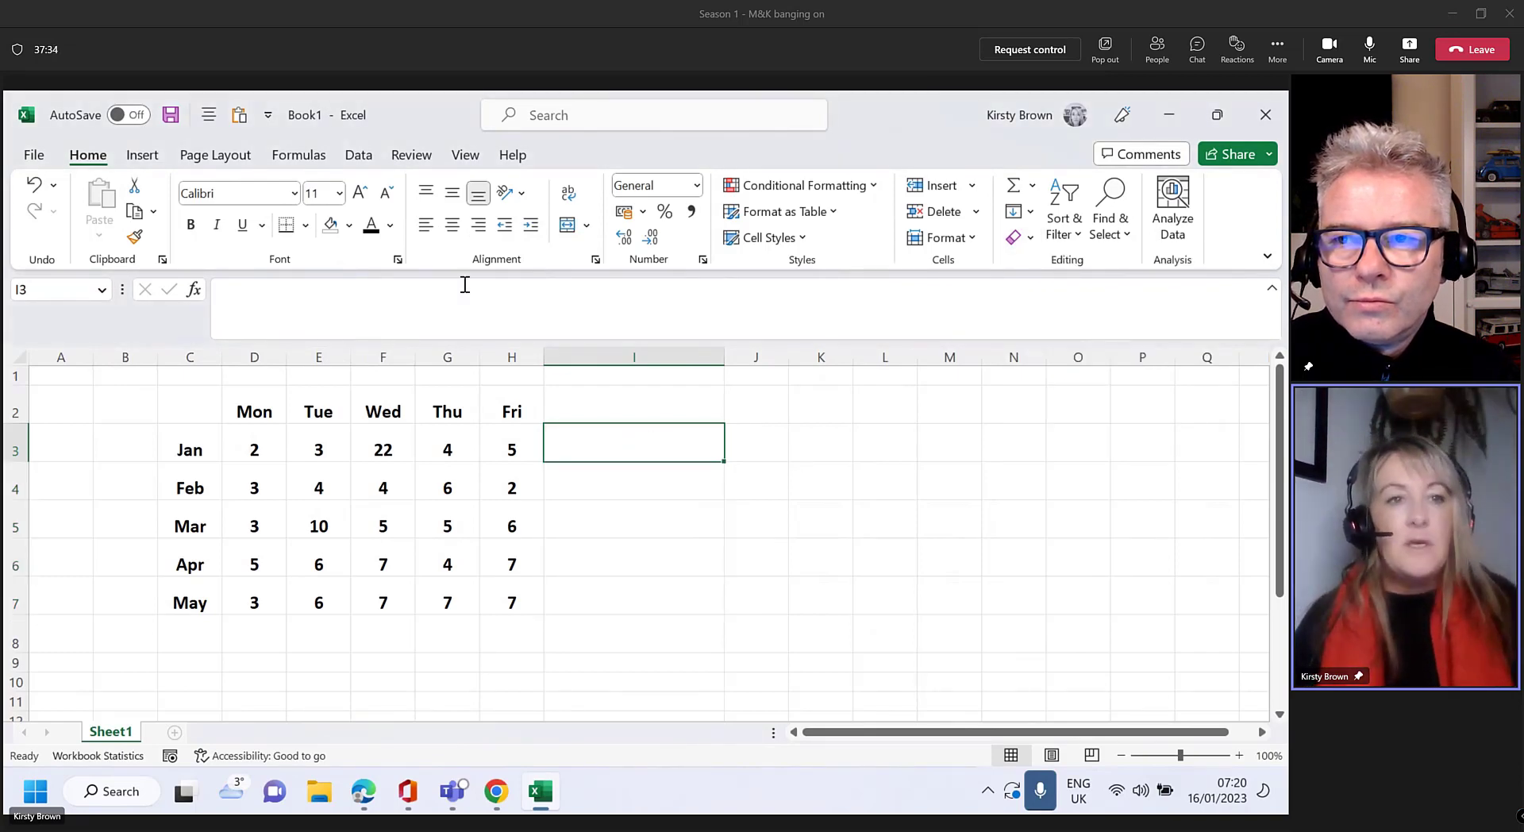
{"action": "left_click", "coordinate": [154, 163]}
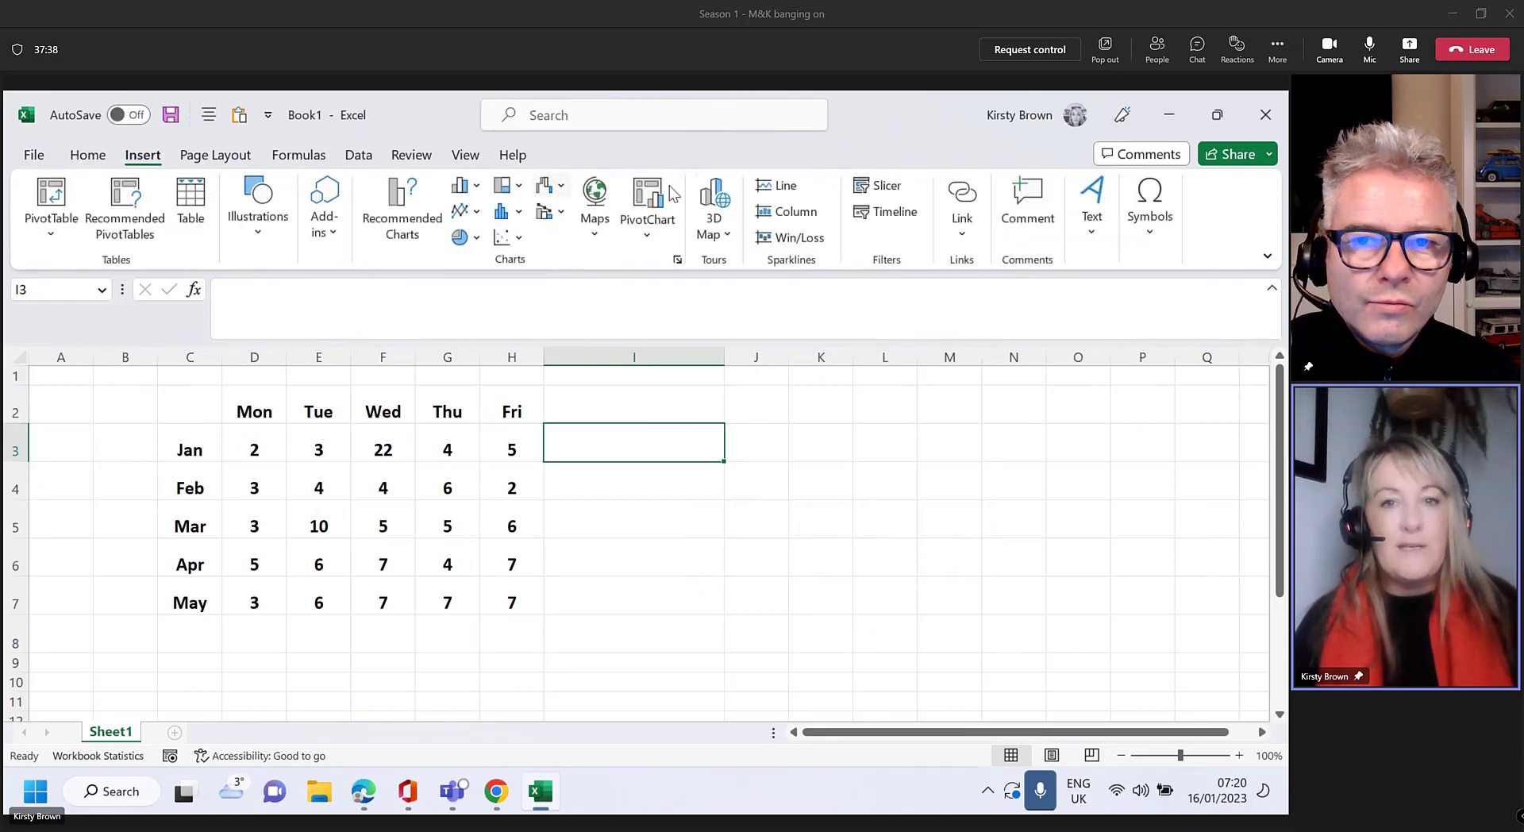
{"action": "left_click", "coordinate": [794, 263]}
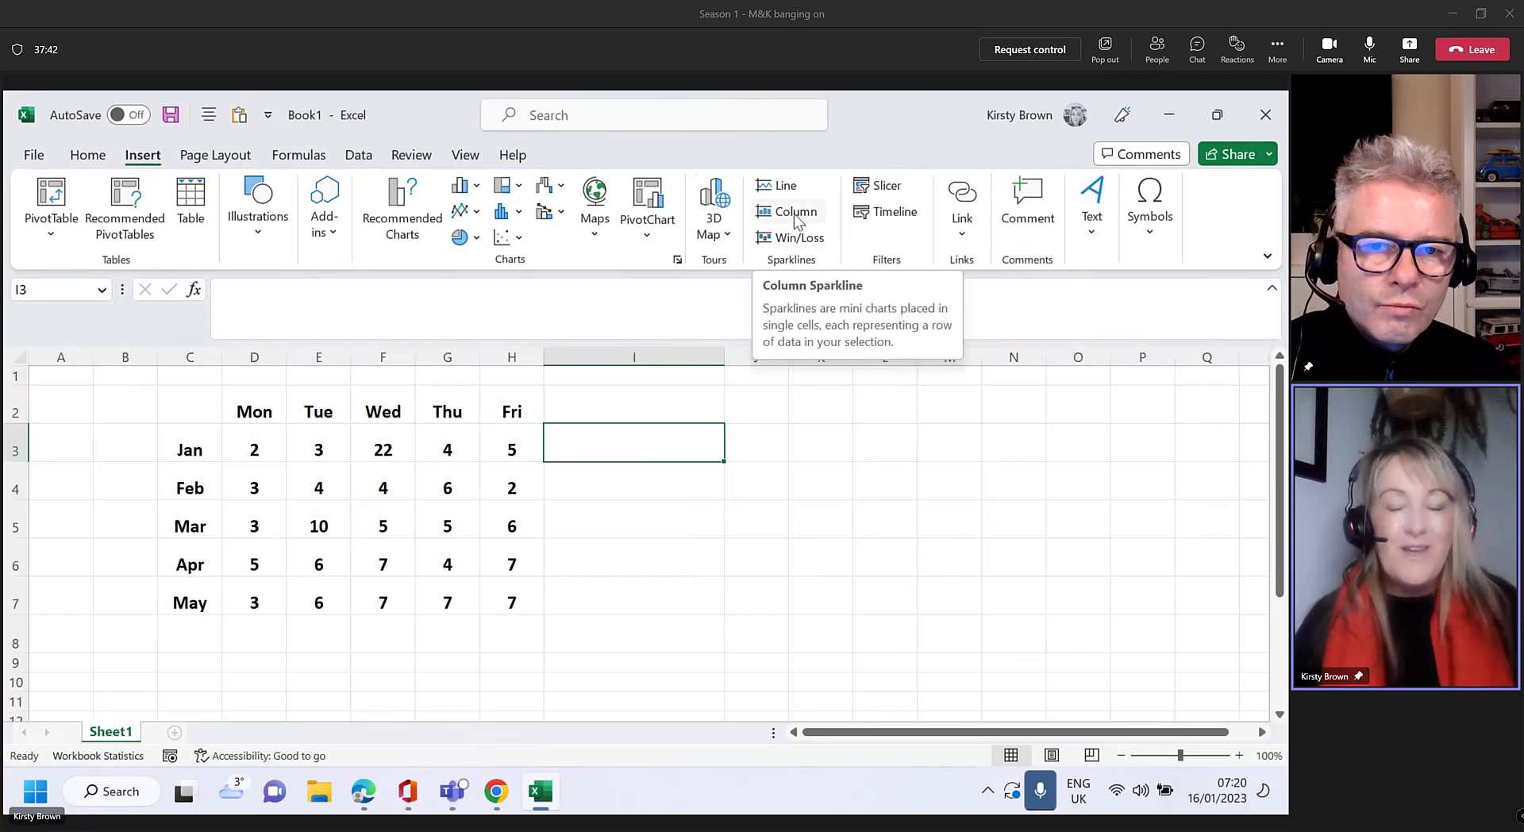
{"action": "left_click", "coordinate": [797, 213]}
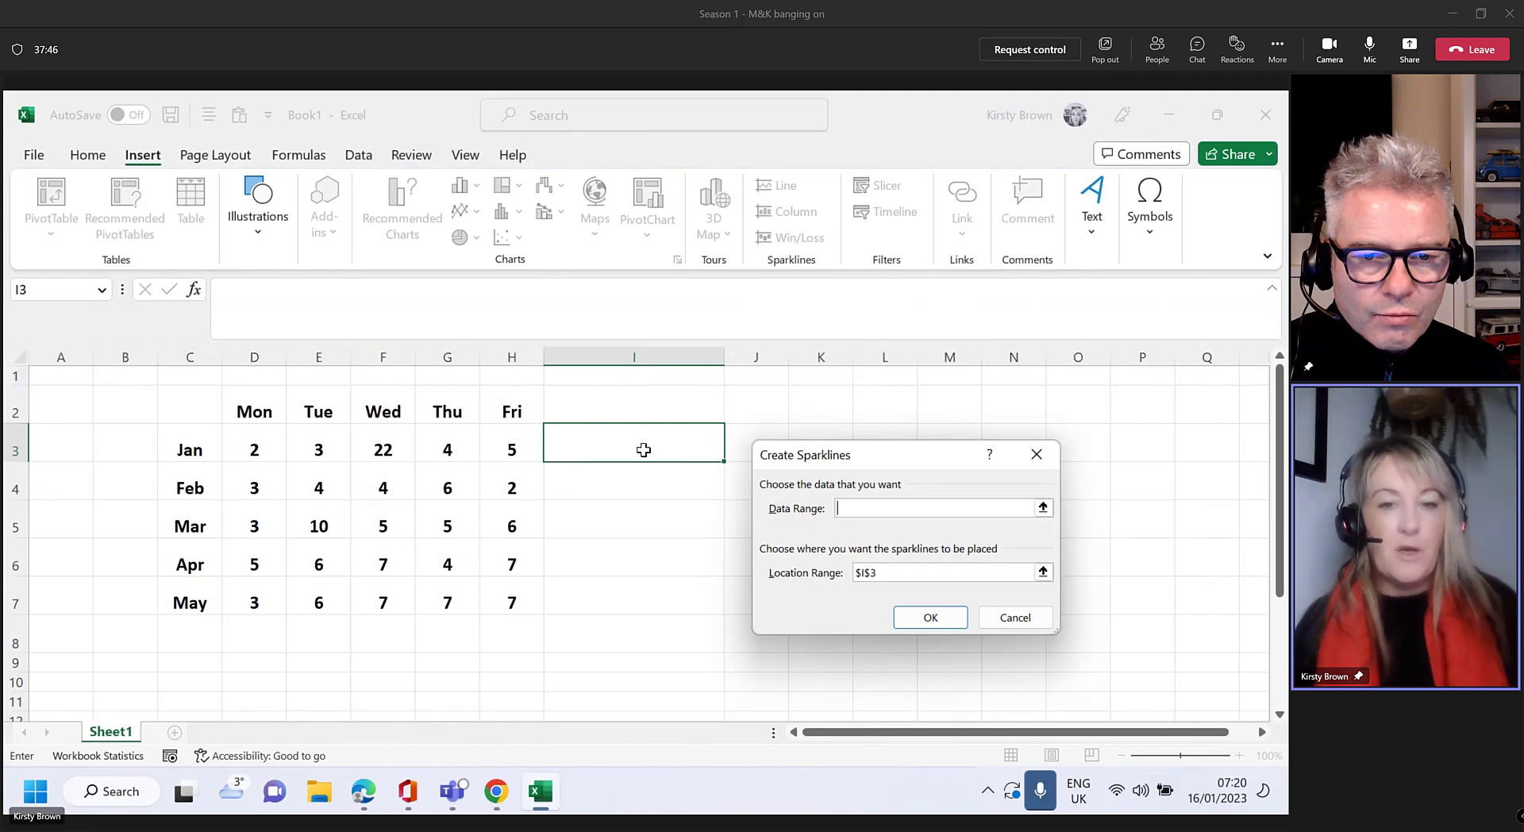
Create a column sparkline in I3 from D3:H3 and fill it down to I7
{"action": "key", "text": "ctrl"}
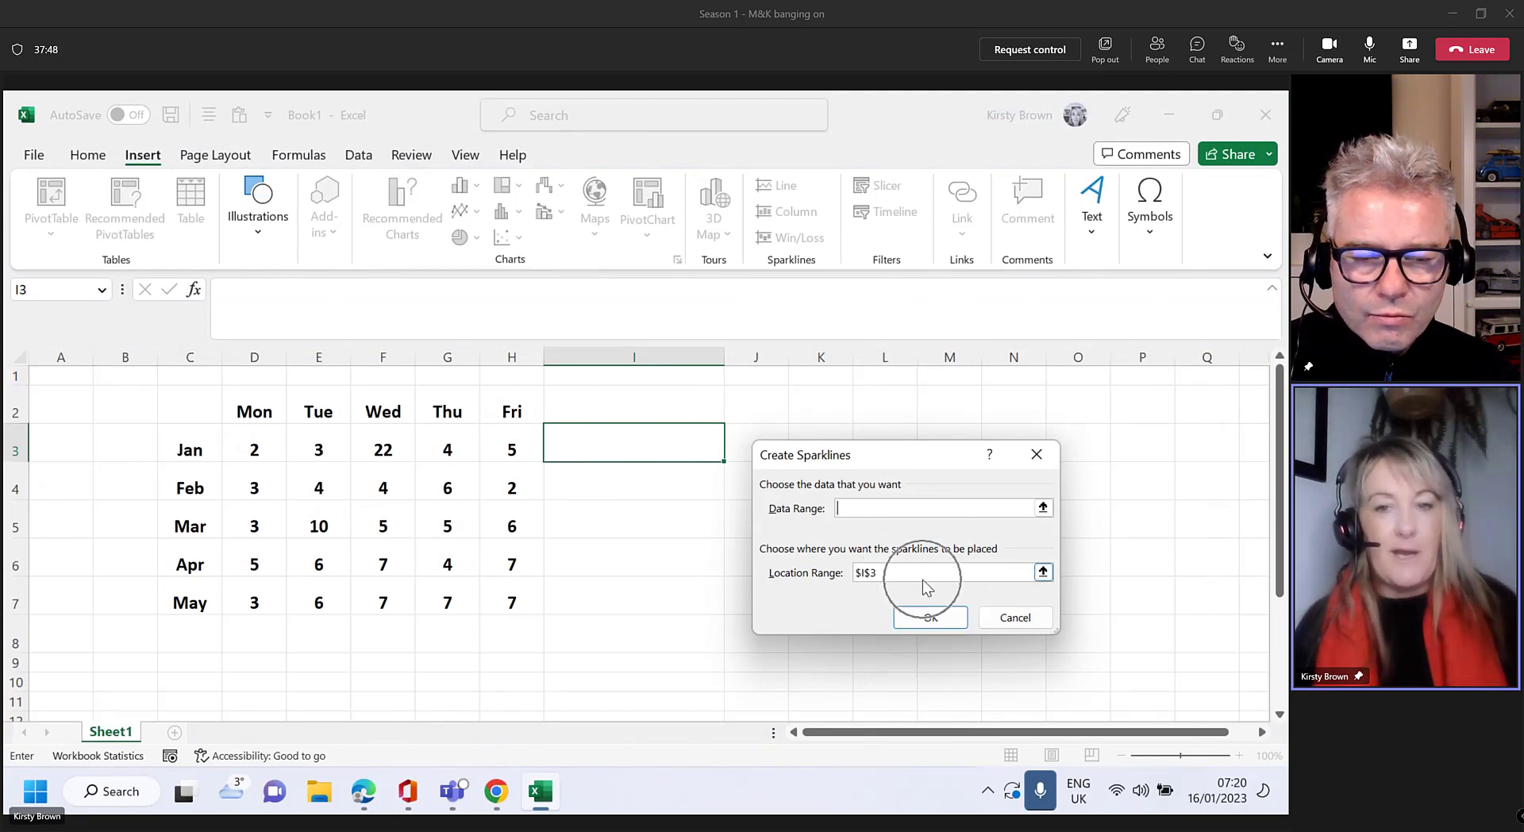
{"action": "left_click_drag", "start_coordinate": [248, 446], "coordinate": [508, 449]}
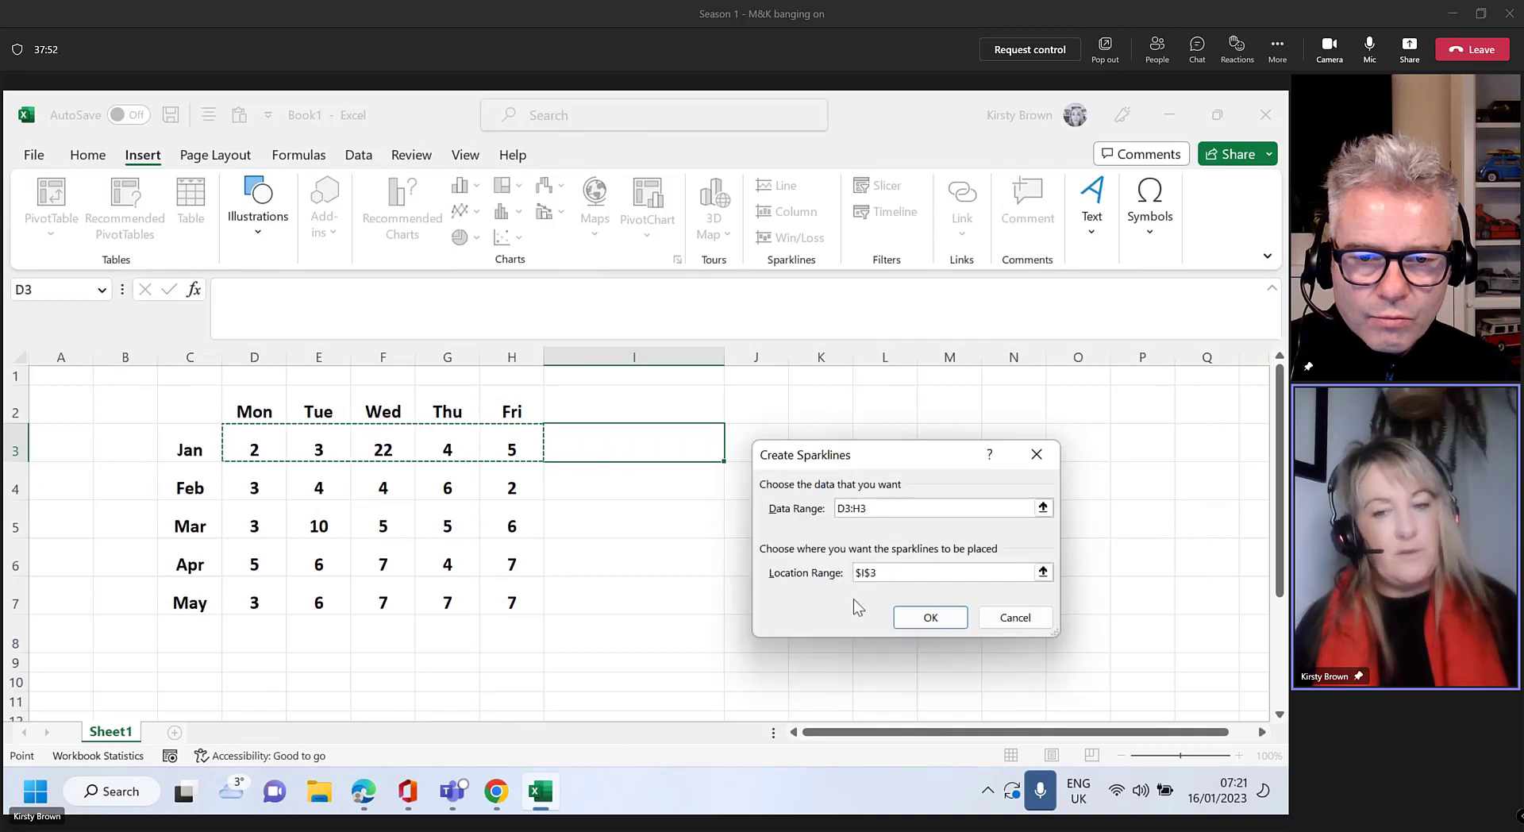
{"action": "left_click", "coordinate": [931, 618]}
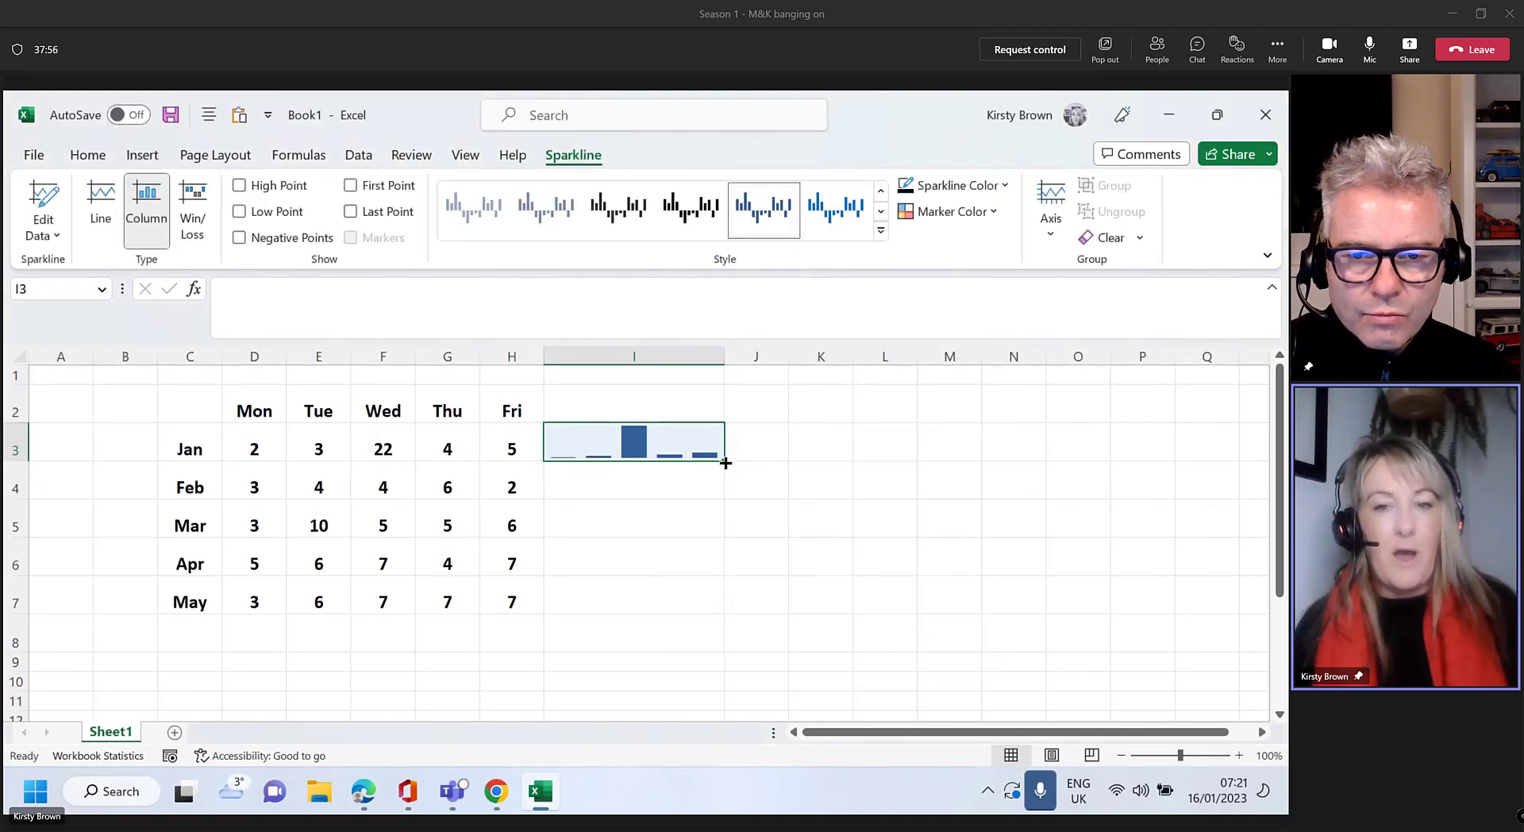
{"action": "left_click_drag", "start_coordinate": [722, 459], "coordinate": [722, 609]}
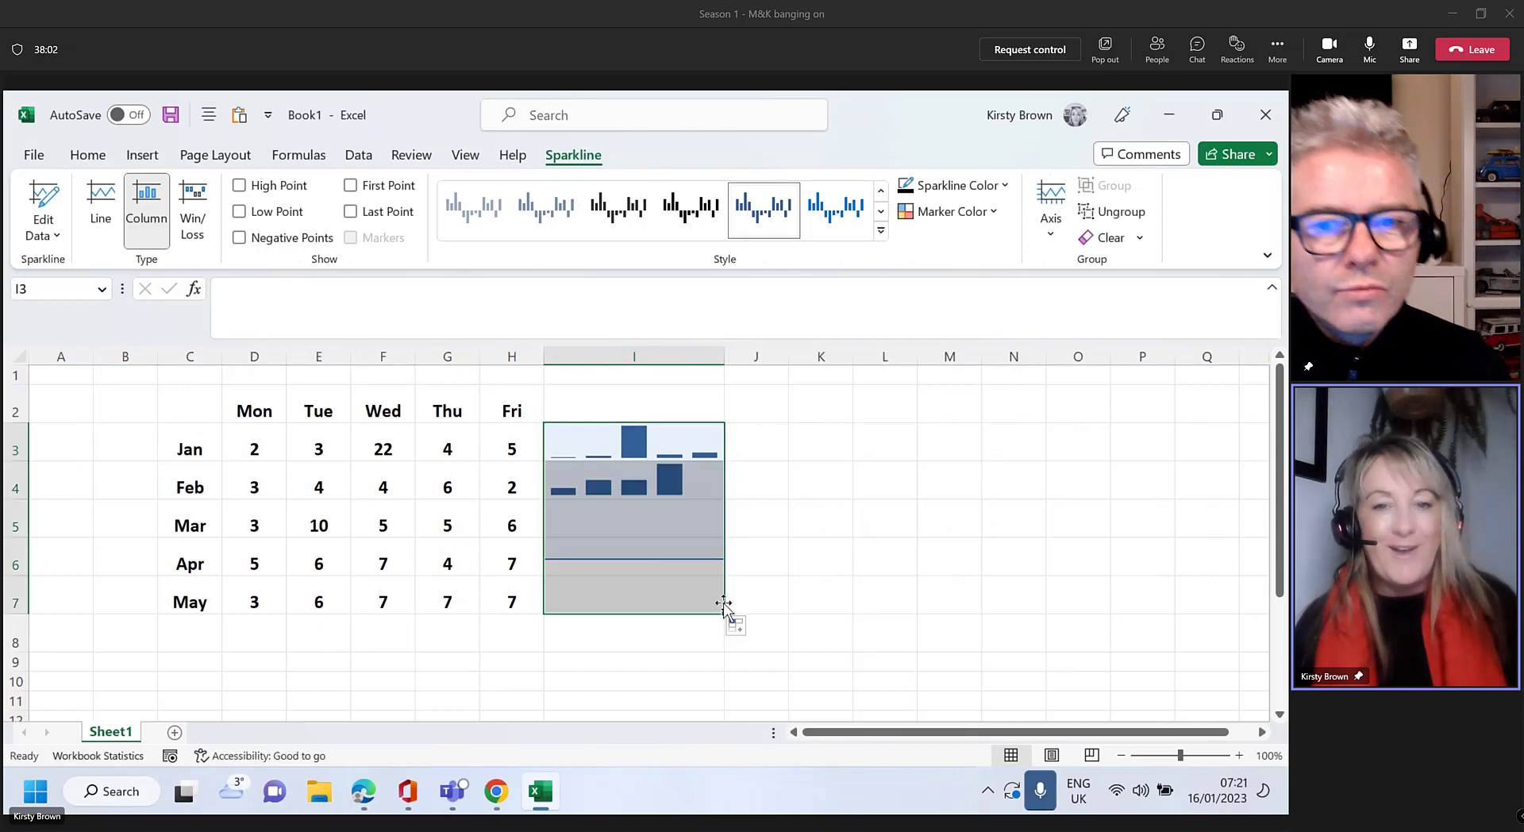
Enter 55 as April's Tuesday value in E6
{"action": "left_click", "coordinate": [324, 536]}
{"action": "left_click", "coordinate": [325, 559]}
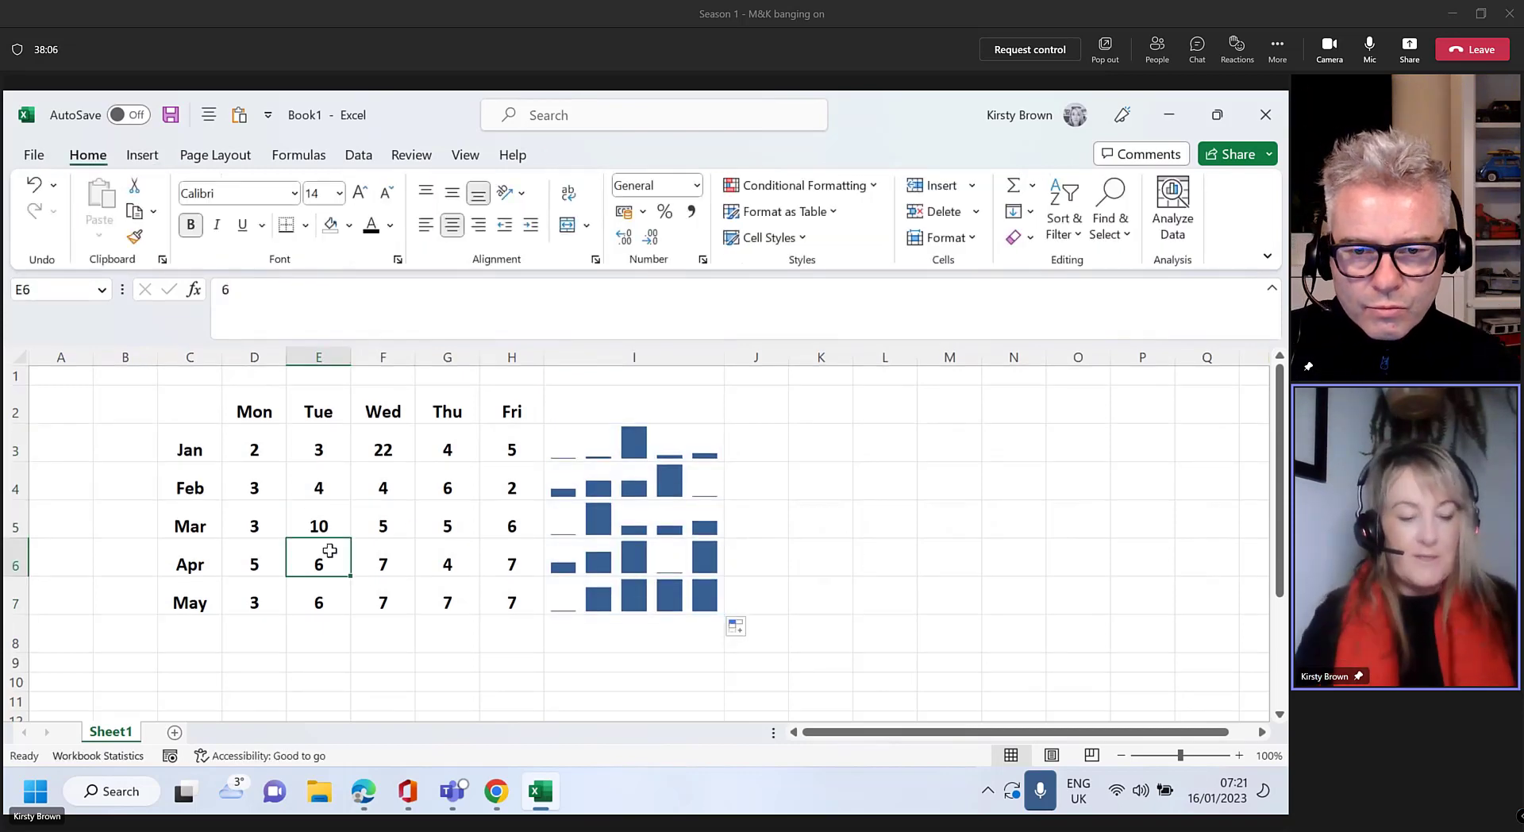
{"action": "type", "text": "55"}
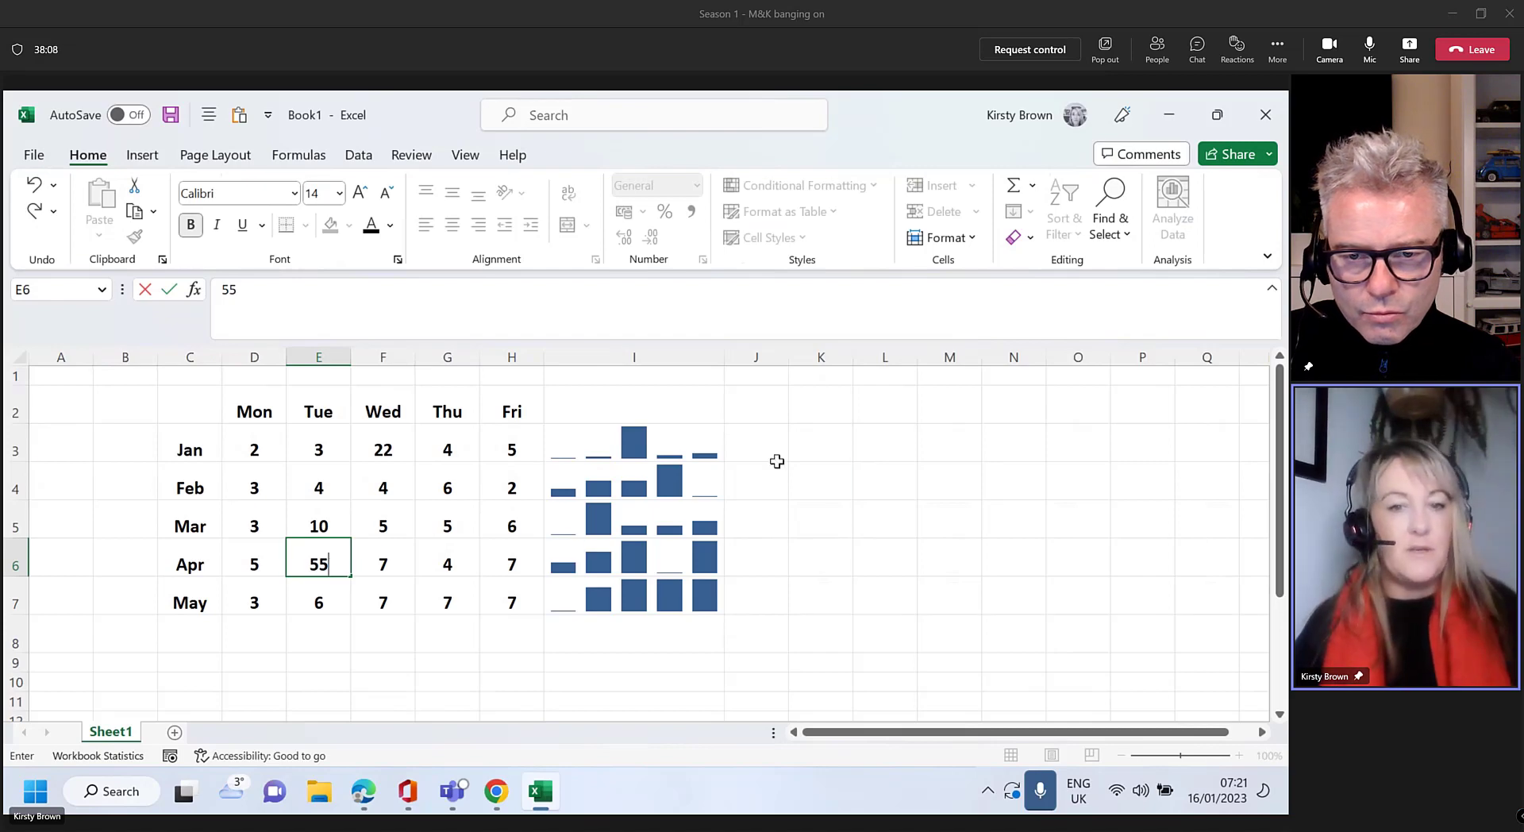
{"action": "left_click", "coordinate": [866, 484]}
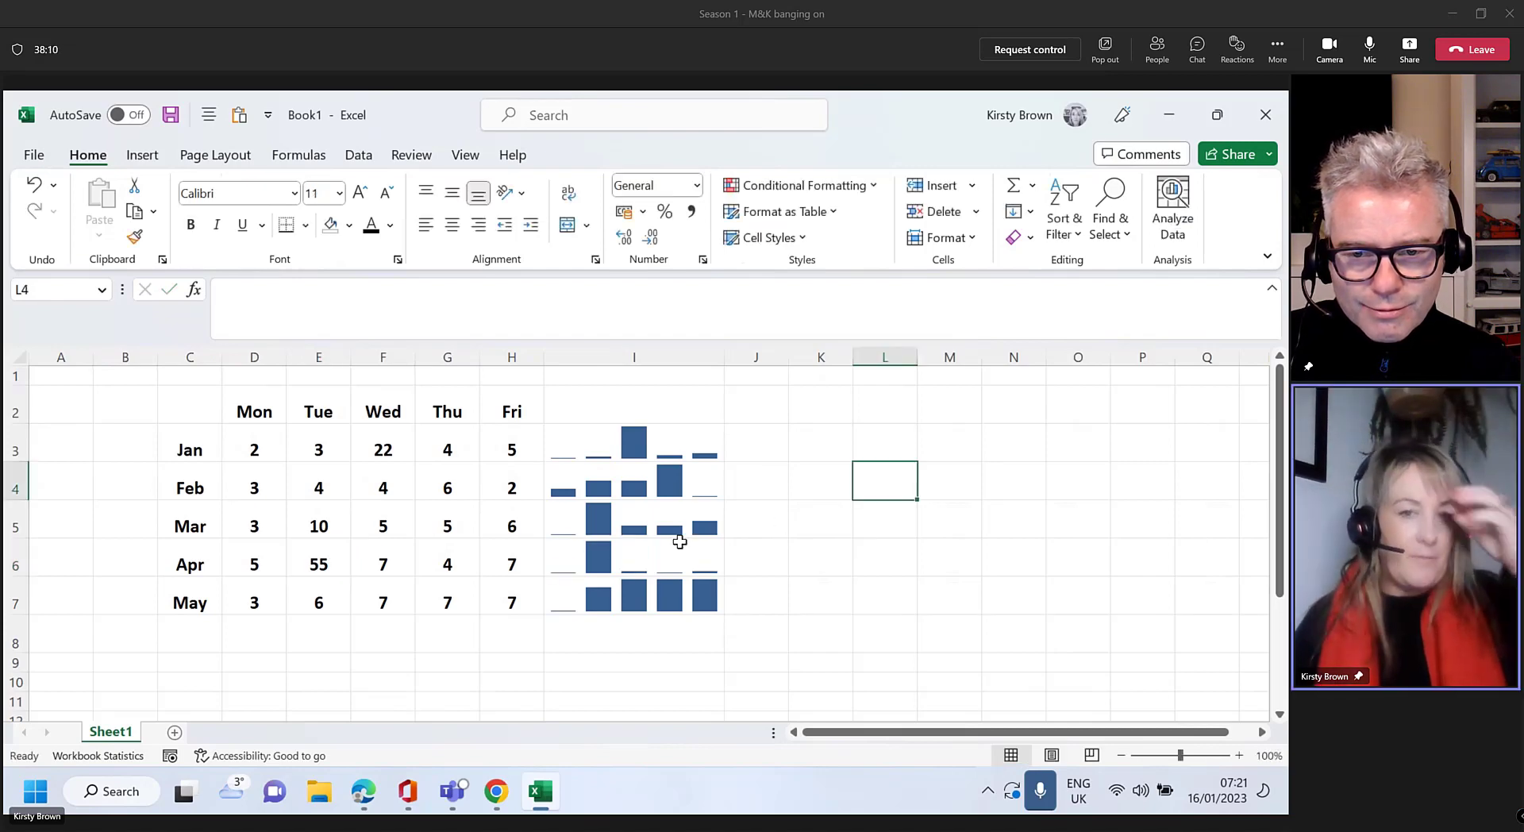
{"action": "left_click", "coordinate": [670, 439]}
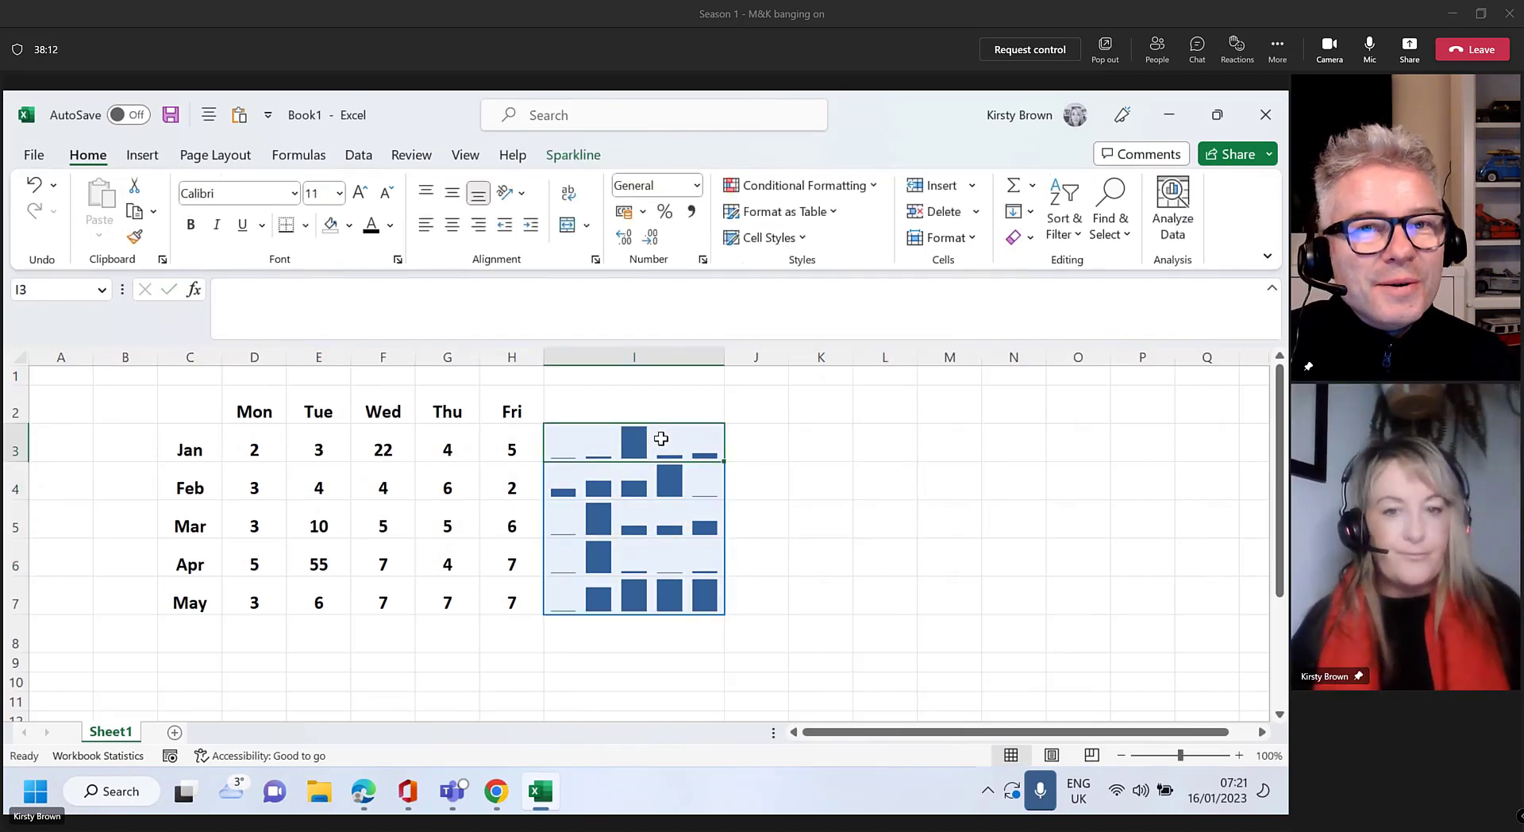
{"action": "left_click", "coordinate": [514, 474]}
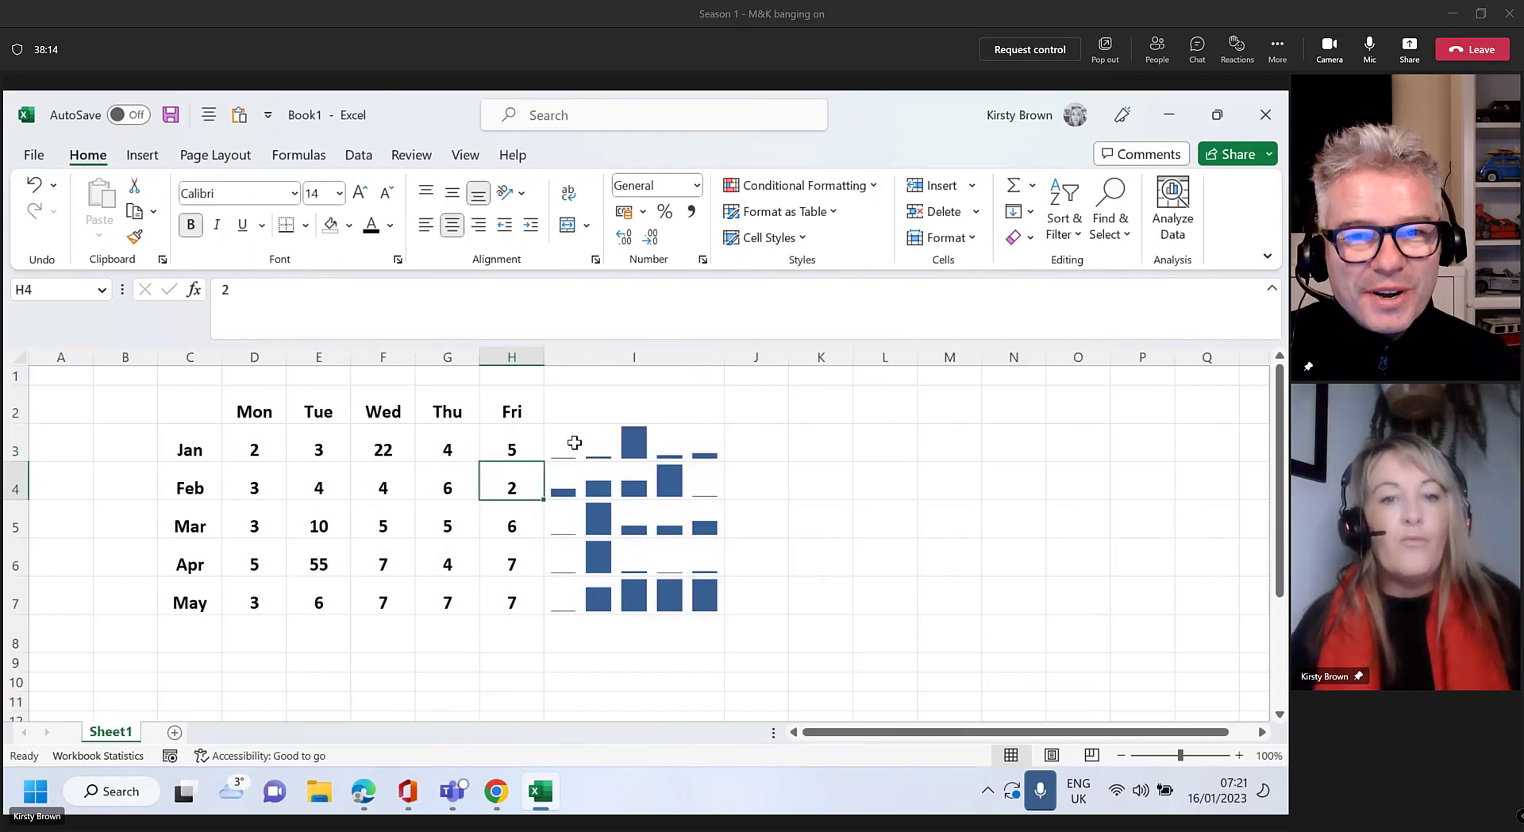
{"action": "left_click", "coordinate": [575, 435]}
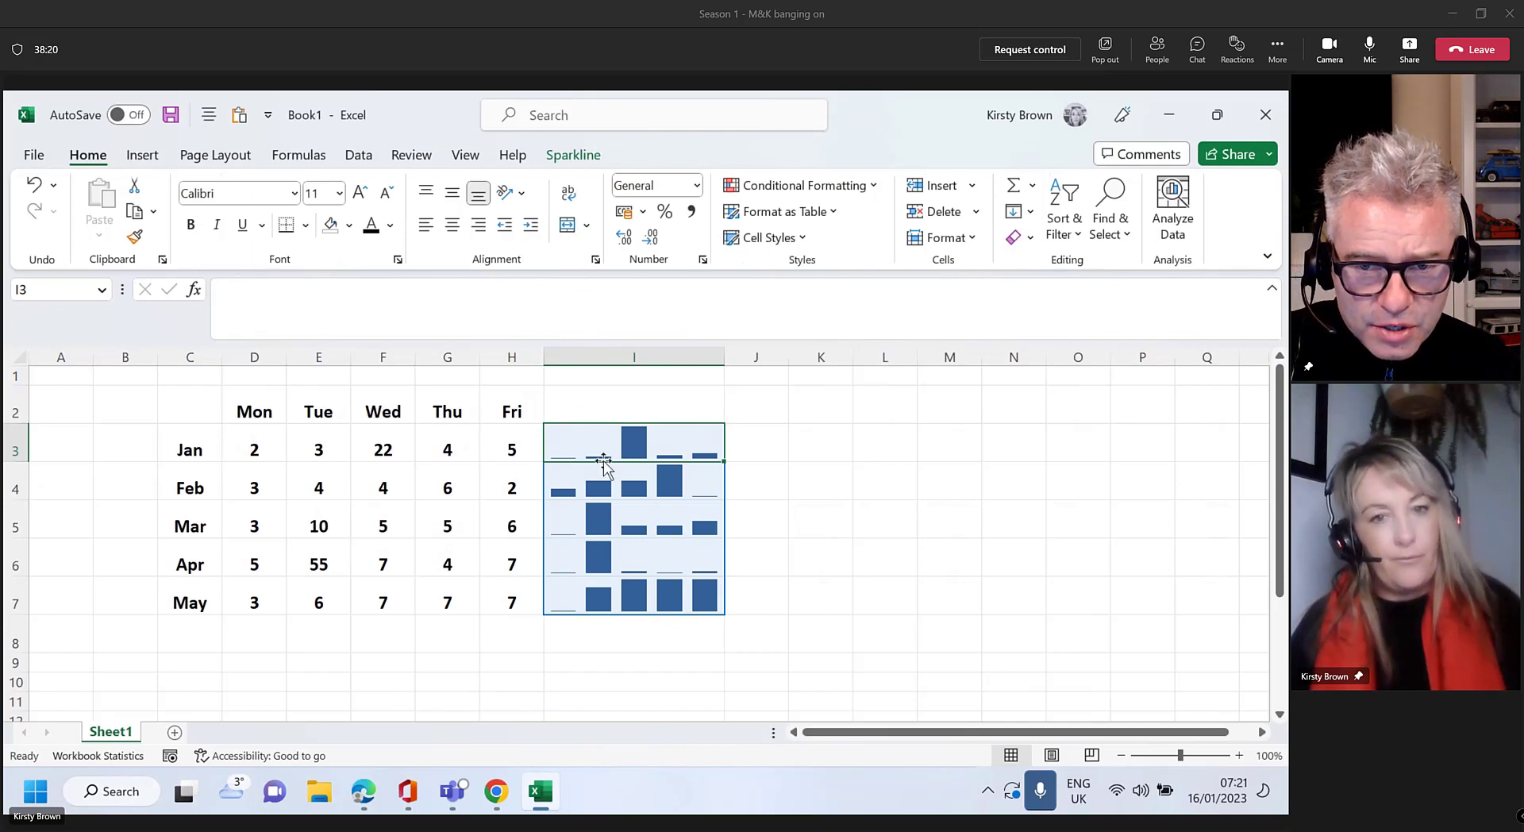
{"action": "left_click", "coordinate": [600, 473]}
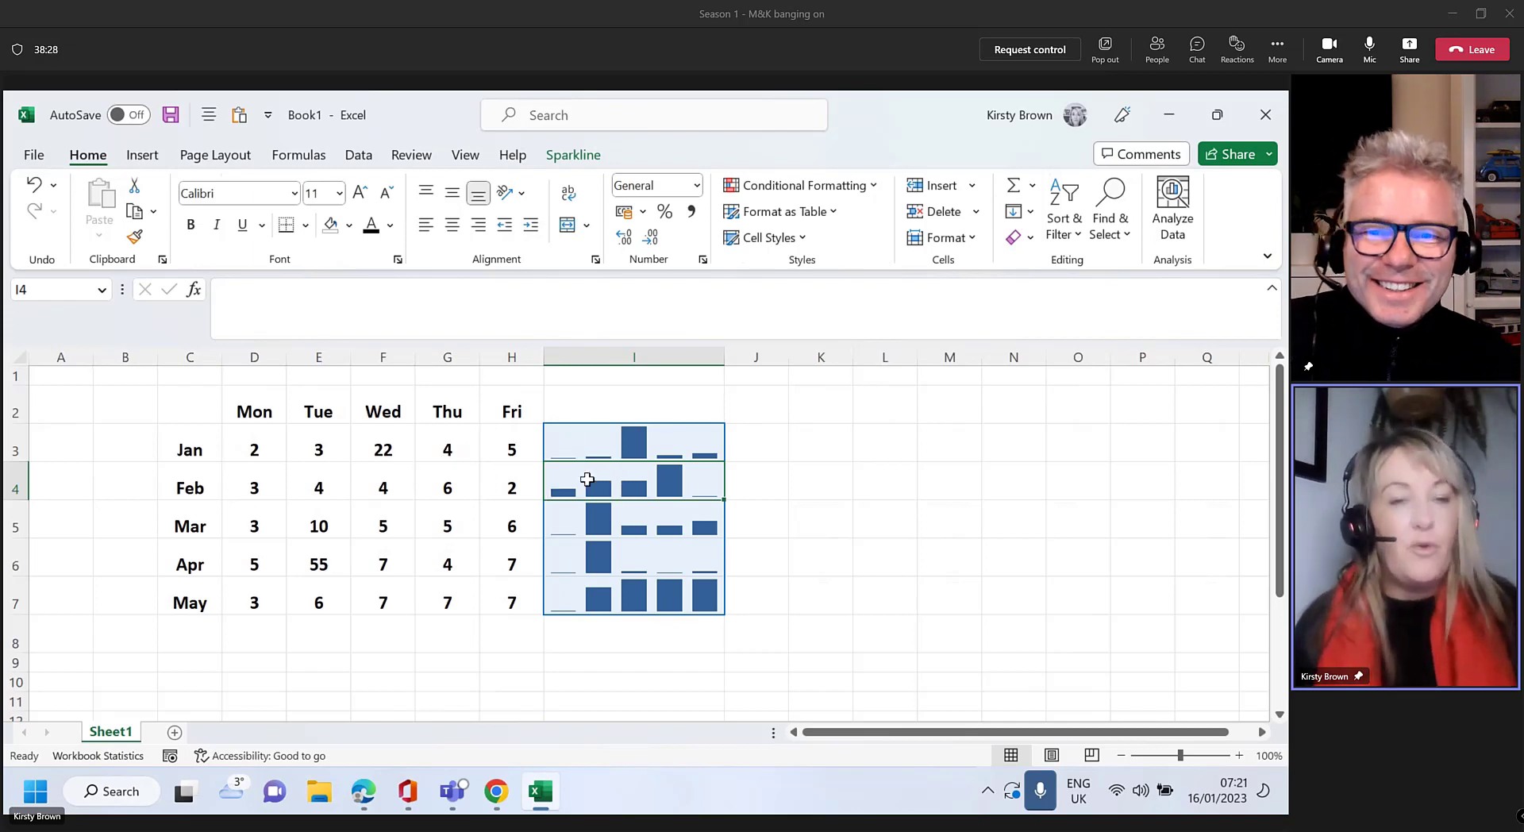
{"action": "left_click", "coordinate": [585, 163]}
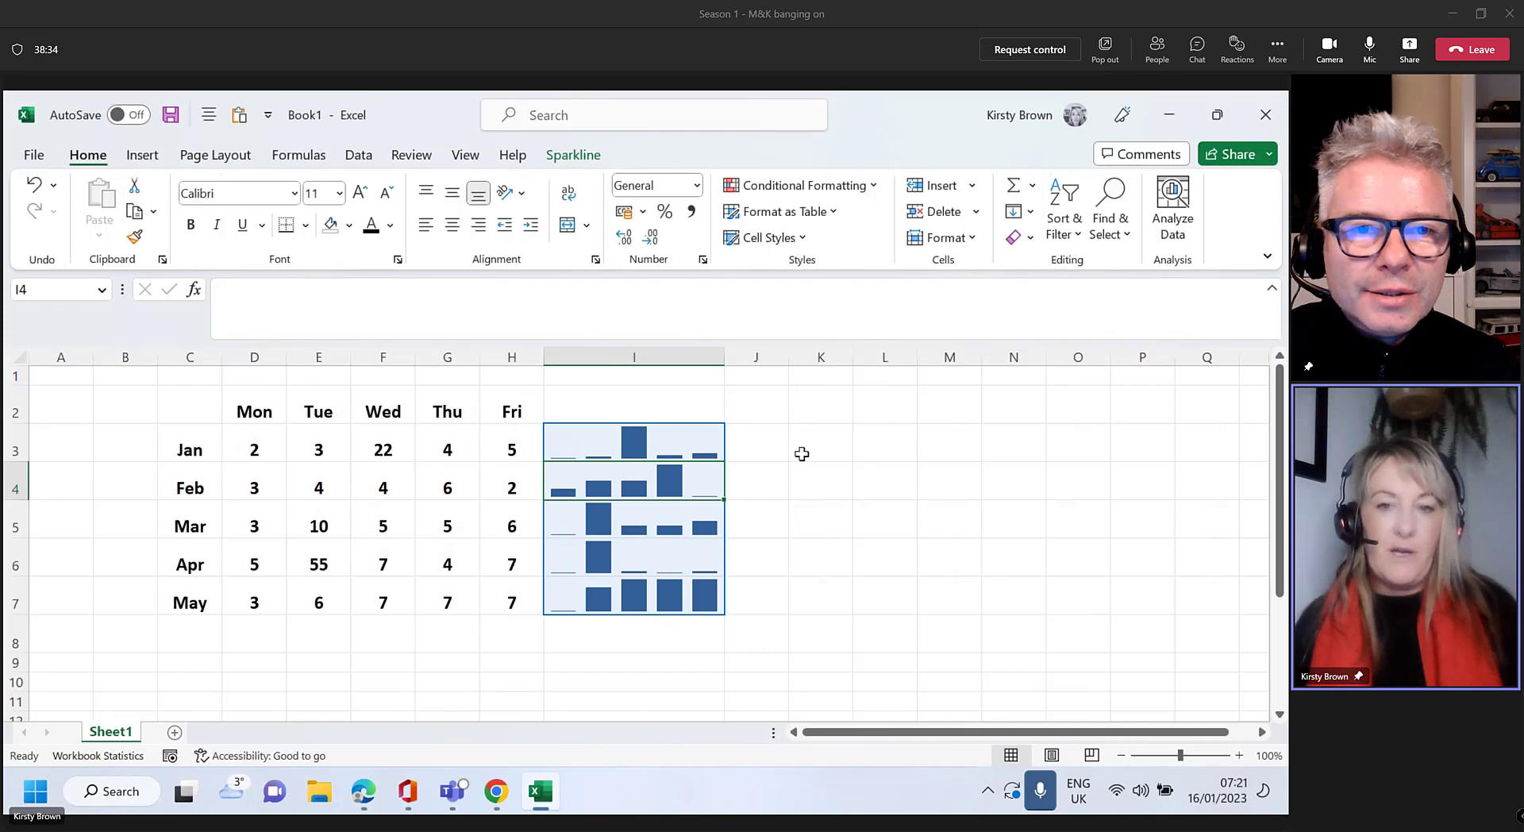
{"action": "left_click", "coordinate": [844, 443]}
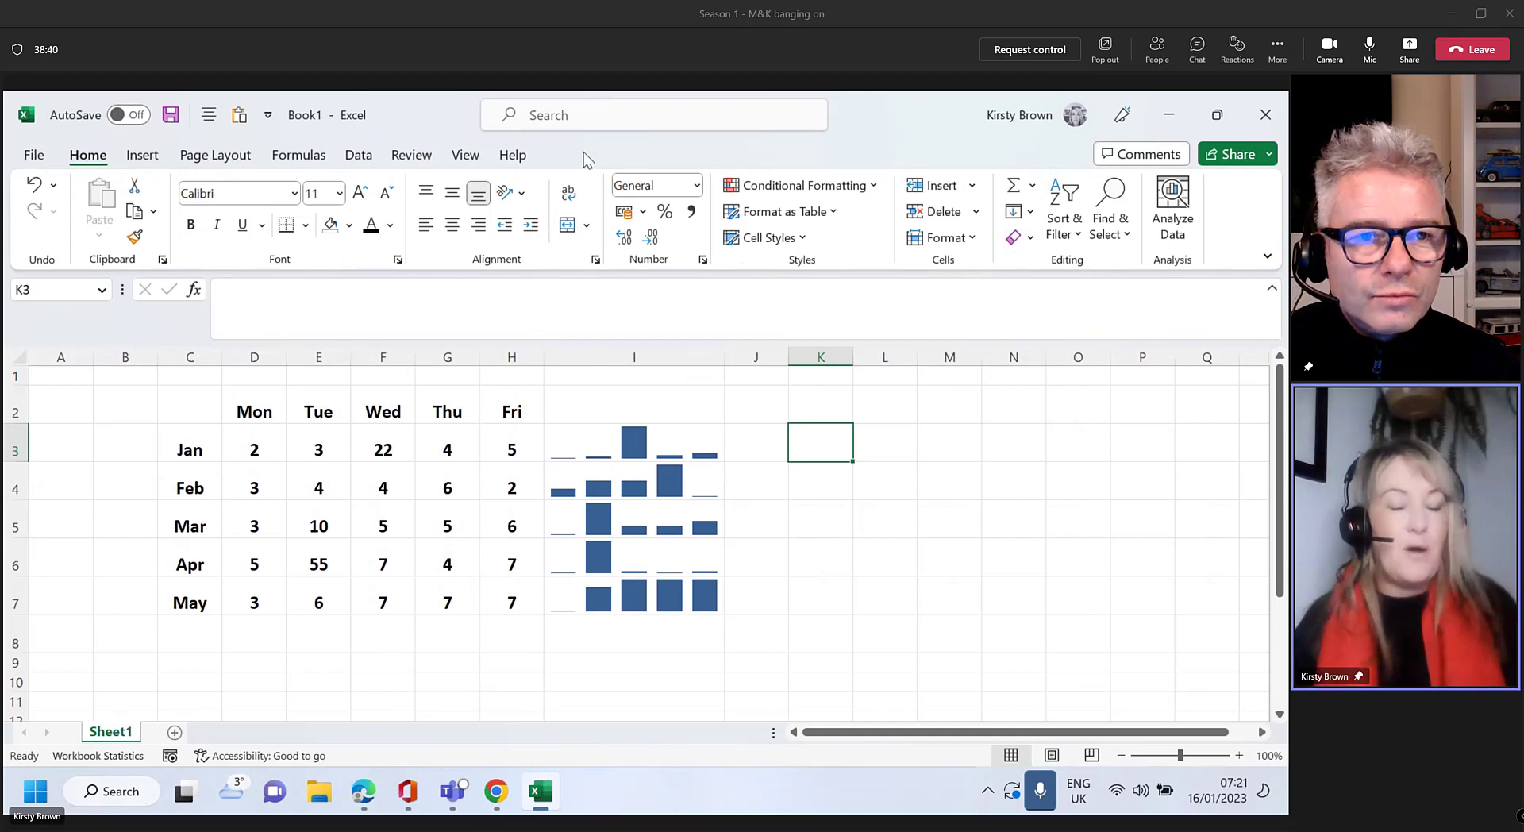
{"action": "left_click", "coordinate": [685, 440]}
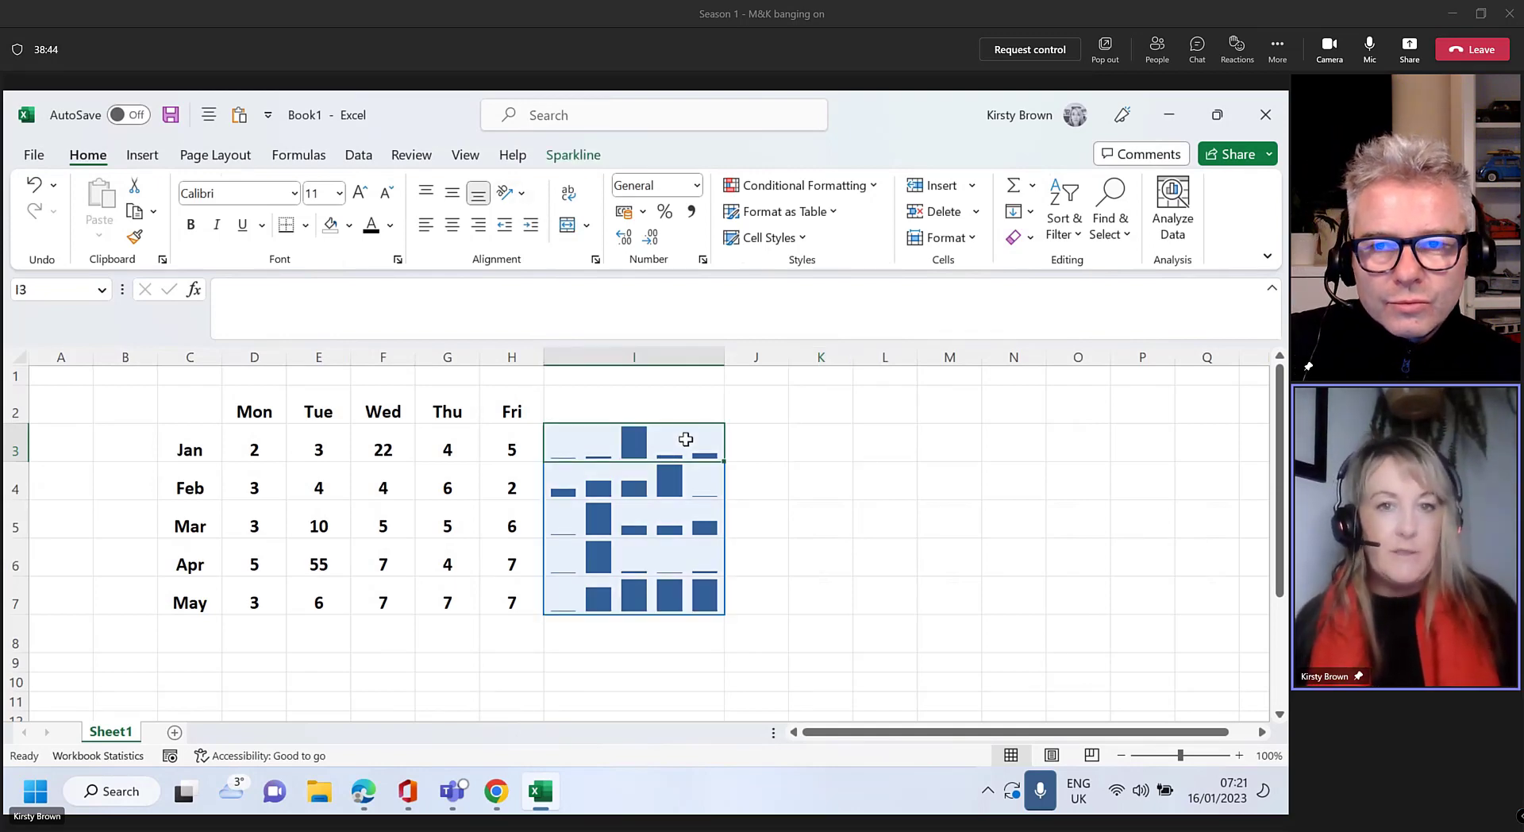
{"action": "key", "text": "ctrl"}
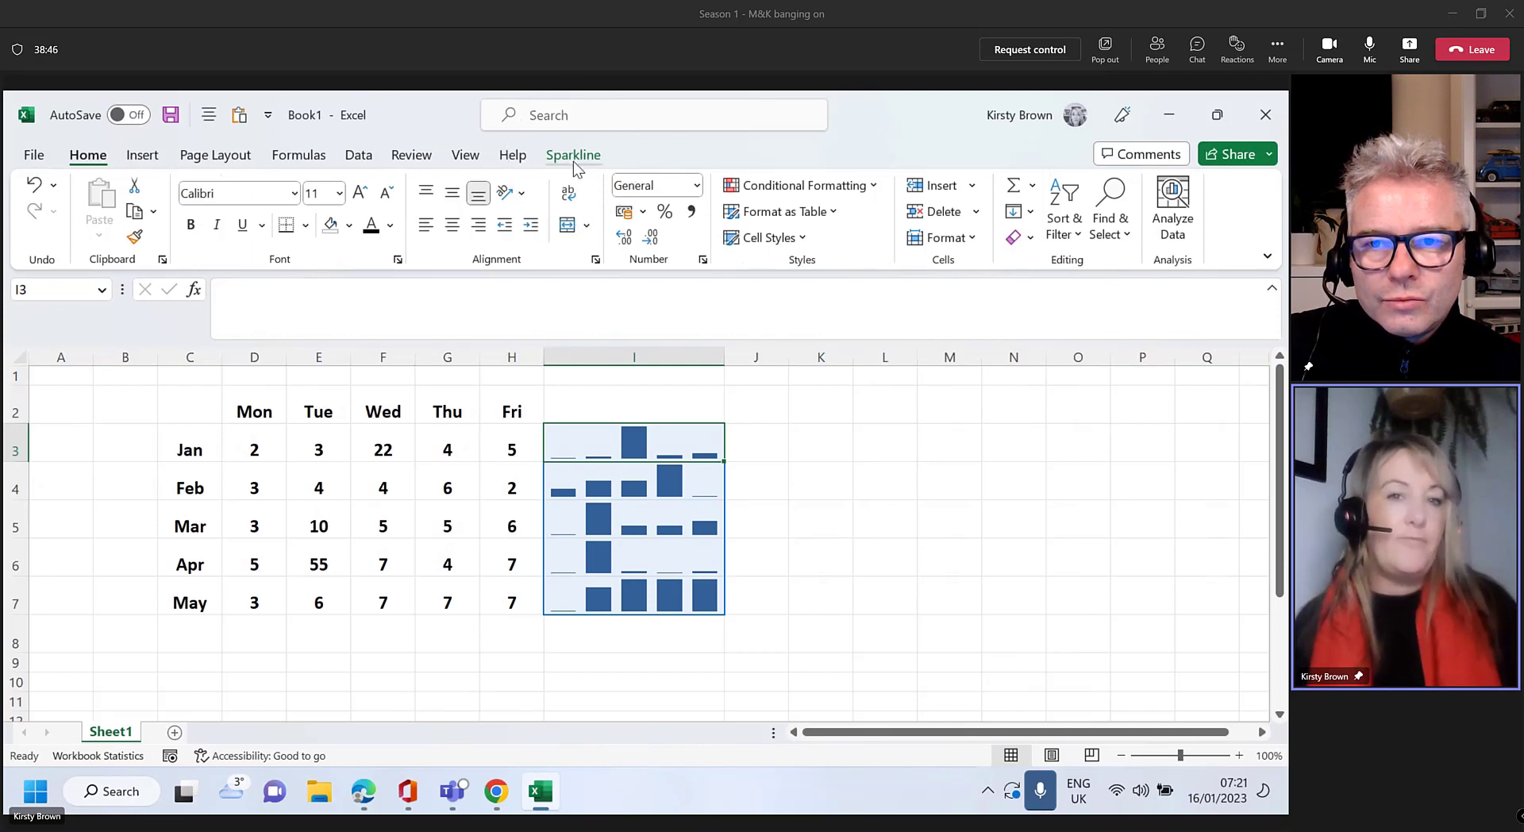
Apply the orange style from the Sparkline Style gallery to I3:I7
{"action": "left_click", "coordinate": [573, 157]}
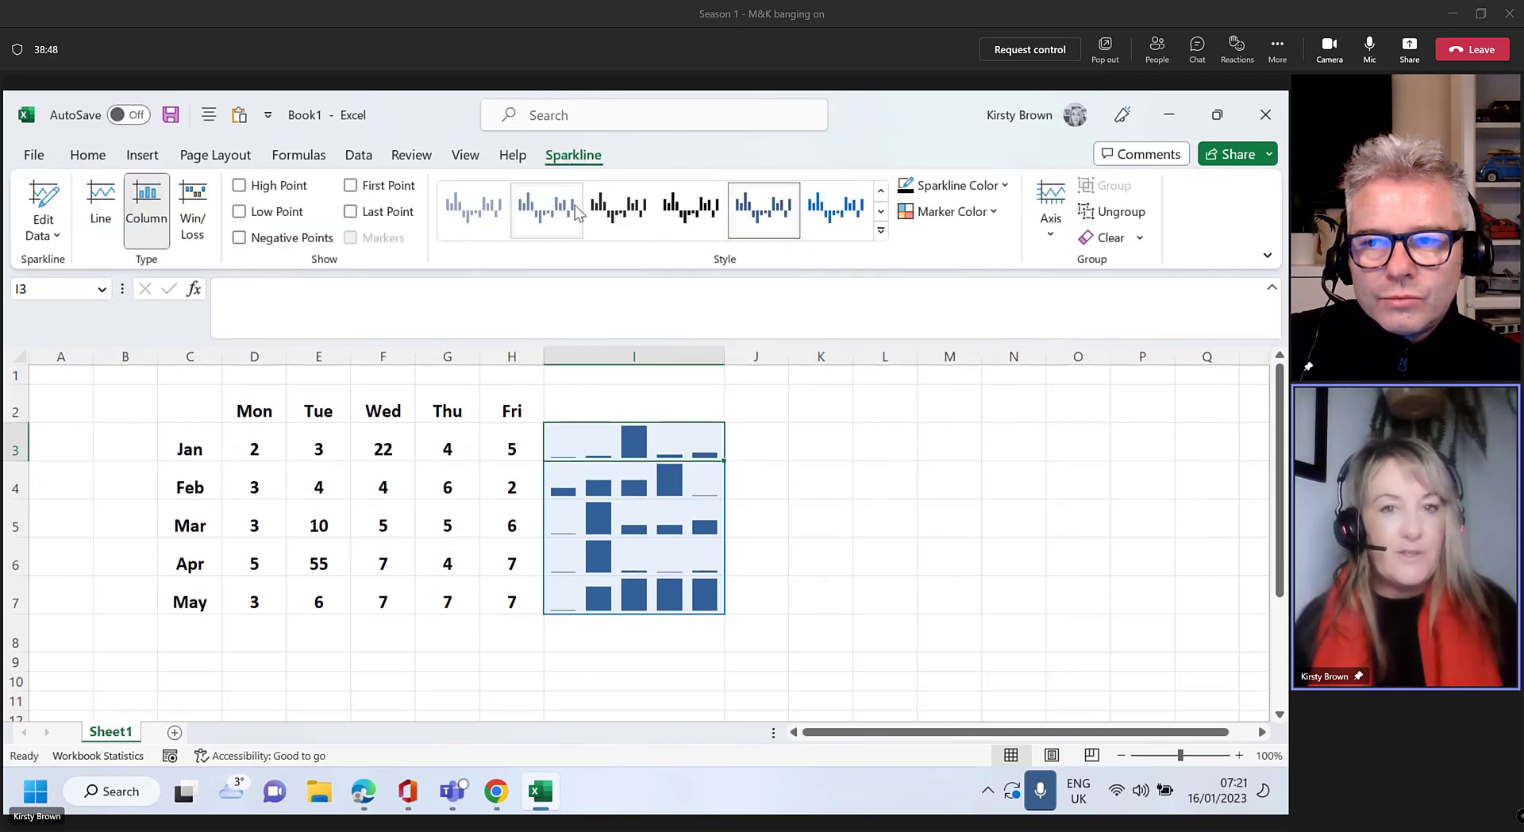
{"action": "left_click", "coordinate": [882, 231]}
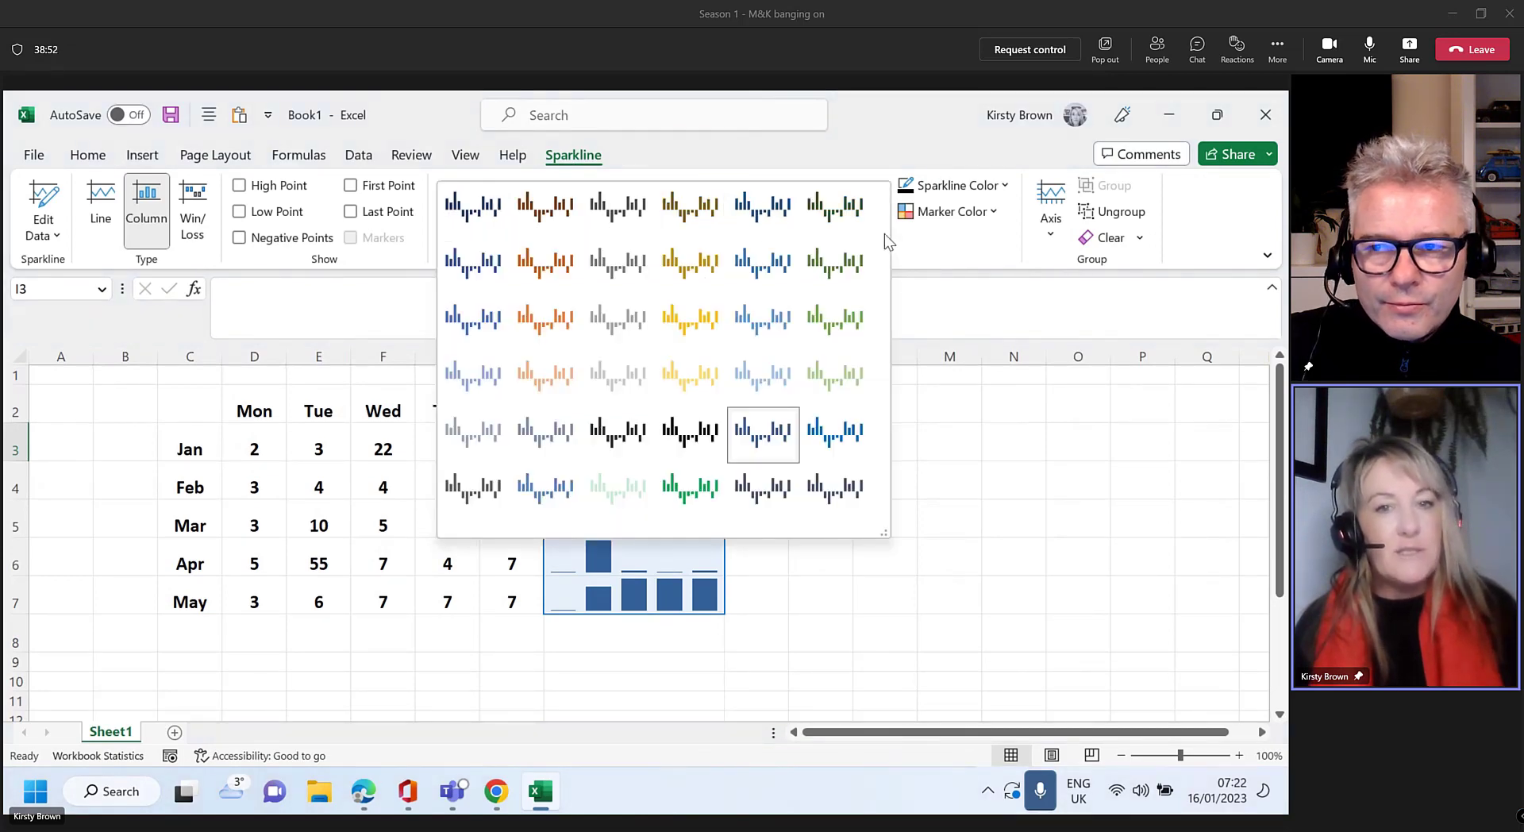
{"action": "left_click", "coordinate": [548, 332]}
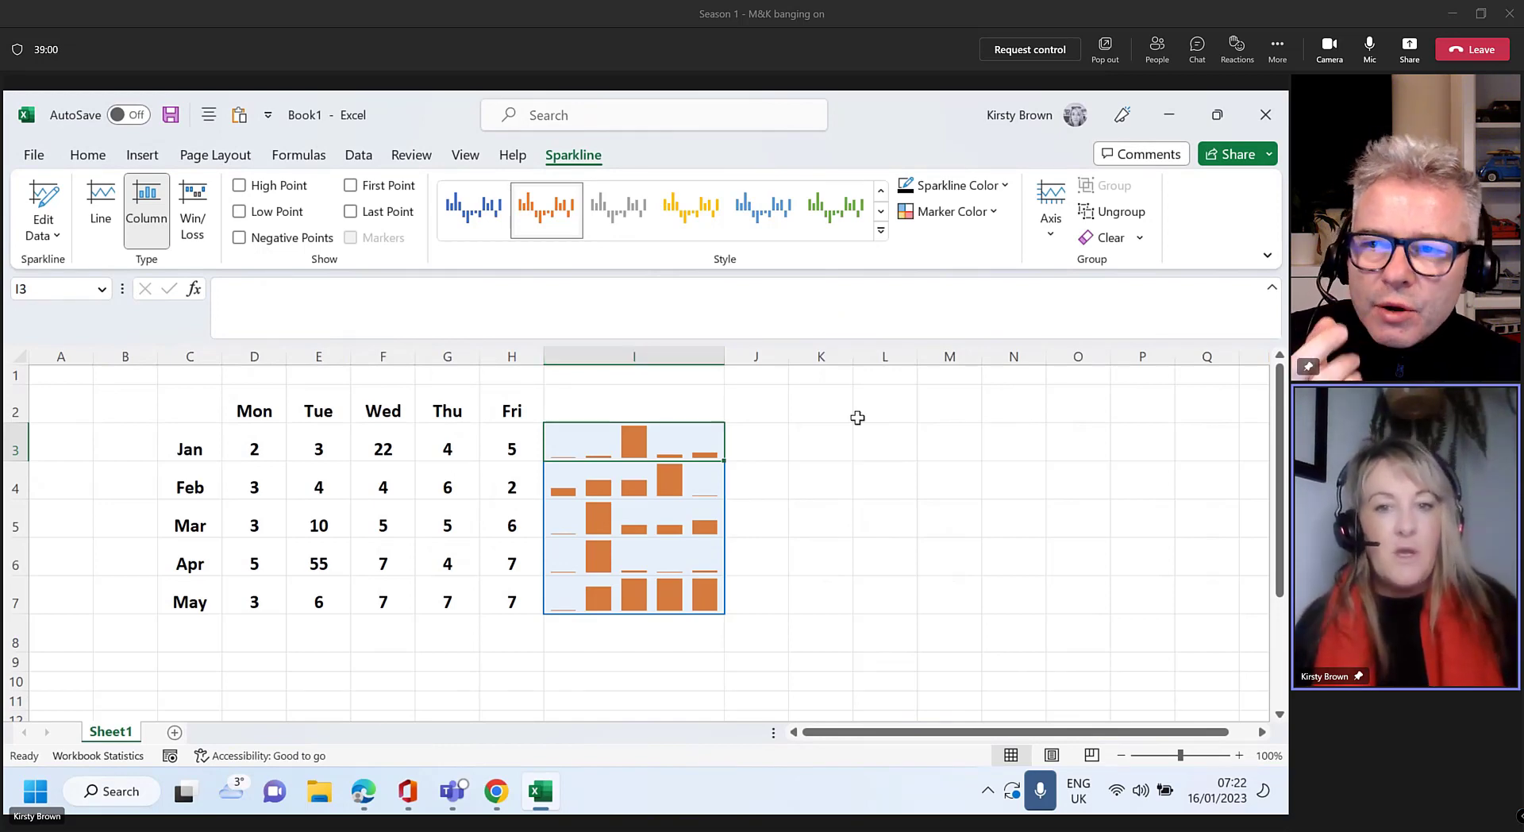
{"action": "left_click", "coordinate": [853, 433]}
{"action": "left_click", "coordinate": [665, 498]}
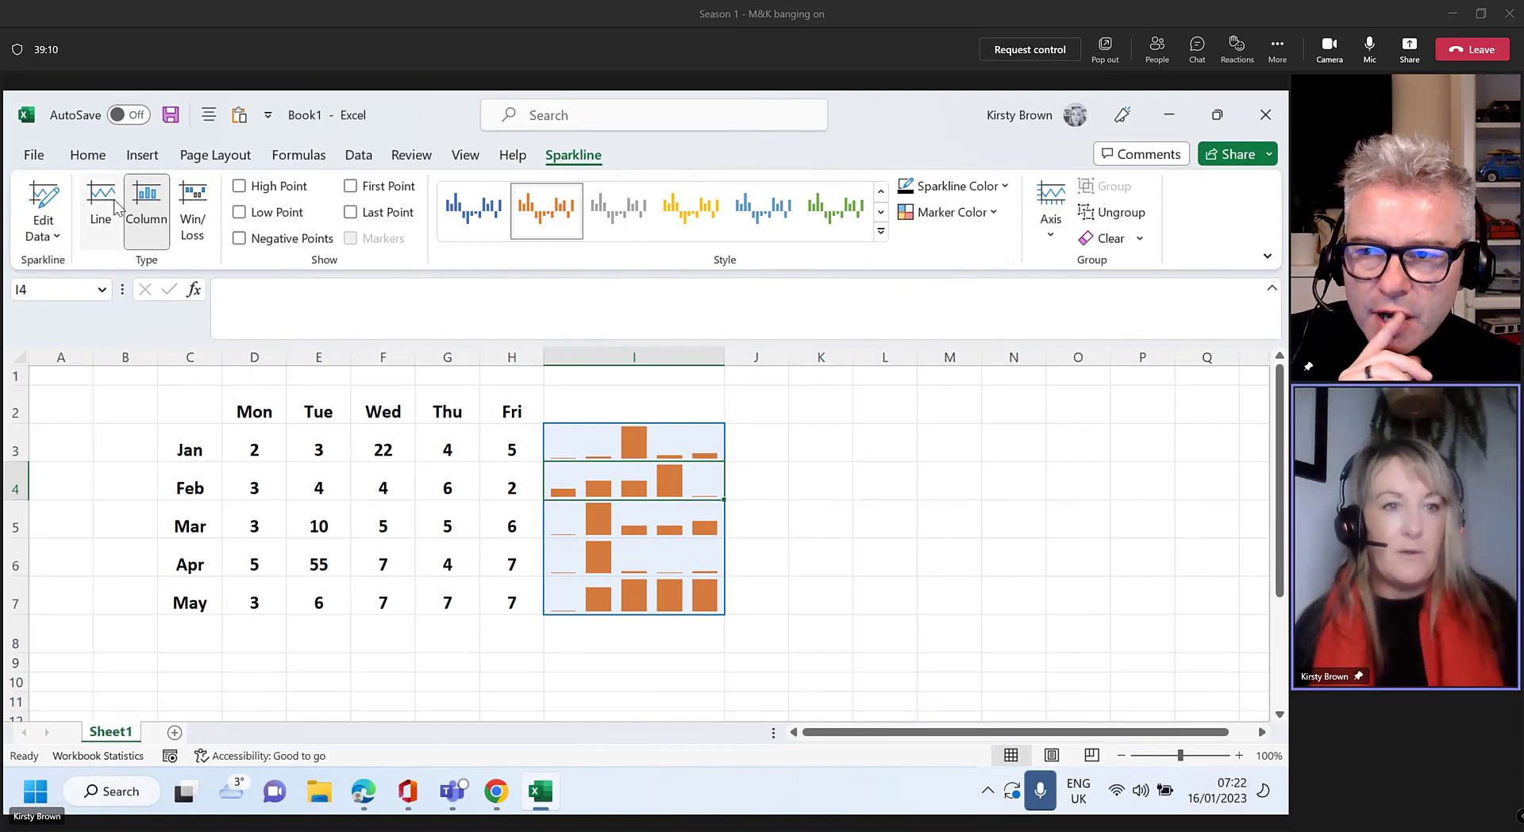
Convert the sparklines to green line sparklines and widen column I
{"action": "left_click", "coordinate": [99, 210]}
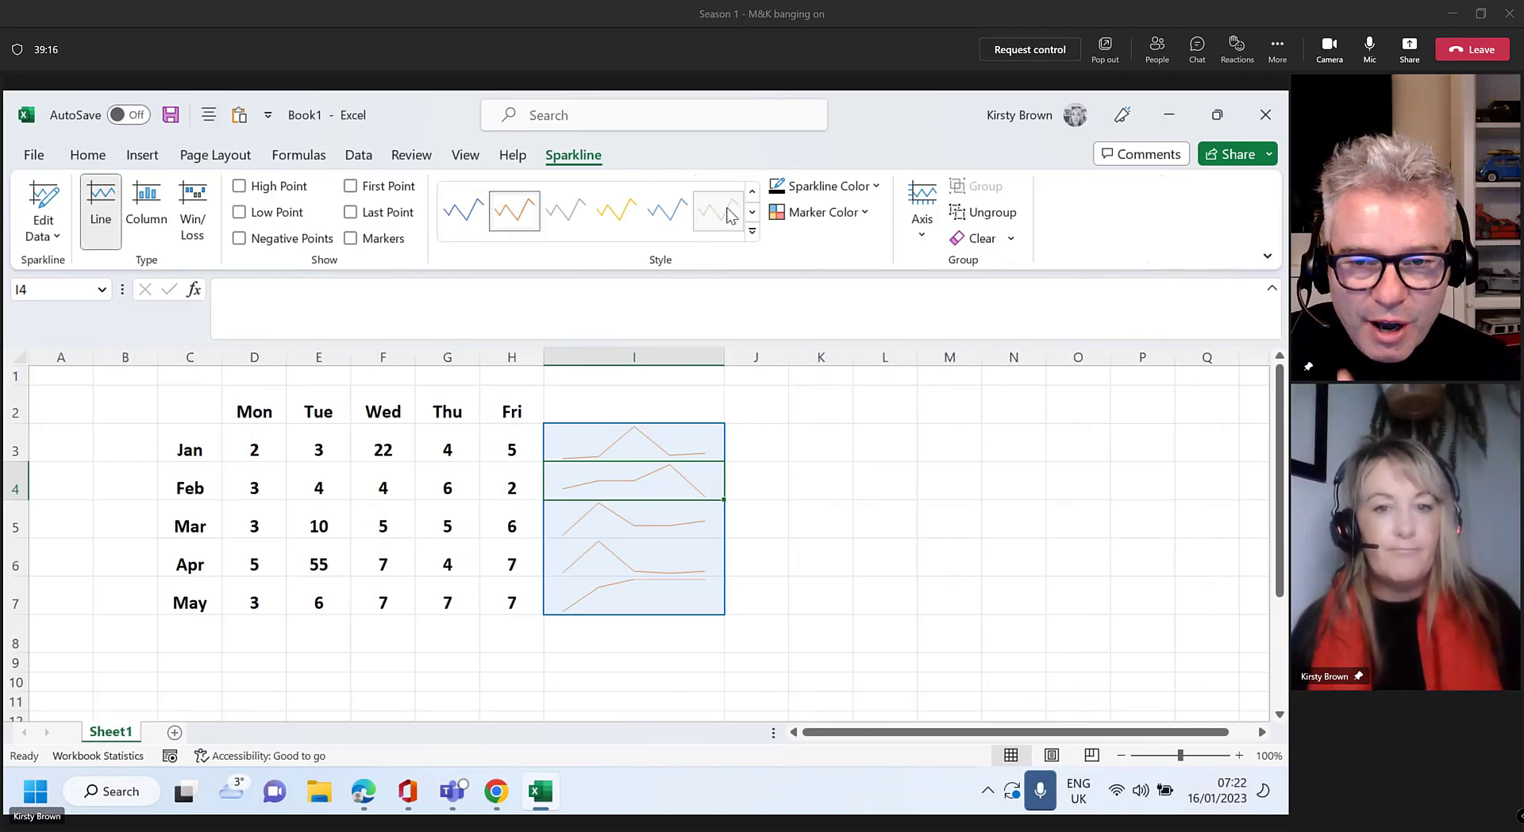
{"action": "left_click", "coordinate": [722, 212]}
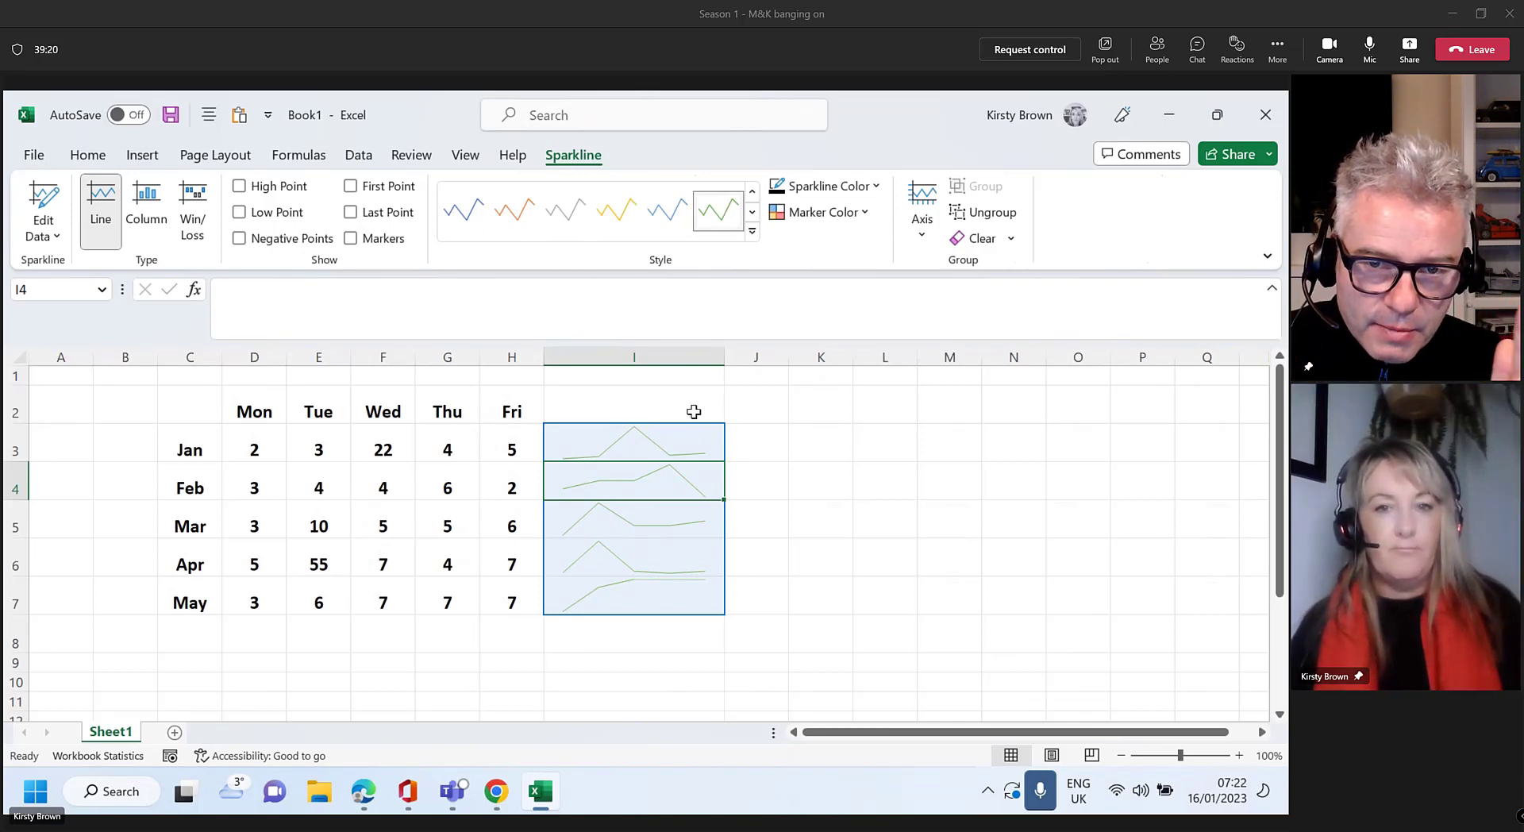
{"action": "left_click_drag", "start_coordinate": [723, 357], "coordinate": [817, 369]}
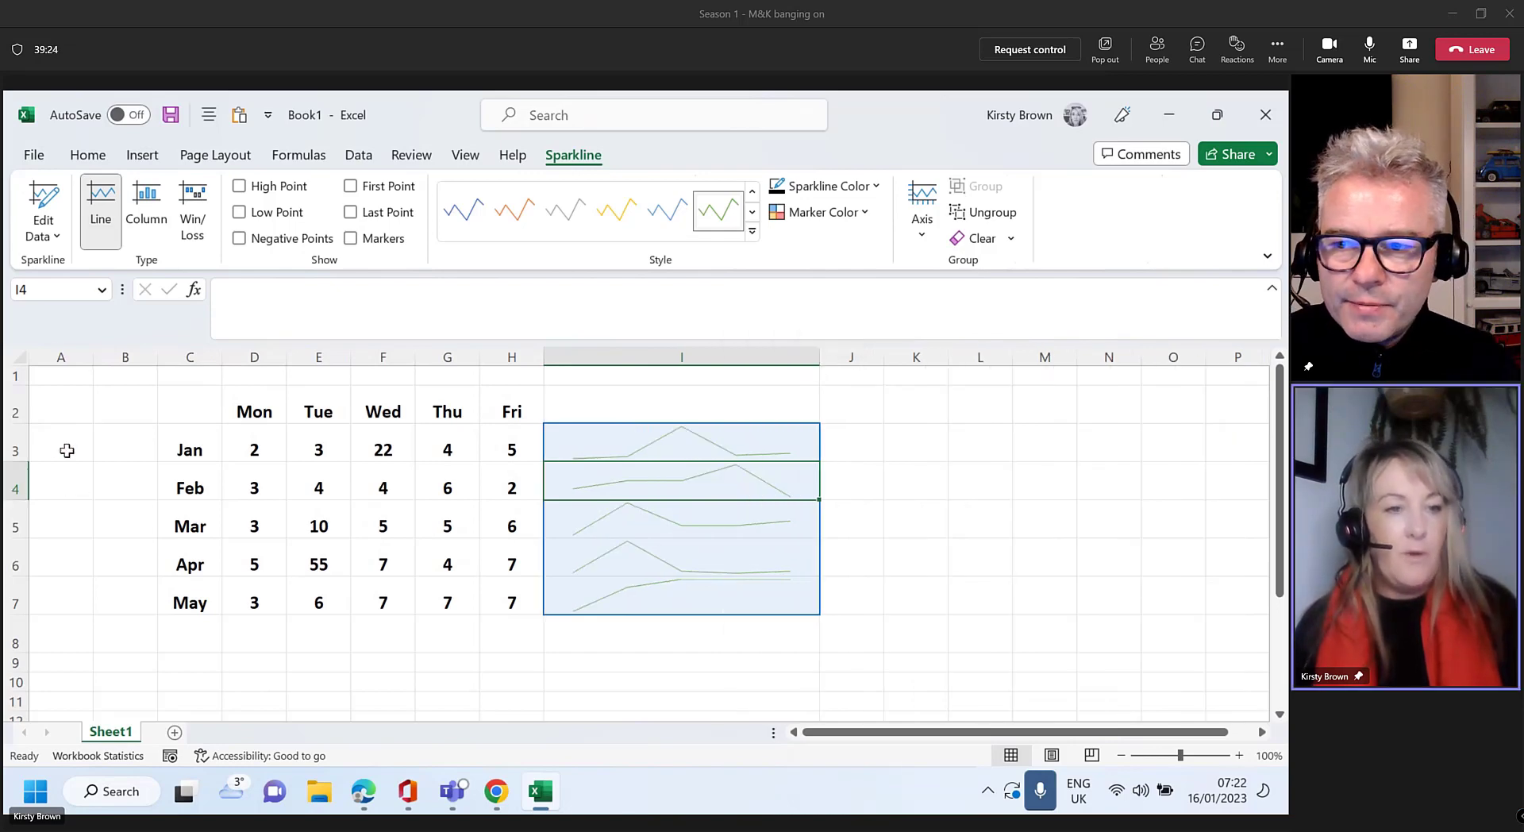
Make rows 3–7 taller, at a height of 55
{"action": "left_click", "coordinate": [67, 450]}
{"action": "left_click_drag", "start_coordinate": [14, 449], "coordinate": [15, 648]}
{"action": "left_click", "coordinate": [902, 509]}
Turn on High Point markers for the I3:I7 sparklines to dot each month's peak
{"action": "scroll", "coordinate": [996, 528], "scroll_direction": "down", "scroll_amount": 1}
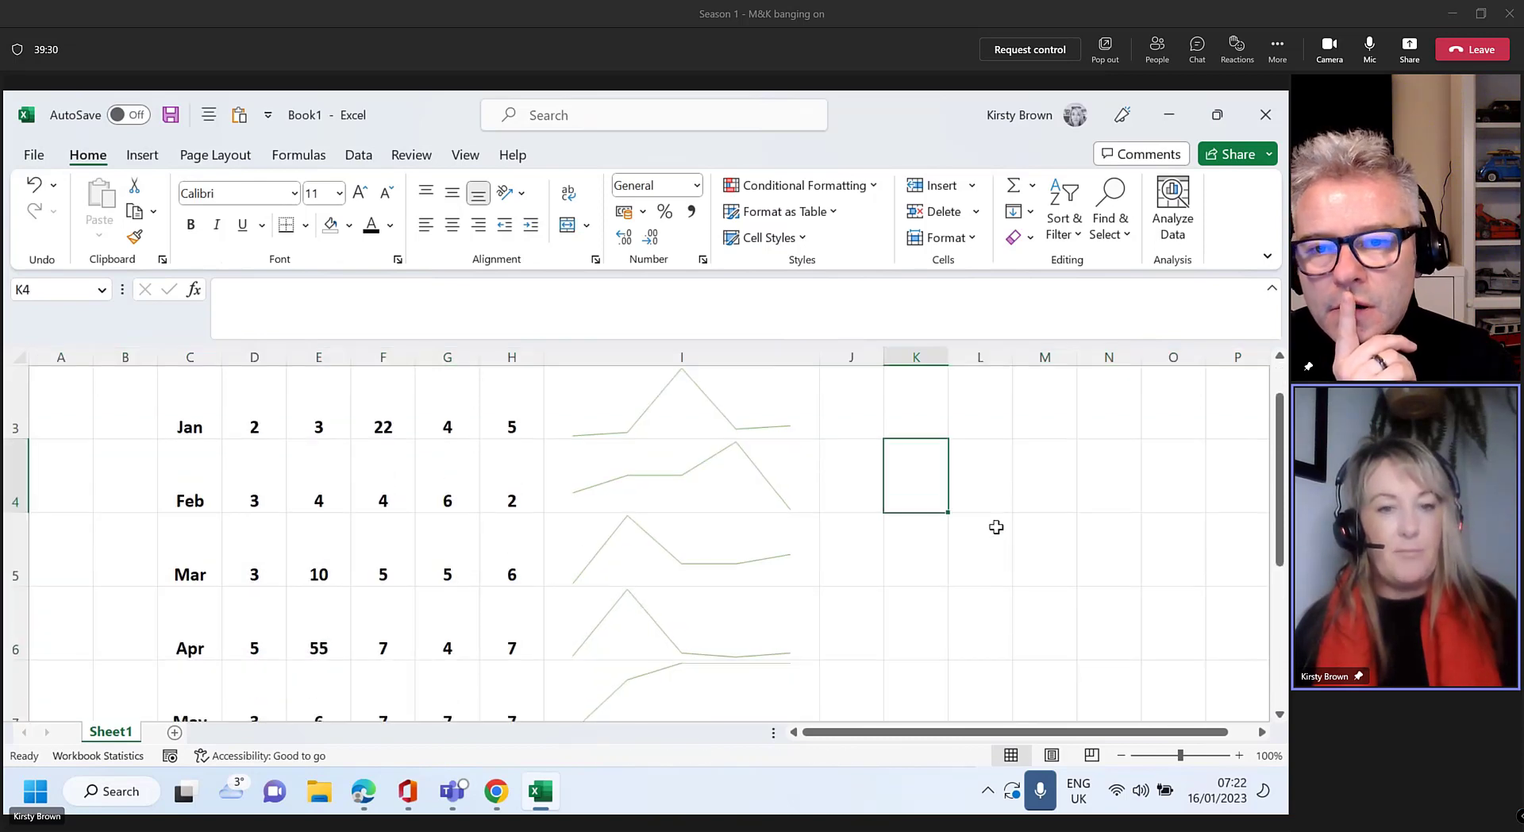
{"action": "scroll", "coordinate": [996, 527], "scroll_direction": "up", "scroll_amount": 1}
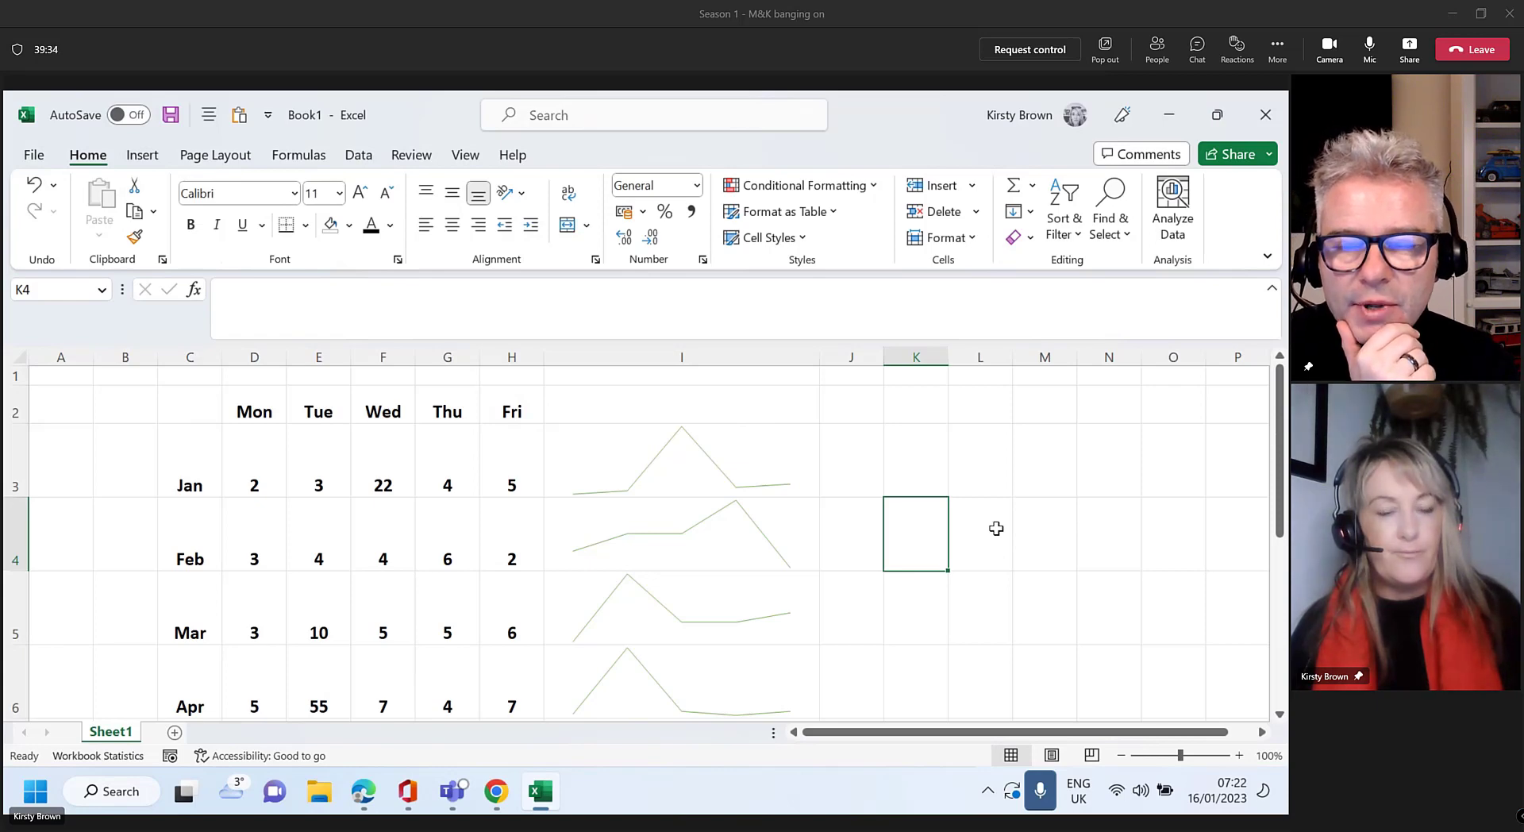
{"action": "left_click", "coordinate": [753, 475]}
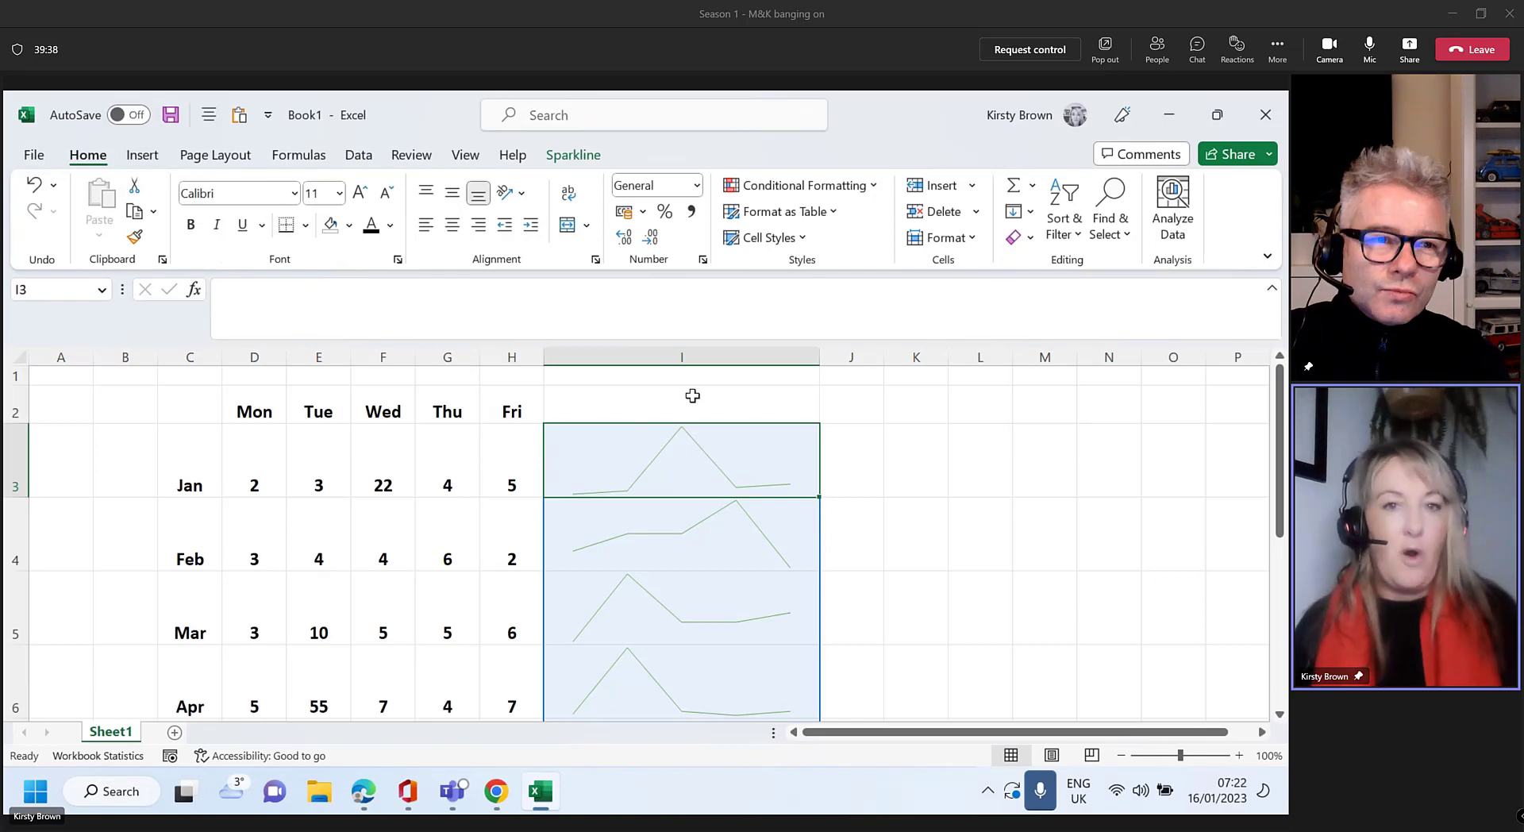
{"action": "left_click", "coordinate": [574, 159]}
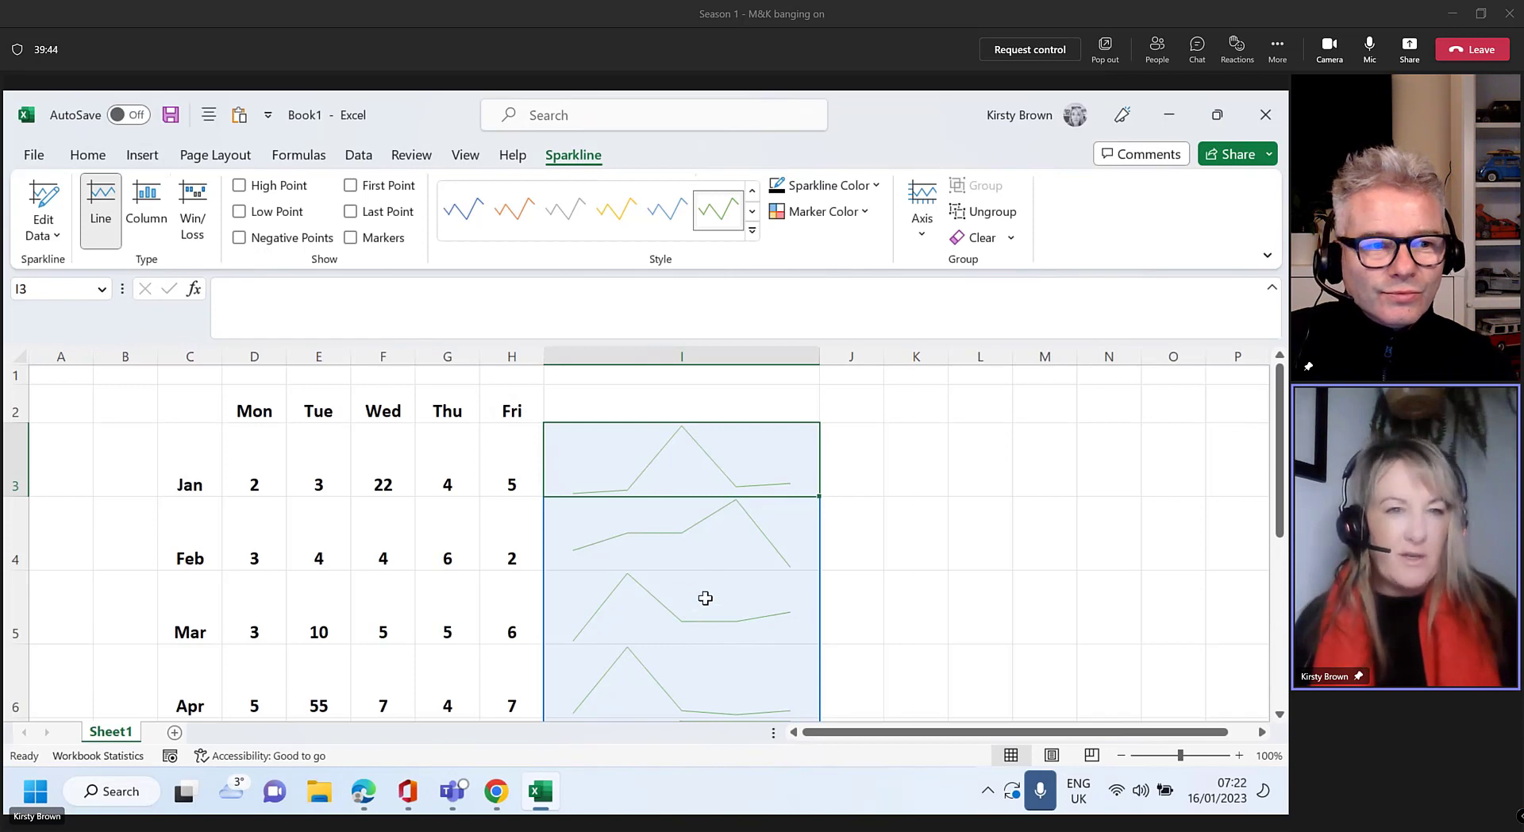
{"action": "key", "text": "ctrl"}
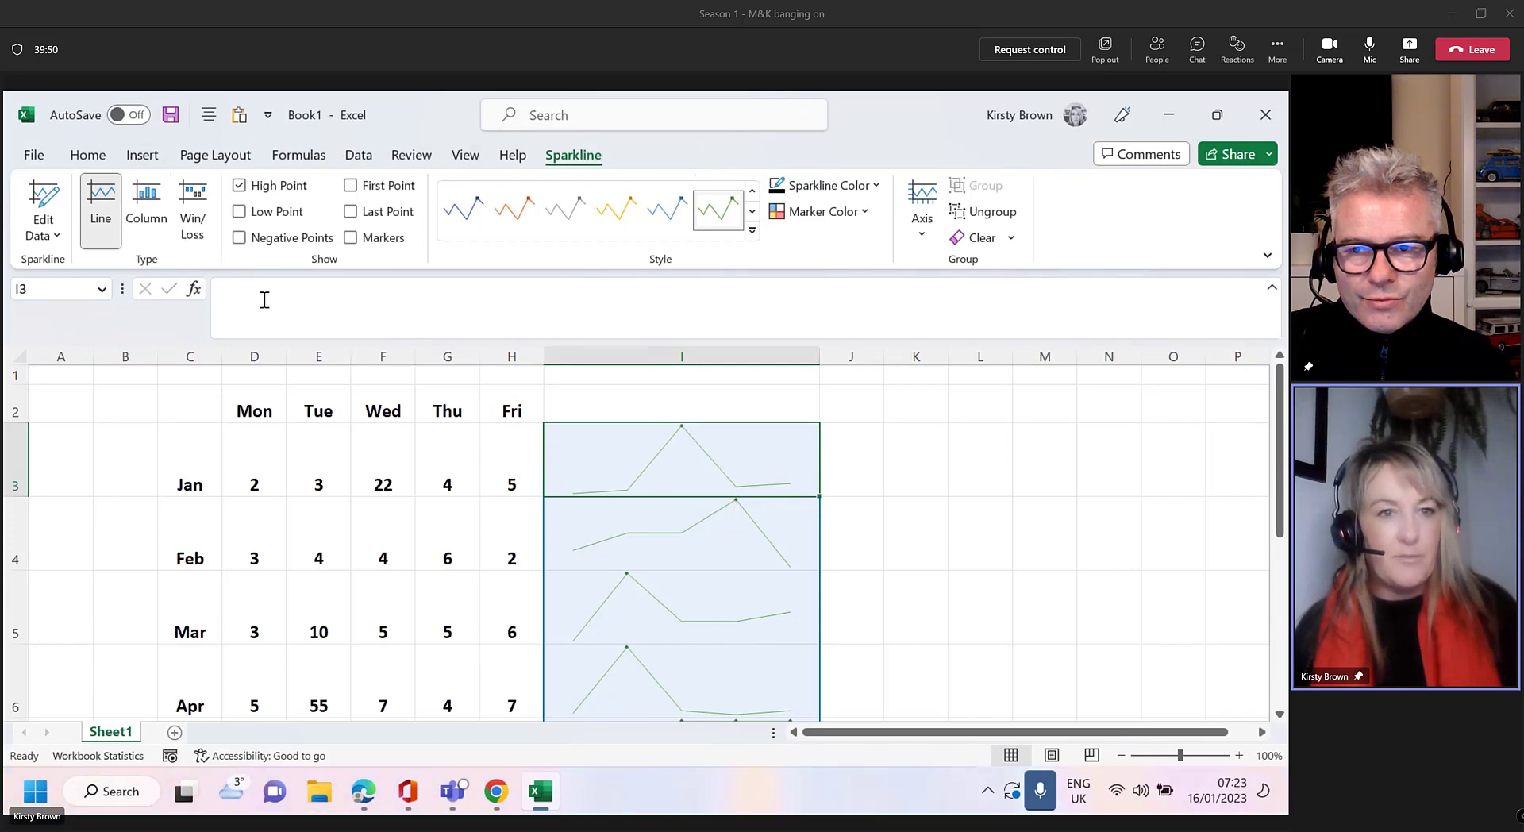
Turn on Low Point markers for the I3:I7 sparklines, then look over the High Point marker colours without changing them
{"action": "left_click", "coordinate": [267, 213]}
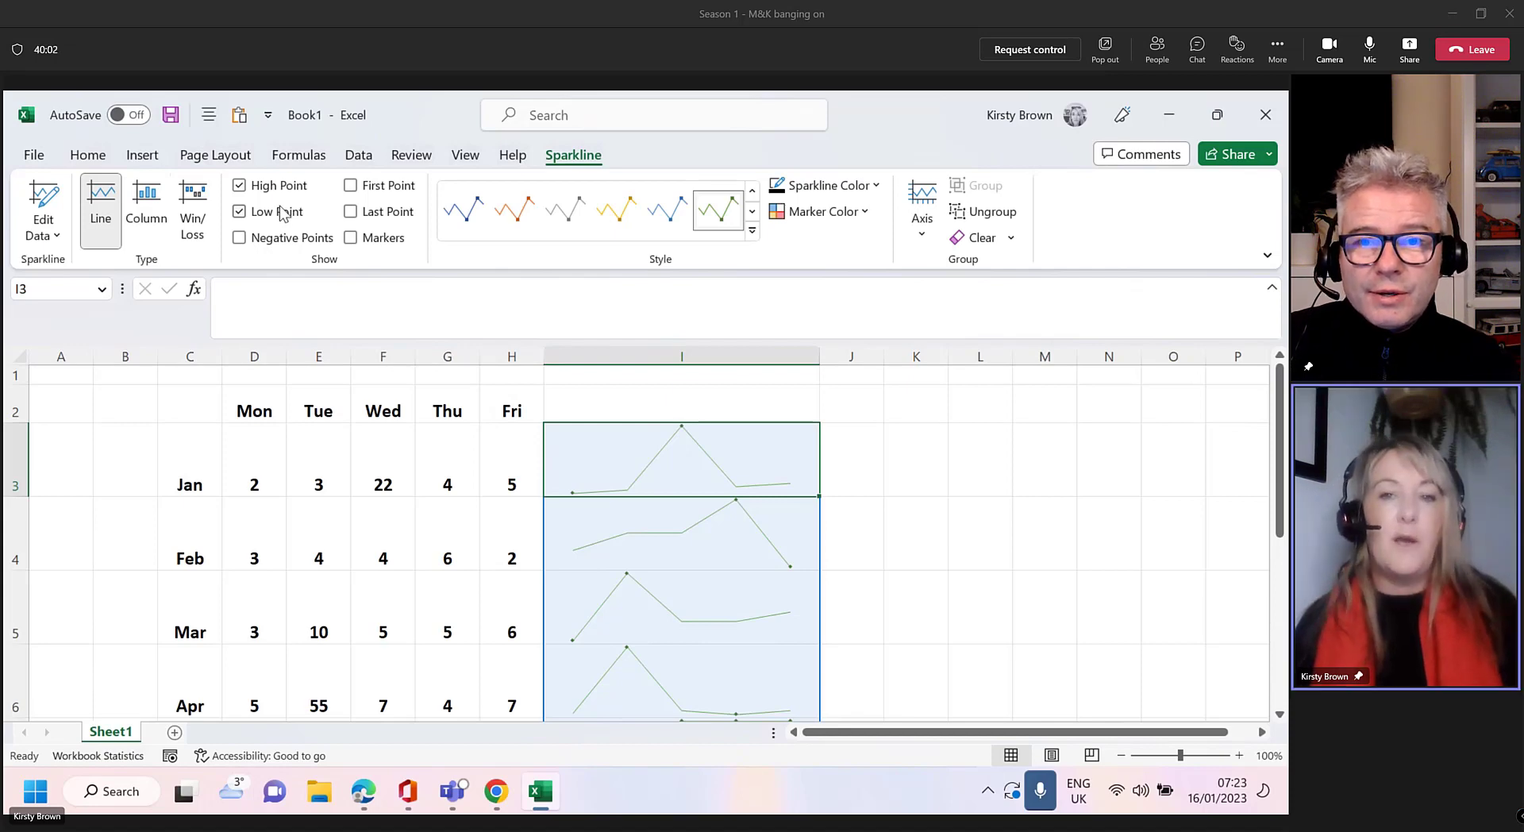
{"action": "left_click", "coordinate": [868, 228]}
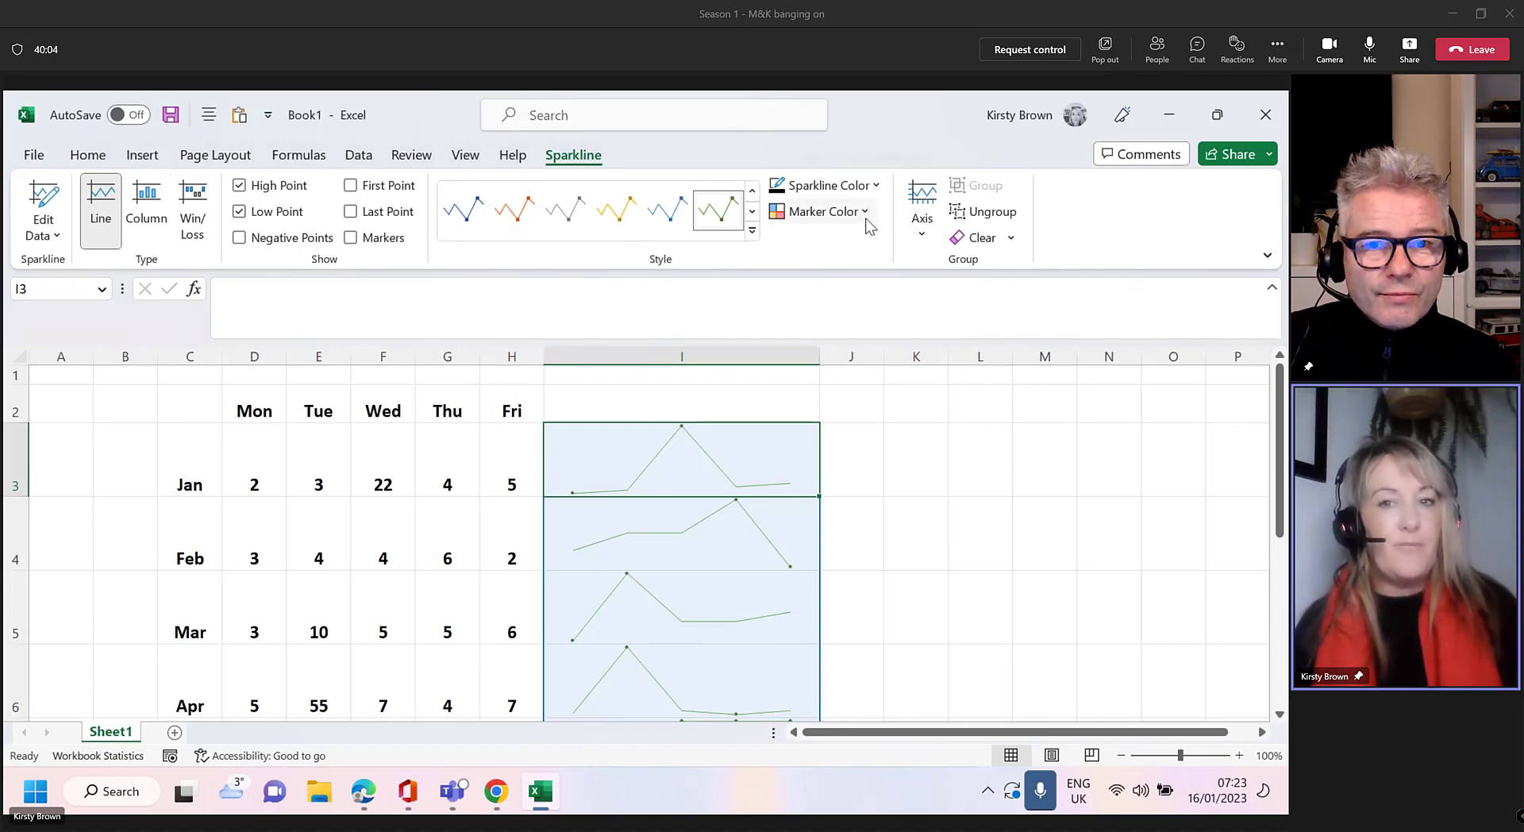
{"action": "left_click", "coordinate": [866, 216]}
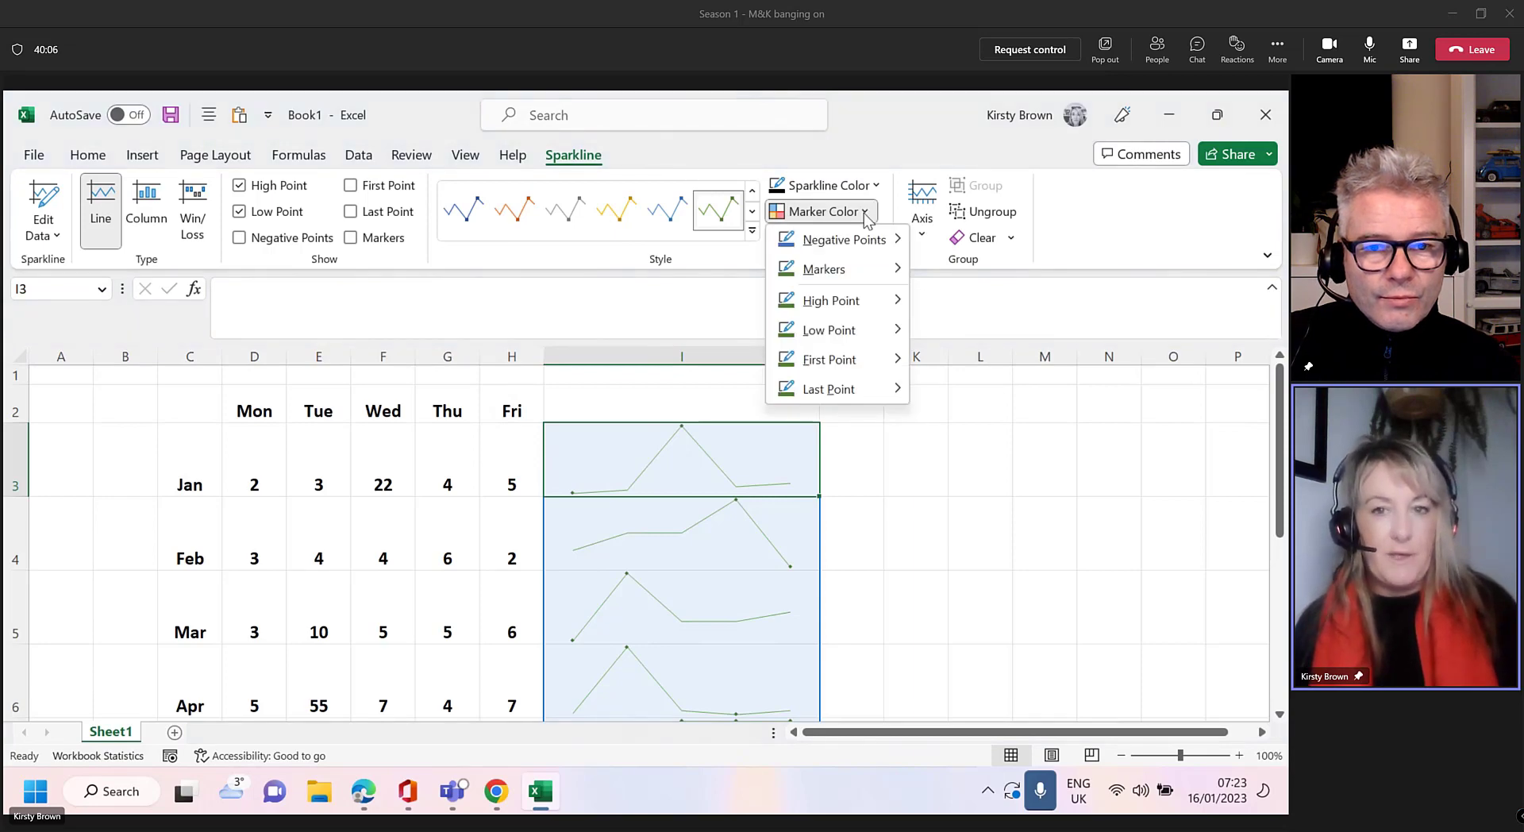
{"action": "mouse_move", "coordinate": [901, 308]}
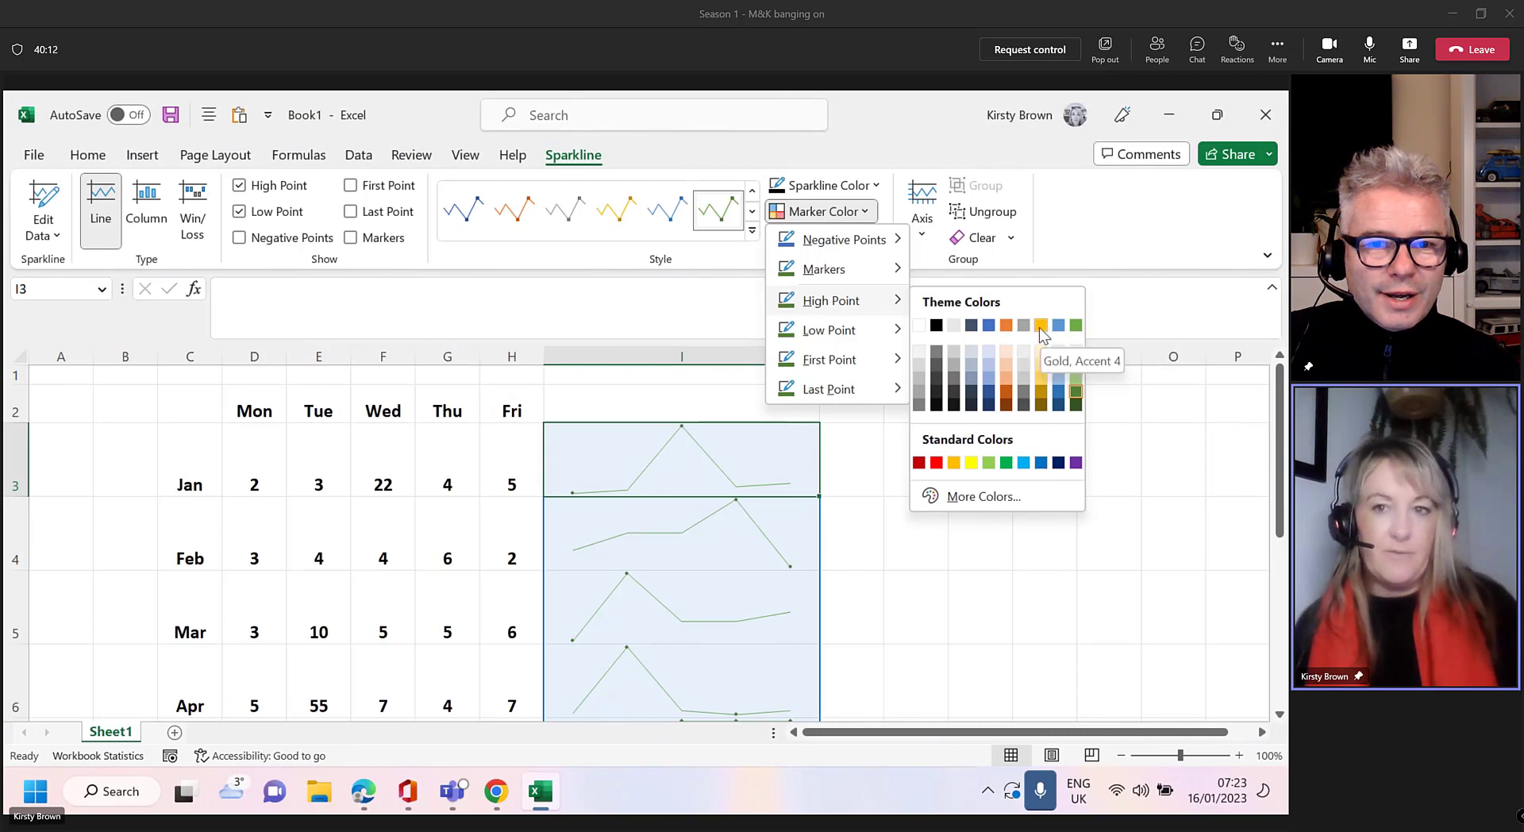
{"action": "left_click", "coordinate": [1078, 217]}
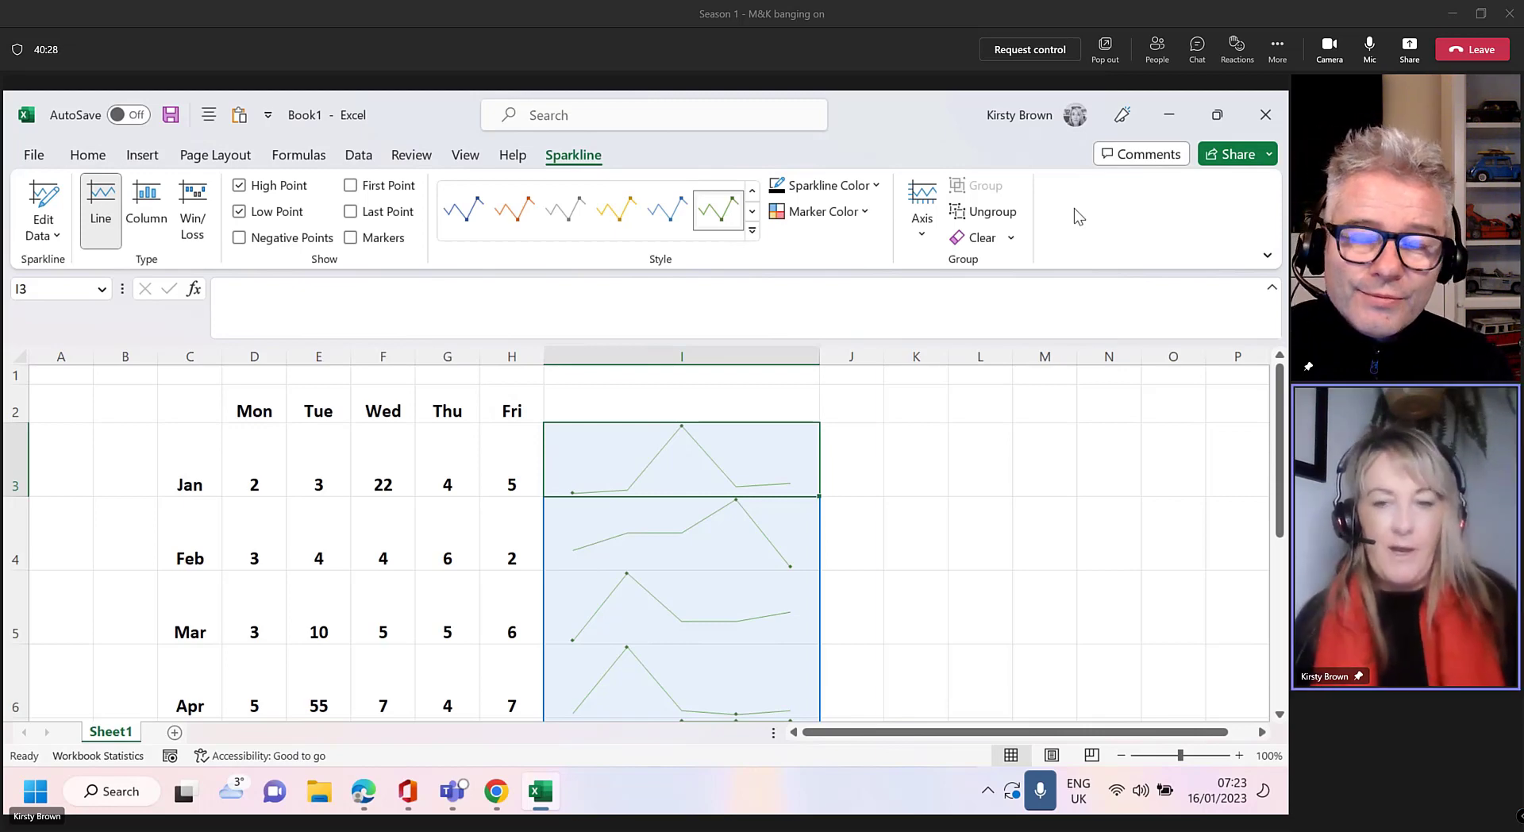
Ungroup the Jan sparkline in I3 from the other sparklines
{"action": "scroll", "coordinate": [896, 498], "scroll_direction": "down", "scroll_amount": 1}
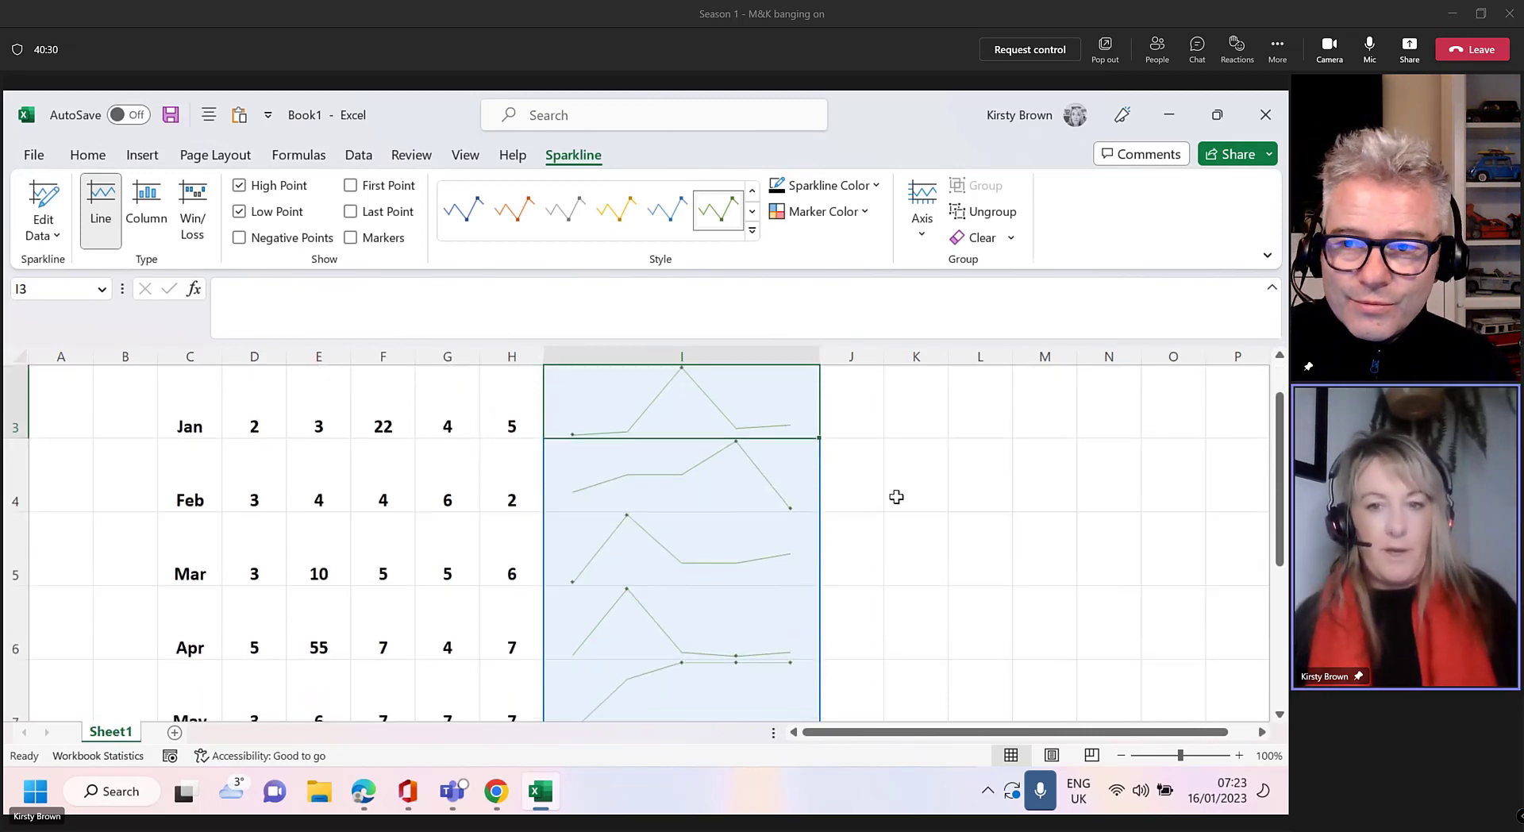
{"action": "scroll", "coordinate": [896, 497], "scroll_direction": "up", "scroll_amount": 1}
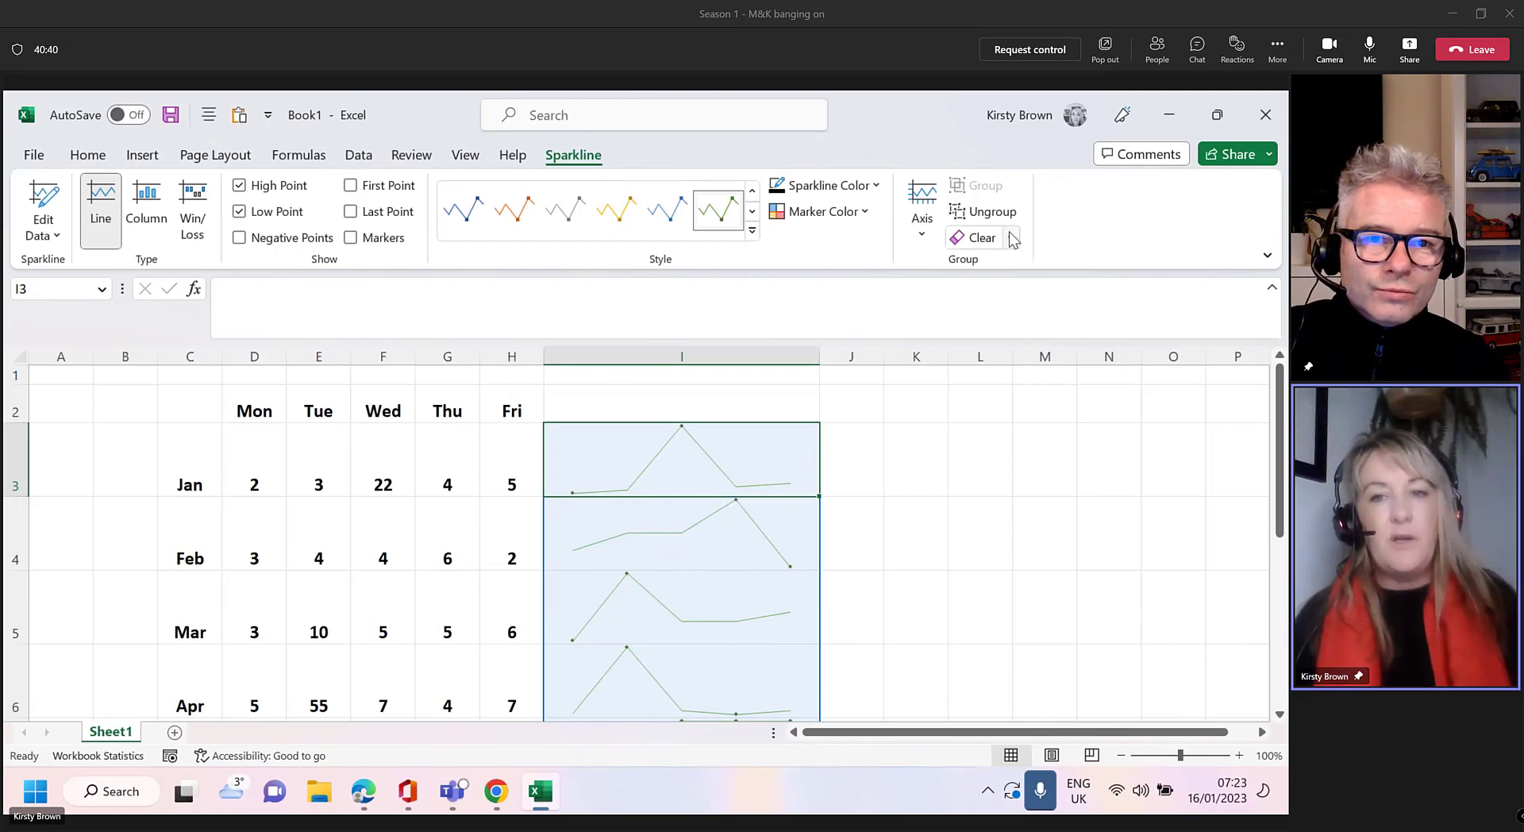
{"action": "key", "text": "ctrl"}
{"action": "key", "text": "ctrl"}
{"action": "key", "text": "ctrl"}
{"action": "key", "text": "ctrl"}
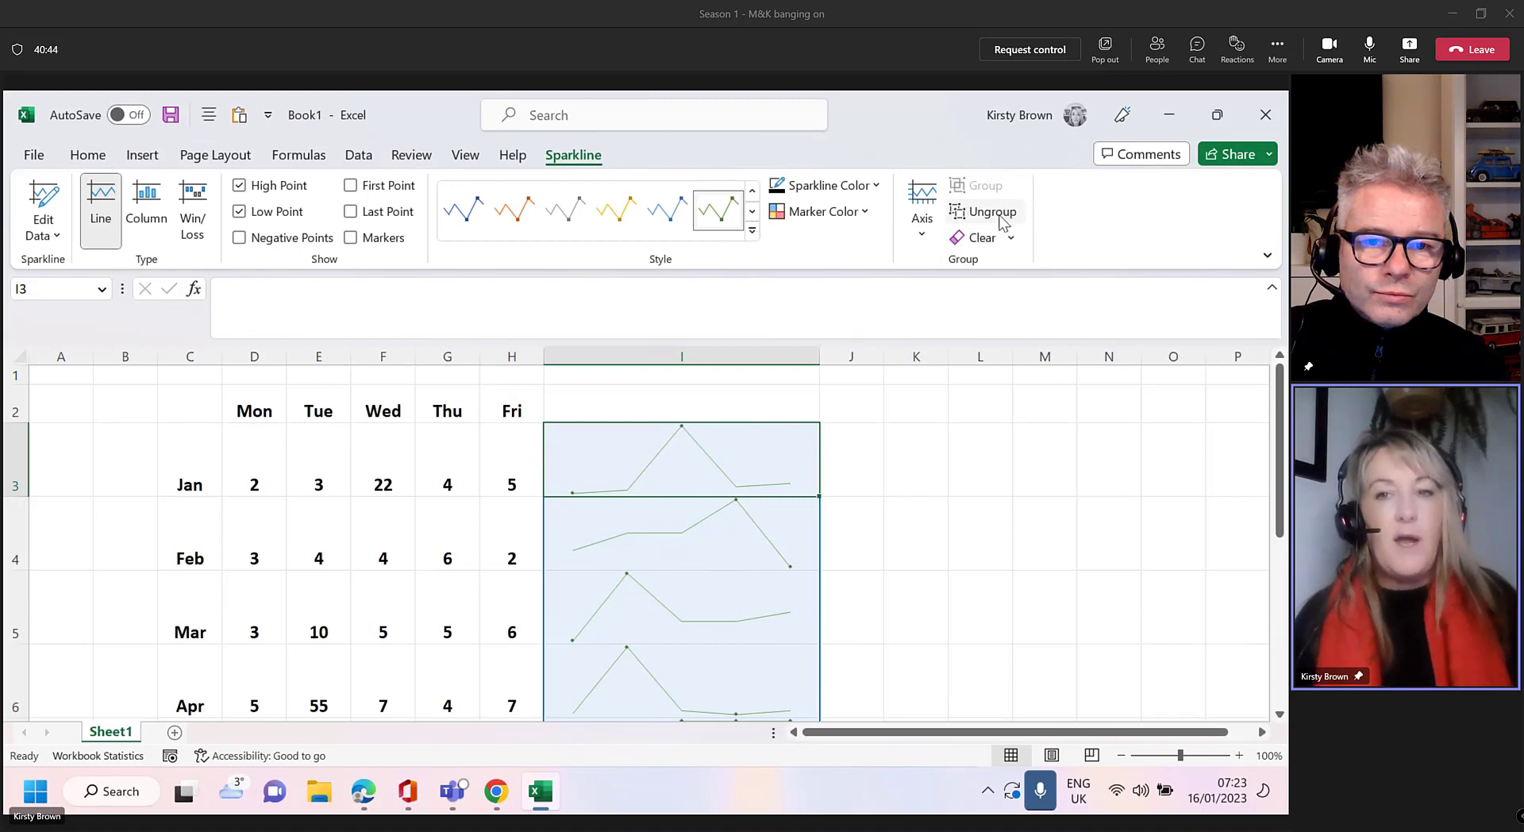
{"action": "left_click", "coordinate": [1000, 218]}
{"action": "left_click", "coordinate": [963, 522]}
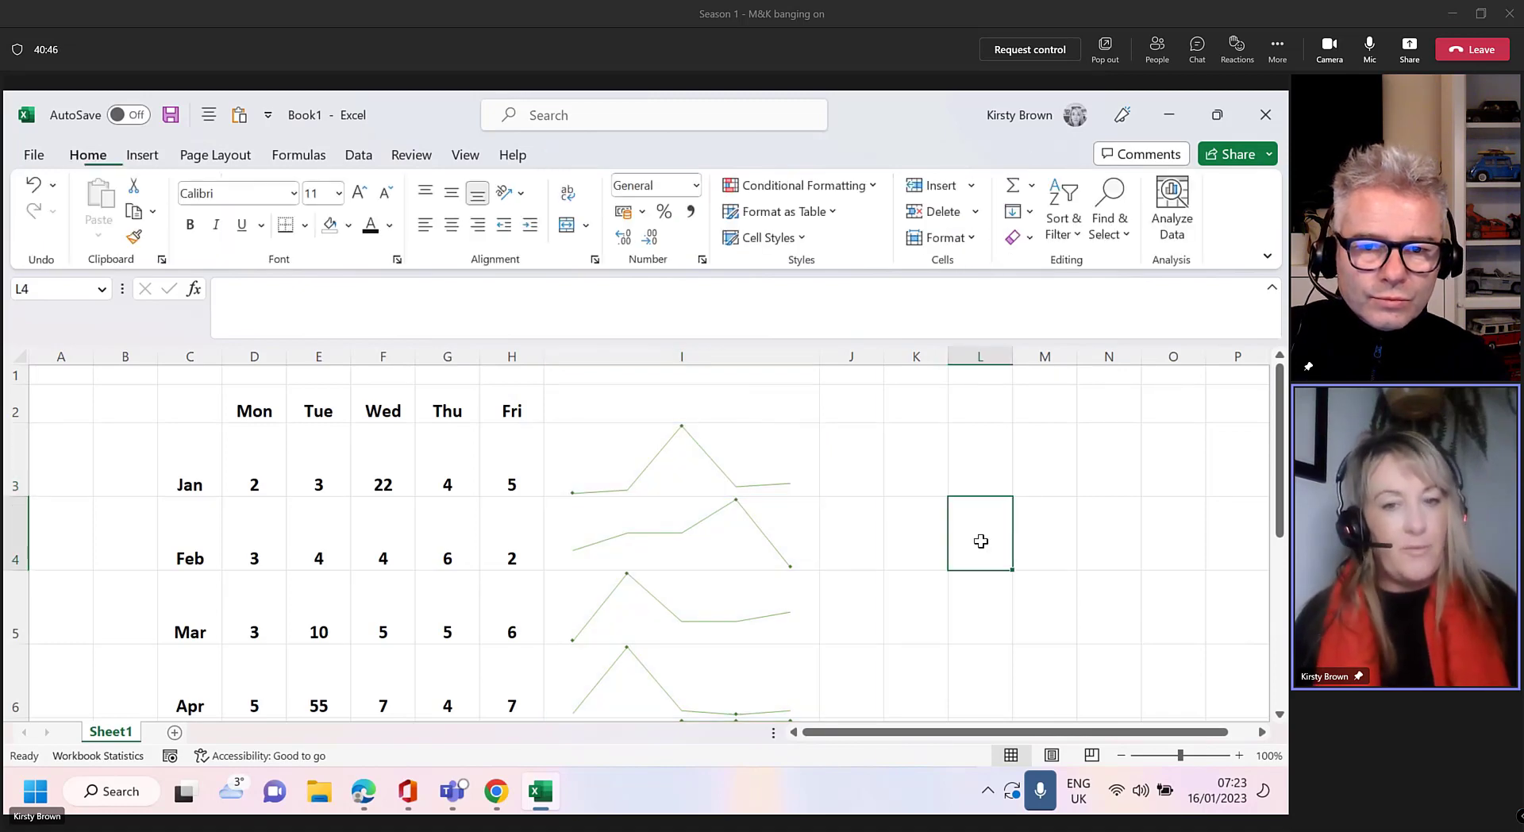
Apply the orange sparkline style to the remaining Feb–May sparklines
{"action": "left_click", "coordinate": [745, 538]}
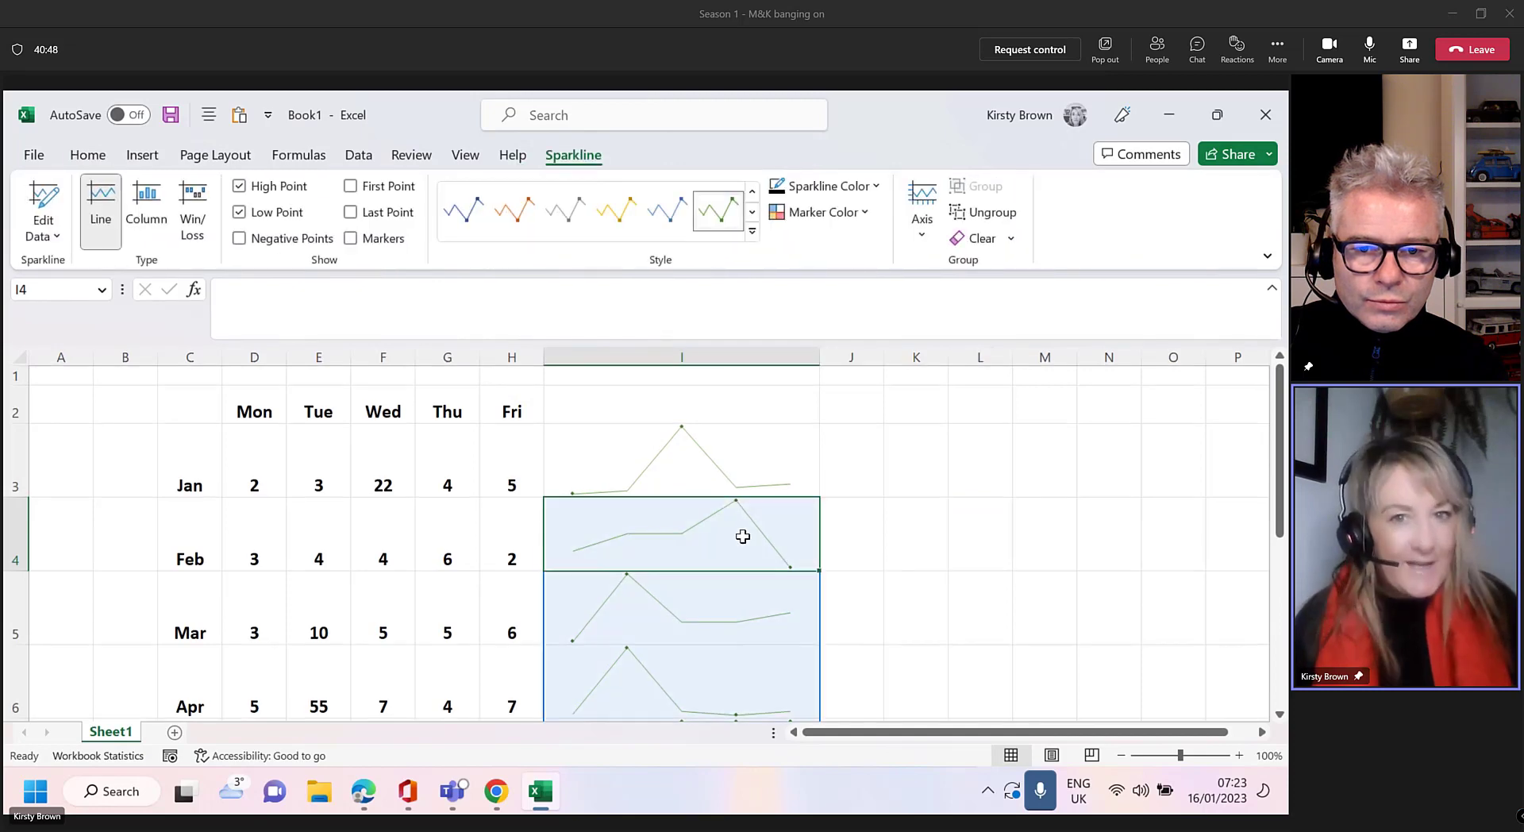
{"action": "left_click", "coordinate": [527, 215]}
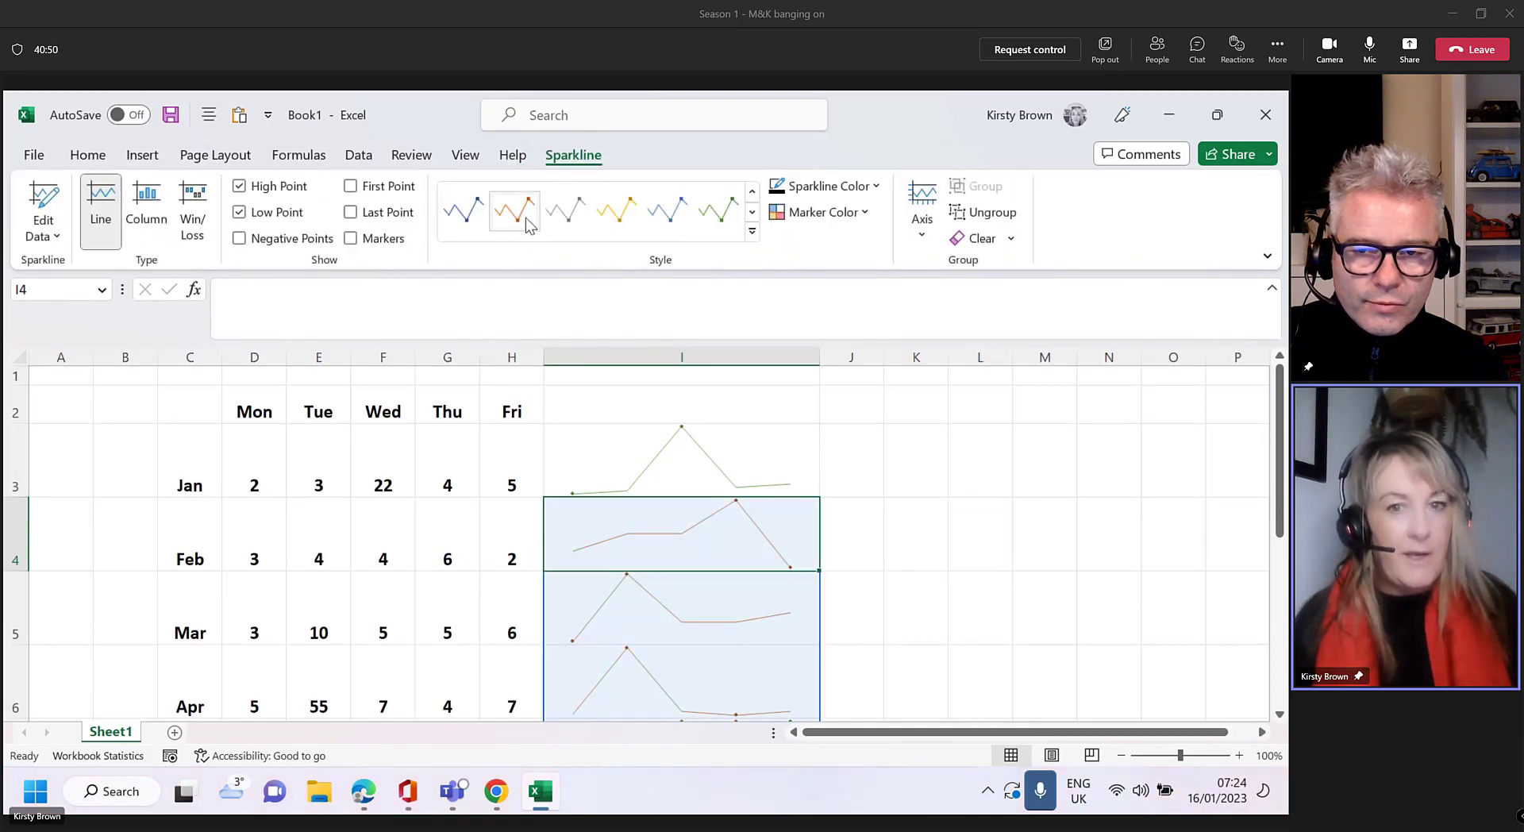
{"action": "scroll", "coordinate": [834, 516], "scroll_direction": "down", "scroll_amount": 1}
Select the Apr, Mar and then the green Jan sparklines to compare their styles
{"action": "left_click", "coordinate": [719, 589]}
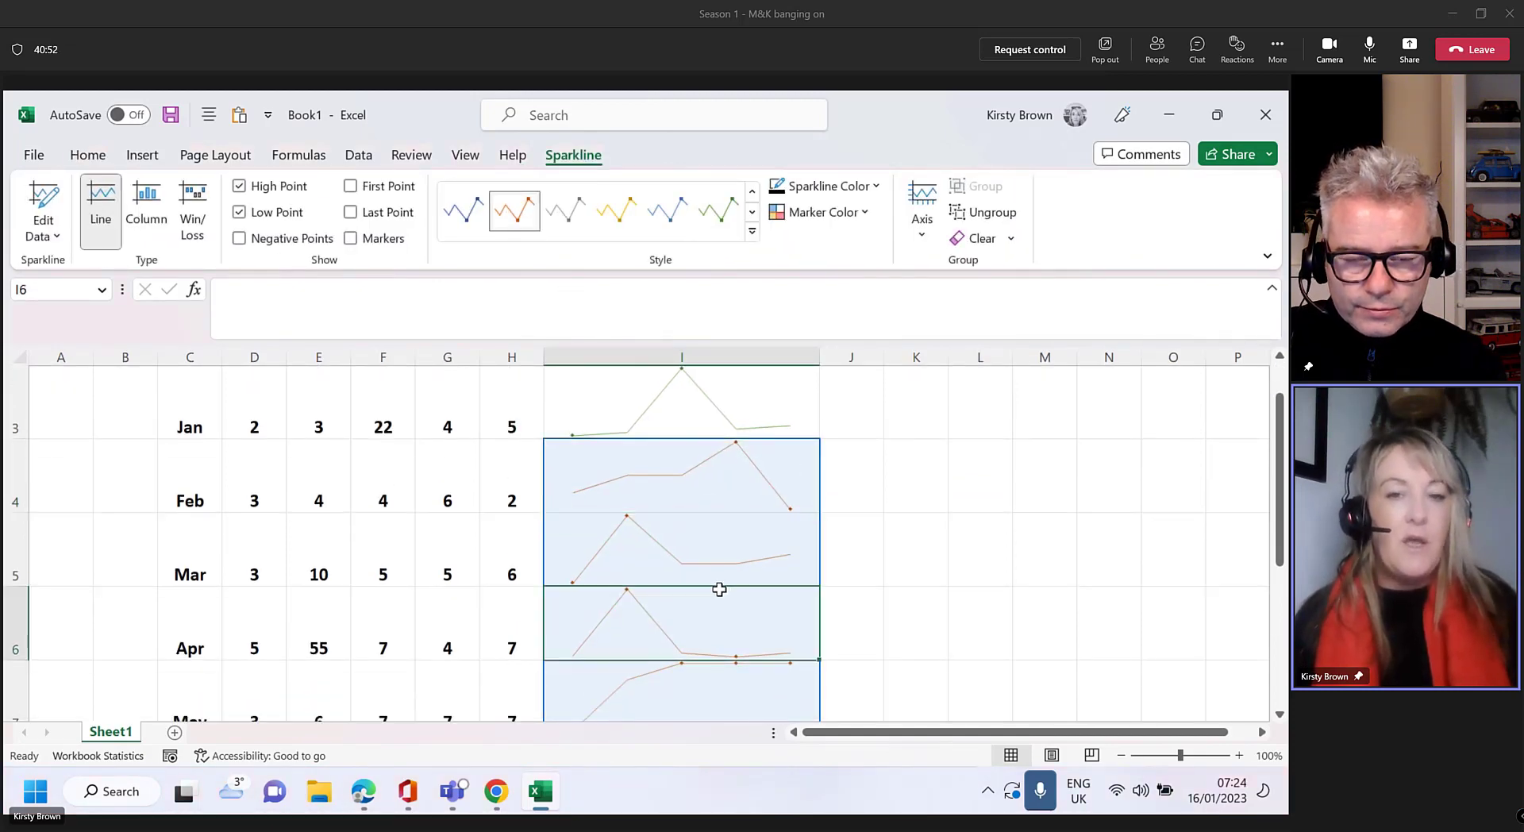
{"action": "left_click", "coordinate": [717, 556]}
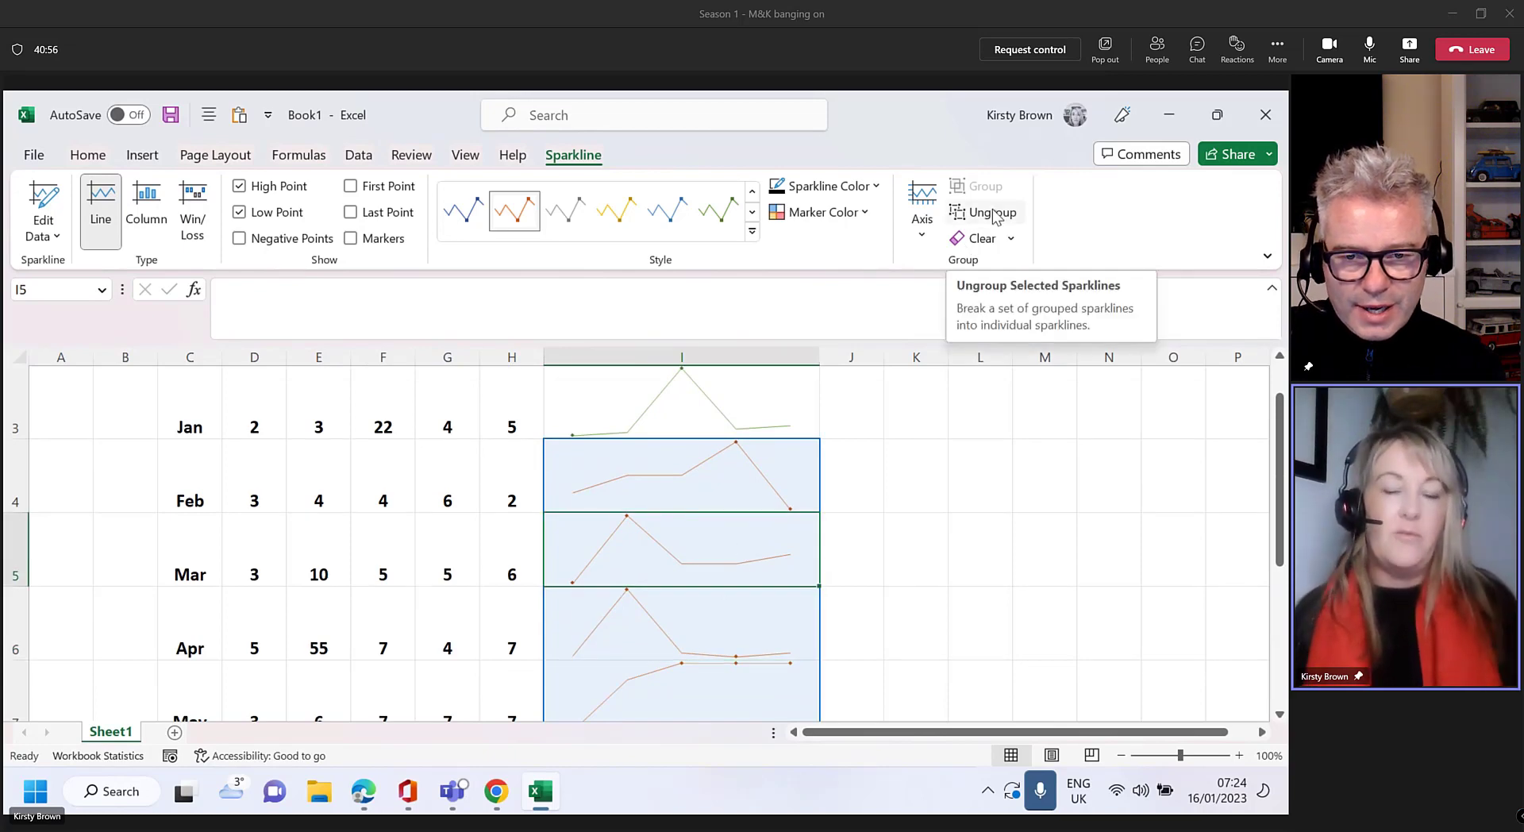
{"action": "scroll", "coordinate": [690, 532], "scroll_direction": "up", "scroll_amount": 1}
{"action": "left_click", "coordinate": [770, 443]}
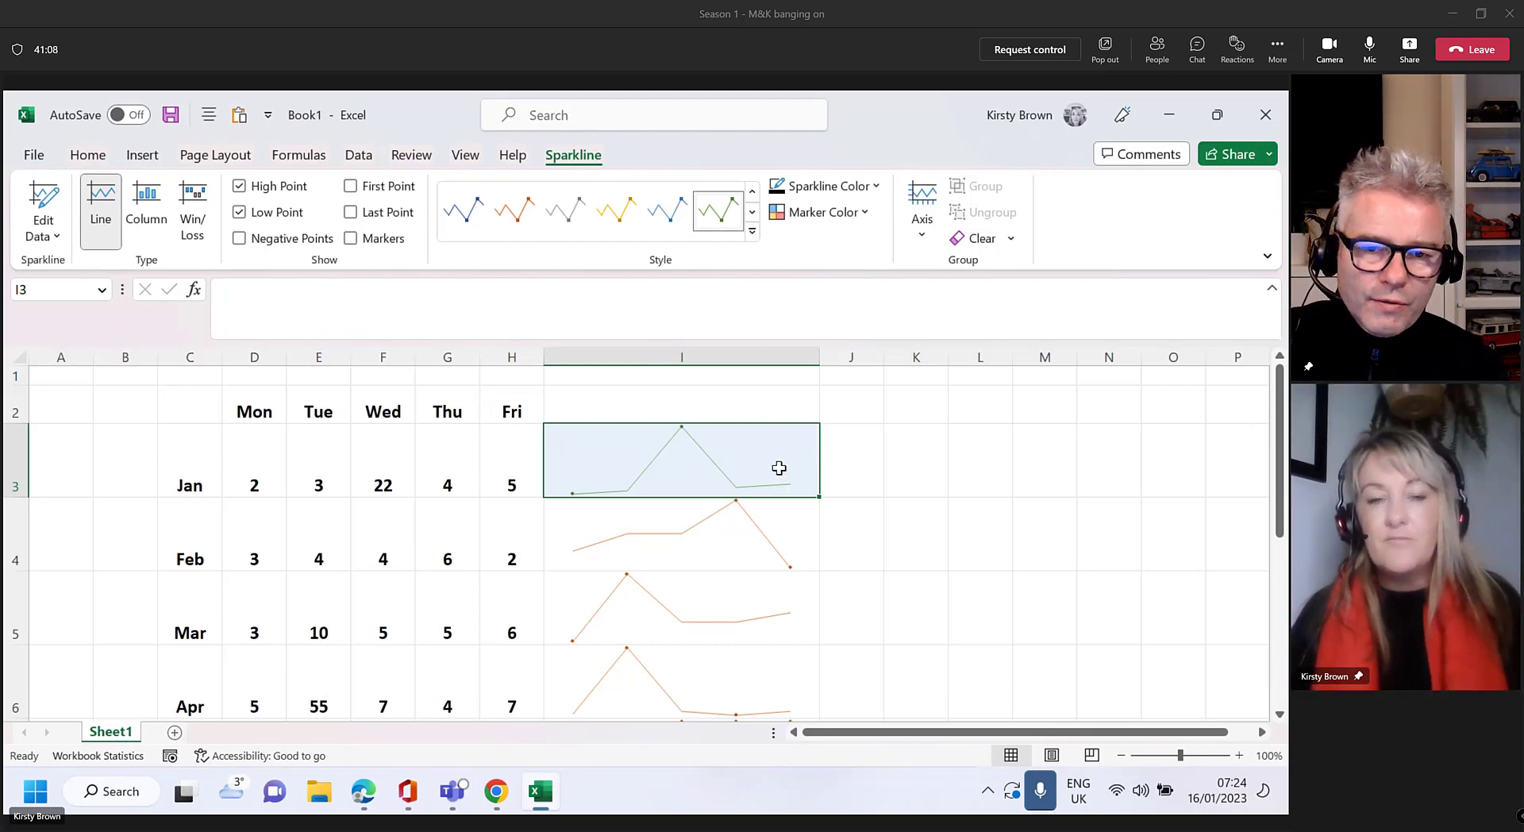
Select sparkline cells I3:I7 and bring up their shortcut menu, then close it
{"action": "left_click_drag", "start_coordinate": [769, 474], "coordinate": [772, 622]}
{"action": "right_click", "coordinate": [753, 547]}
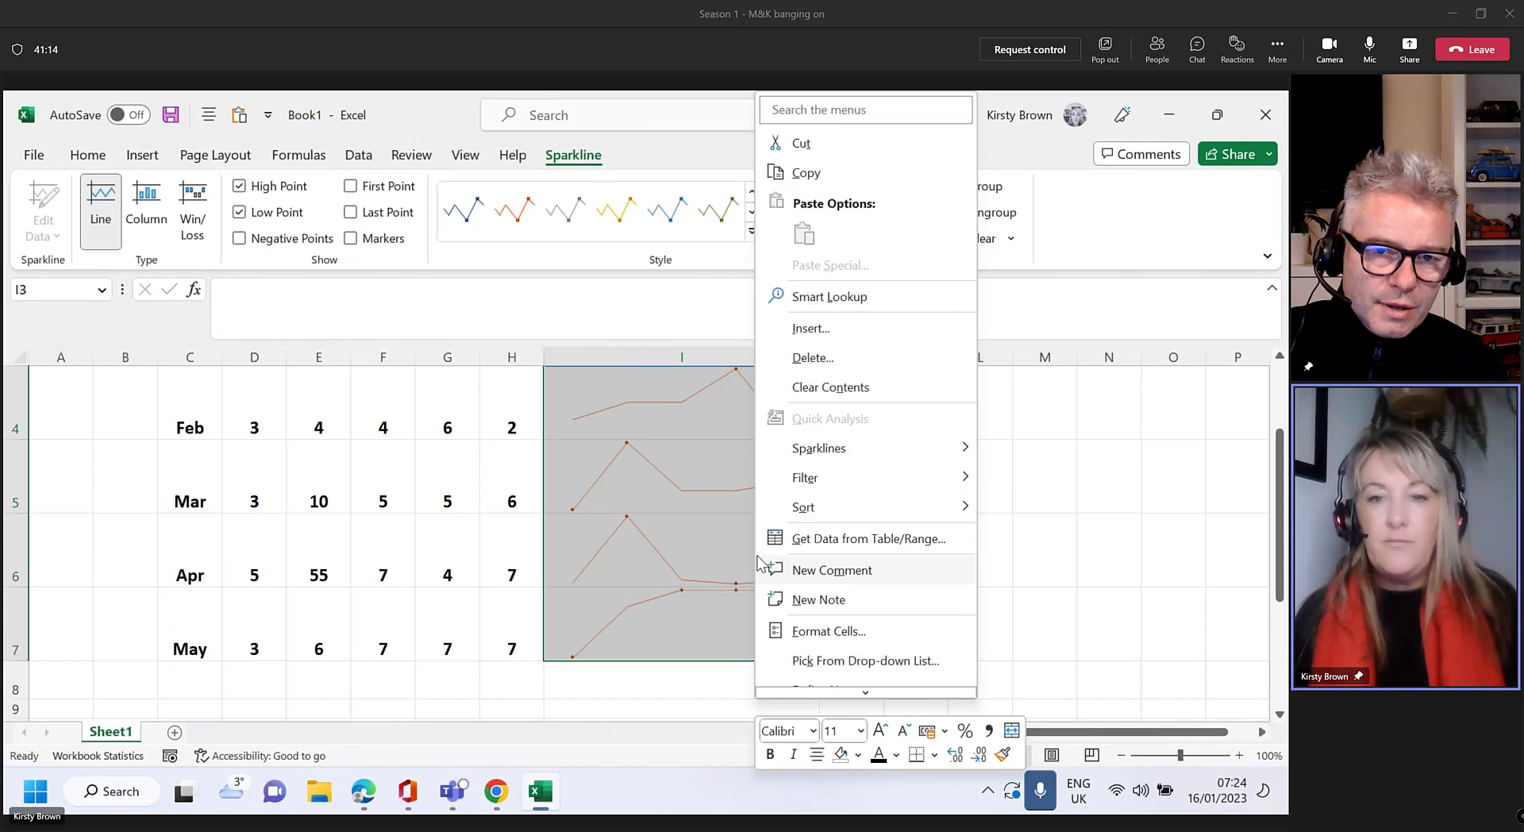
{"action": "mouse_move", "coordinate": [833, 506]}
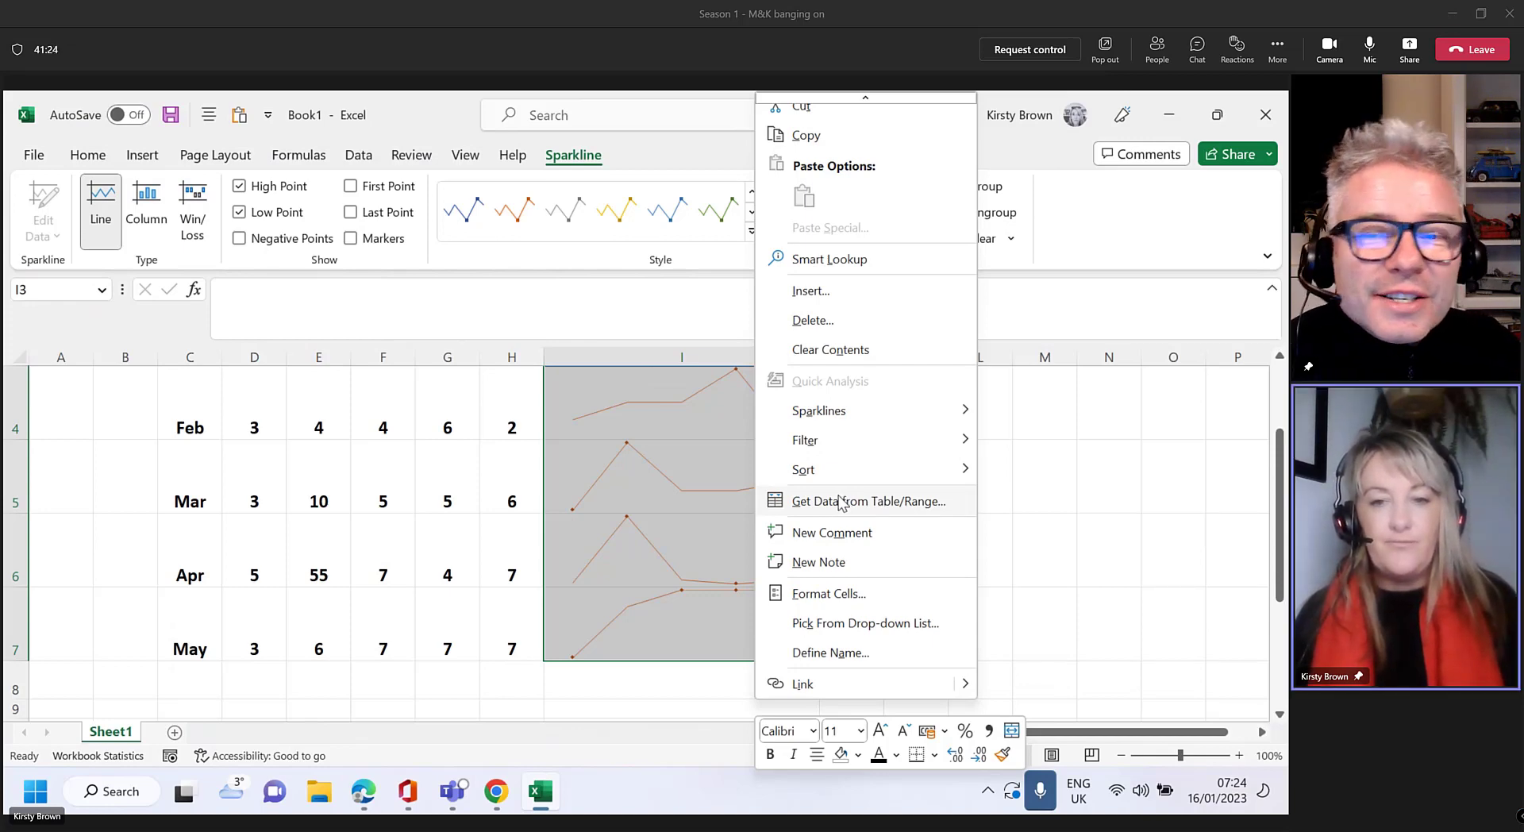
{"action": "key", "text": "Escape"}
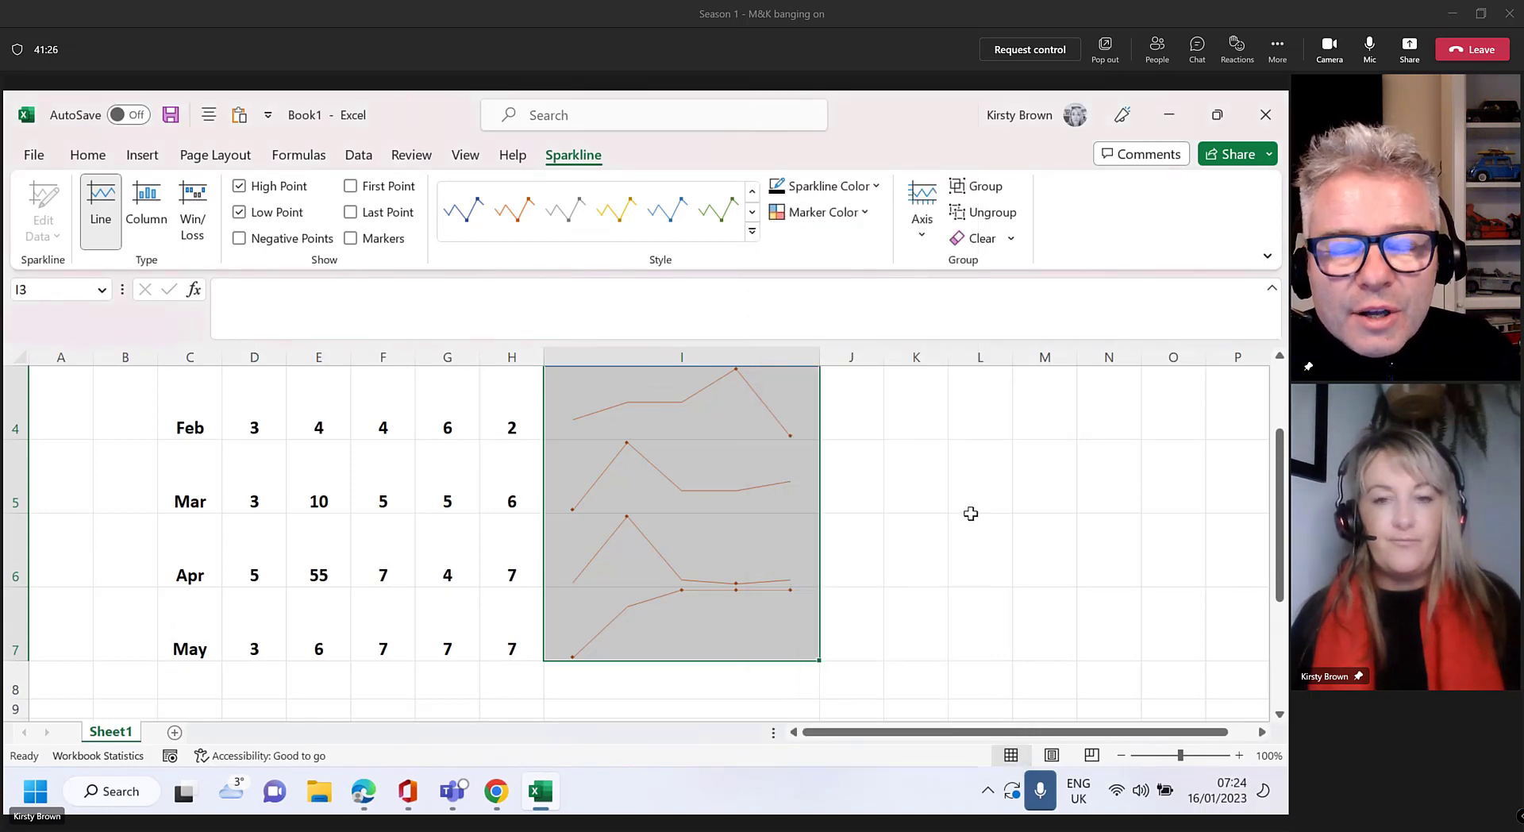
{"action": "scroll", "coordinate": [834, 531], "scroll_direction": "up", "scroll_amount": 1}
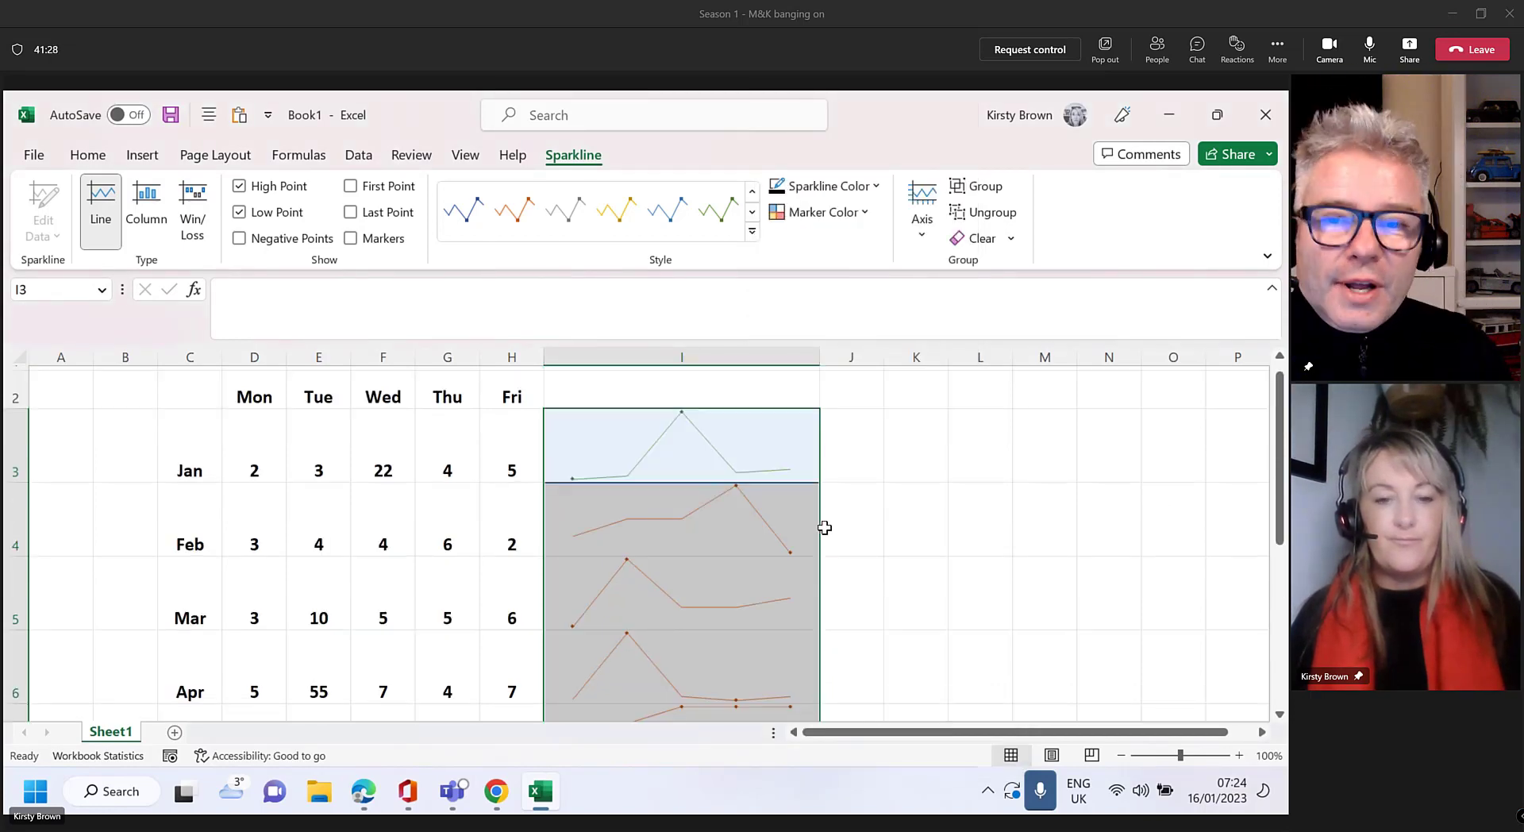
Switch to the Teams meeting window and stop sharing the screen
{"action": "left_click", "coordinate": [453, 791]}
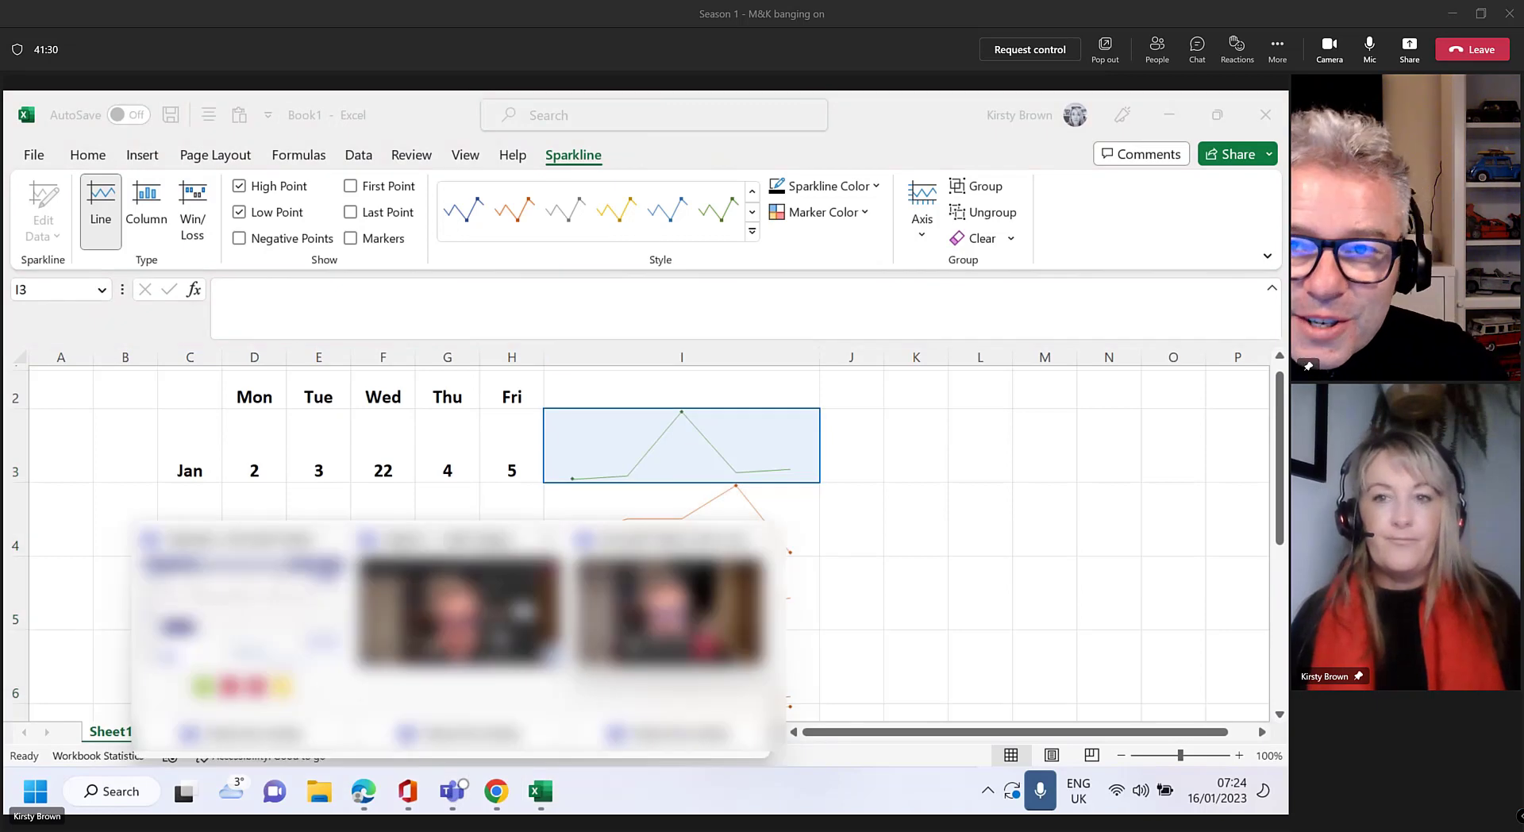
{"action": "left_click", "coordinate": [684, 639]}
{"action": "left_click", "coordinate": [1121, 161]}
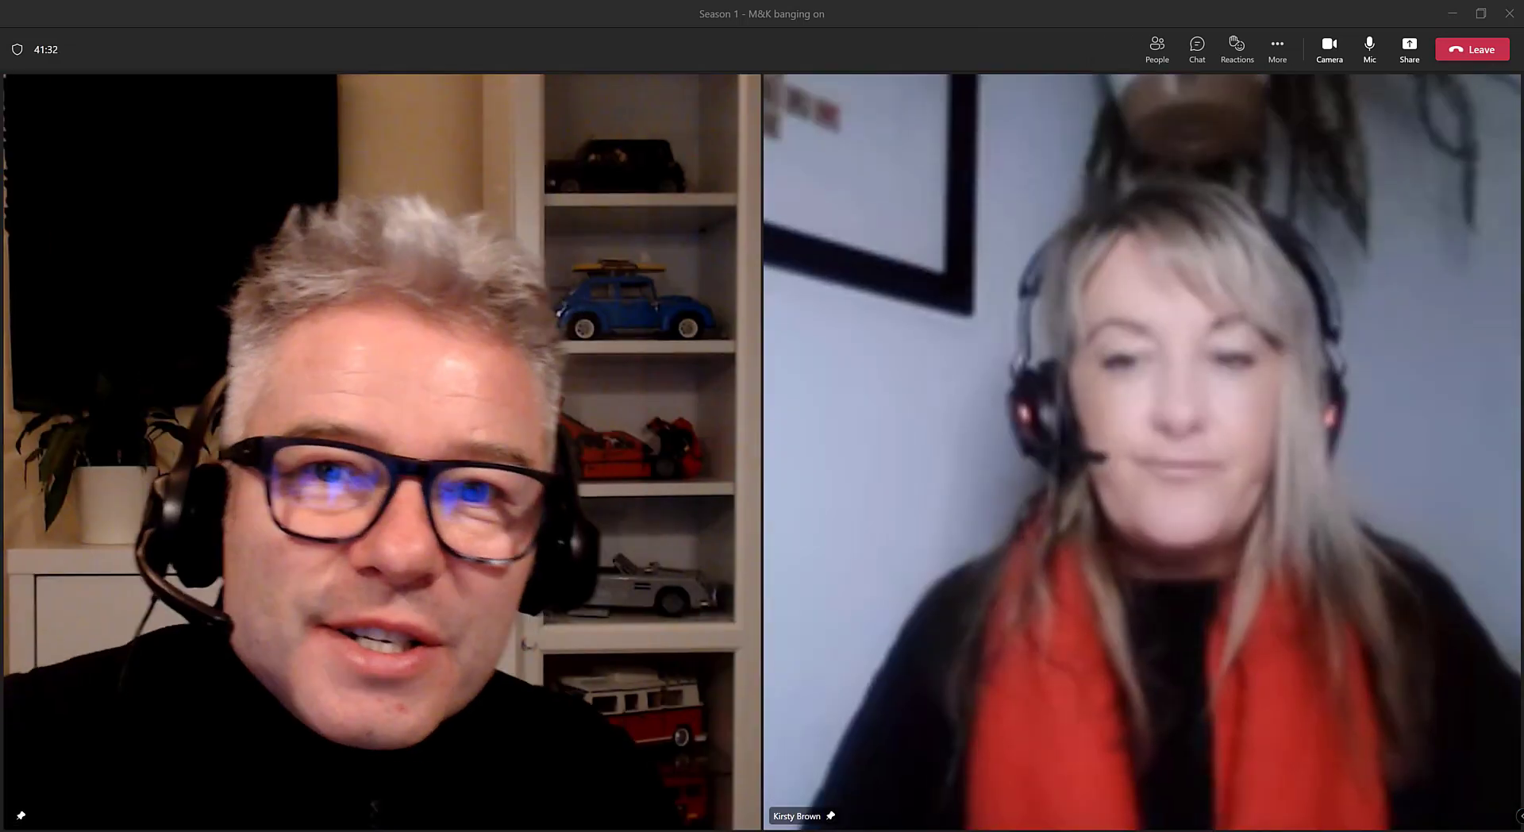